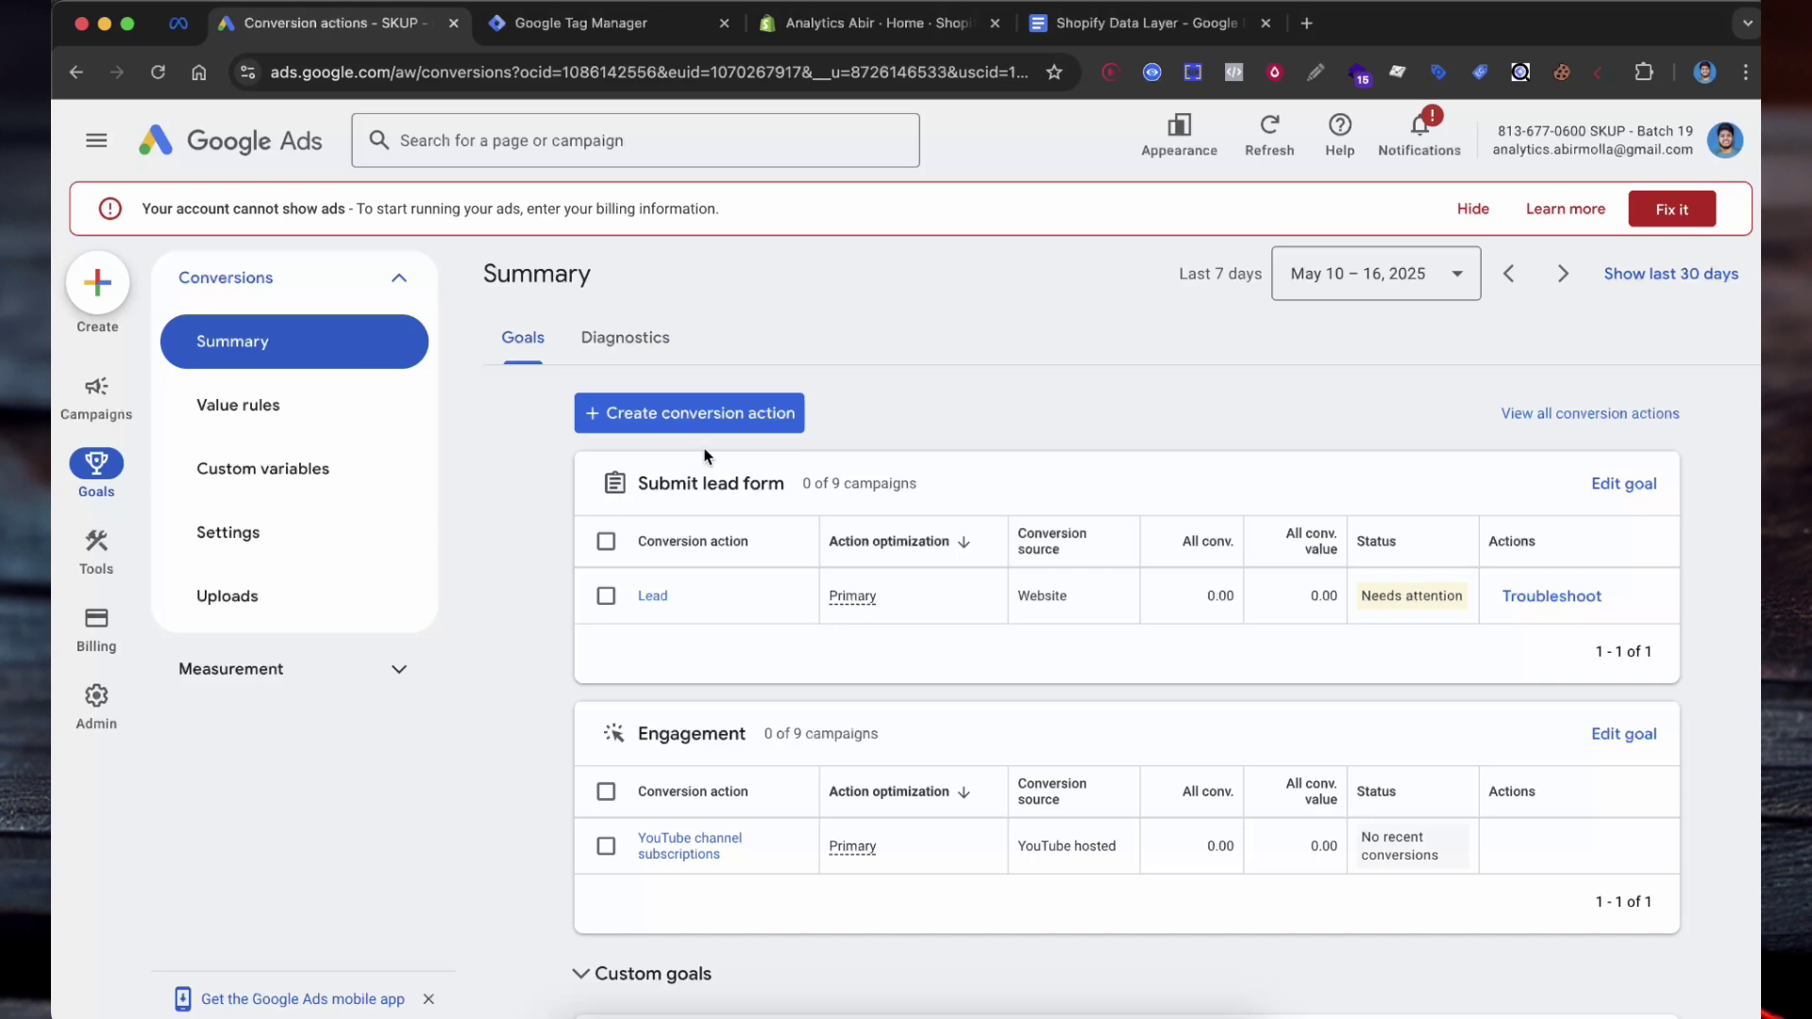
{"action": "left_click", "coordinate": [732, 427]}
{"action": "left_click", "coordinate": [1347, 494]}
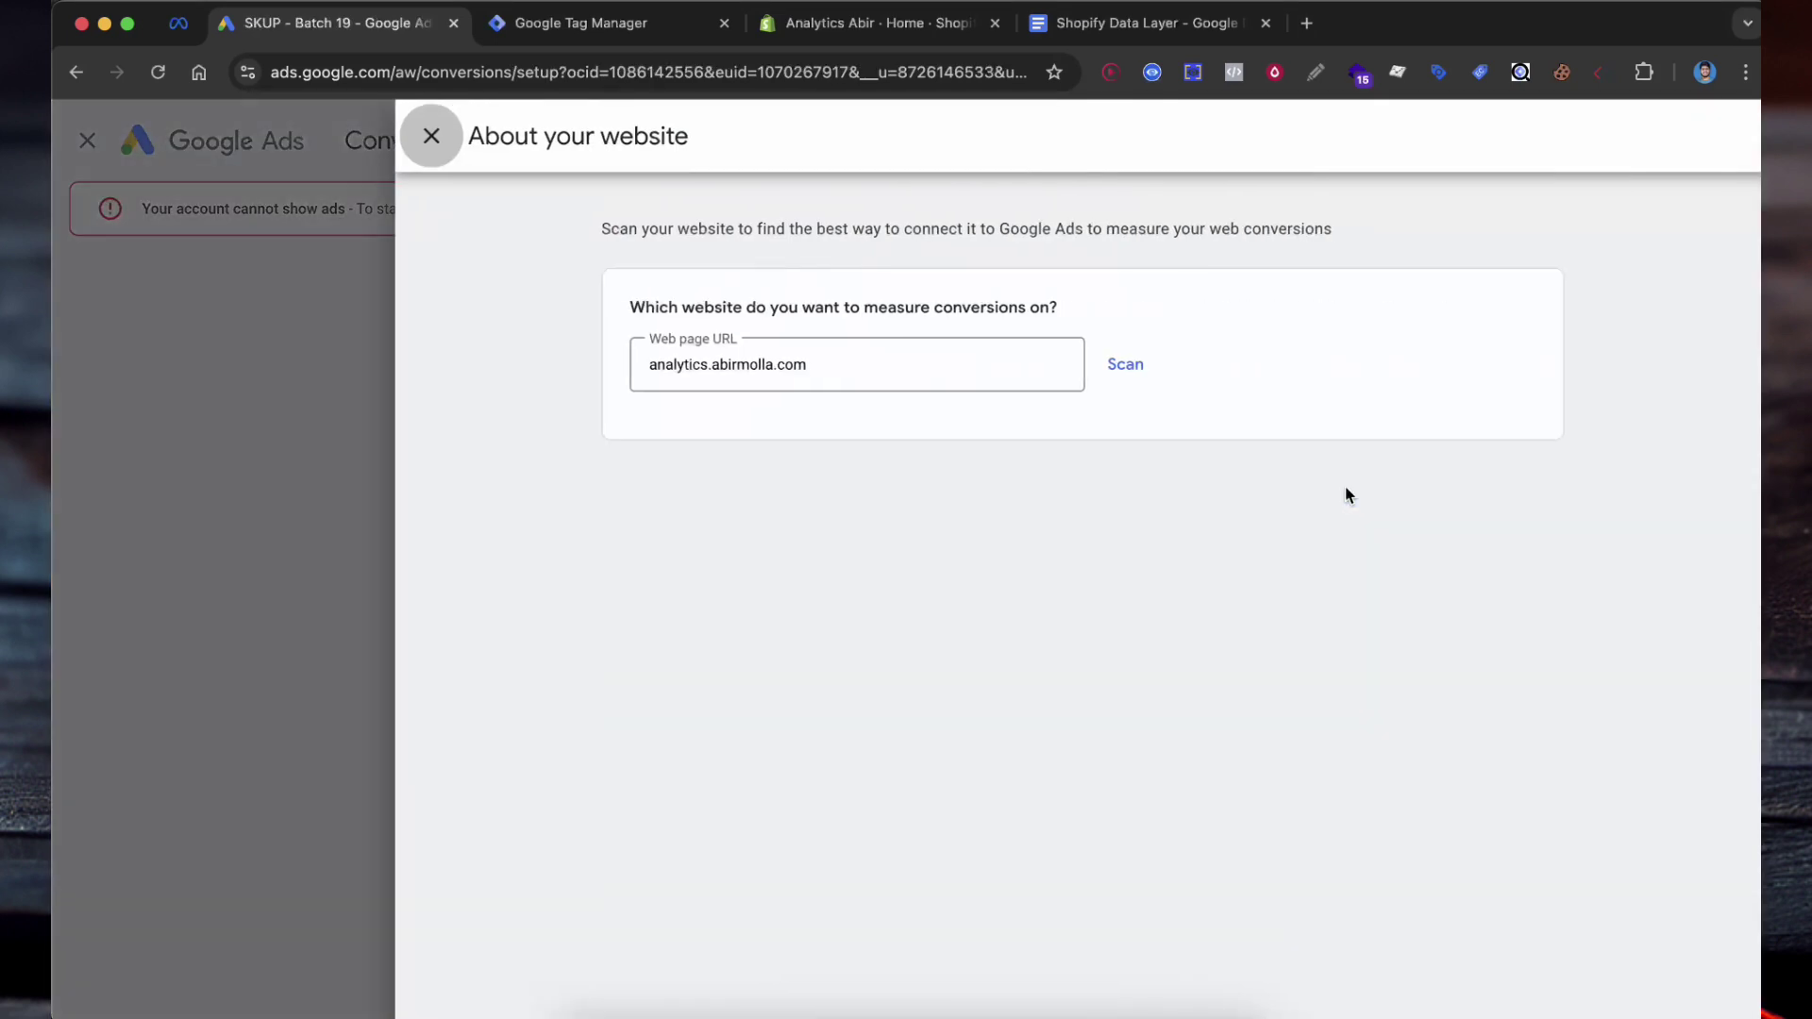
{"action": "left_click", "coordinate": [1124, 364]}
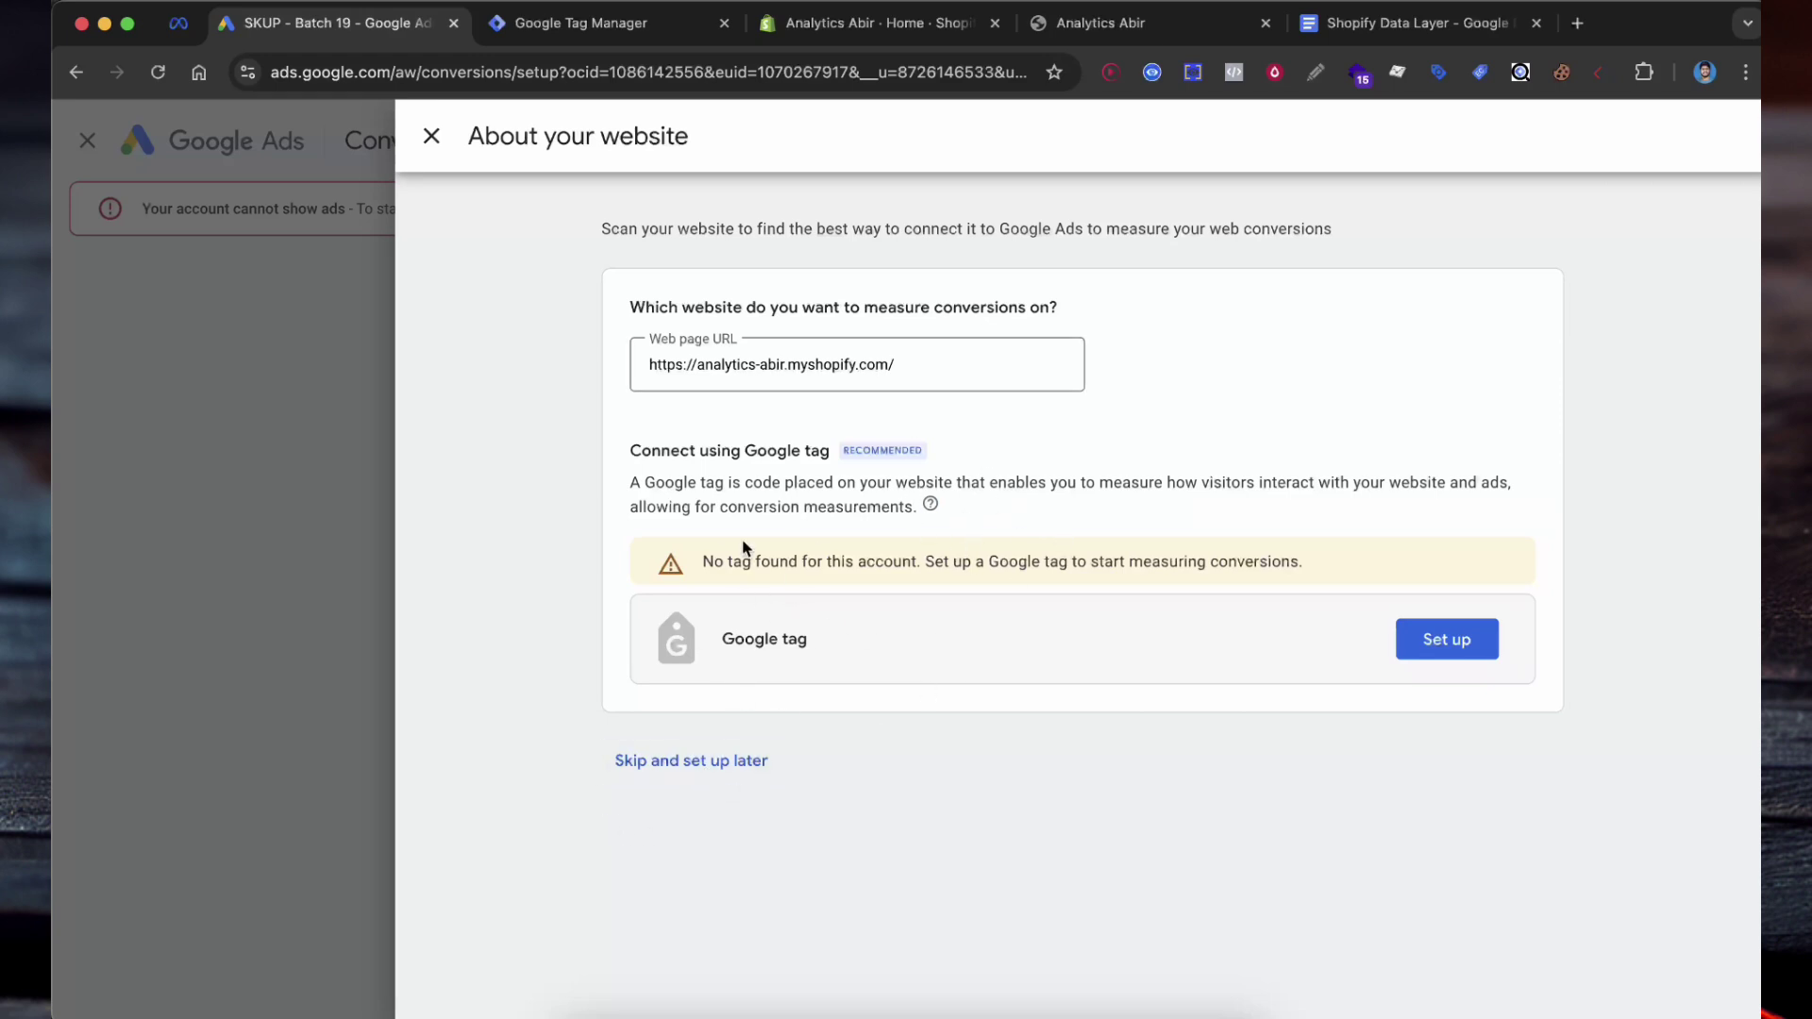
{"action": "left_click", "coordinate": [750, 760]}
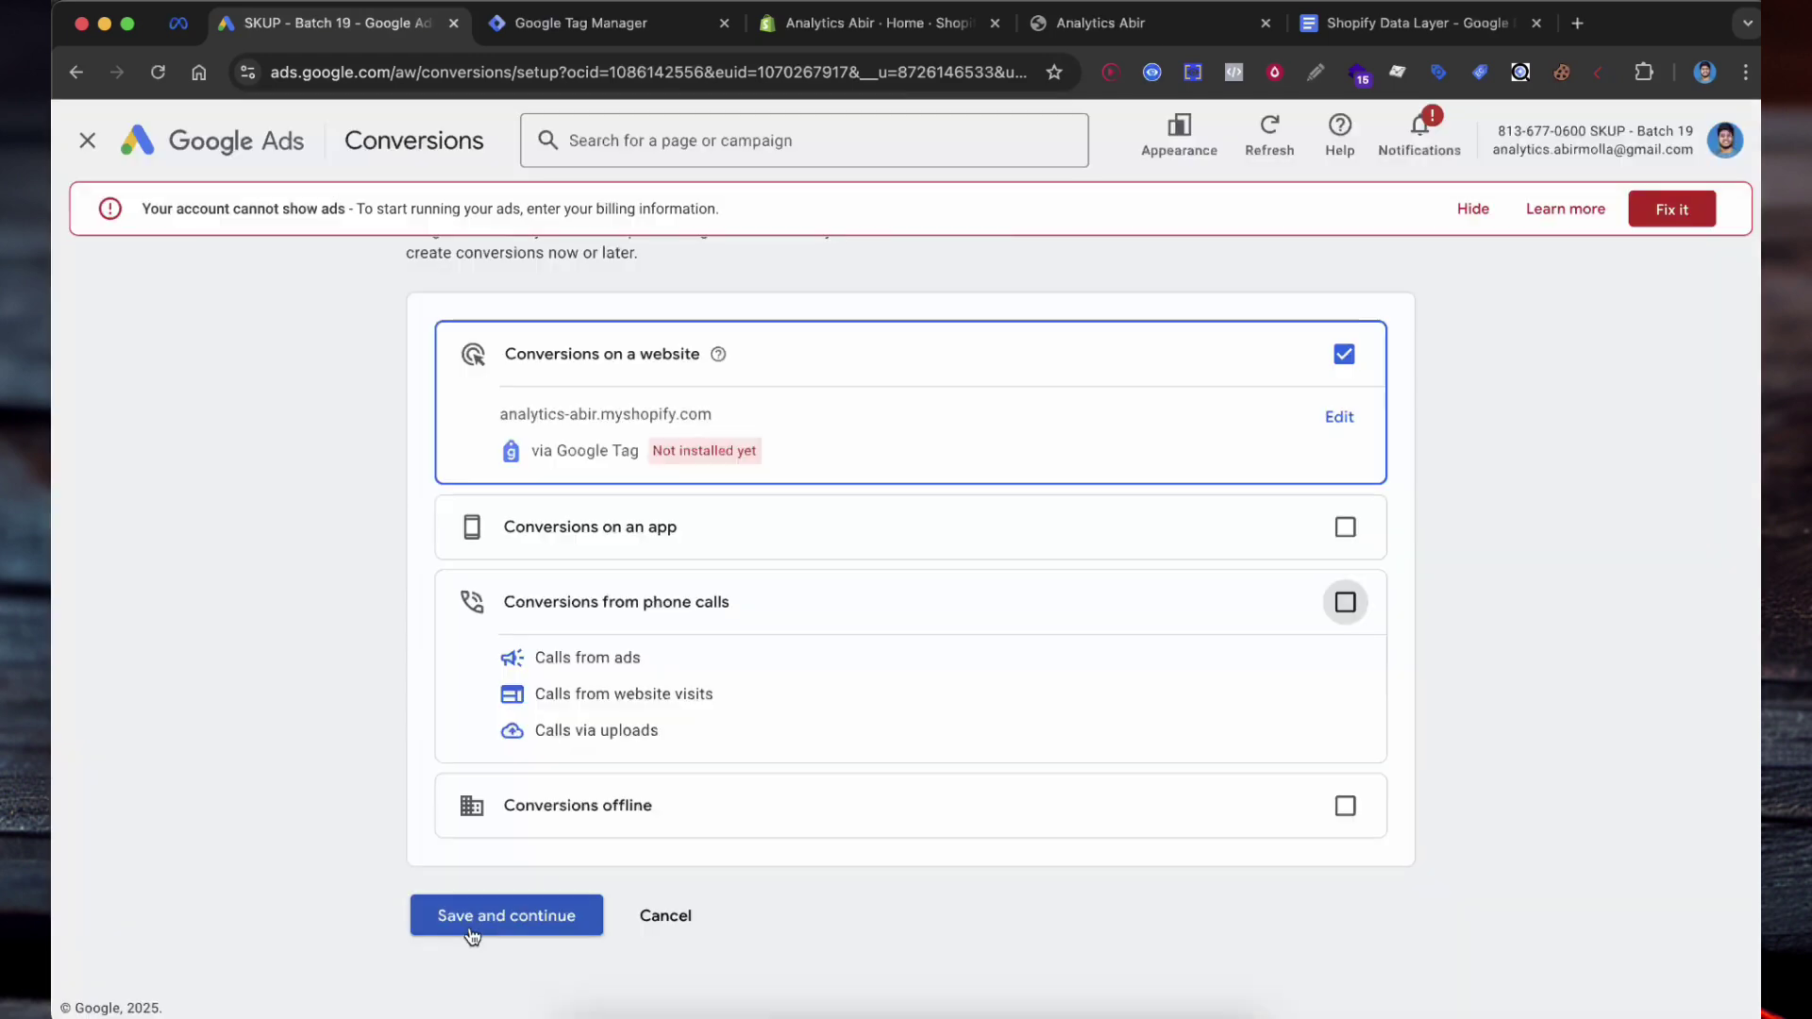
{"action": "left_click", "coordinate": [532, 930]}
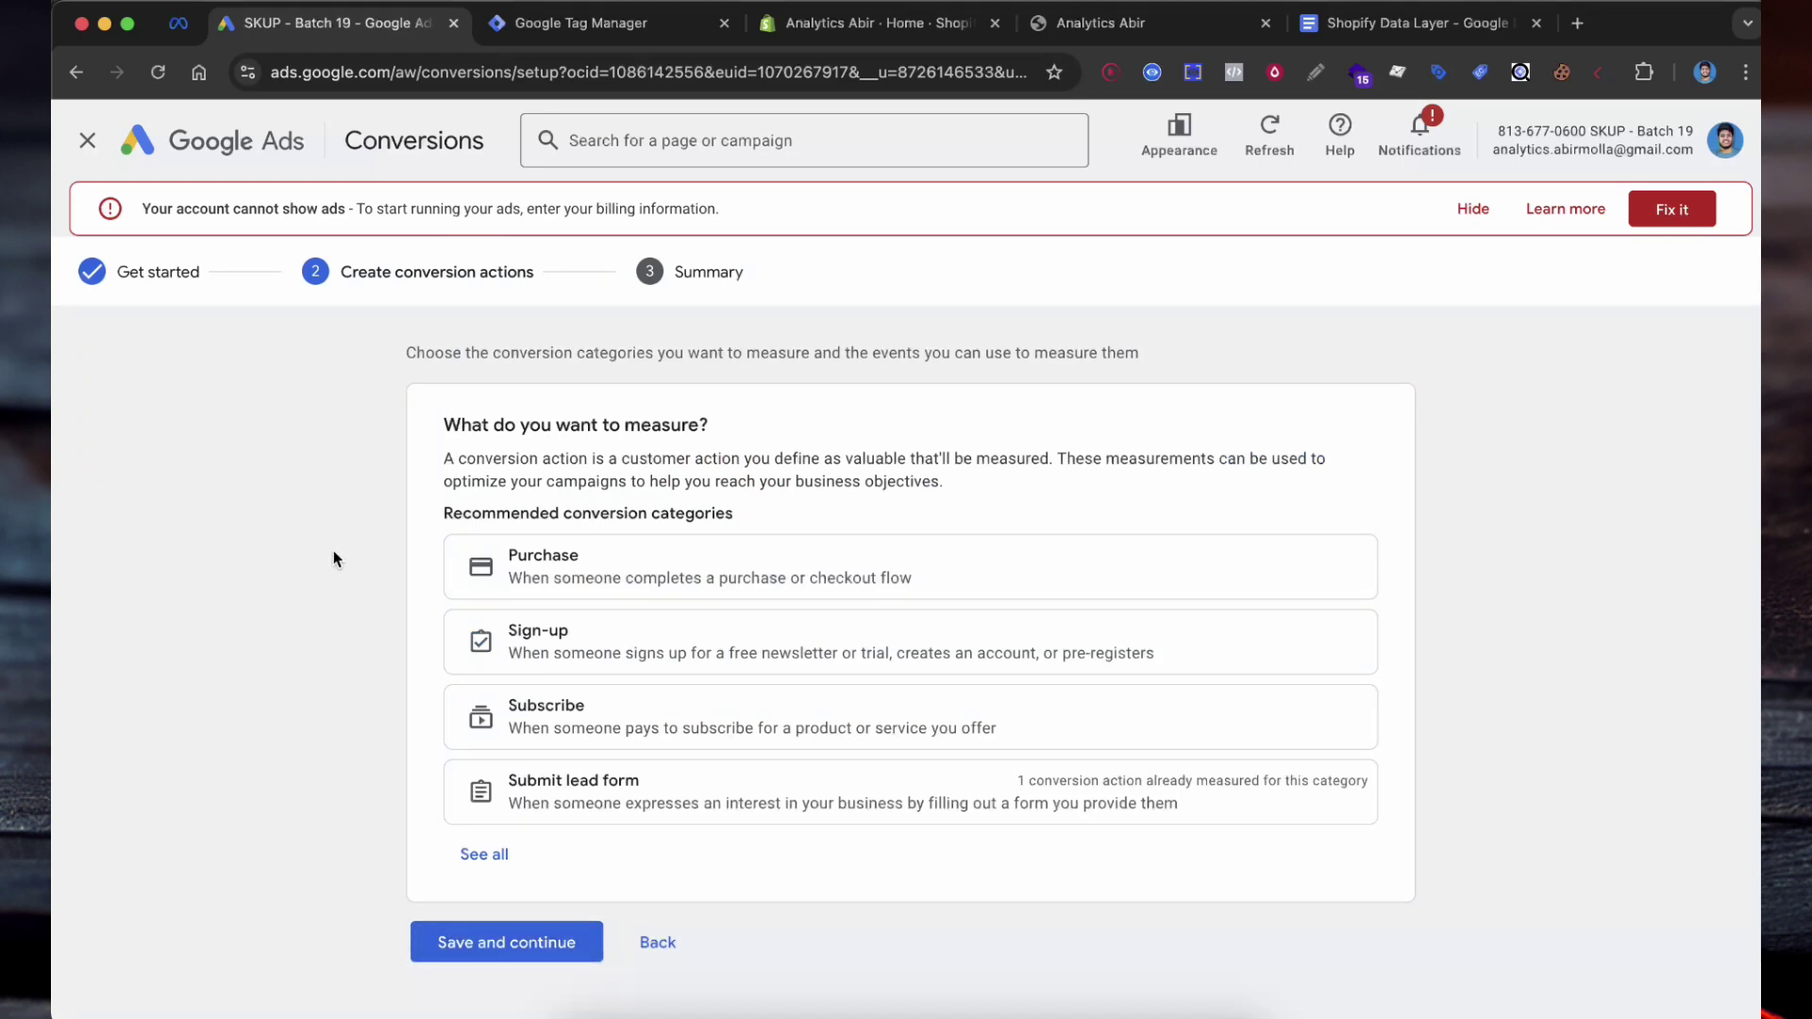
Choose the Purchase category and add a manual conversion action named Purchase Conversion (2) for the analytics-abir.myshopify.com source
{"action": "left_click", "coordinate": [531, 557]}
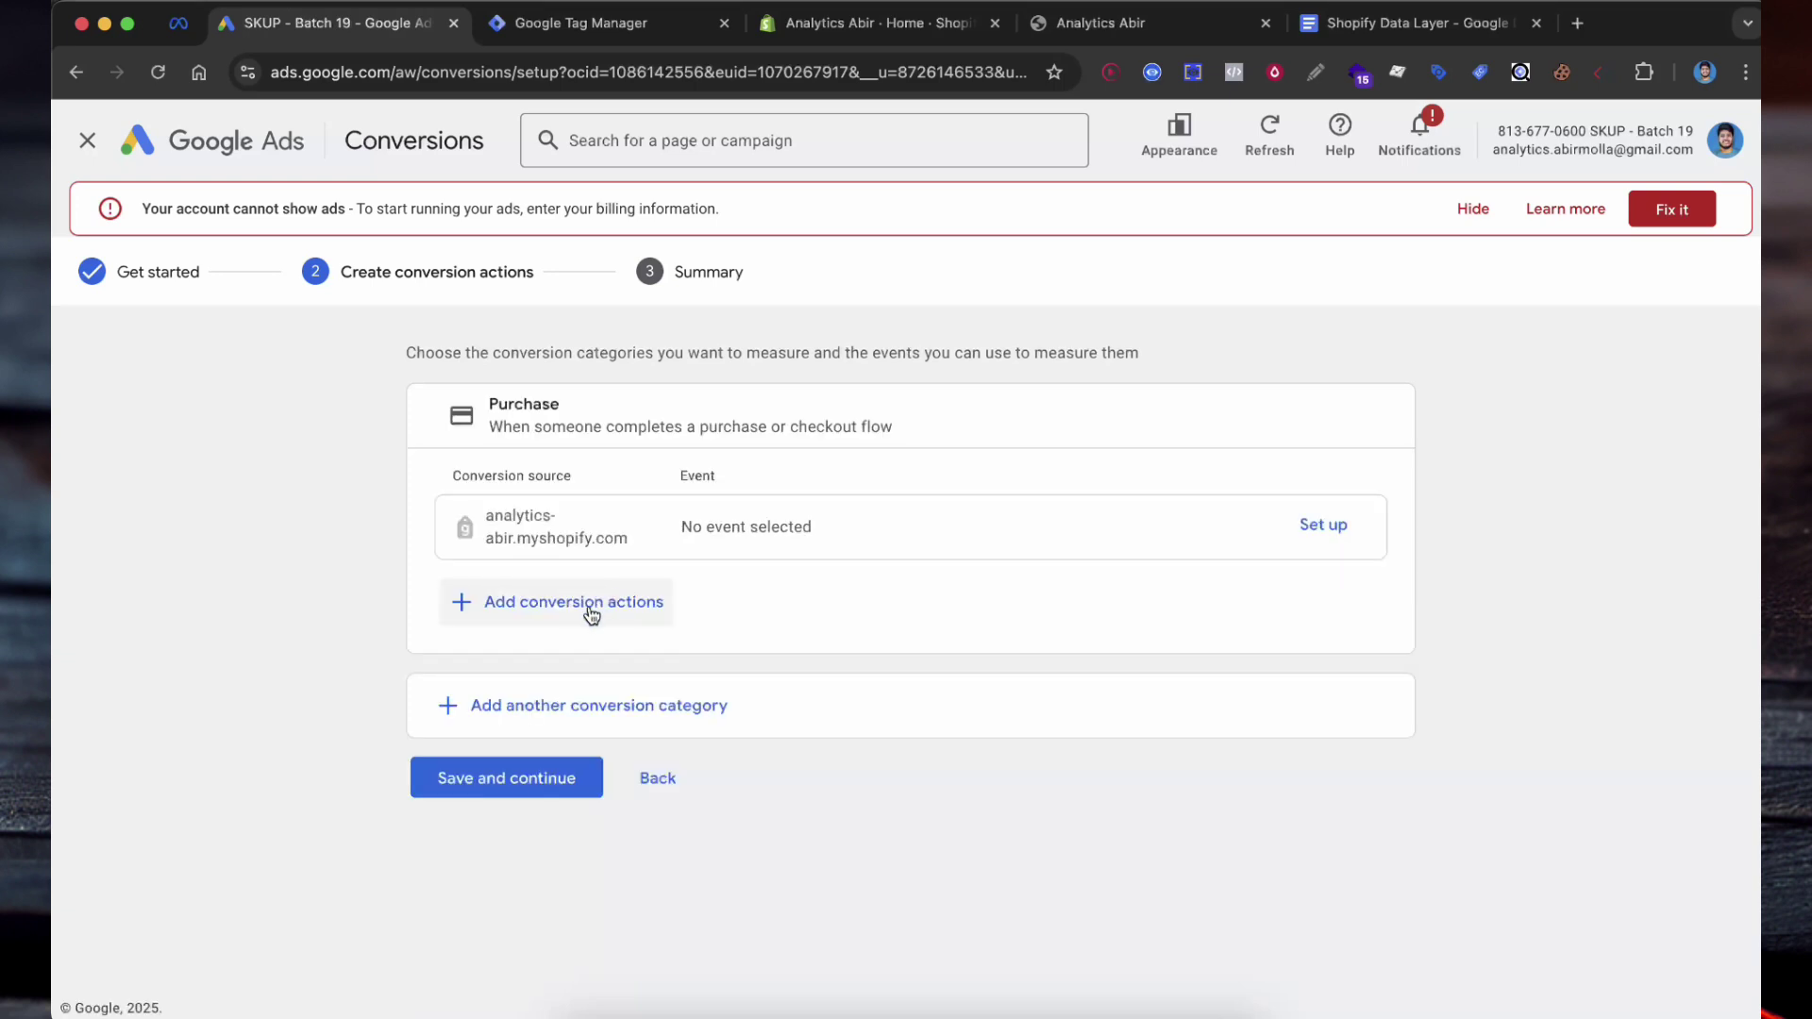
{"action": "left_click", "coordinate": [613, 613]}
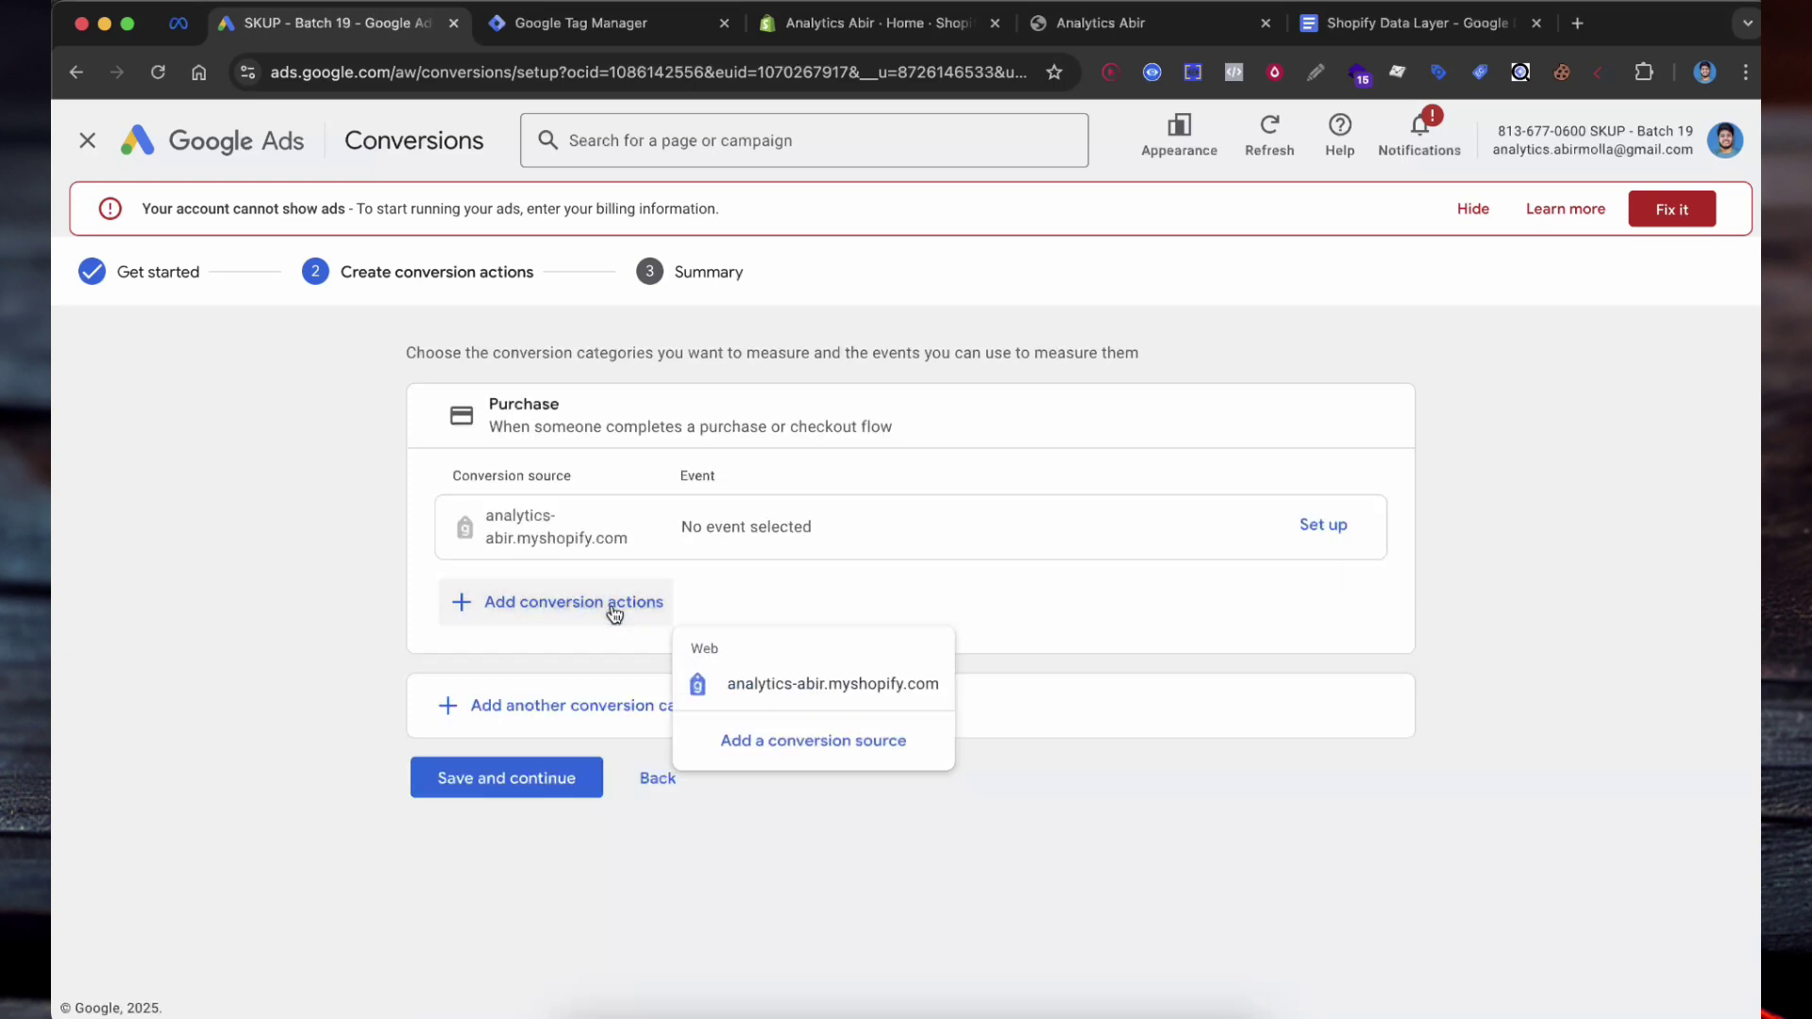
{"action": "left_click", "coordinate": [834, 689]}
{"action": "left_click", "coordinate": [891, 470]}
{"action": "left_click", "coordinate": [878, 543]}
{"action": "type", "text": "Purchase Conversion"}
{"action": "left_click", "coordinate": [651, 751]}
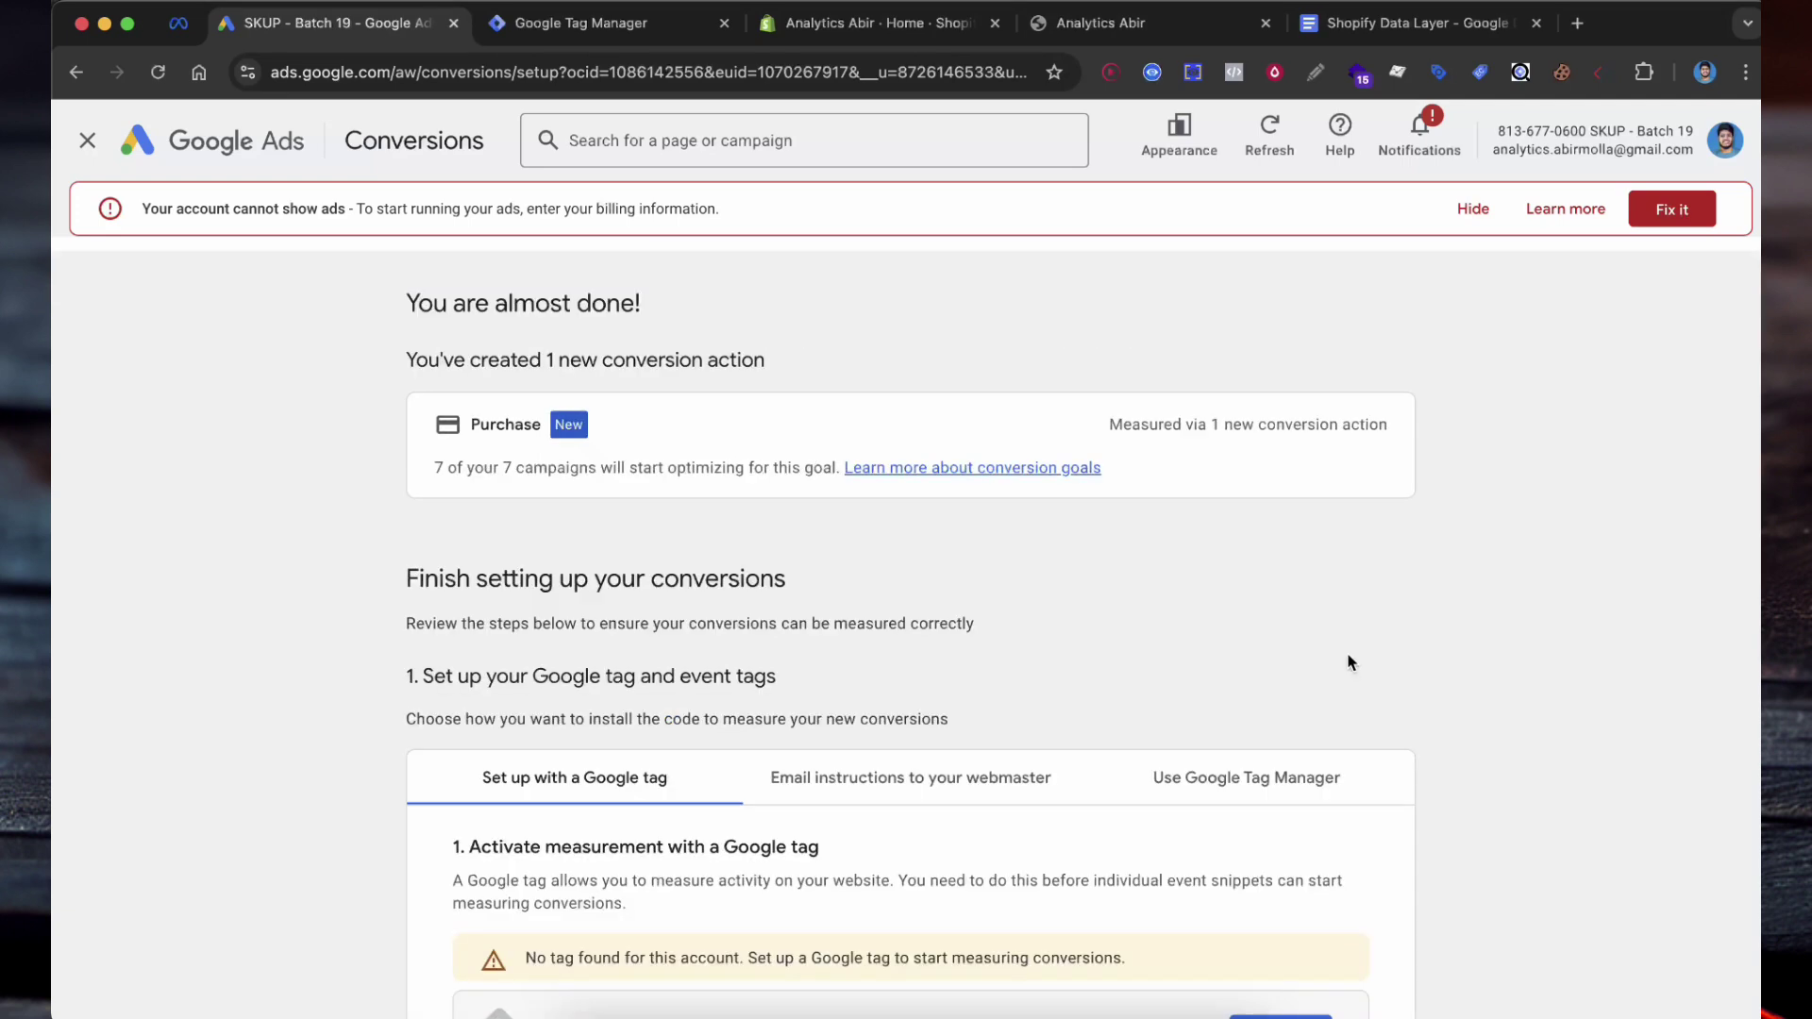
Show the Google Tag Manager setup details for the purchase conversion, including its conversion ID and conversion label
{"action": "scroll", "coordinate": [1350, 661], "scroll_direction": "down", "scroll_amount": 3}
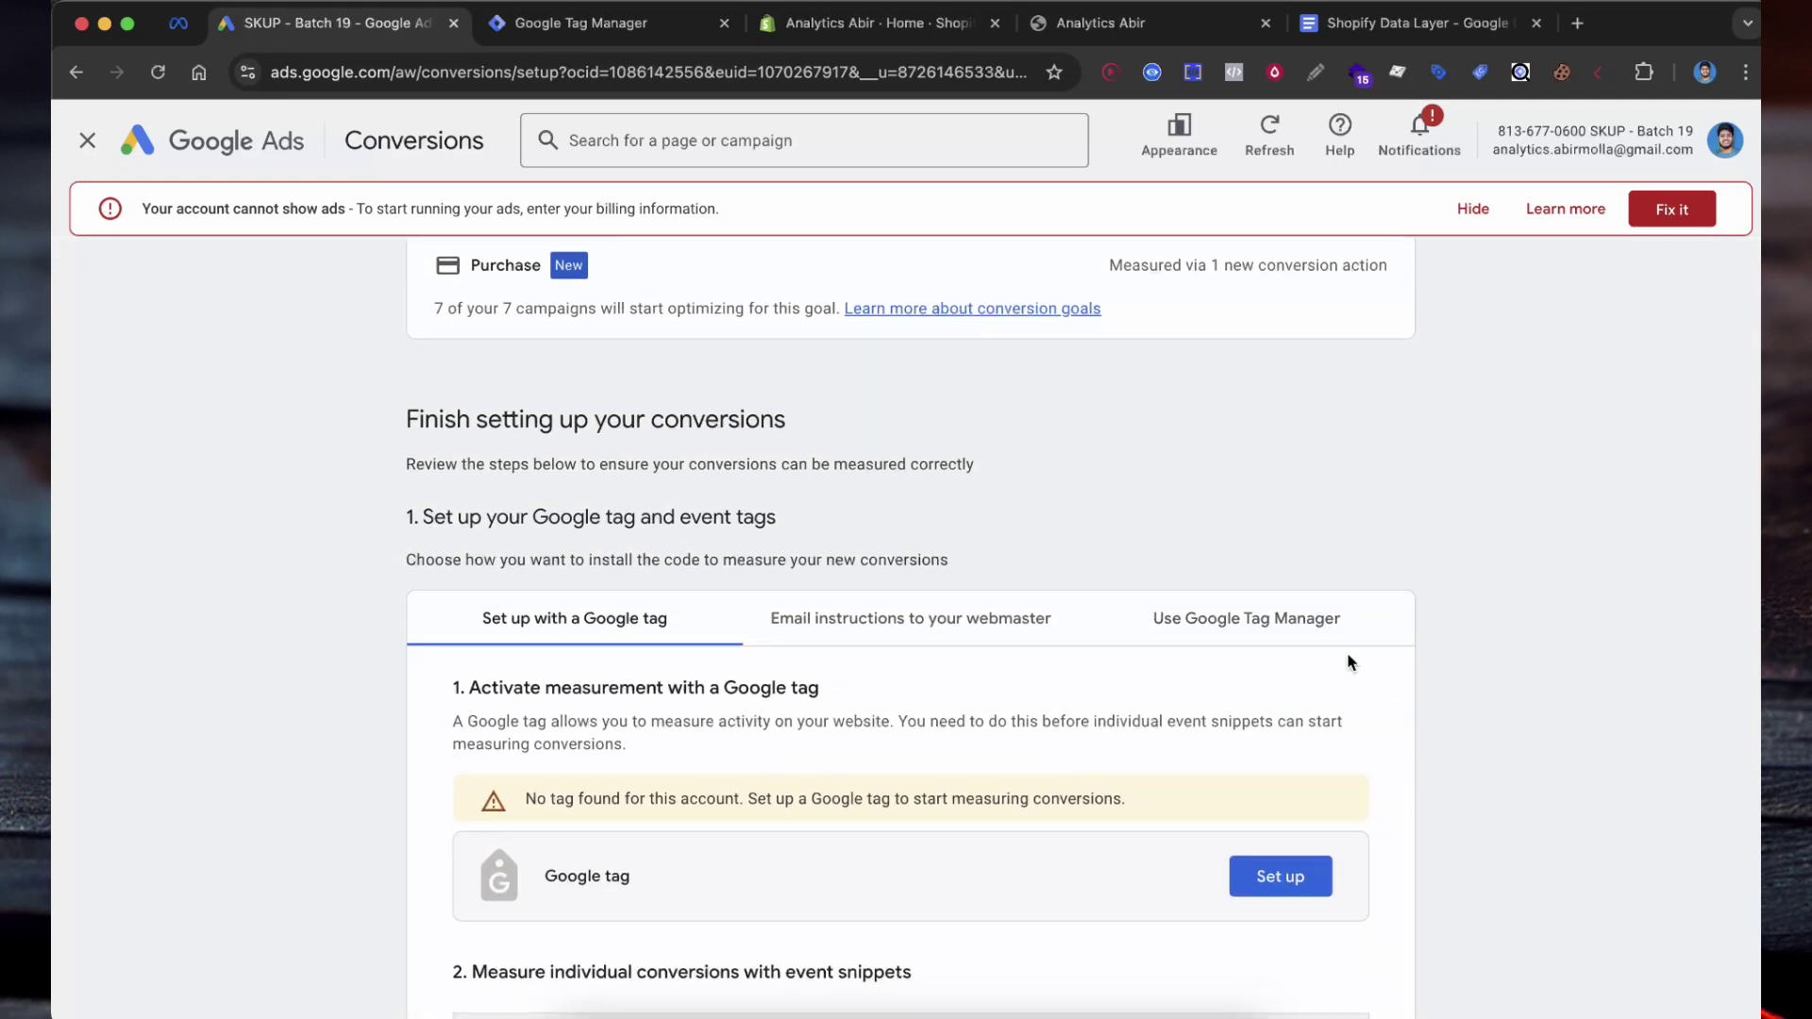
{"action": "scroll", "coordinate": [1346, 653], "scroll_direction": "down", "scroll_amount": 2}
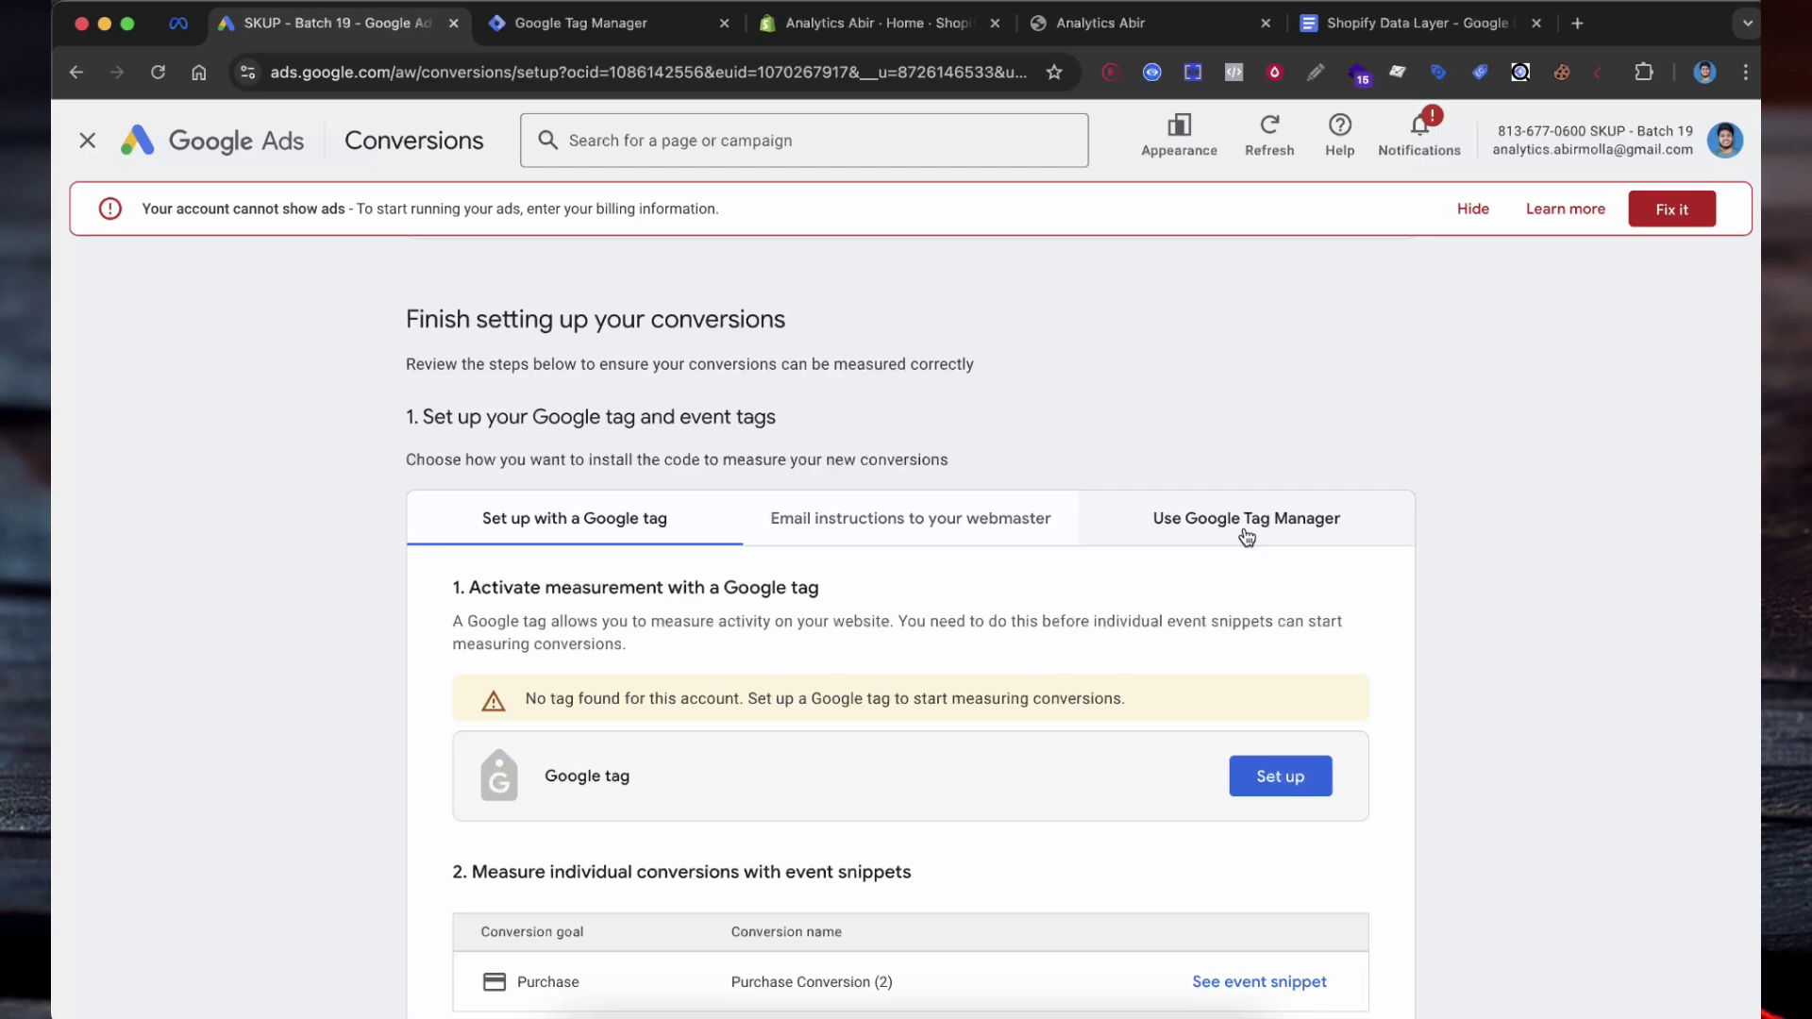
{"action": "left_click", "coordinate": [1246, 529]}
{"action": "scroll", "coordinate": [1429, 523], "scroll_direction": "down", "scroll_amount": 3}
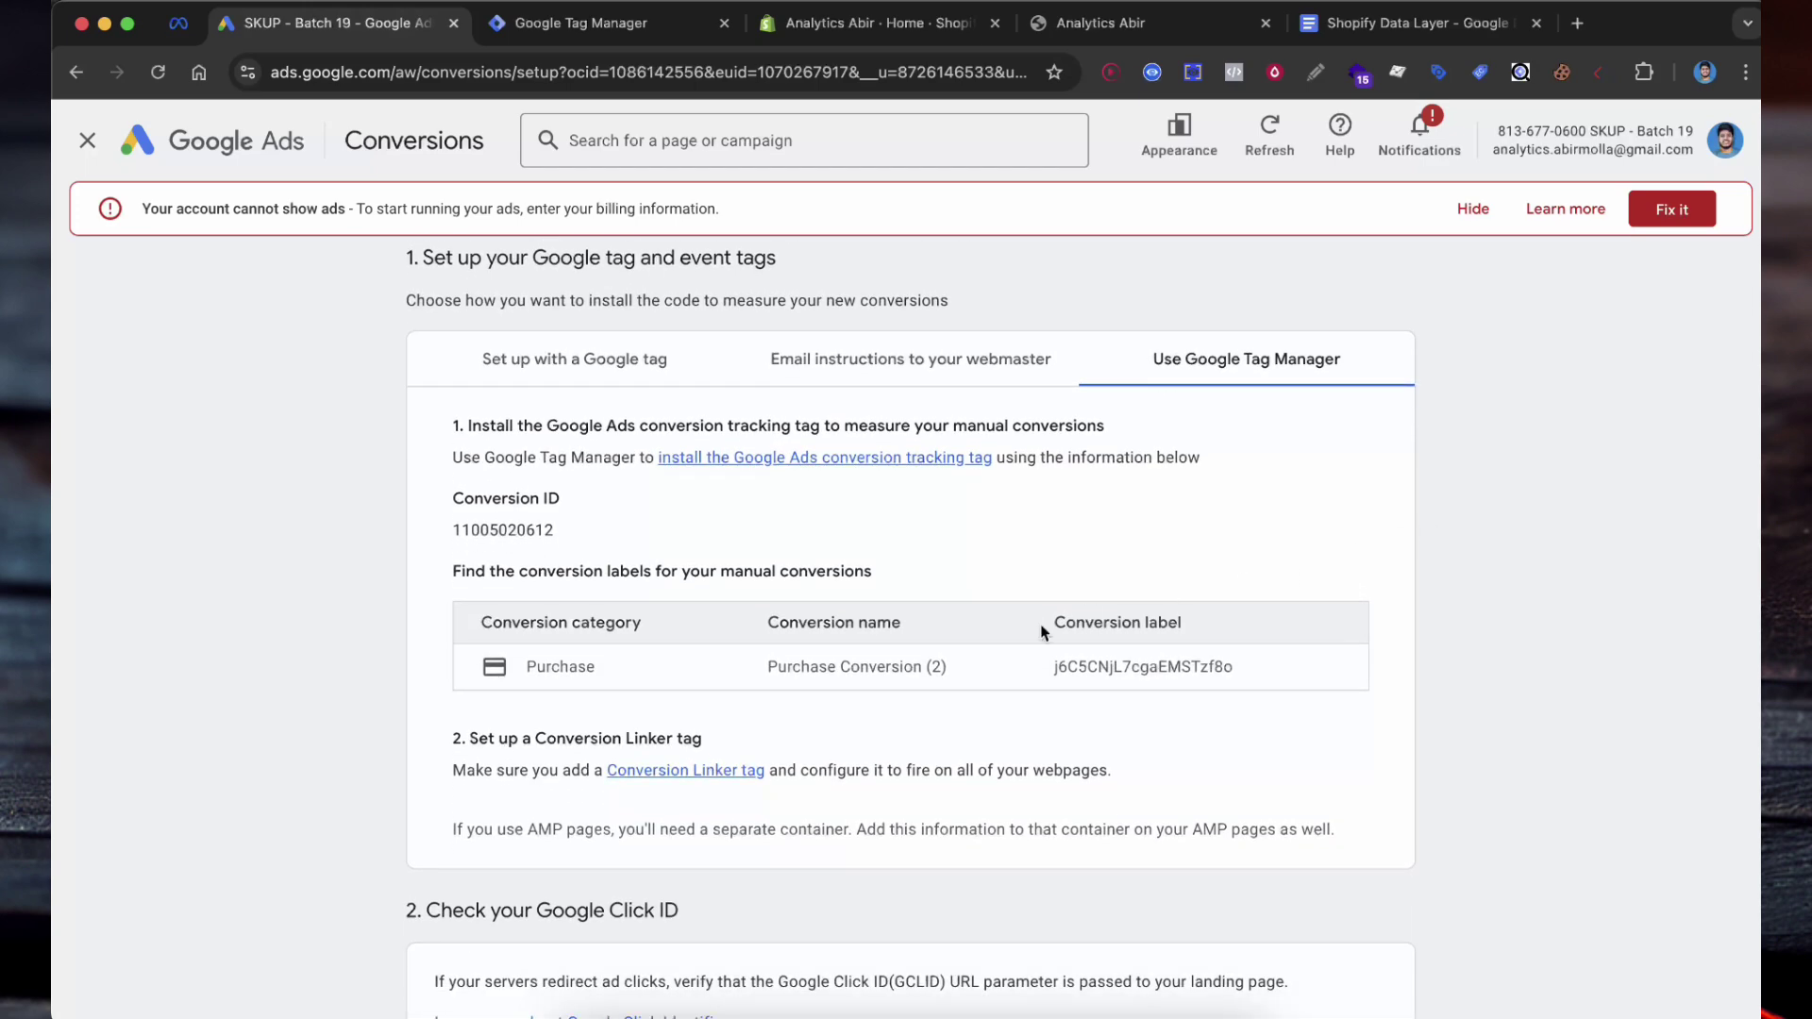
{"action": "scroll", "coordinate": [1310, 731], "scroll_direction": "down", "scroll_amount": 1}
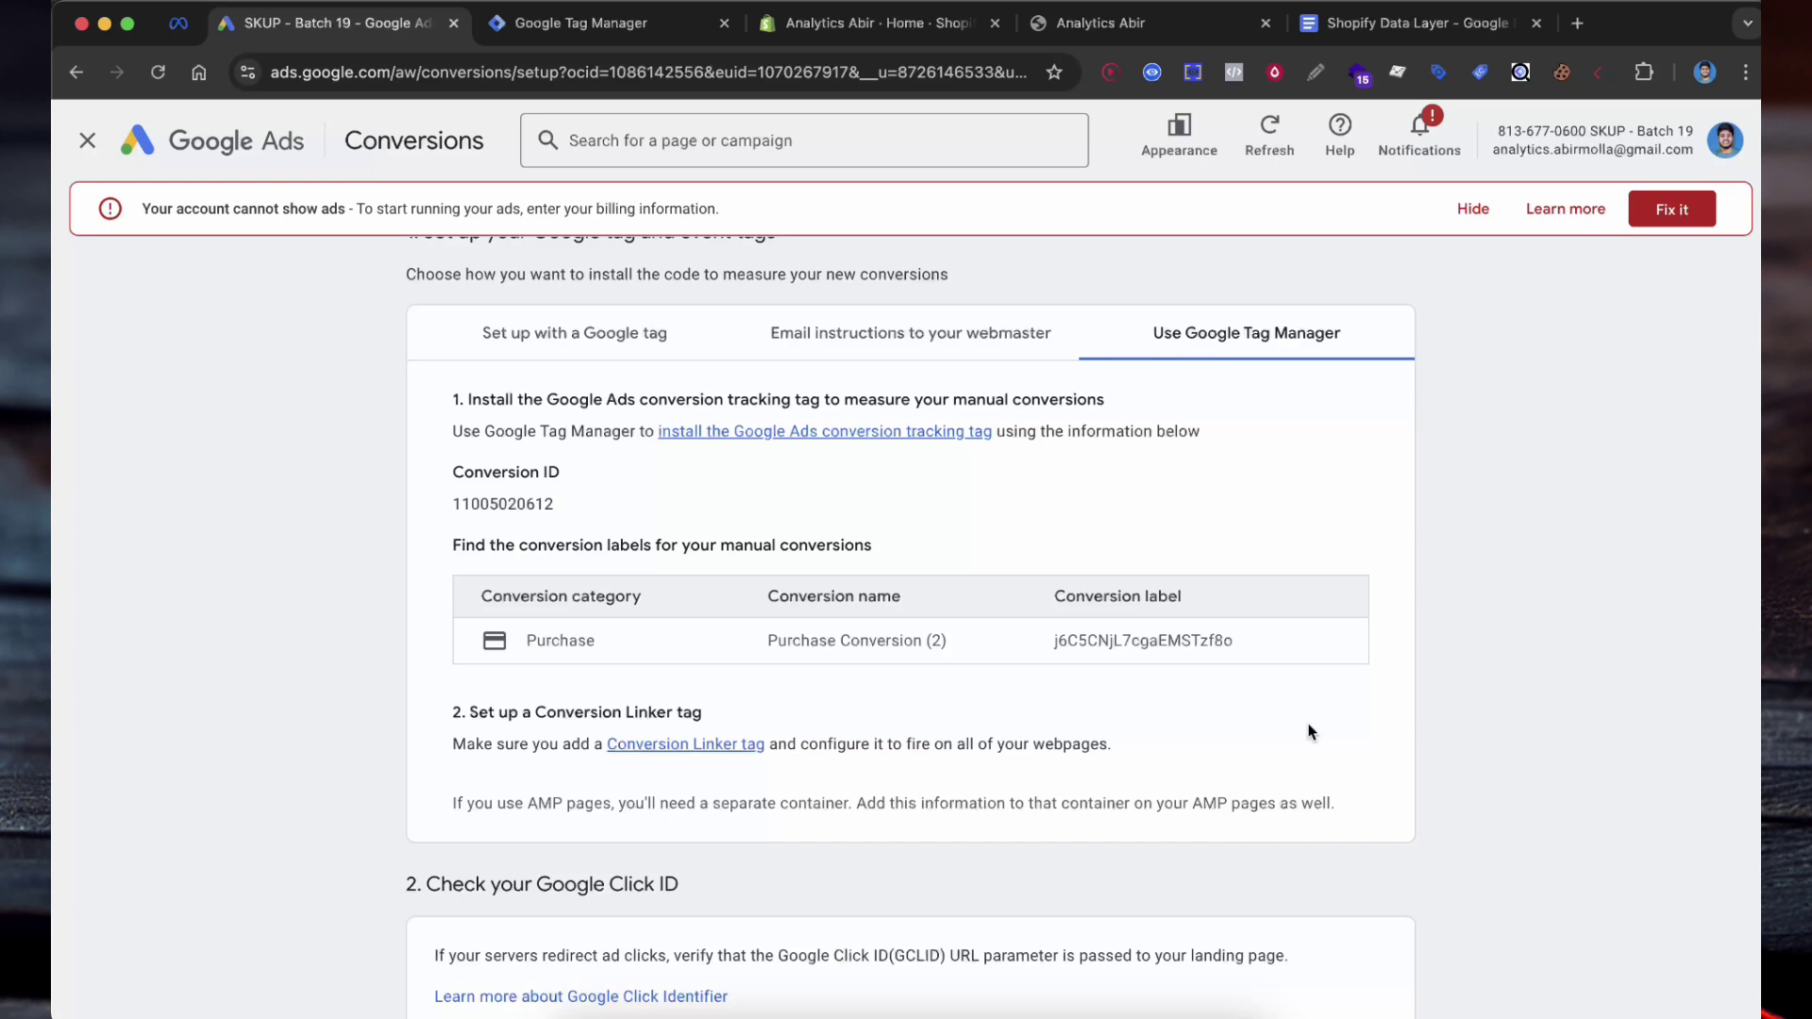
Switch to Google Tag Manager and name the new account Google Ads Mastermind
{"action": "key", "text": "ctrl+Tab"}
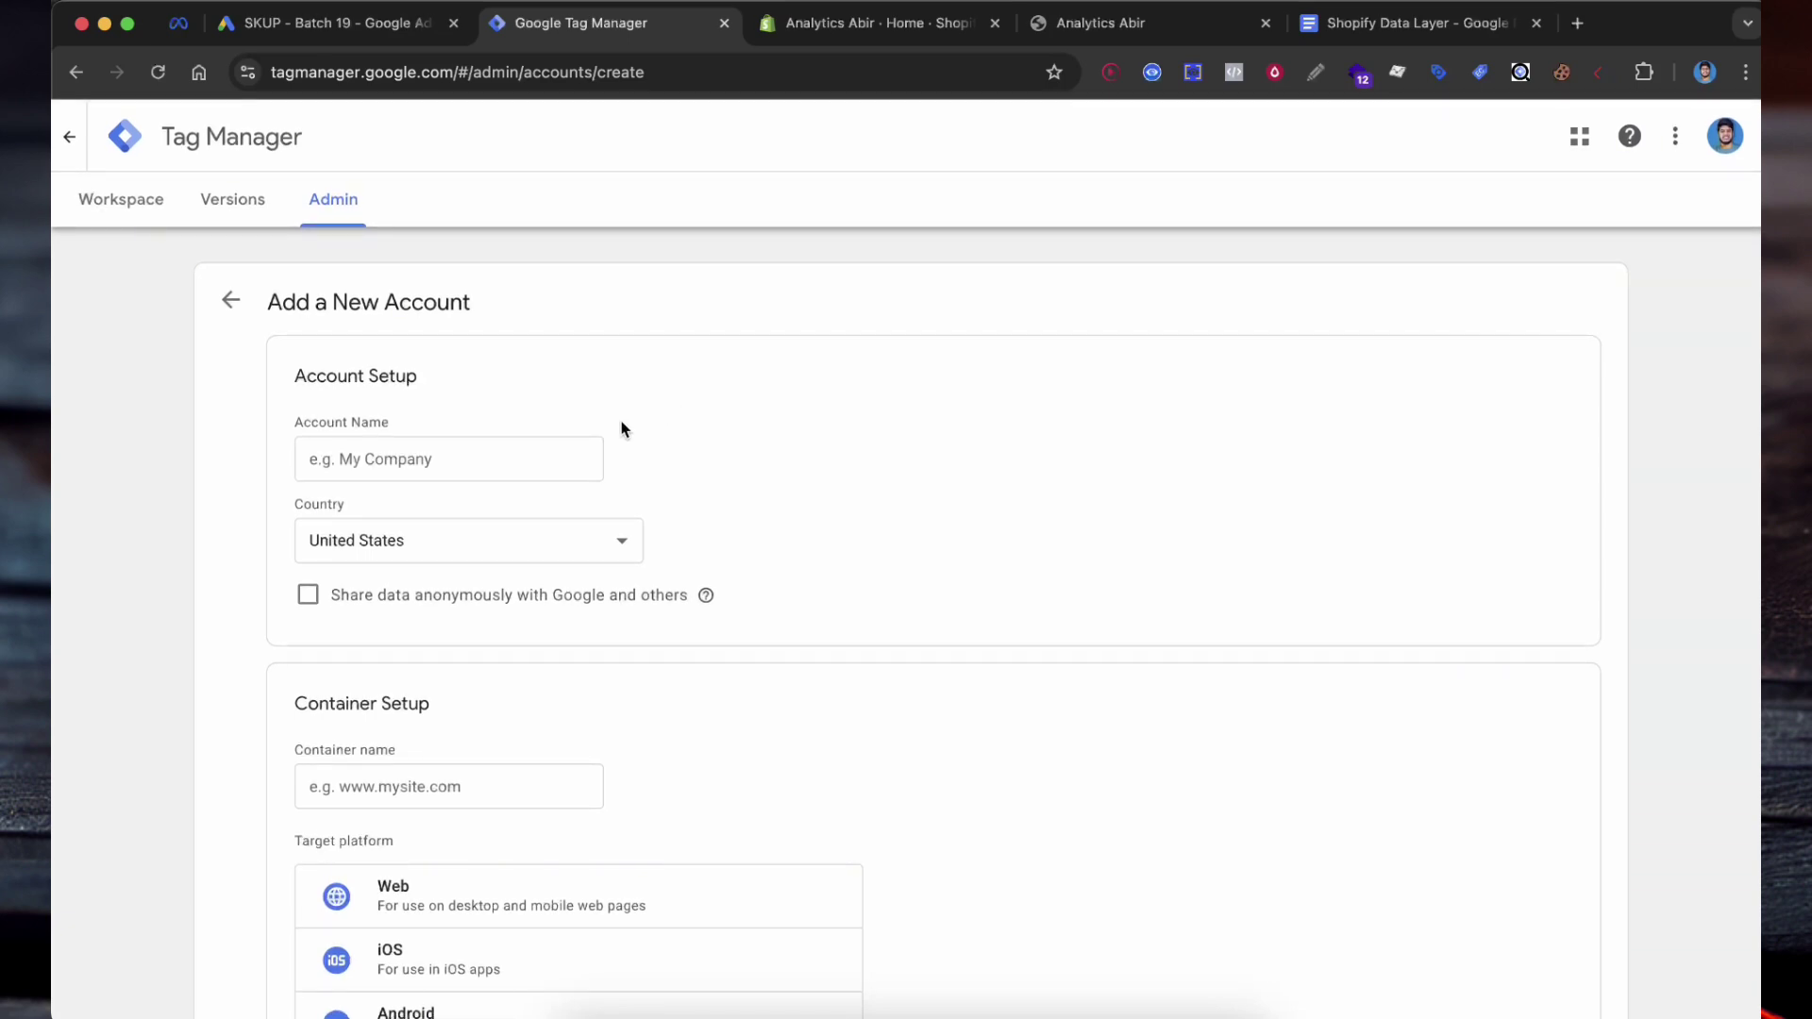
{"action": "scroll", "coordinate": [604, 434], "scroll_direction": "down", "scroll_amount": 1}
{"action": "left_click", "coordinate": [556, 427]}
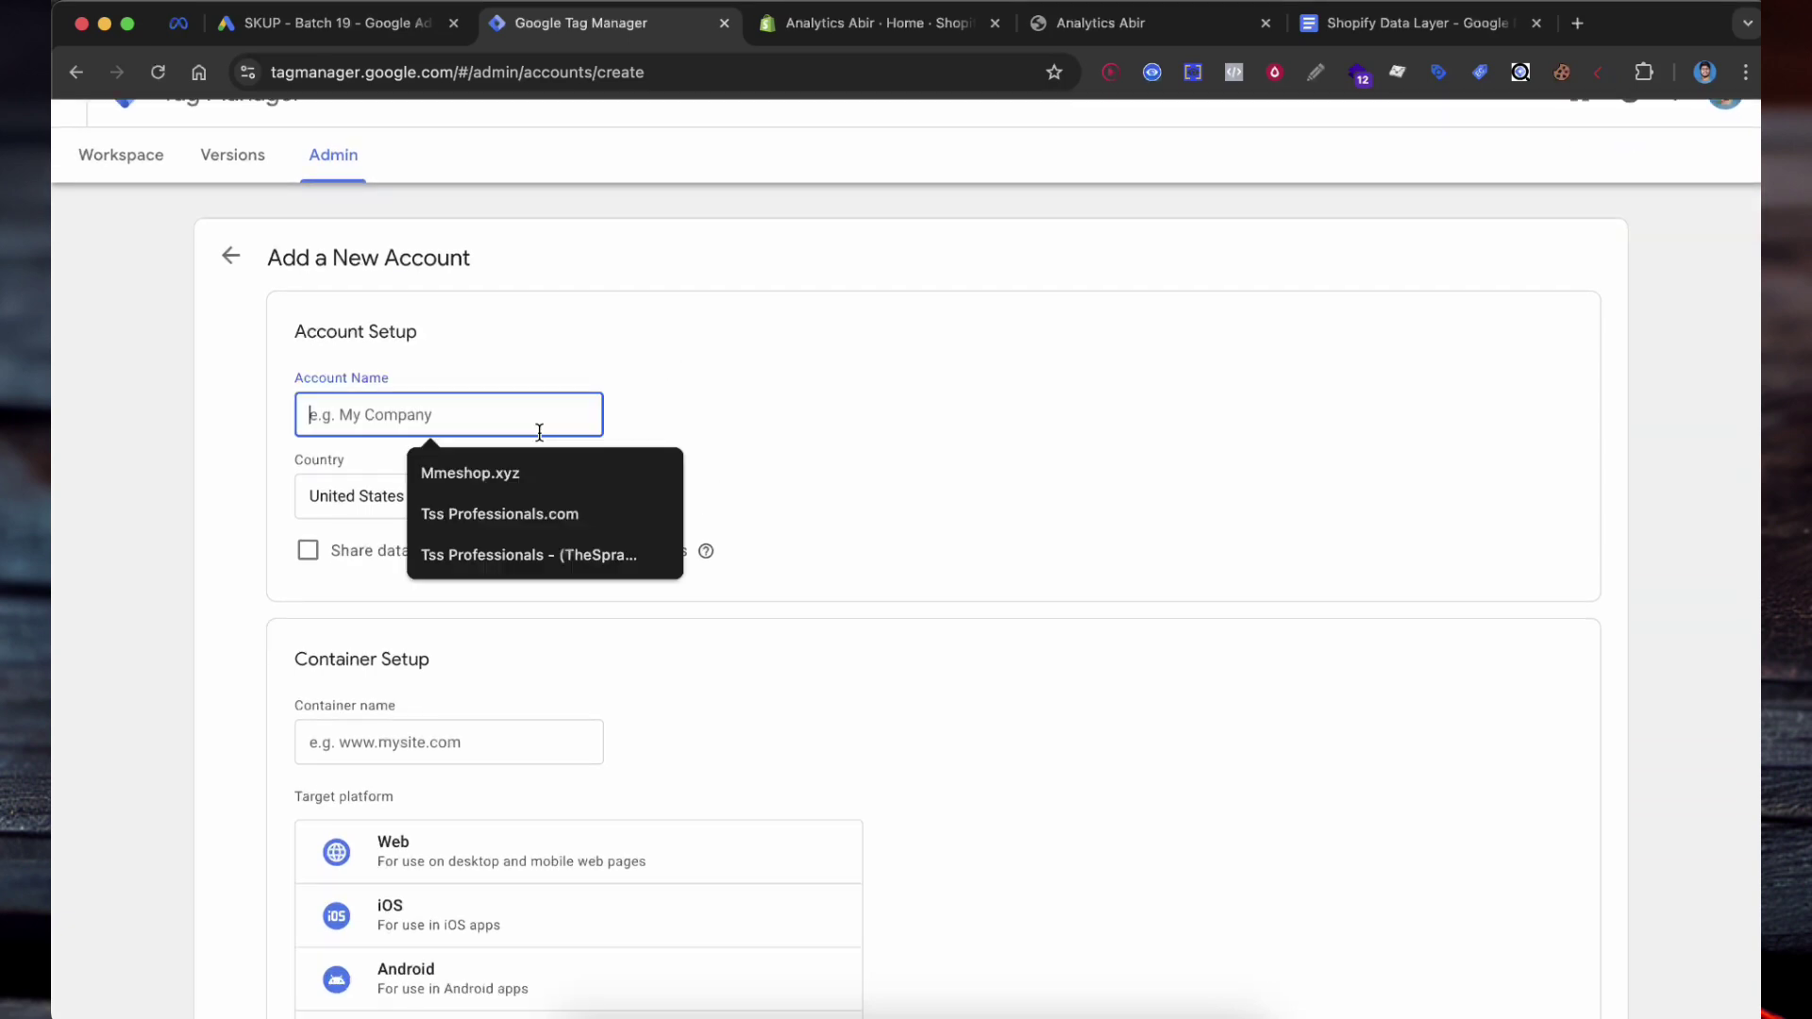
{"action": "type", "text": "Google Ads Mastermind"}
{"action": "scroll", "coordinate": [765, 509], "scroll_direction": "down", "scroll_amount": 1}
{"action": "key", "text": "Tab"}
{"action": "scroll", "coordinate": [789, 518], "scroll_direction": "down", "scroll_amount": 1}
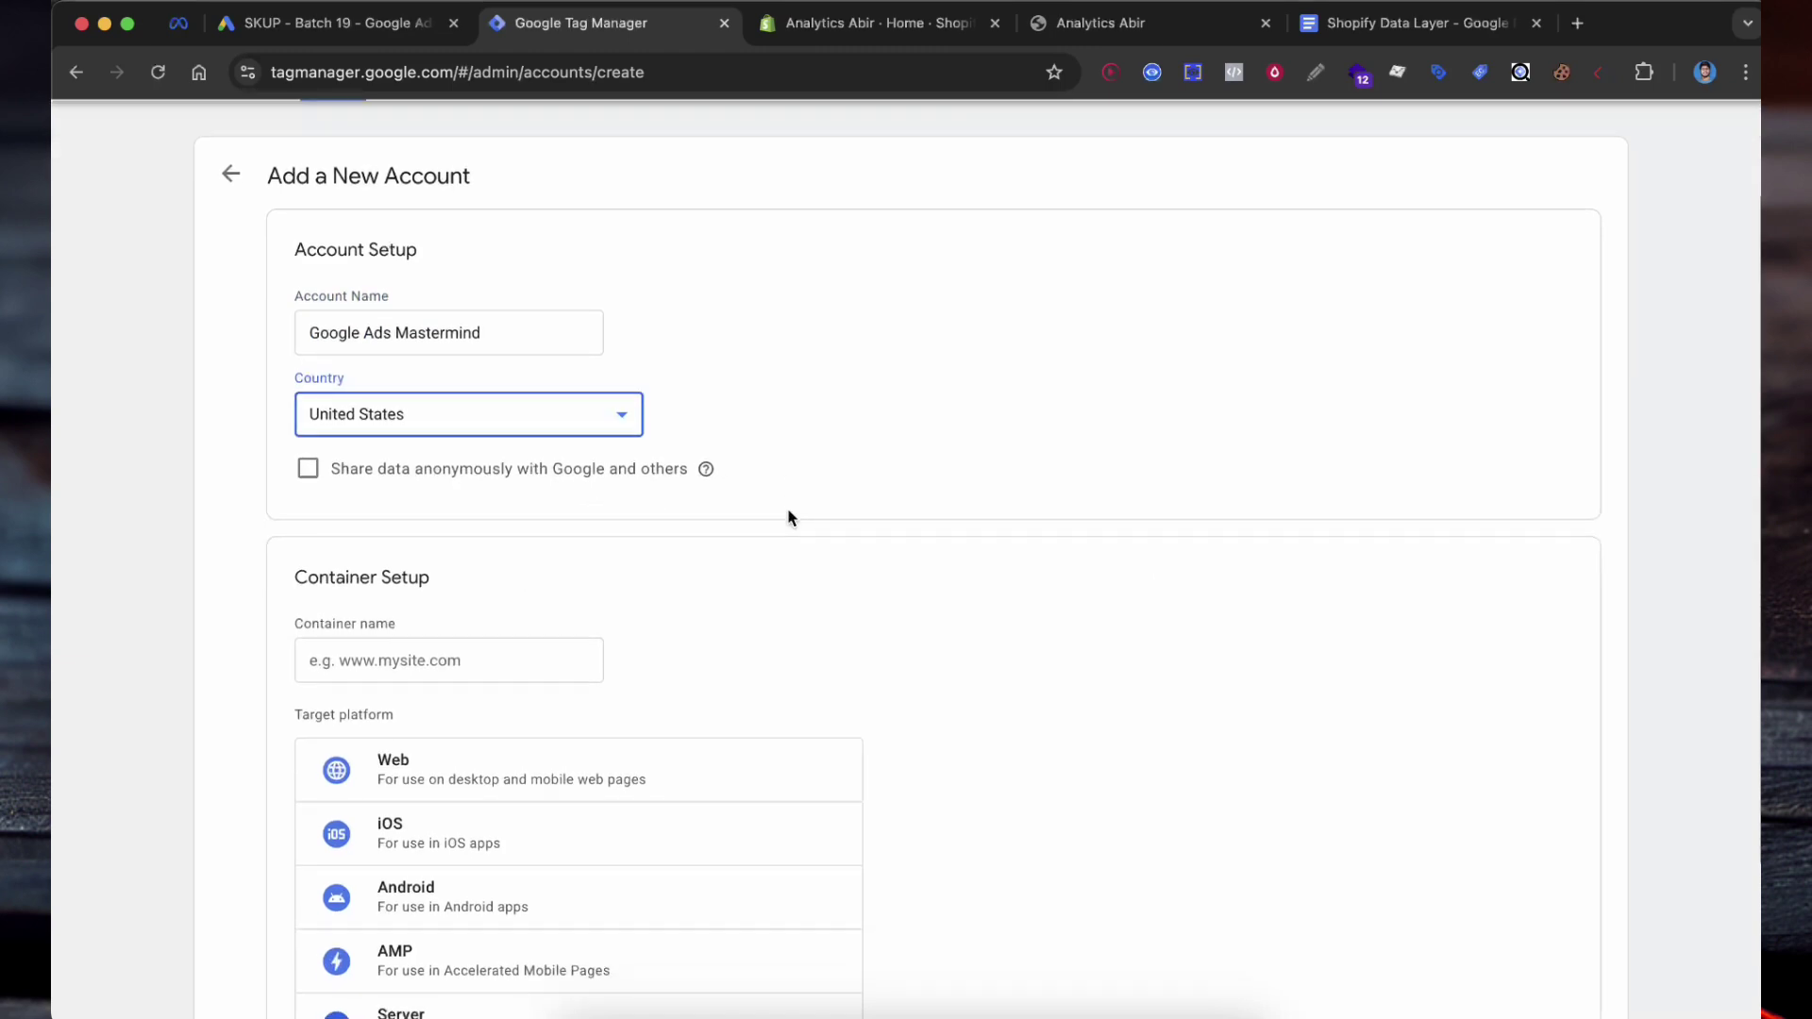
Name the new account's container Web Container and choose Web as its target platform
{"action": "left_click", "coordinate": [558, 649]}
{"action": "scroll", "coordinate": [697, 632], "scroll_direction": "down", "scroll_amount": 2}
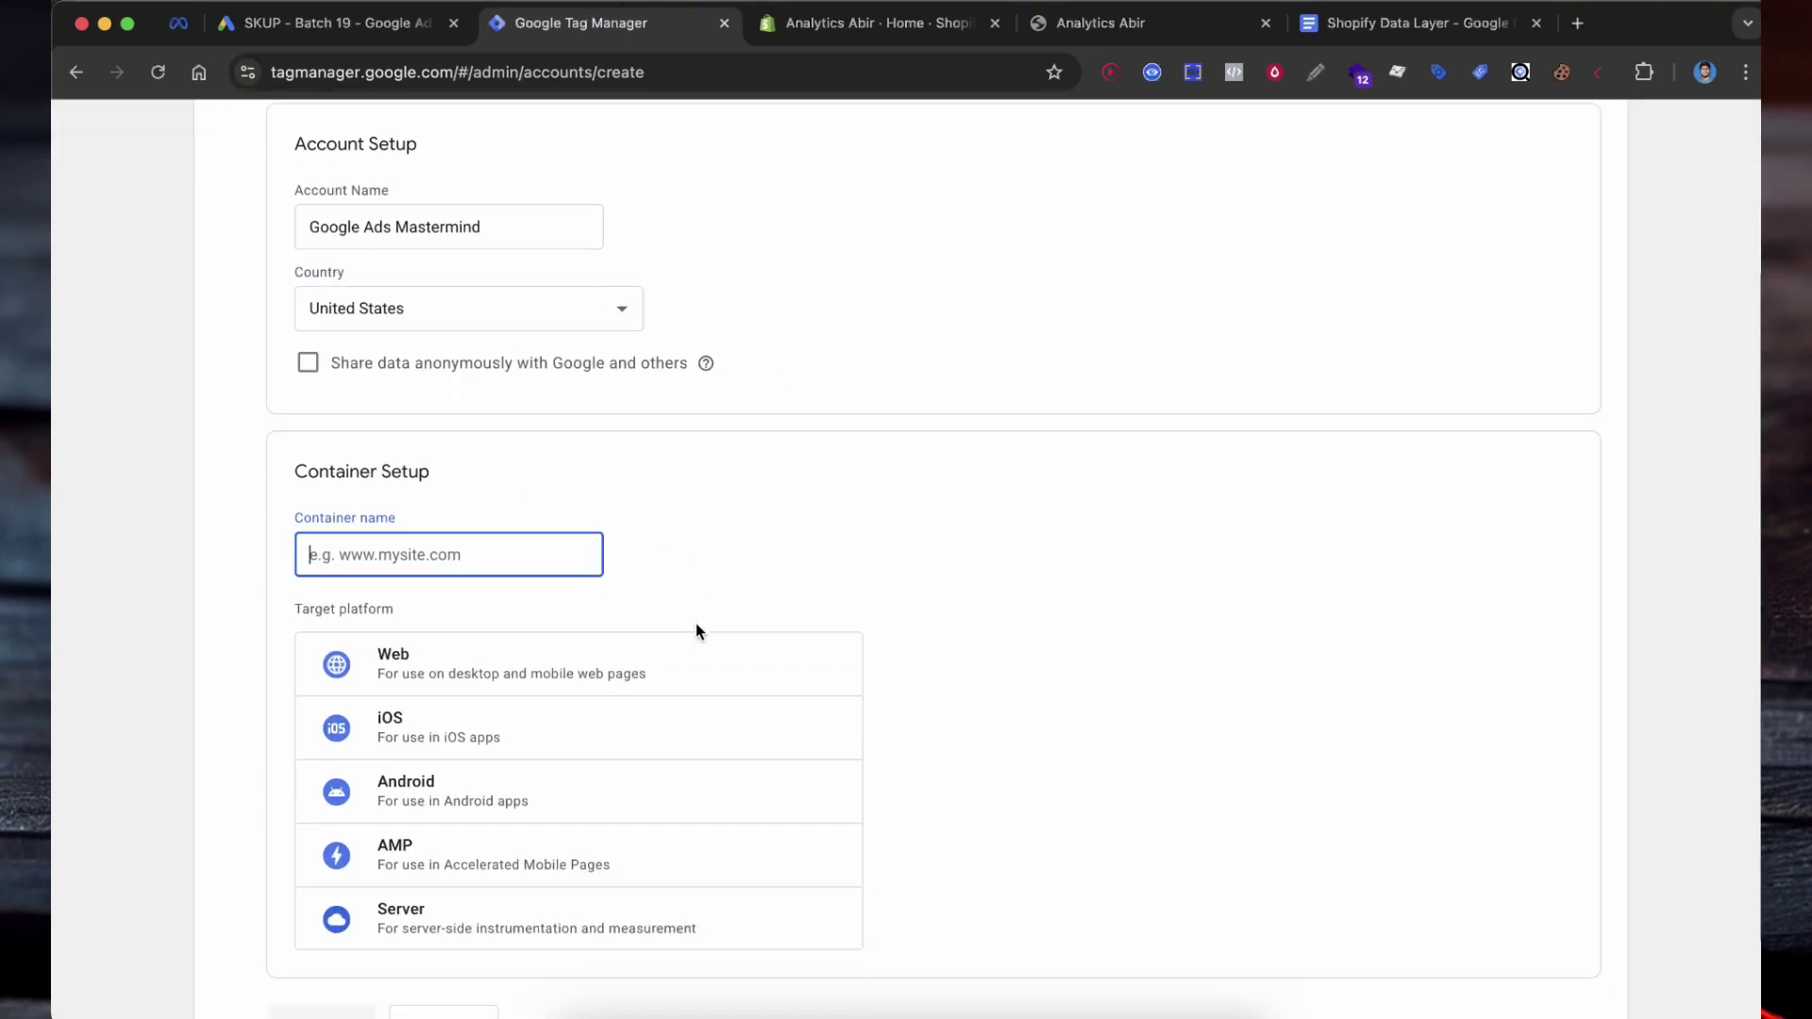
{"action": "left_click", "coordinate": [530, 555]}
{"action": "type", "text": "Web Container"}
{"action": "scroll", "coordinate": [995, 550], "scroll_direction": "down", "scroll_amount": 1}
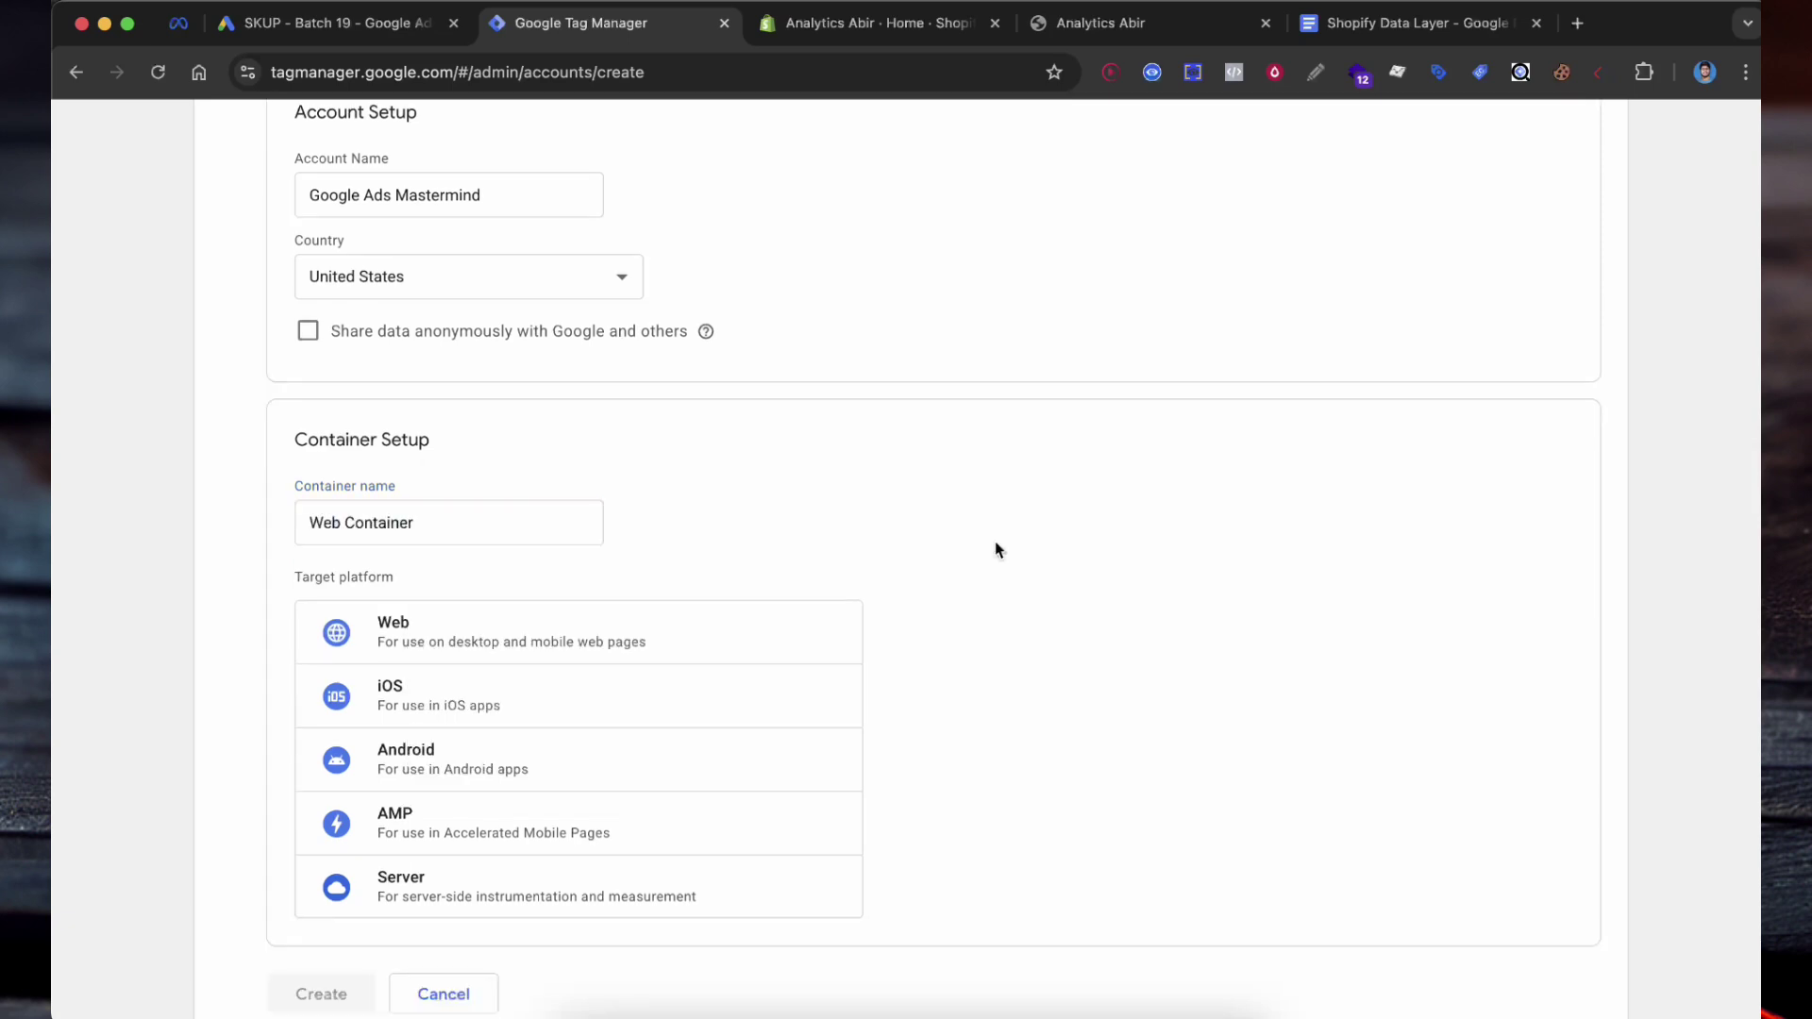
{"action": "left_click", "coordinate": [636, 629]}
{"action": "scroll", "coordinate": [868, 671], "scroll_direction": "down", "scroll_amount": 1}
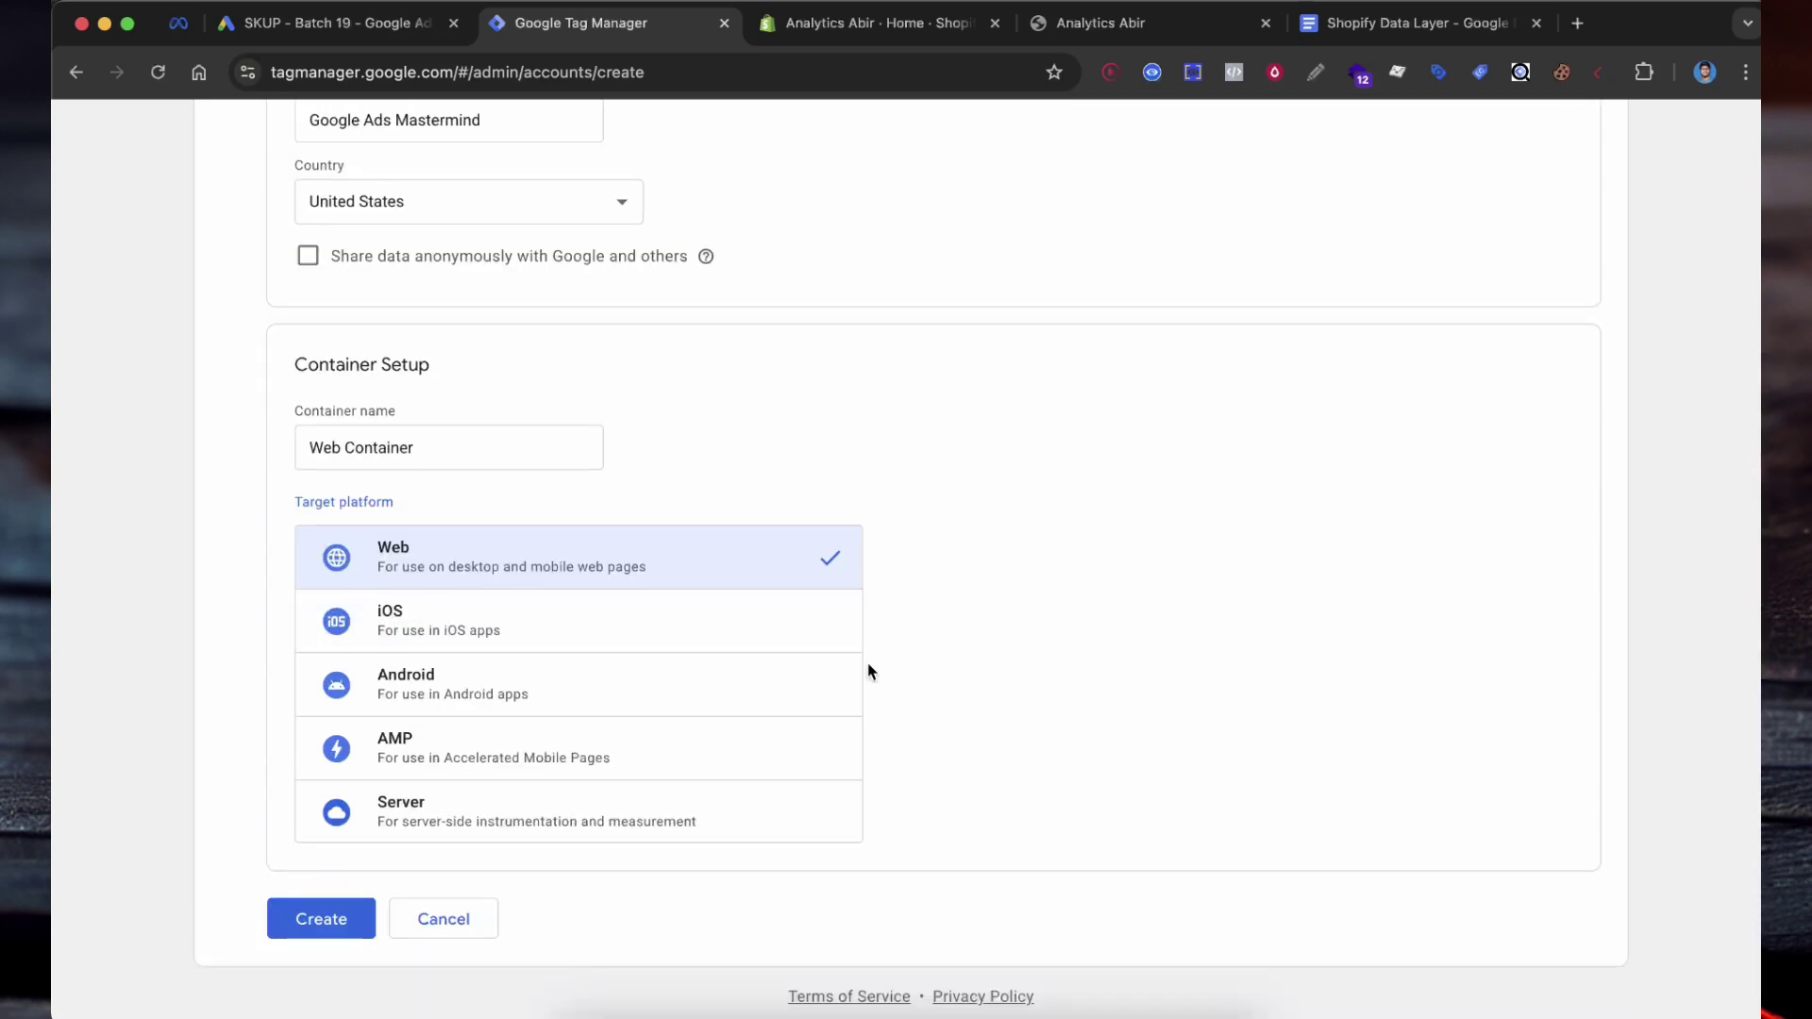
{"action": "scroll", "coordinate": [868, 671], "scroll_direction": "down", "scroll_amount": 1}
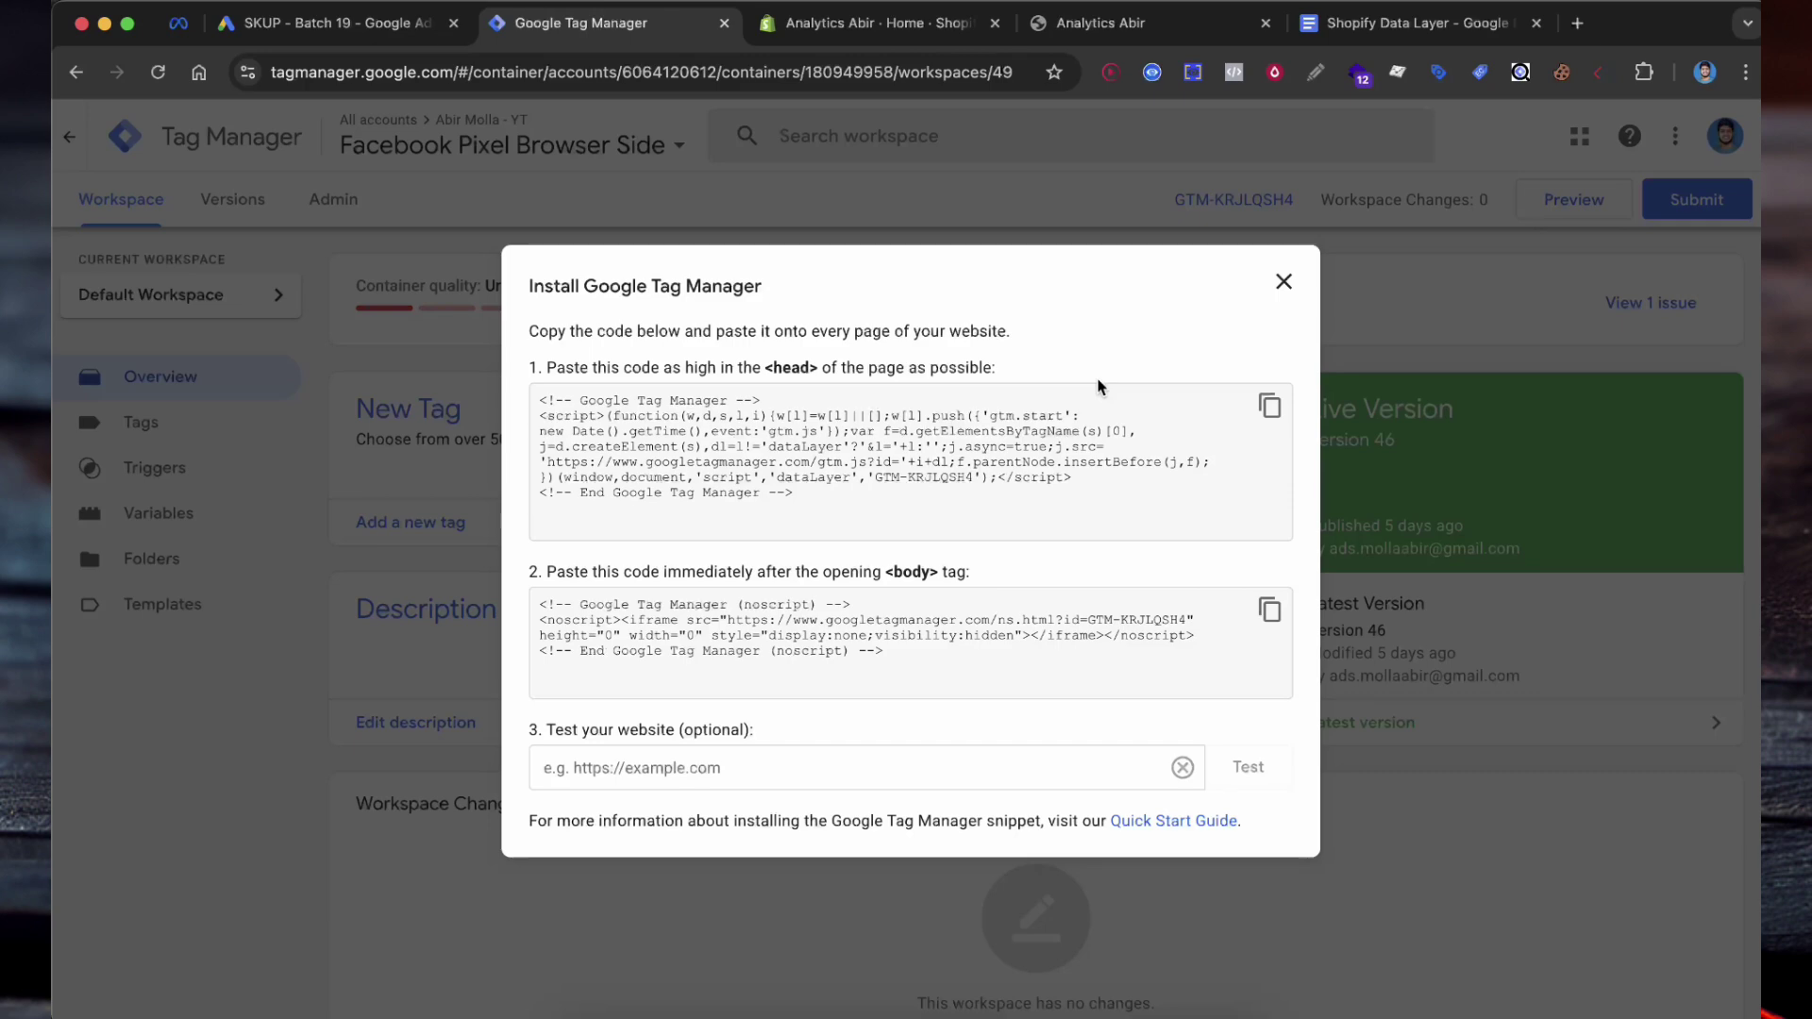
Copy the entire script from the Shopify Data Layer document and open the customer events settings in the Shopify admin
{"action": "key", "text": "super+9"}
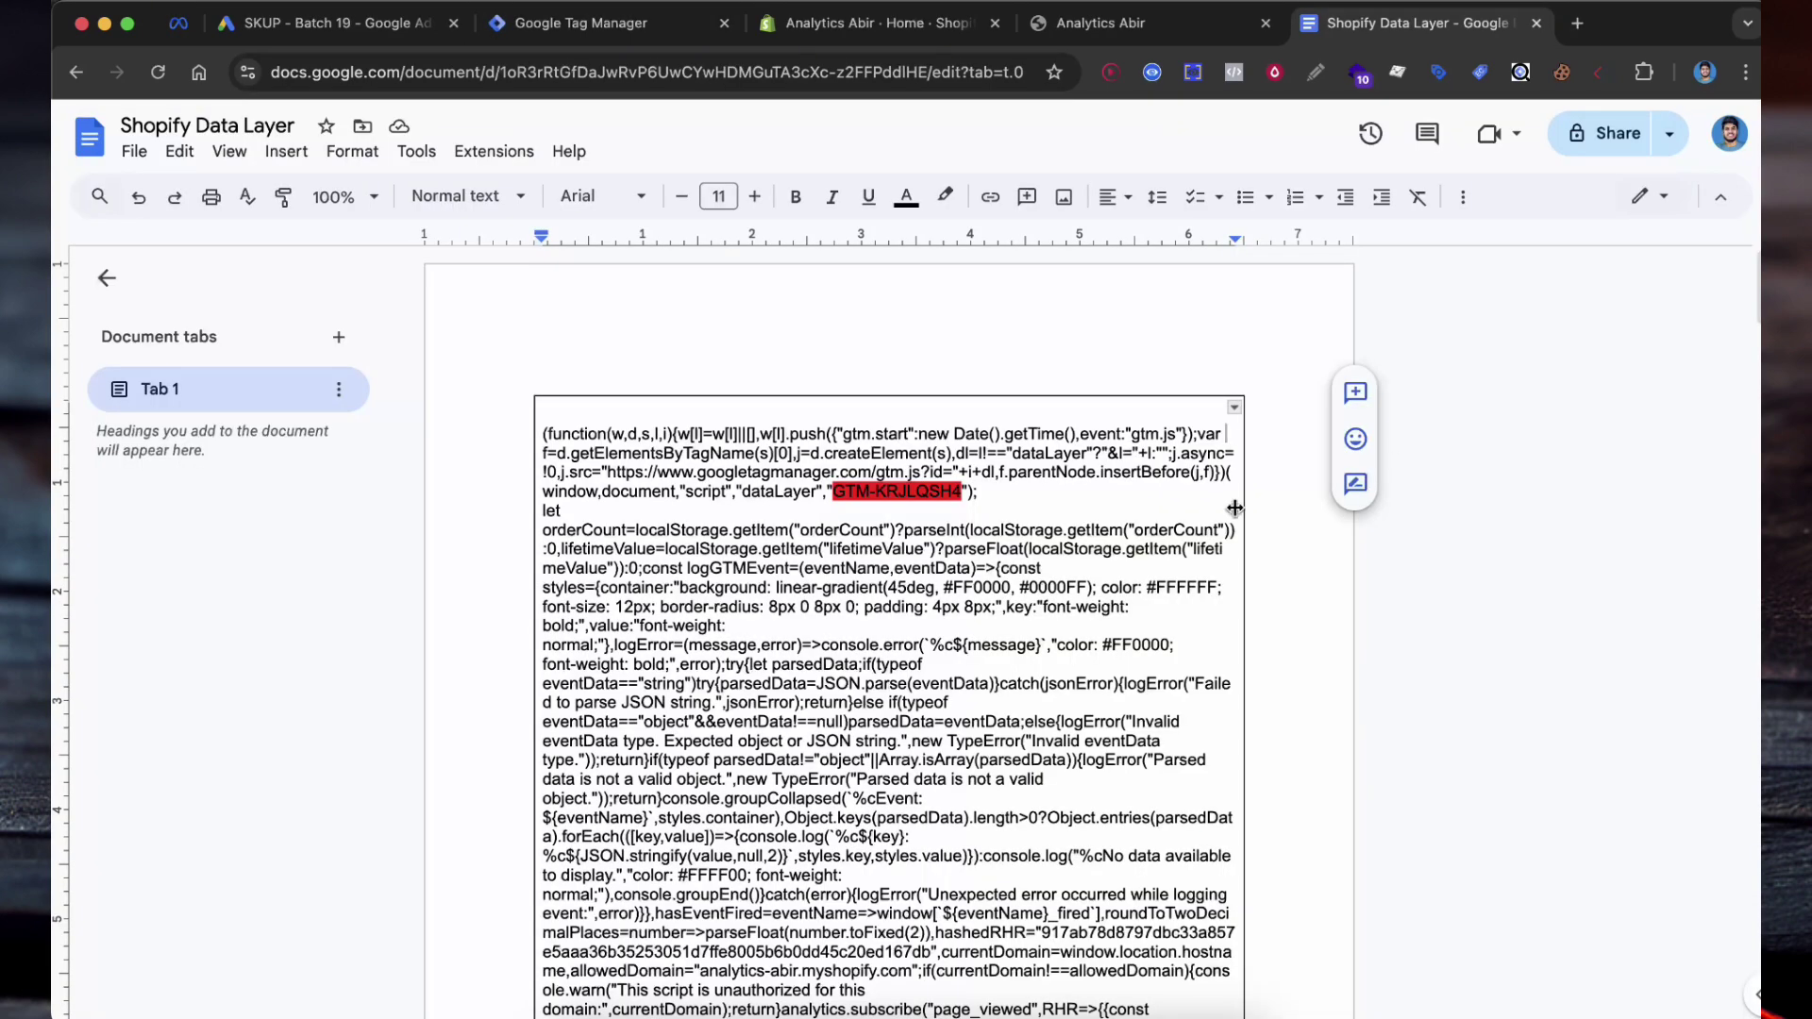
{"action": "key", "text": "super+a"}
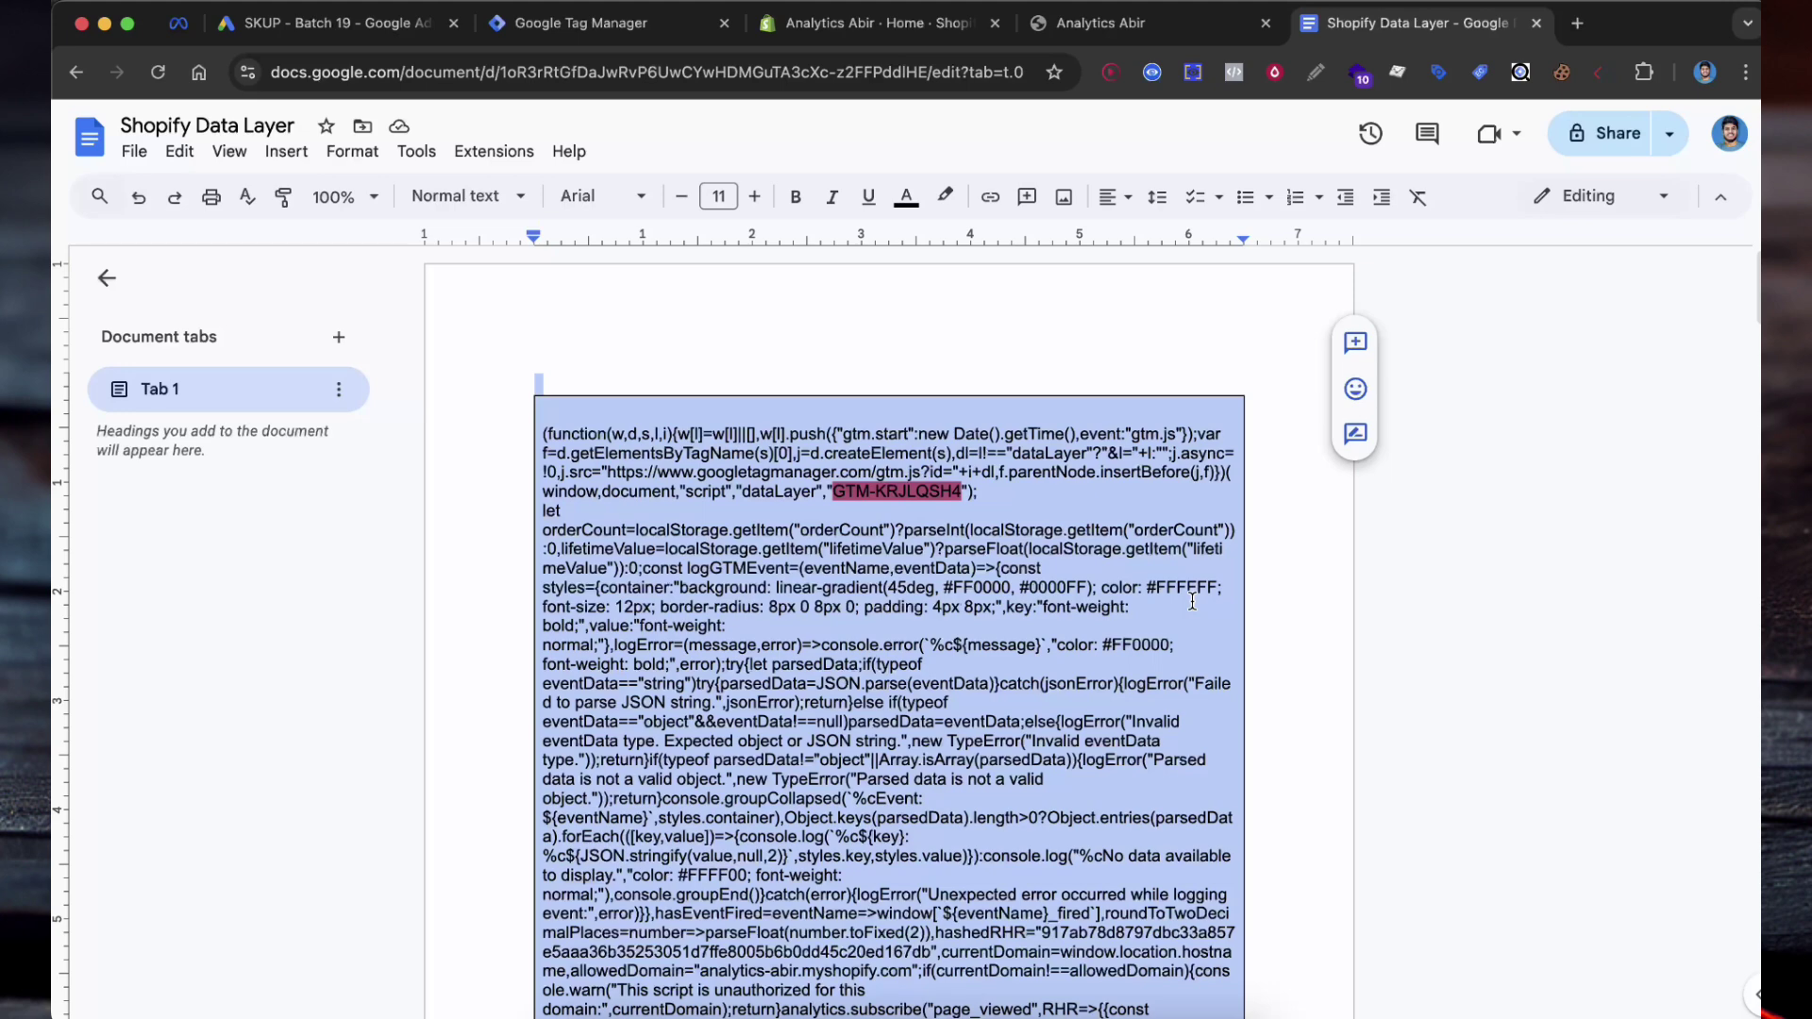
{"action": "key", "text": "super+4"}
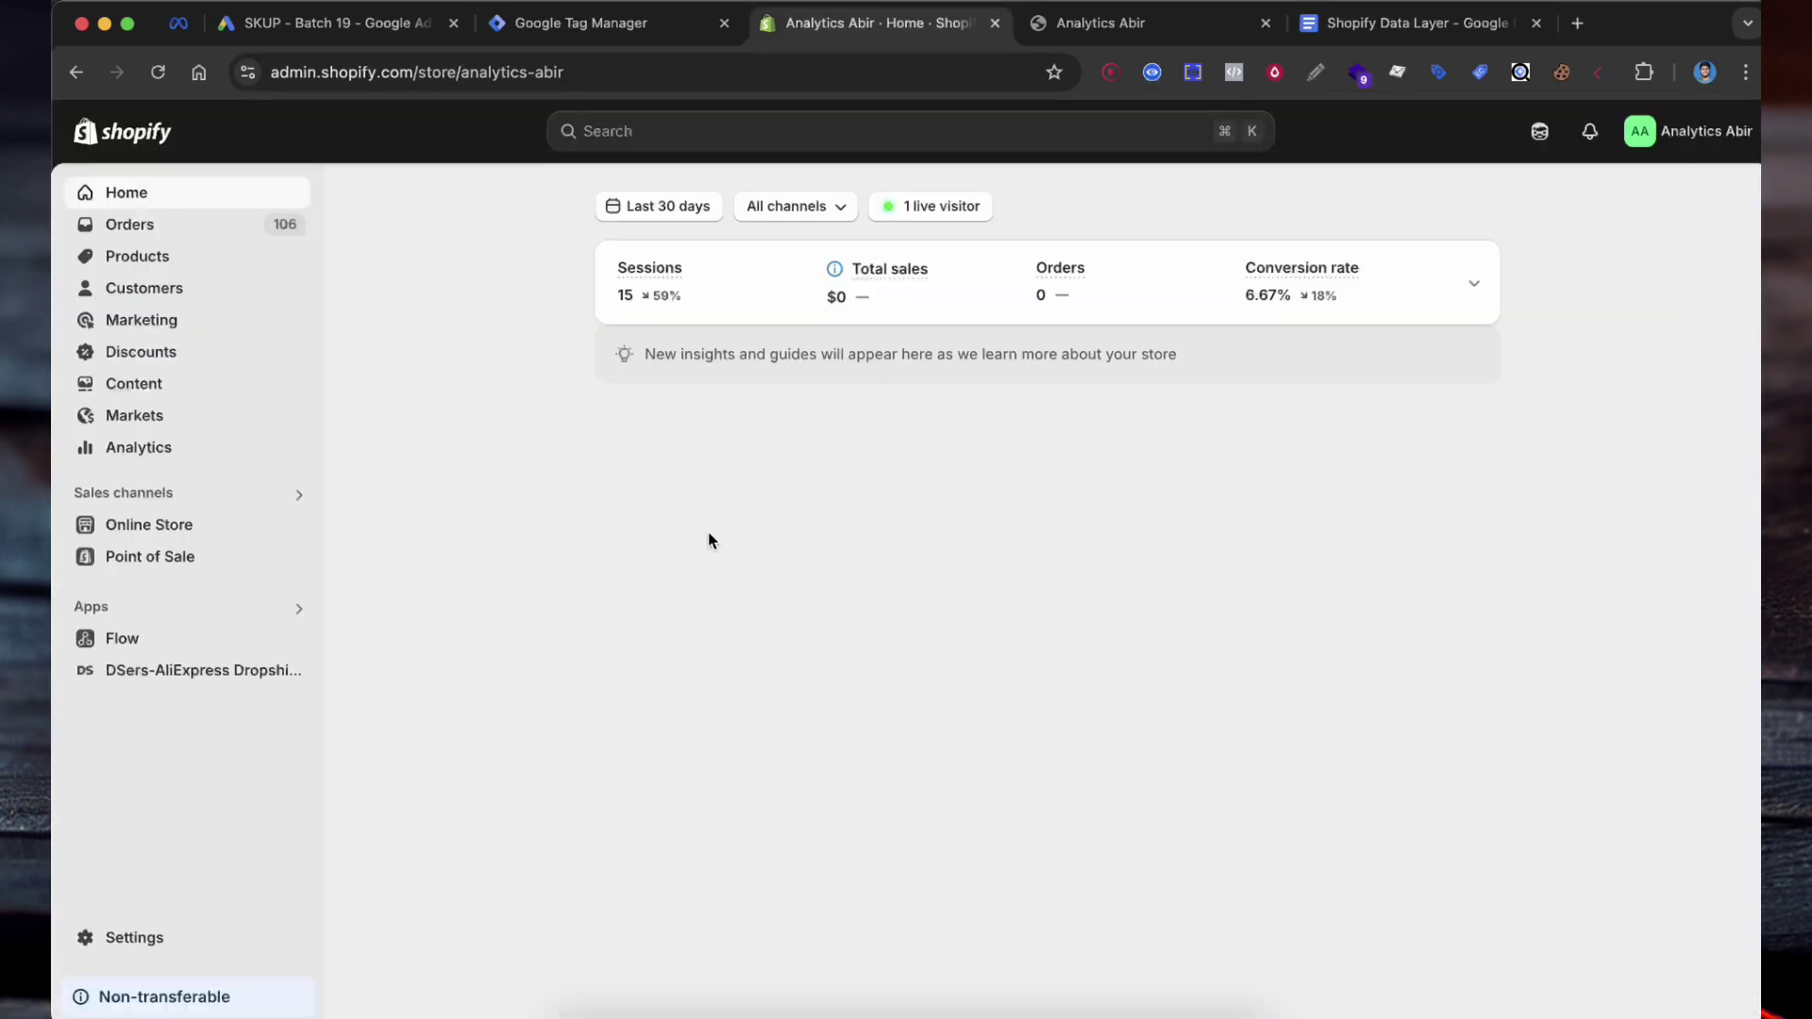
{"action": "left_click", "coordinate": [151, 939]}
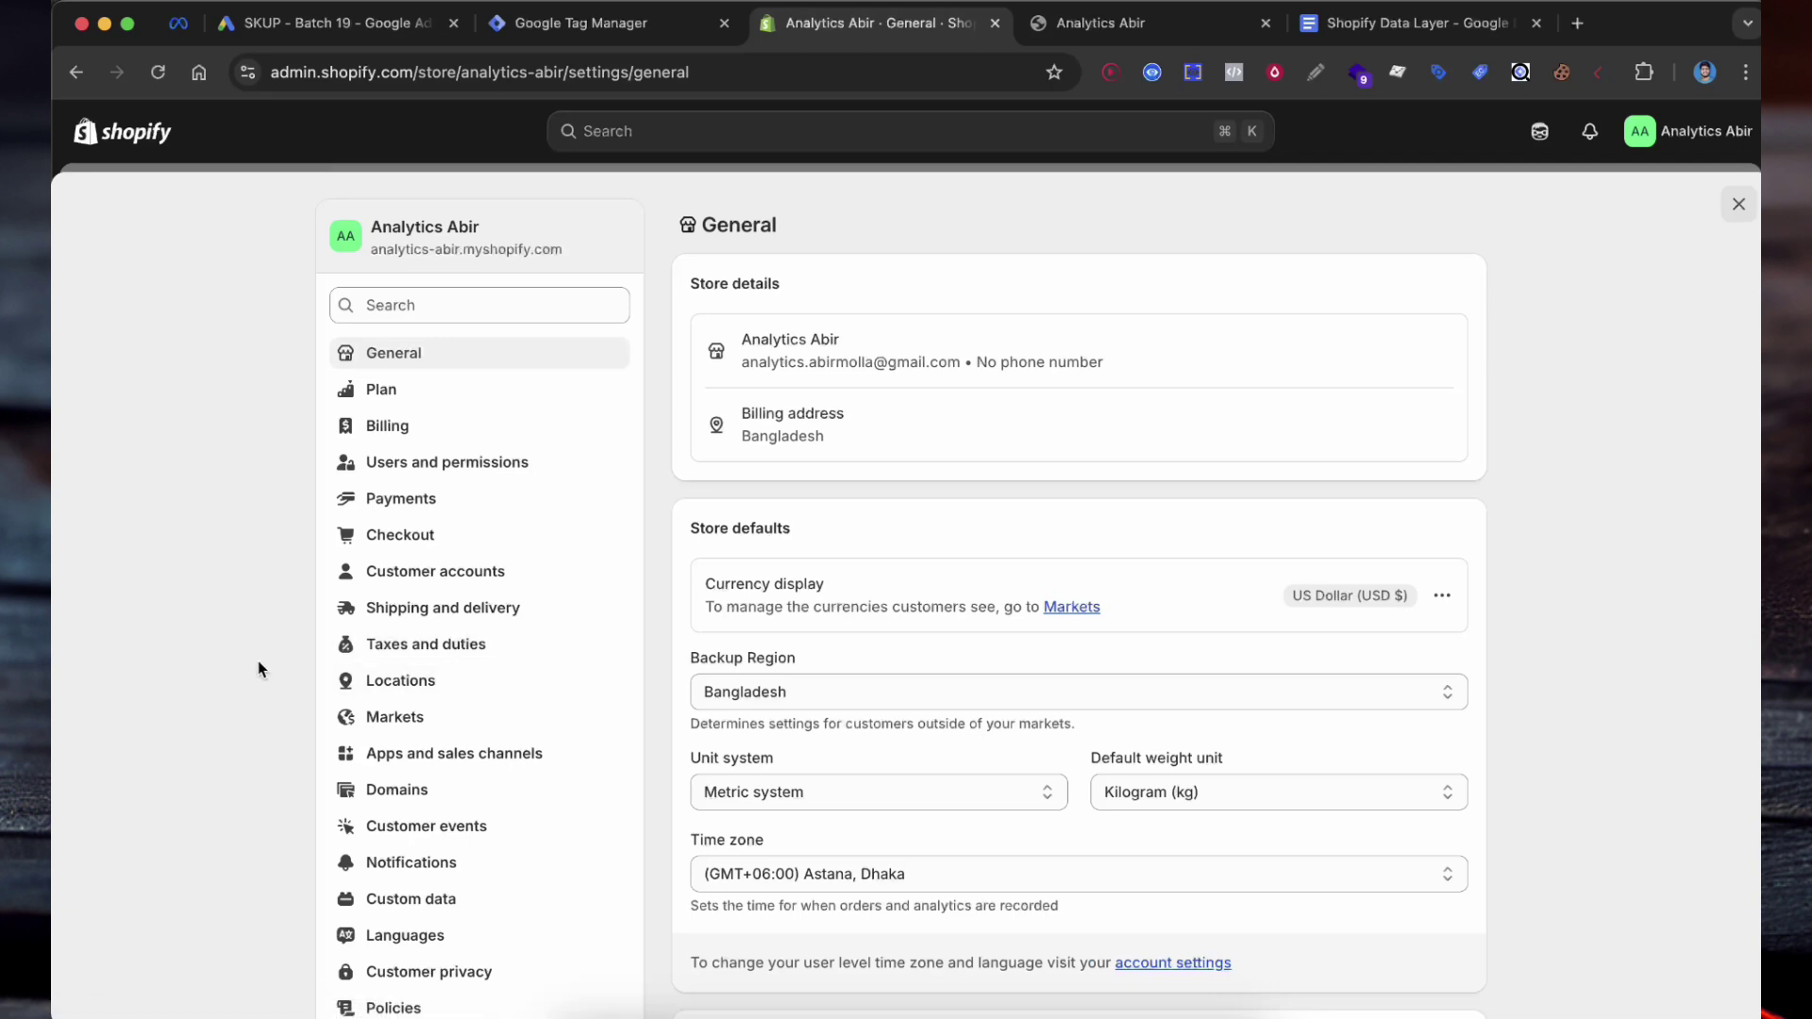
{"action": "left_click", "coordinate": [333, 833]}
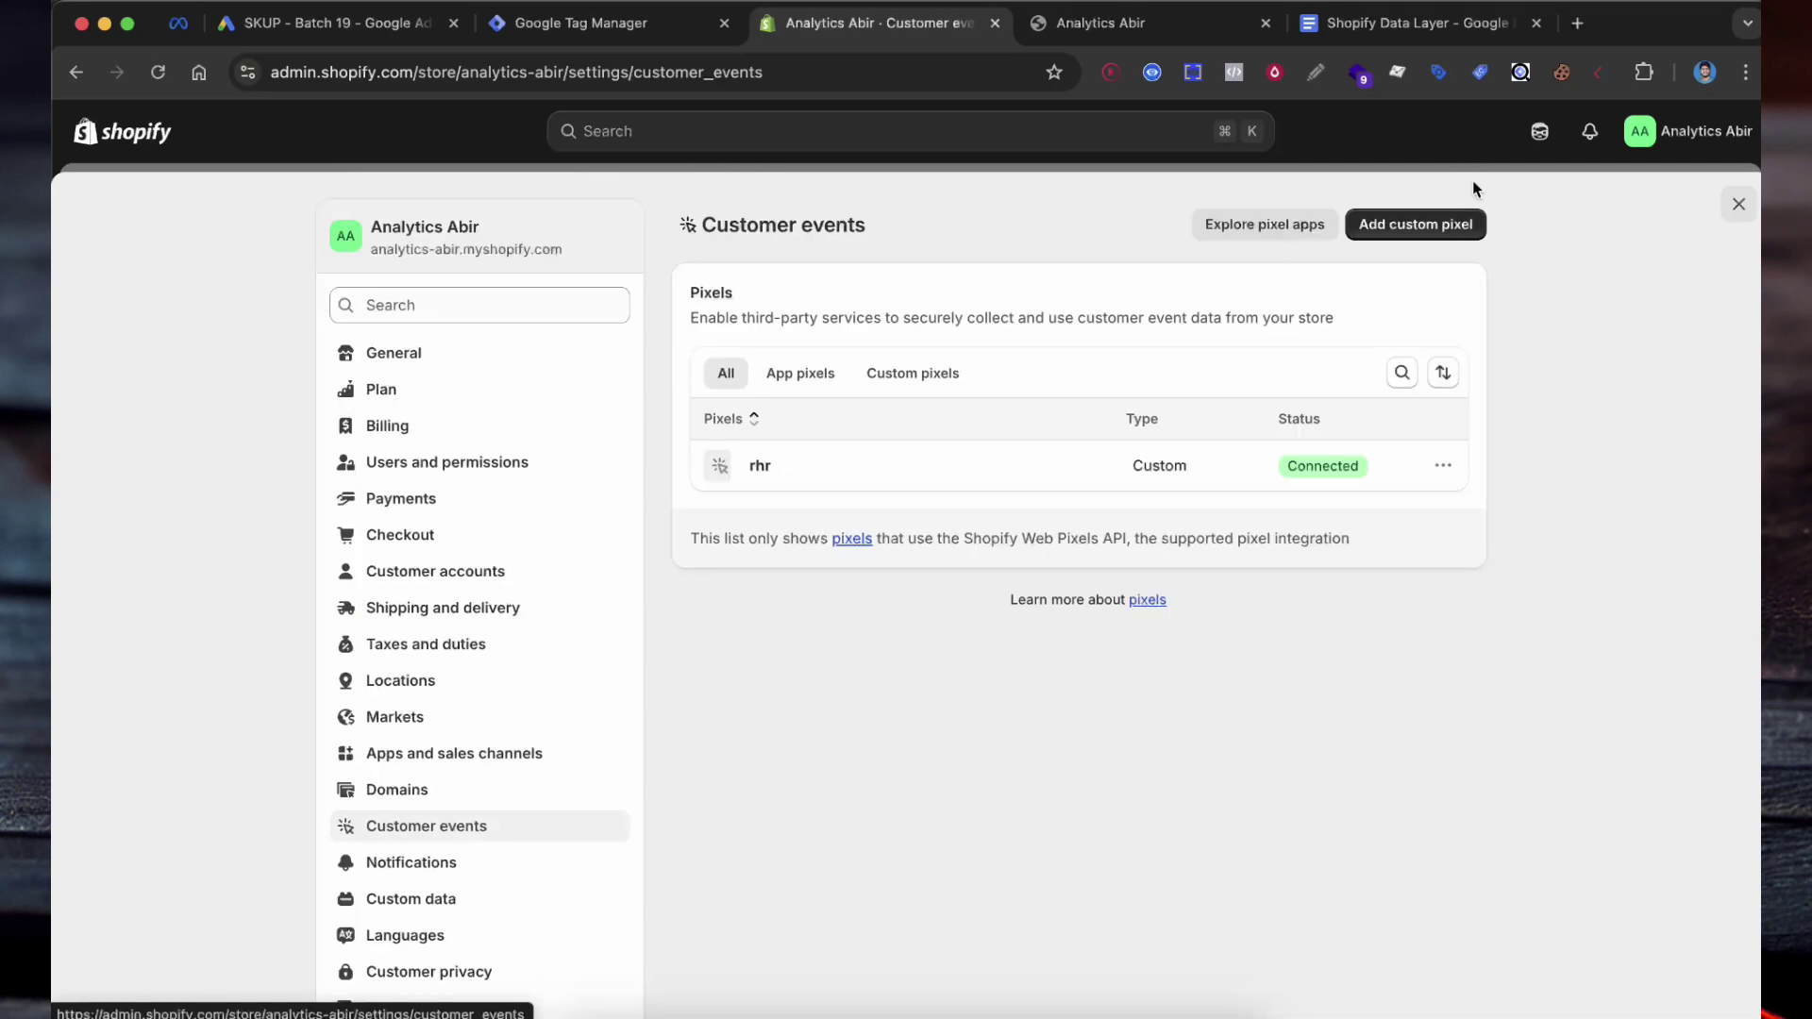
Add a custom pixel named Shopify Datalayer, paste the copied data layer script as its code and save it
{"action": "left_click", "coordinate": [1453, 232]}
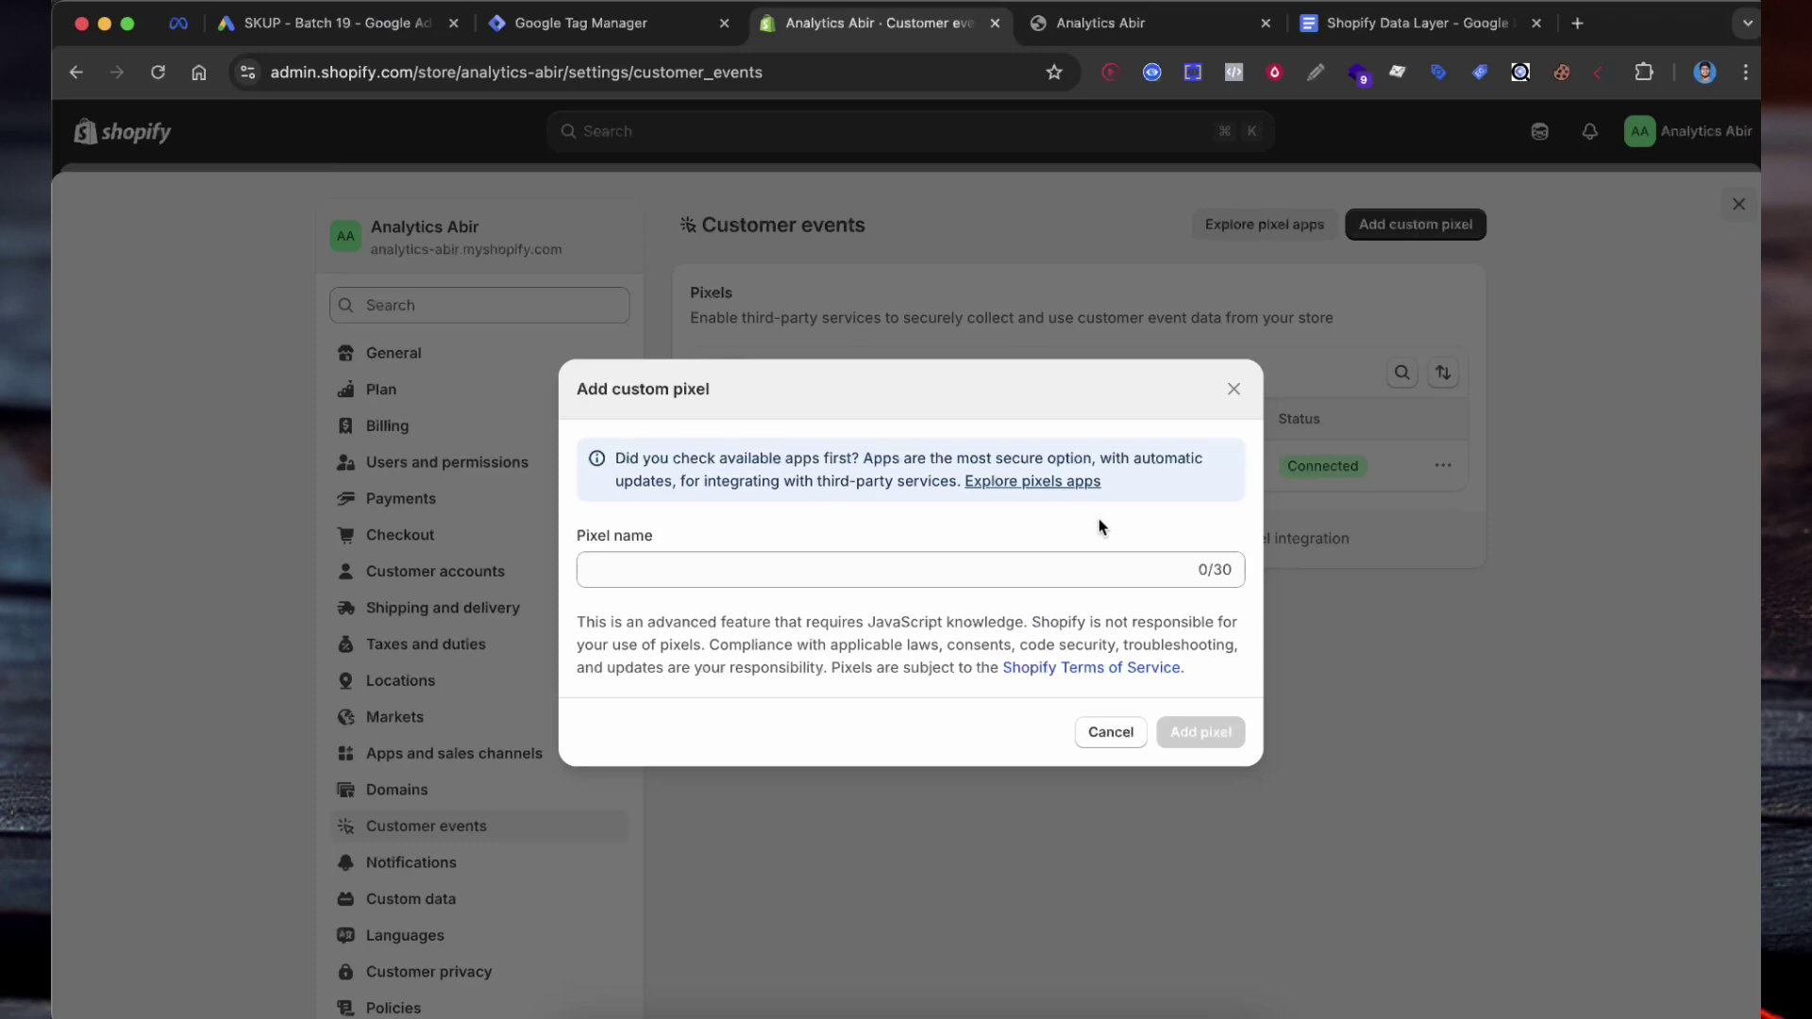
{"action": "type", "text": "Shopify Datalayer"}
{"action": "left_click", "coordinate": [1228, 745]}
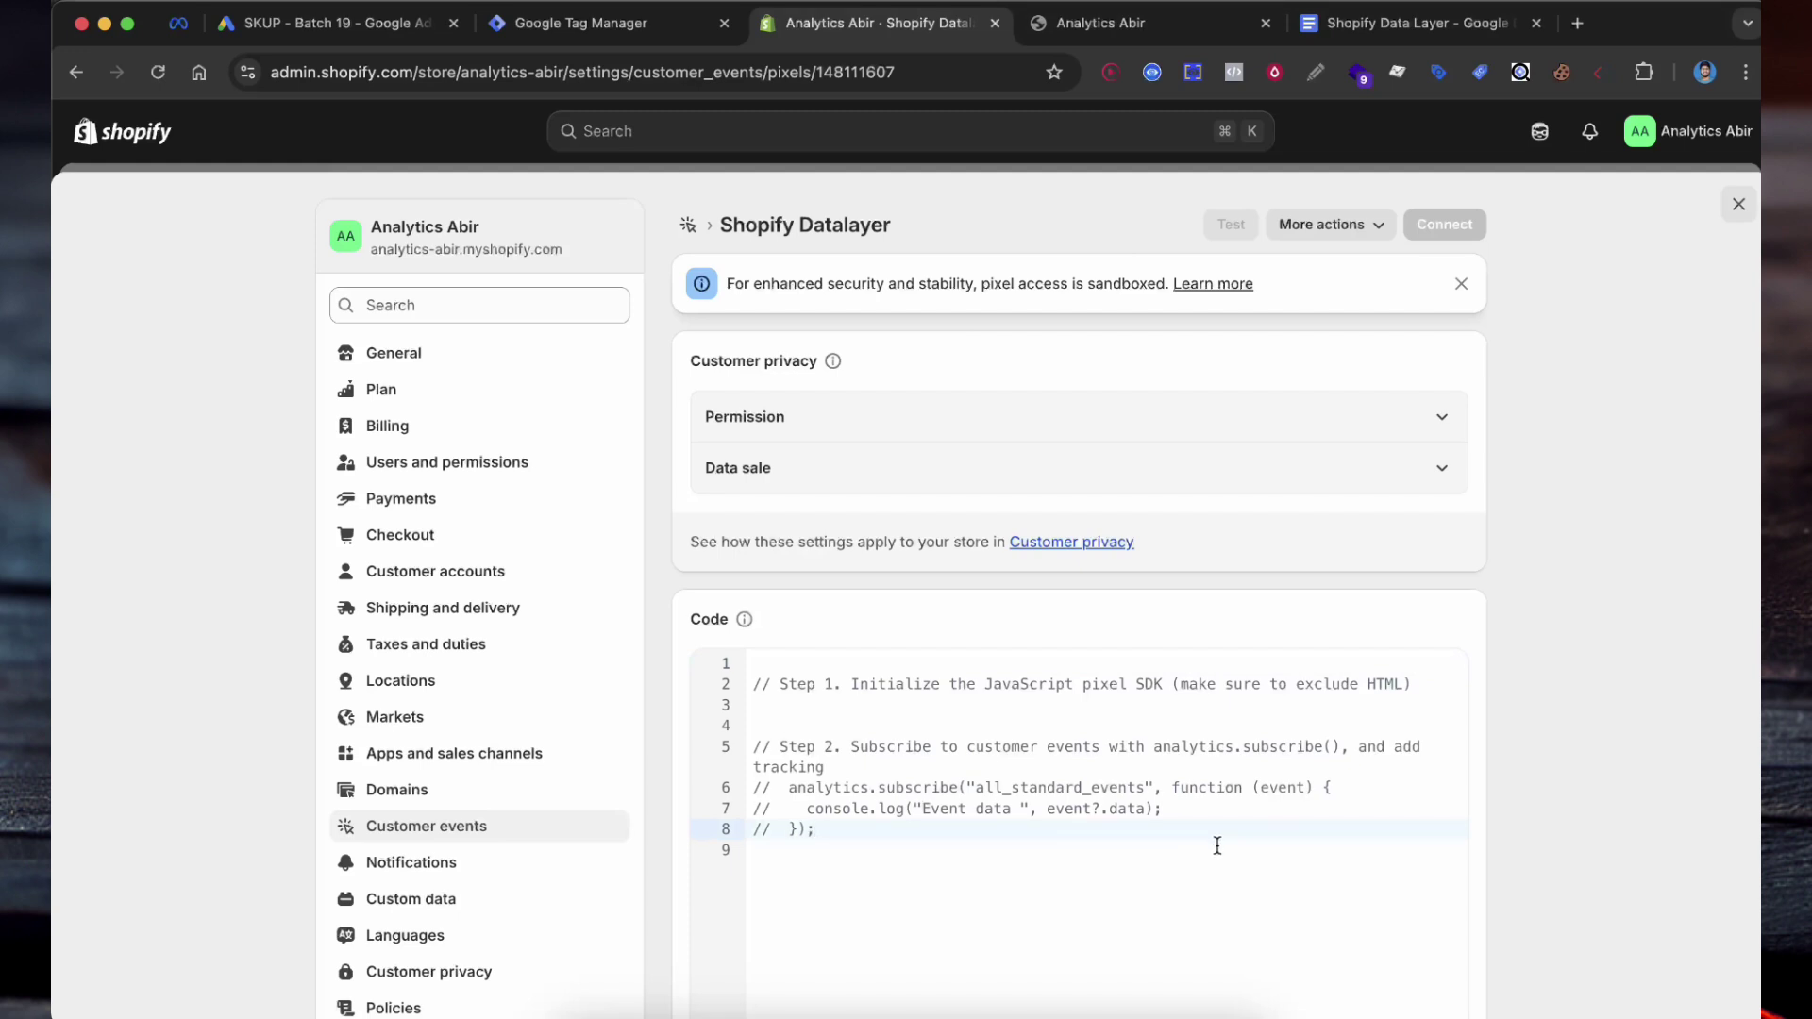
{"action": "key", "text": "super+v"}
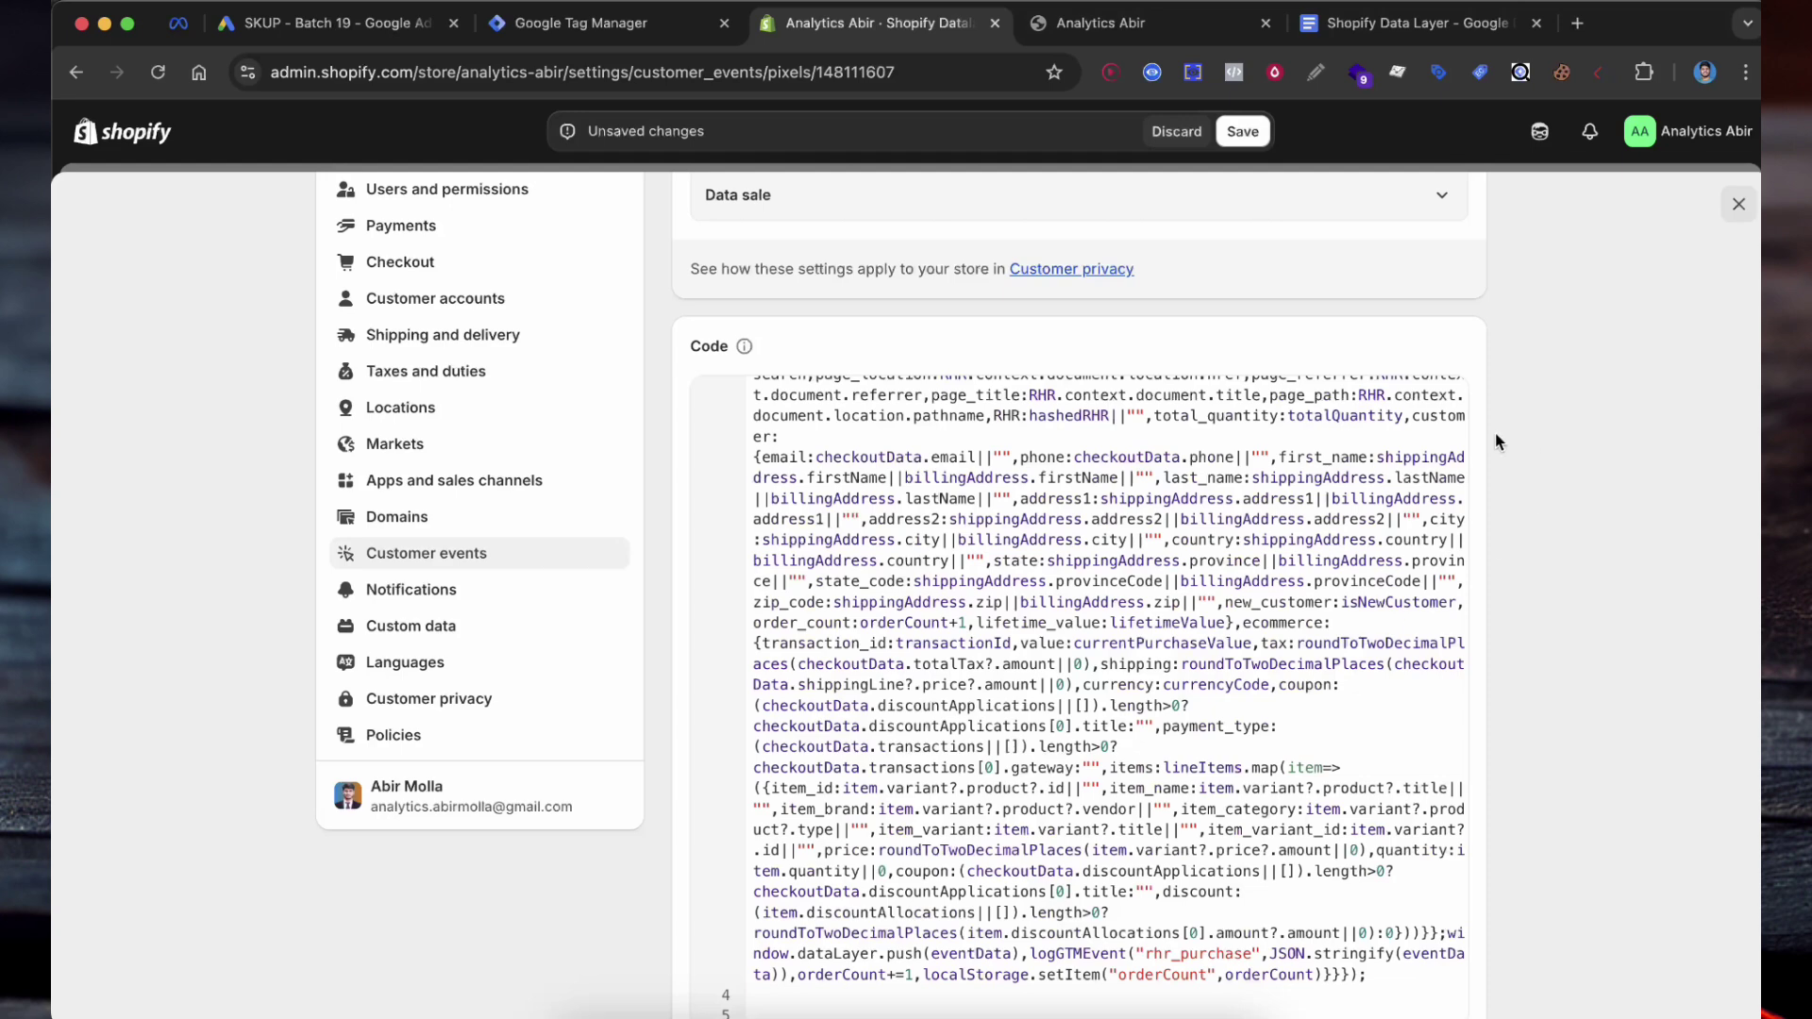
{"action": "key", "text": "super+s"}
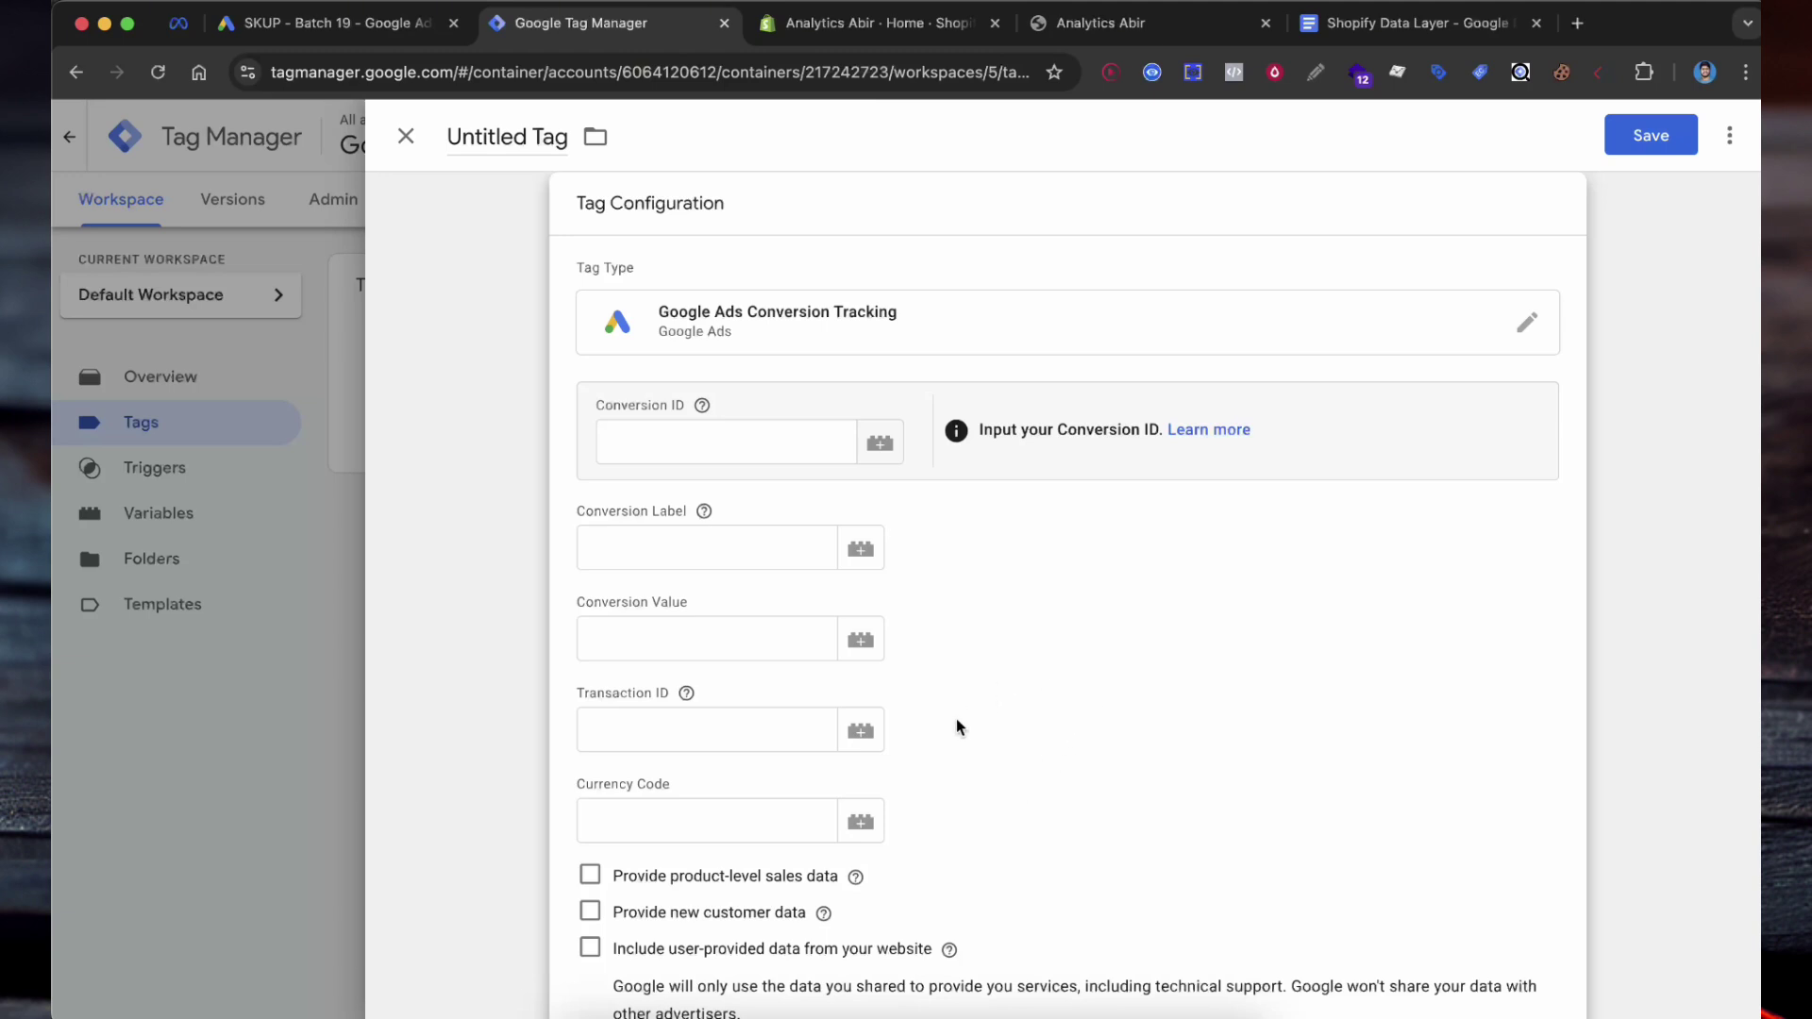
View the variables of the Google Ads Mastermind container in Tag Manager and start previewing the container
{"action": "scroll", "coordinate": [1002, 721], "scroll_direction": "down", "scroll_amount": 1}
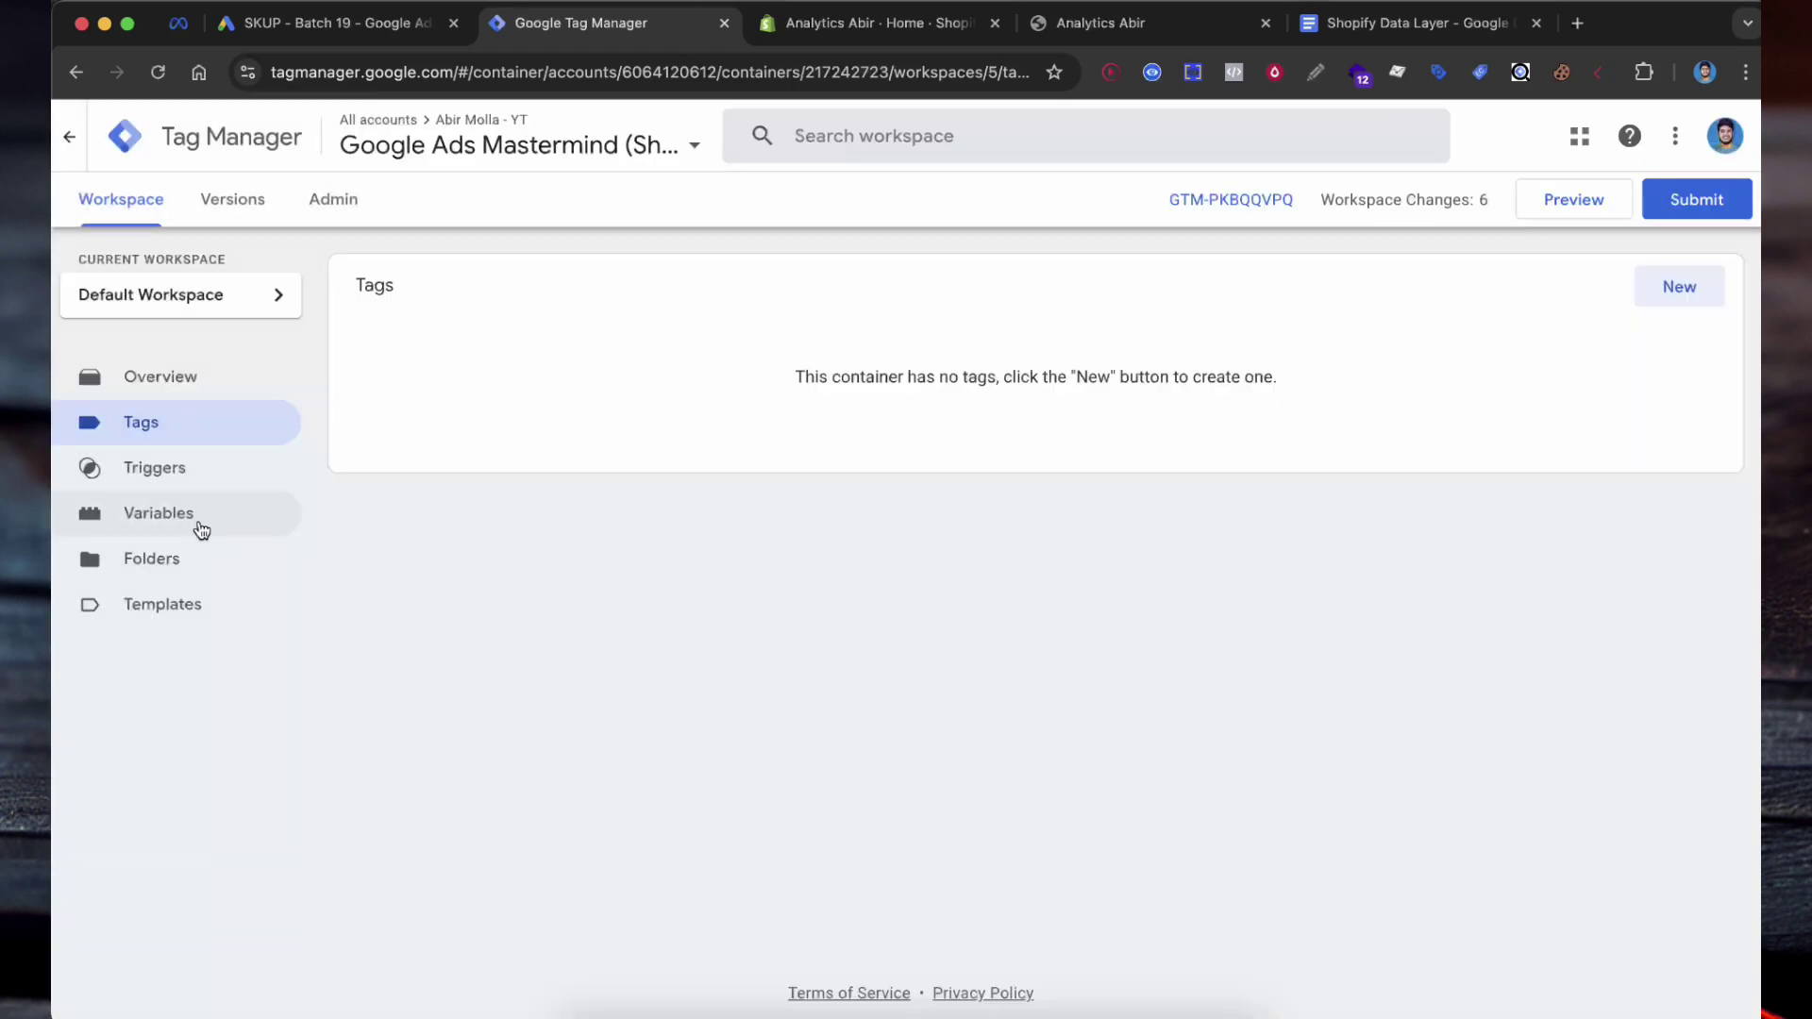
{"action": "left_click", "coordinate": [198, 525]}
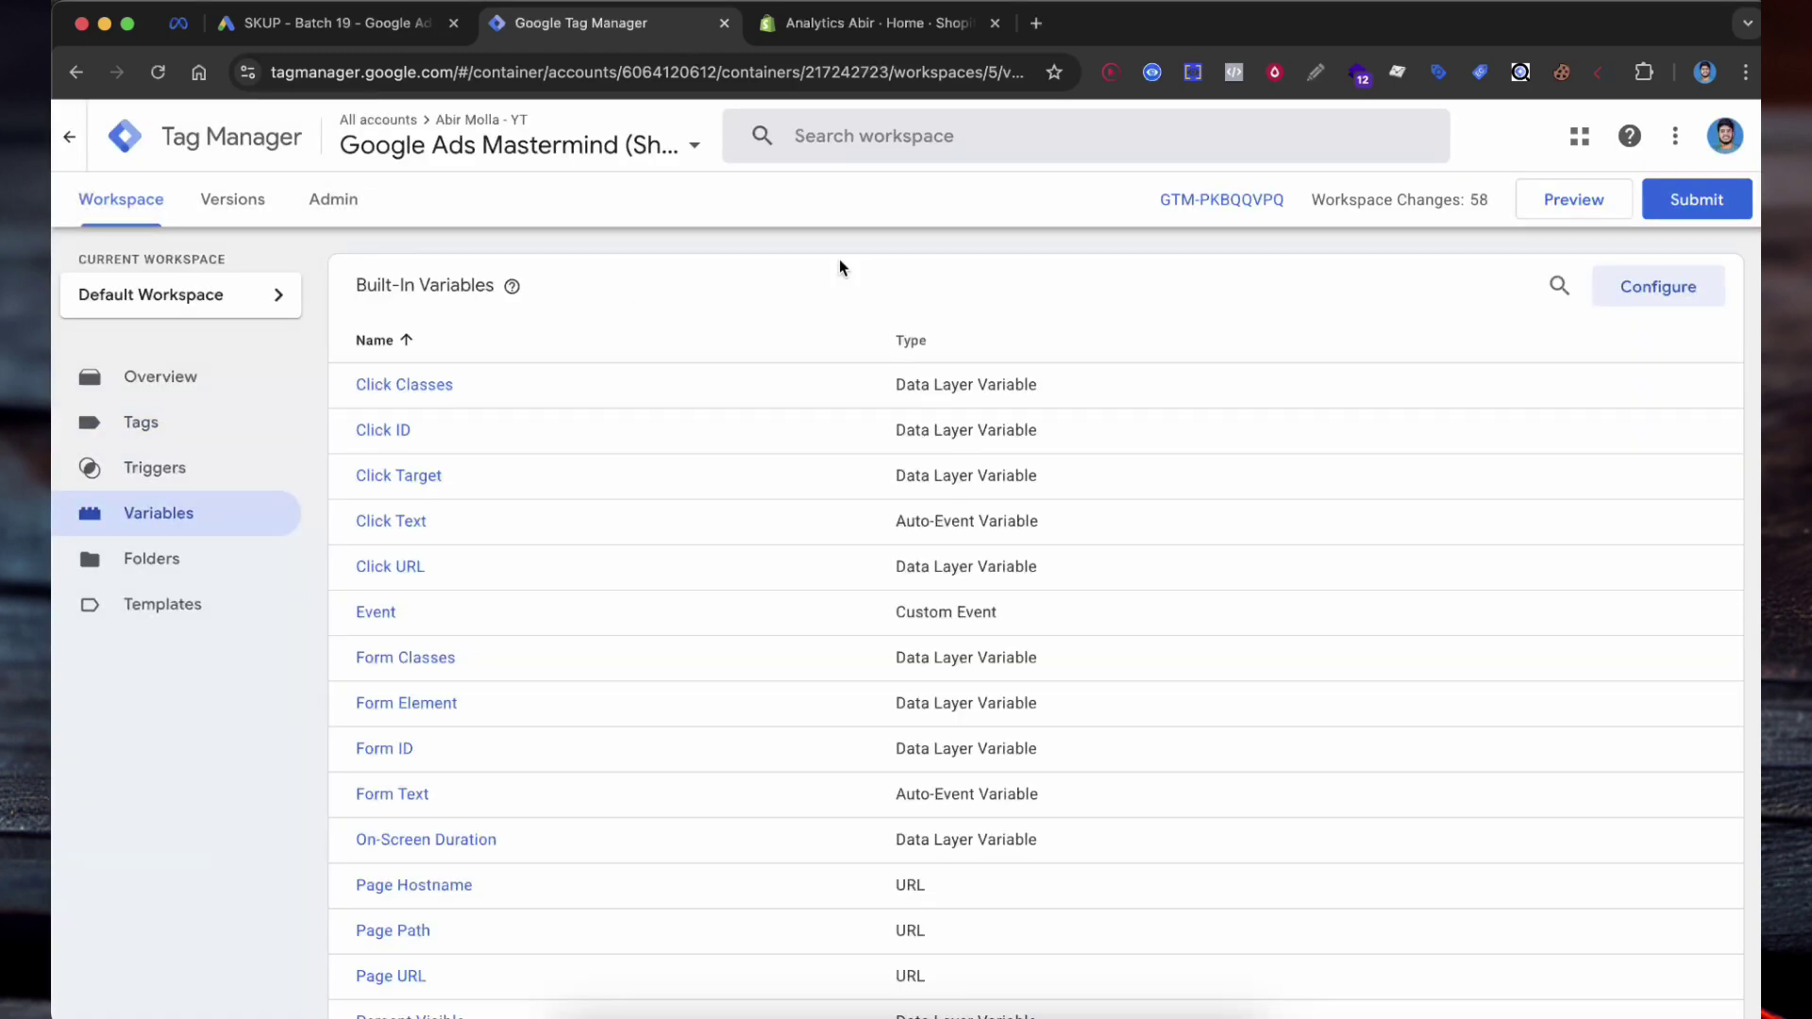
{"action": "left_click", "coordinate": [1578, 206]}
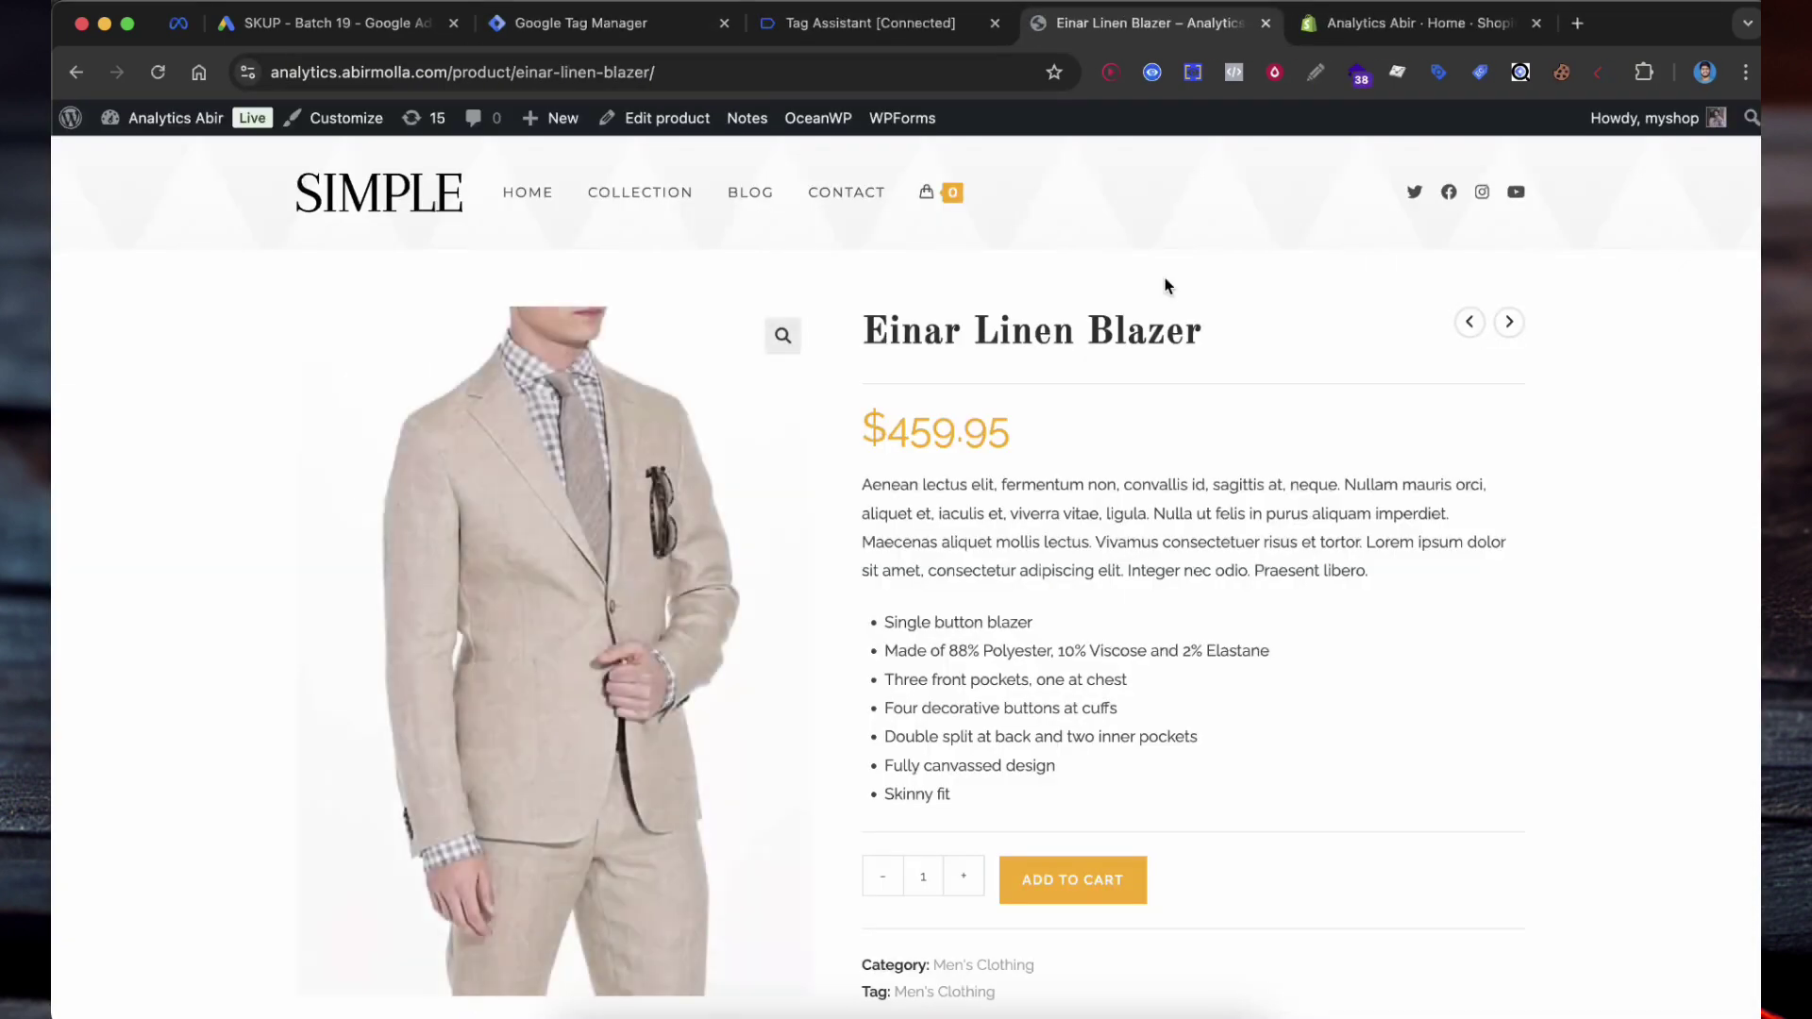
Examine the rhr_purchase event's page, customer and ecommerce data in the browser console on the store's order confirmation page
{"action": "scroll", "coordinate": [1165, 281], "scroll_direction": "down", "scroll_amount": 2}
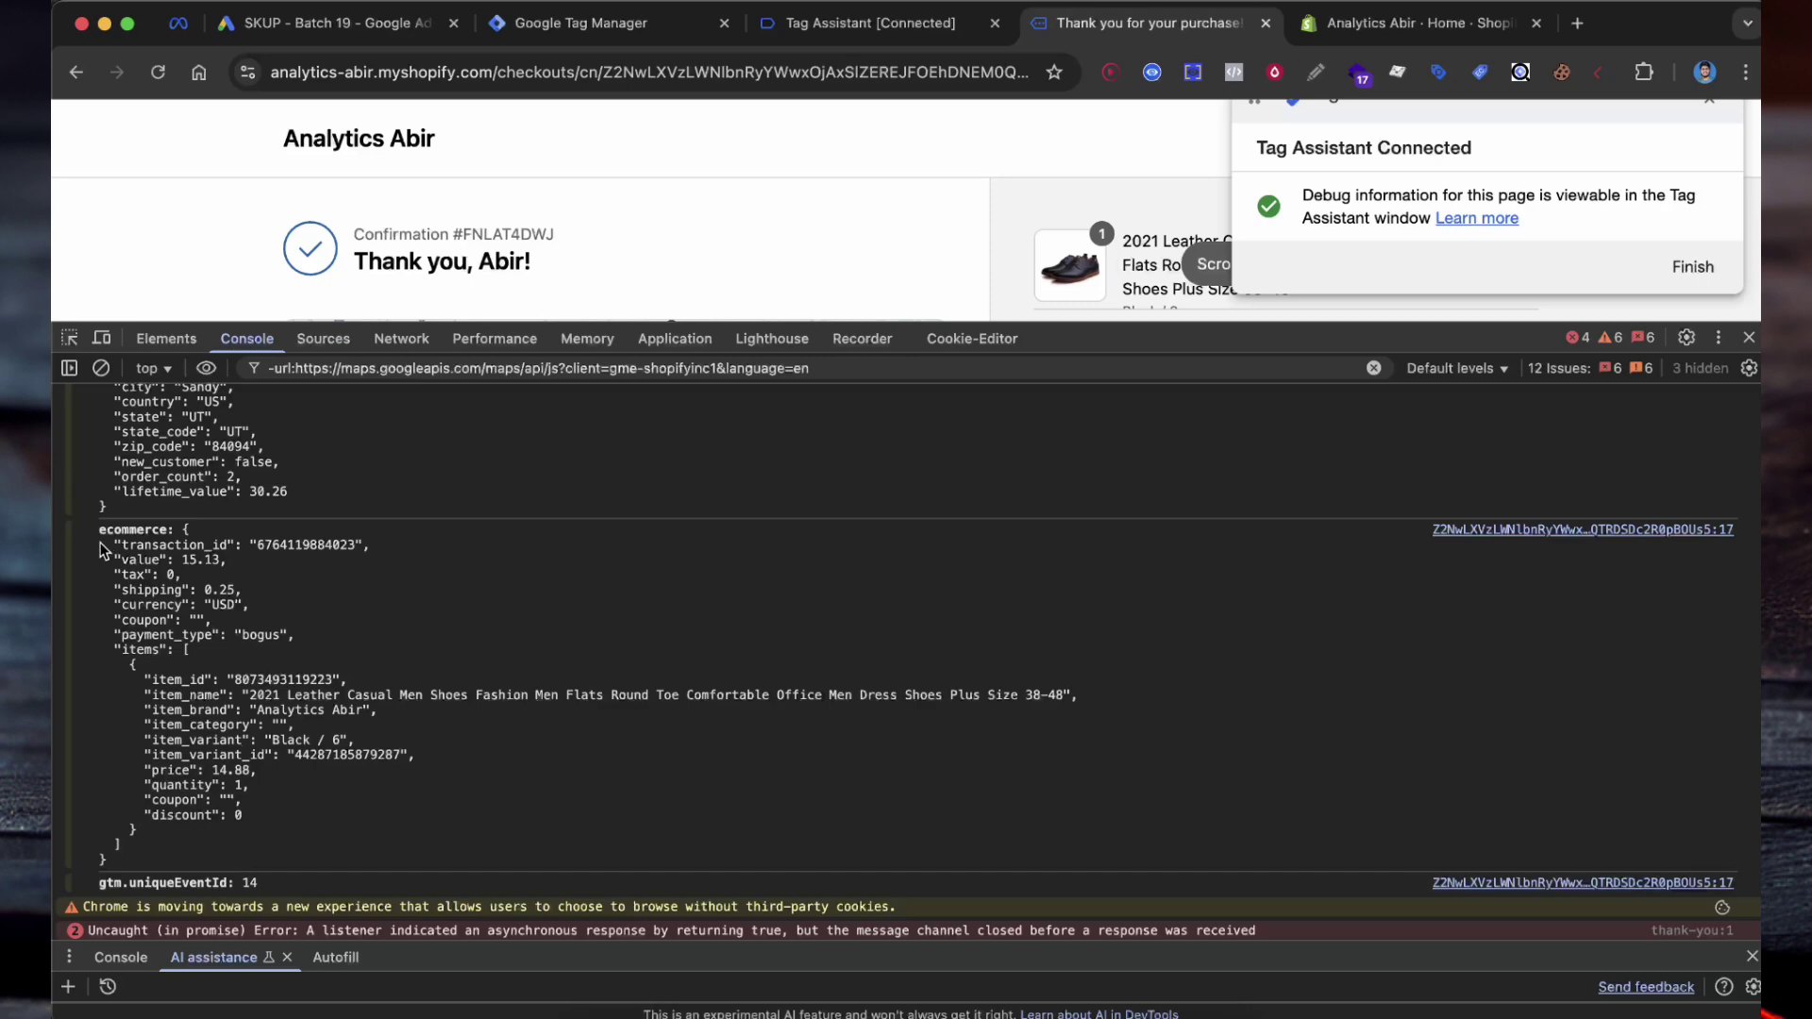
{"action": "scroll", "coordinate": [385, 534], "scroll_direction": "up", "scroll_amount": 3}
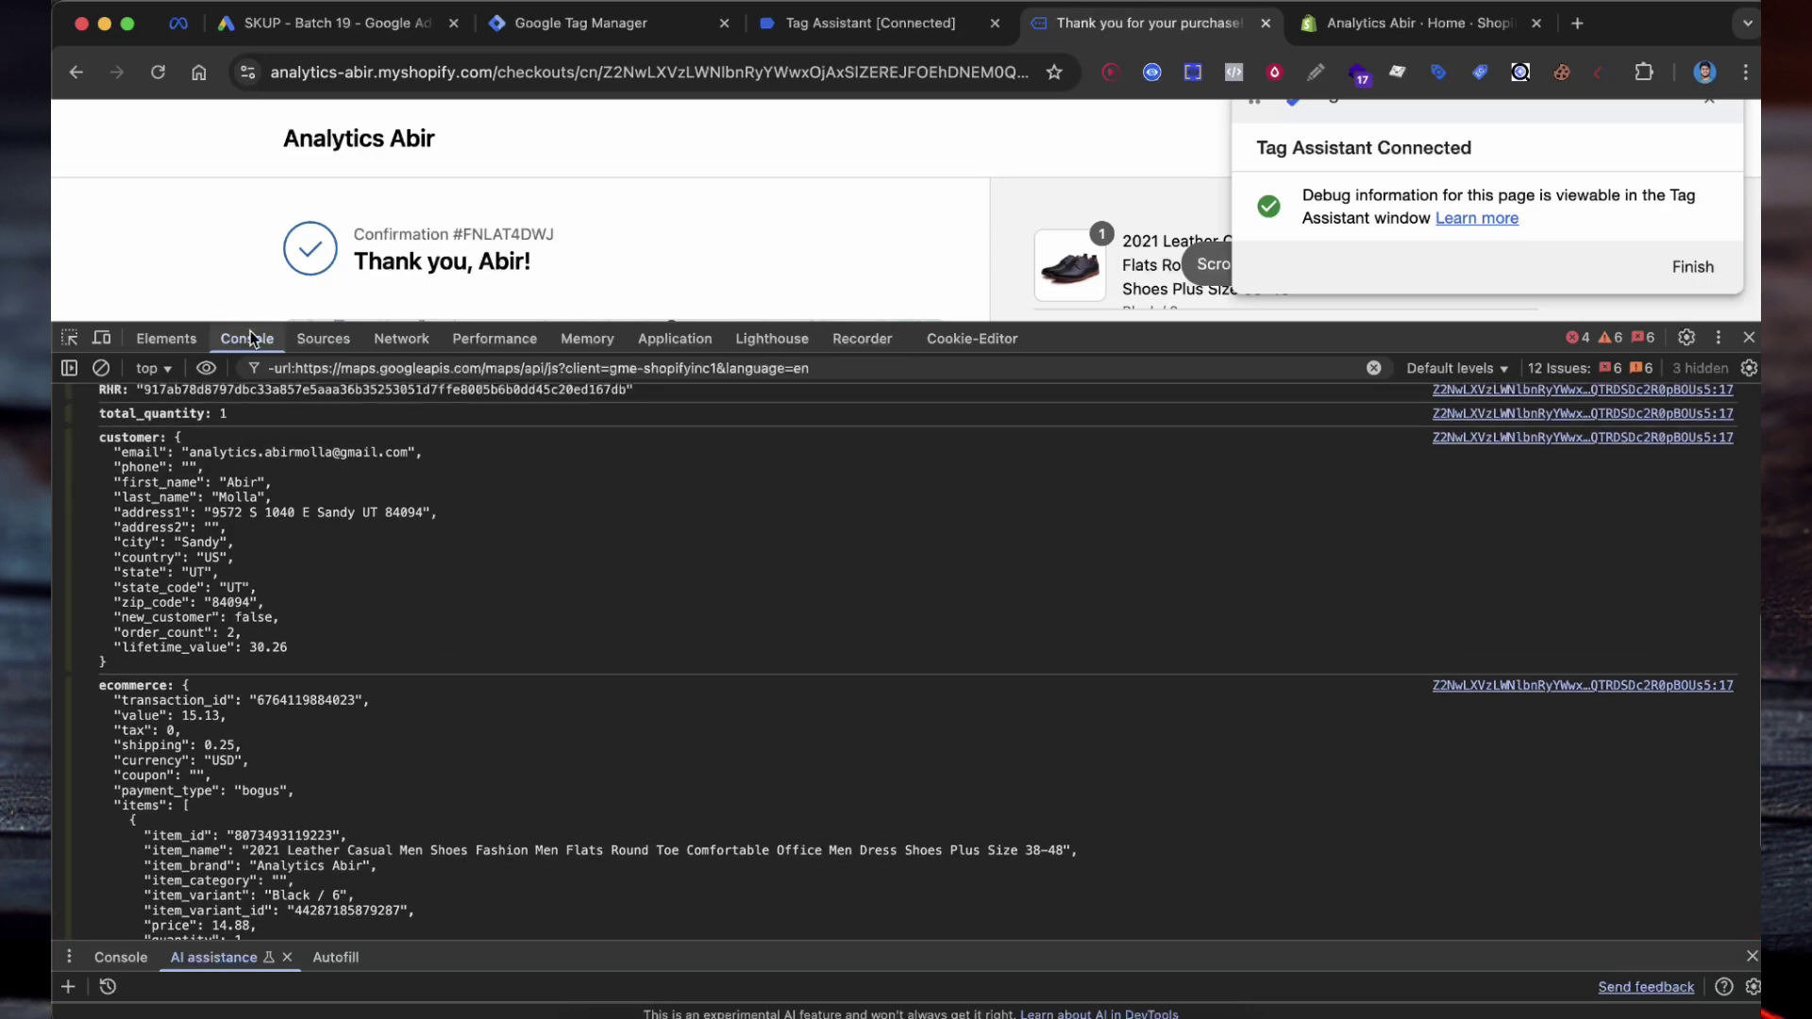
{"action": "right_click", "coordinate": [855, 215]}
{"action": "left_click", "coordinate": [906, 612]}
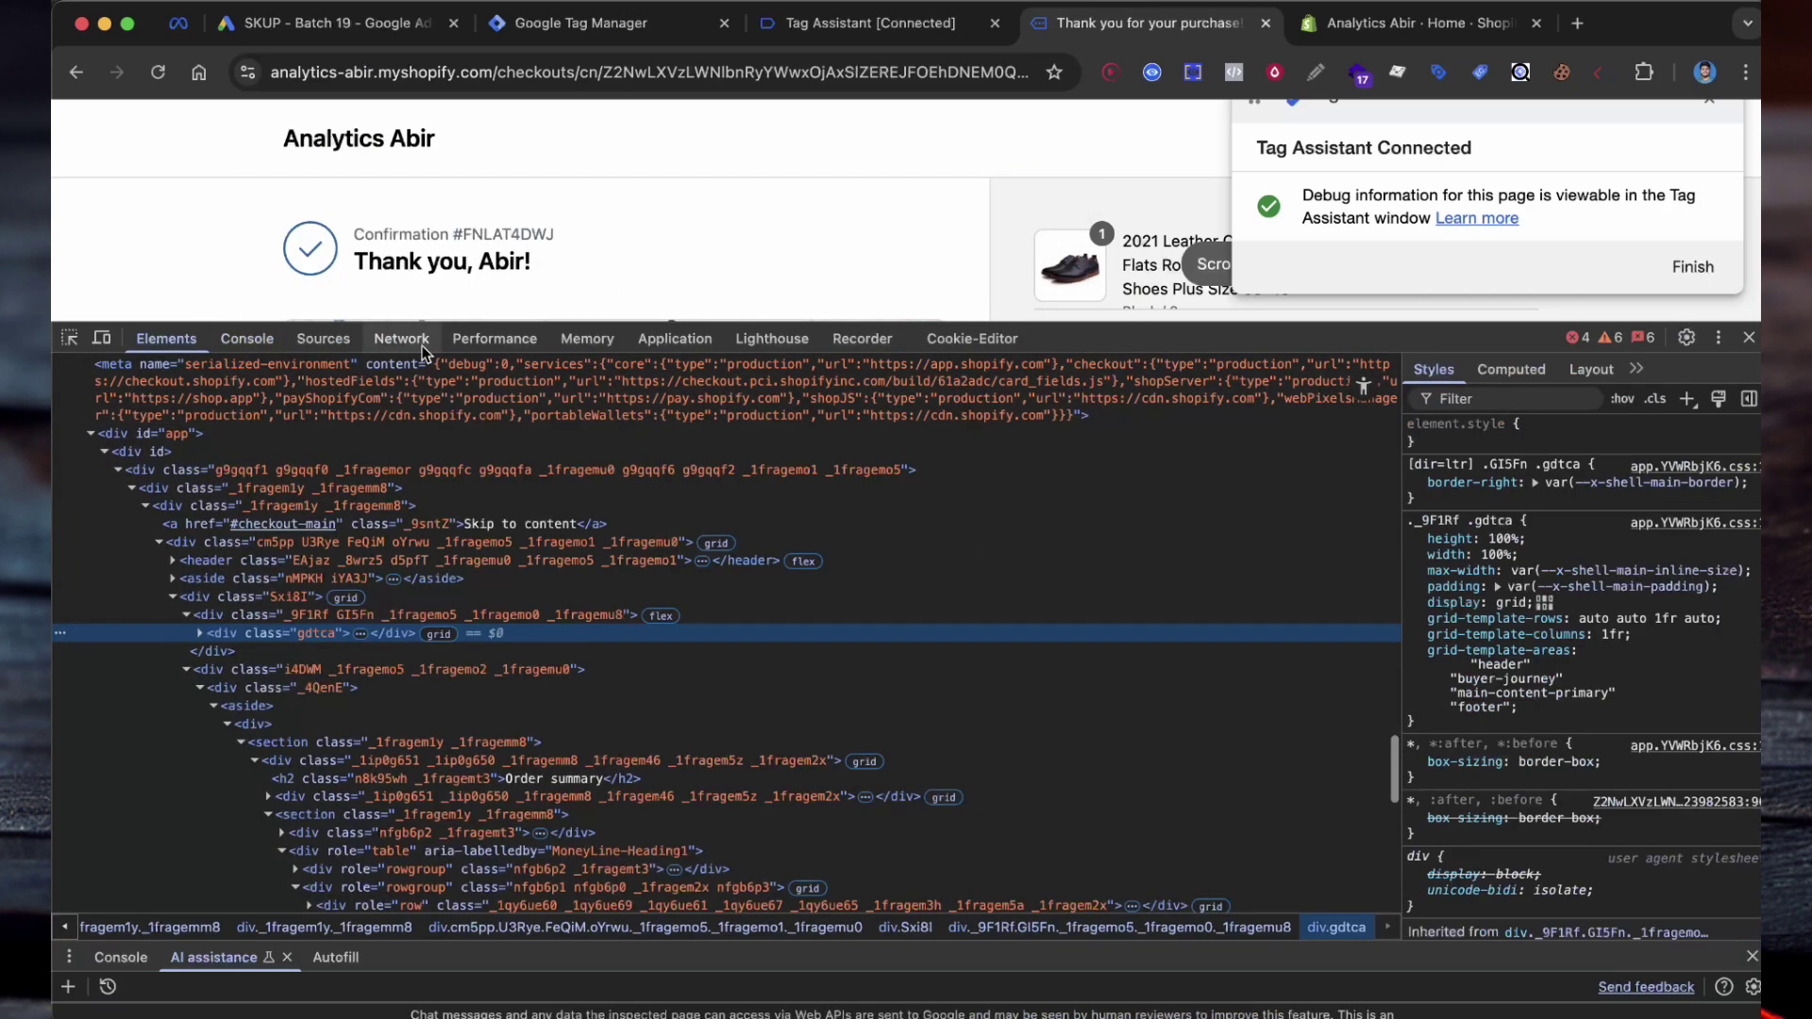
{"action": "left_click", "coordinate": [246, 337]}
{"action": "scroll", "coordinate": [212, 677], "scroll_direction": "down", "scroll_amount": 5}
{"action": "scroll", "coordinate": [211, 677], "scroll_direction": "up", "scroll_amount": 3}
{"action": "scroll", "coordinate": [211, 677], "scroll_direction": "up", "scroll_amount": 5}
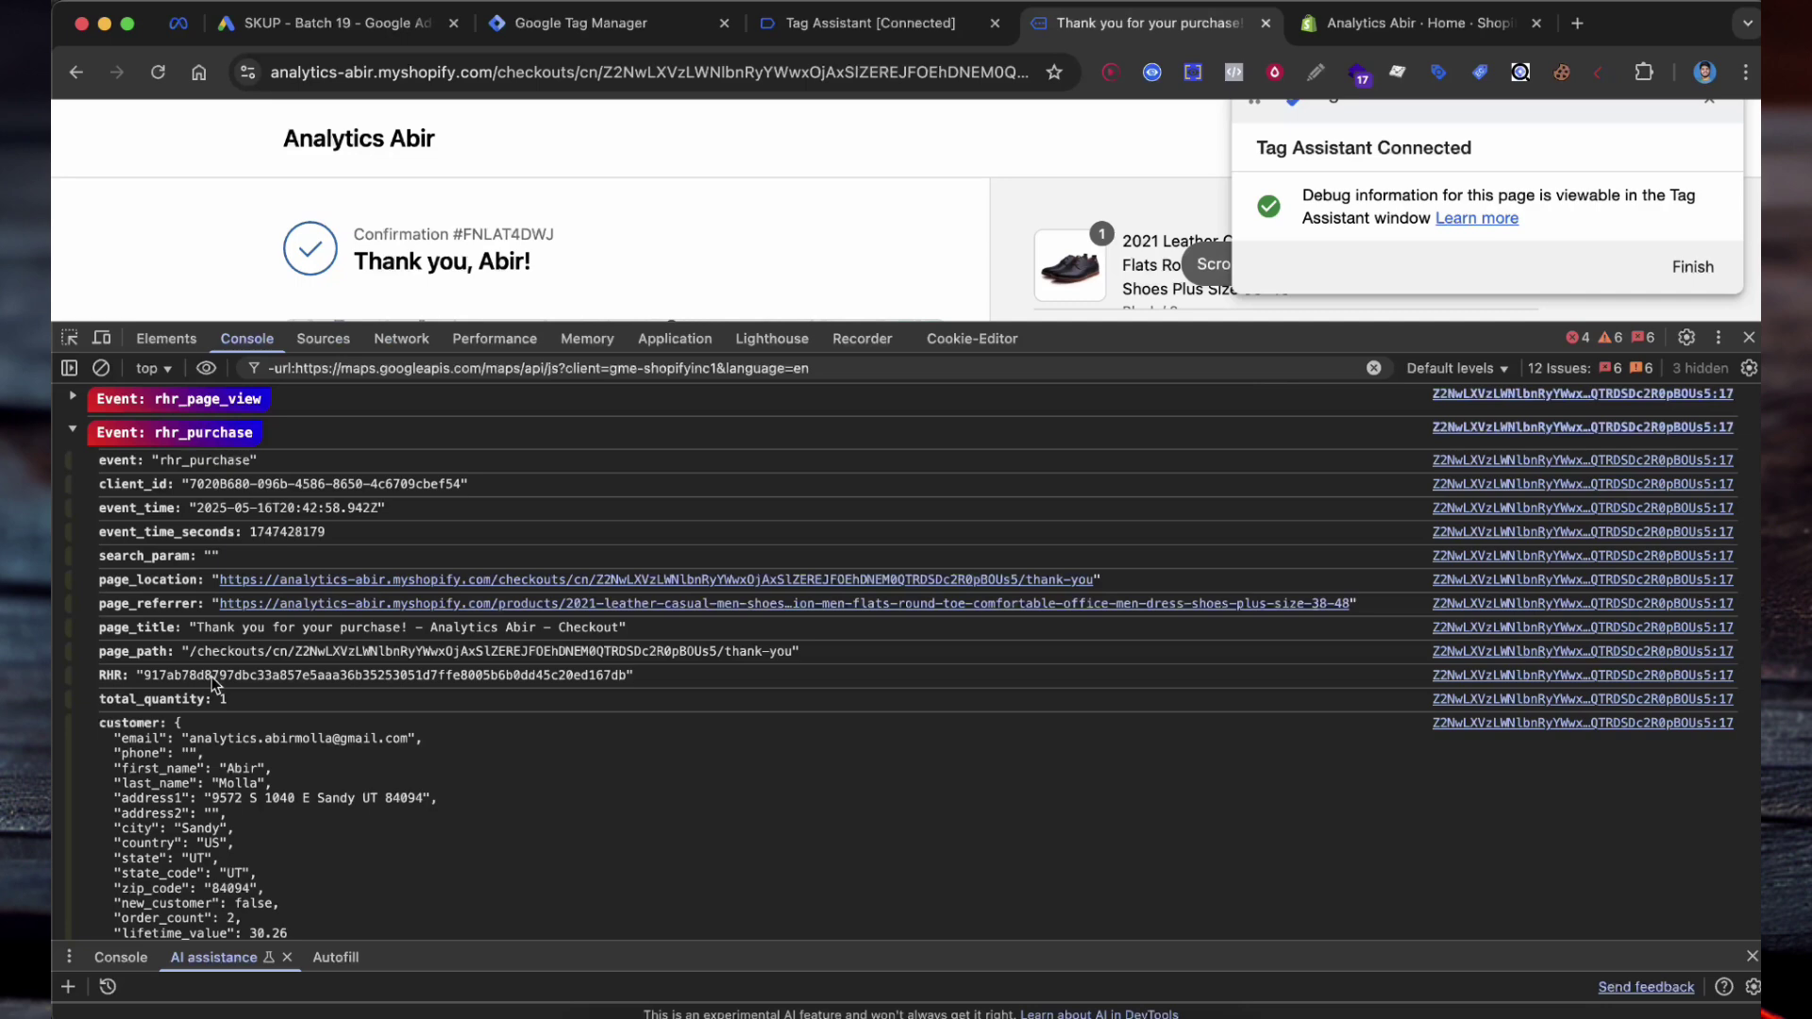
{"action": "scroll", "coordinate": [394, 633], "scroll_direction": "up", "scroll_amount": 2}
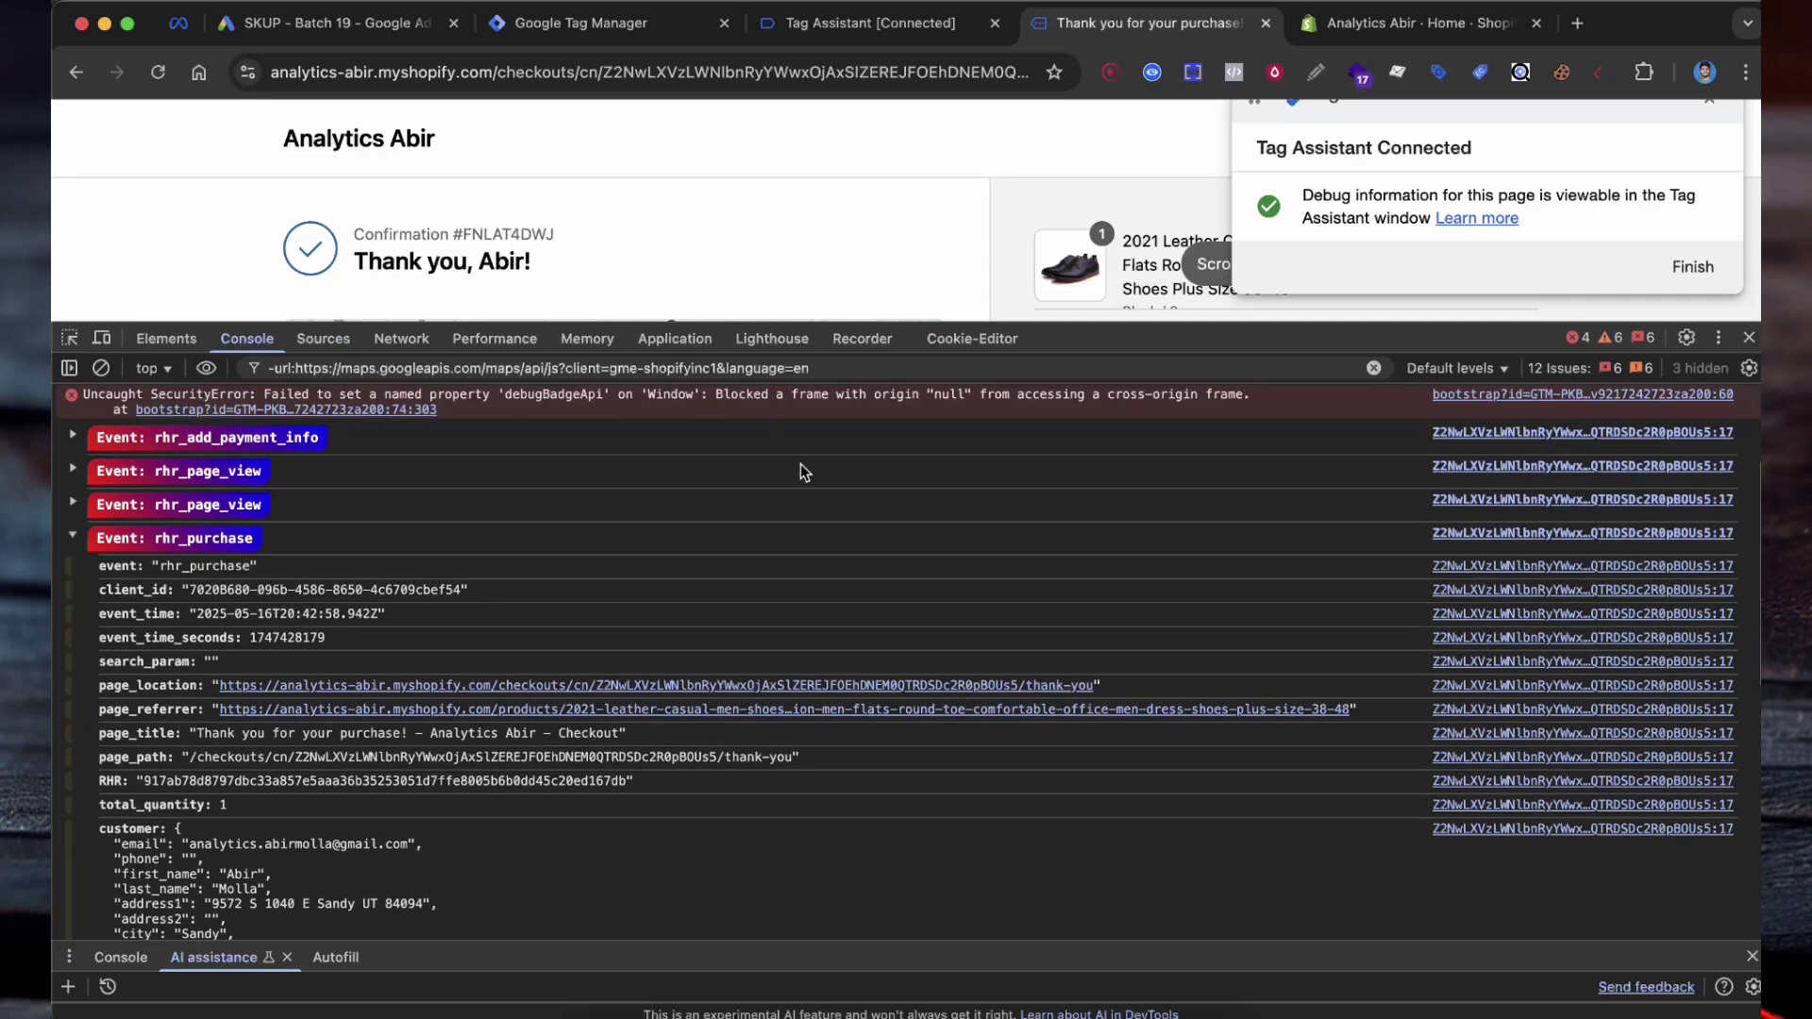
Check the store's recorded events in Tag Assistant and return to the order confirmation page's console
{"action": "left_click", "coordinate": [930, 23]}
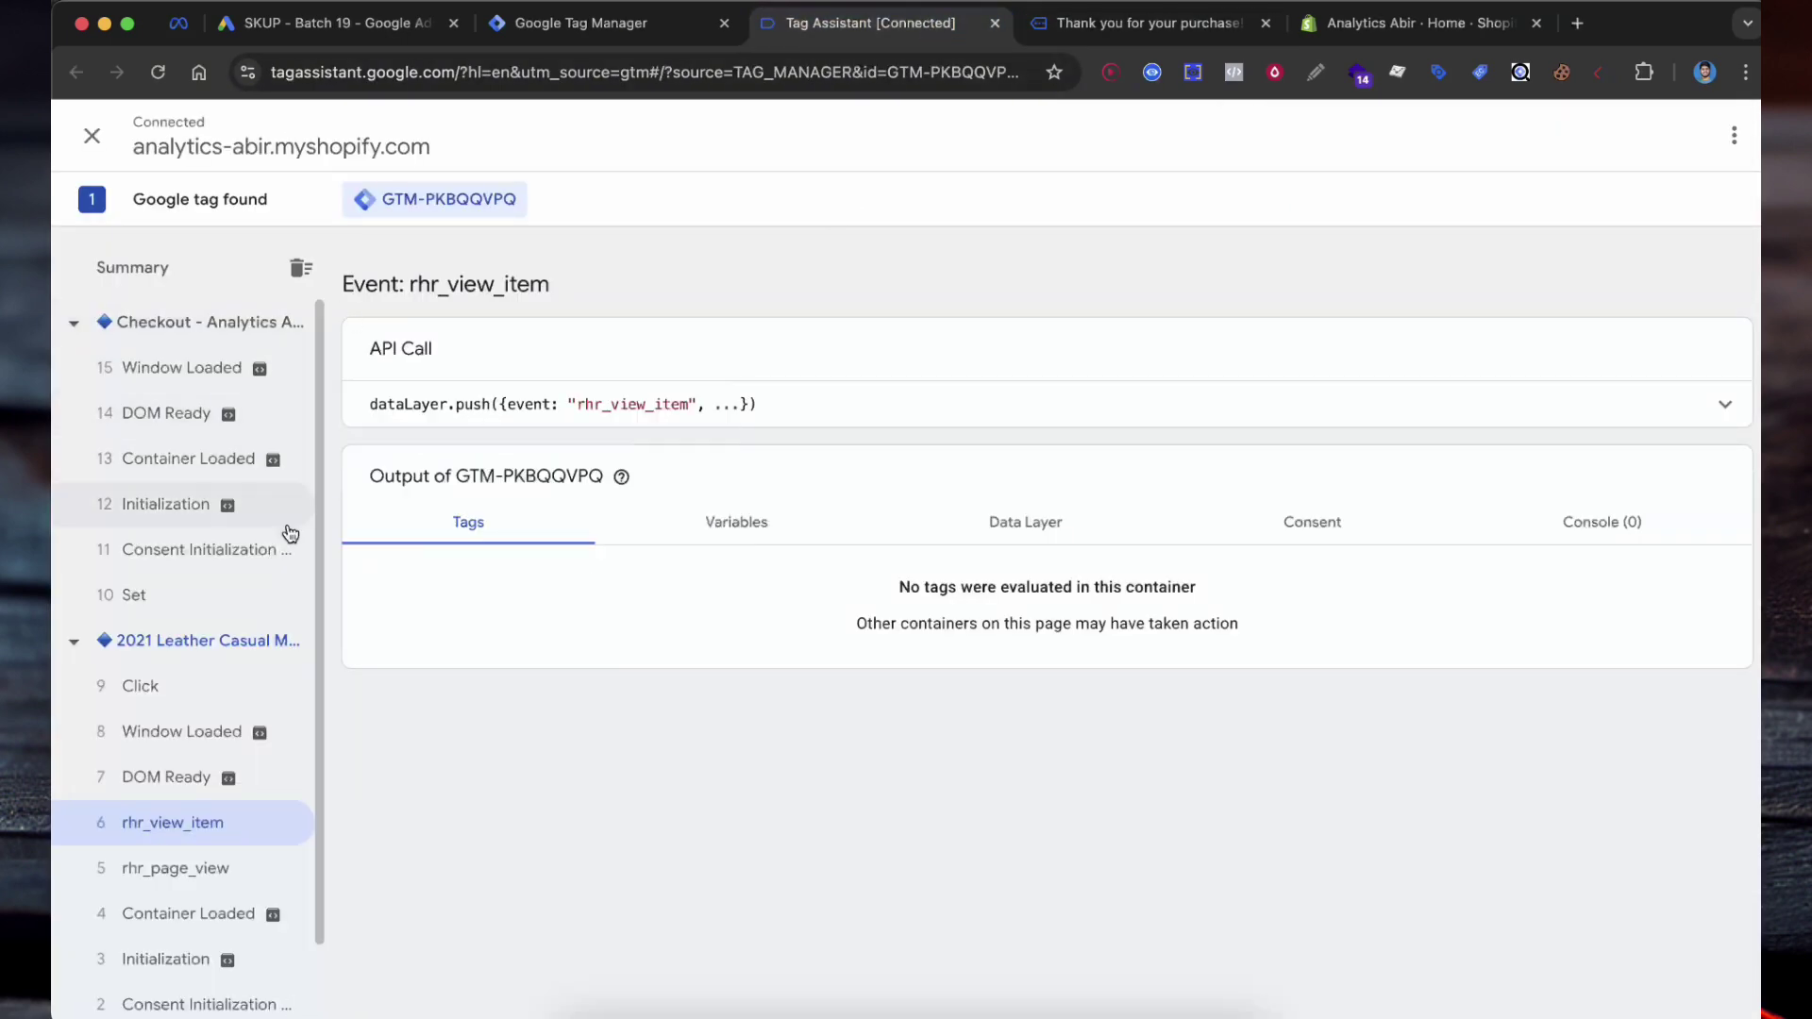
{"action": "left_click", "coordinate": [1106, 23]}
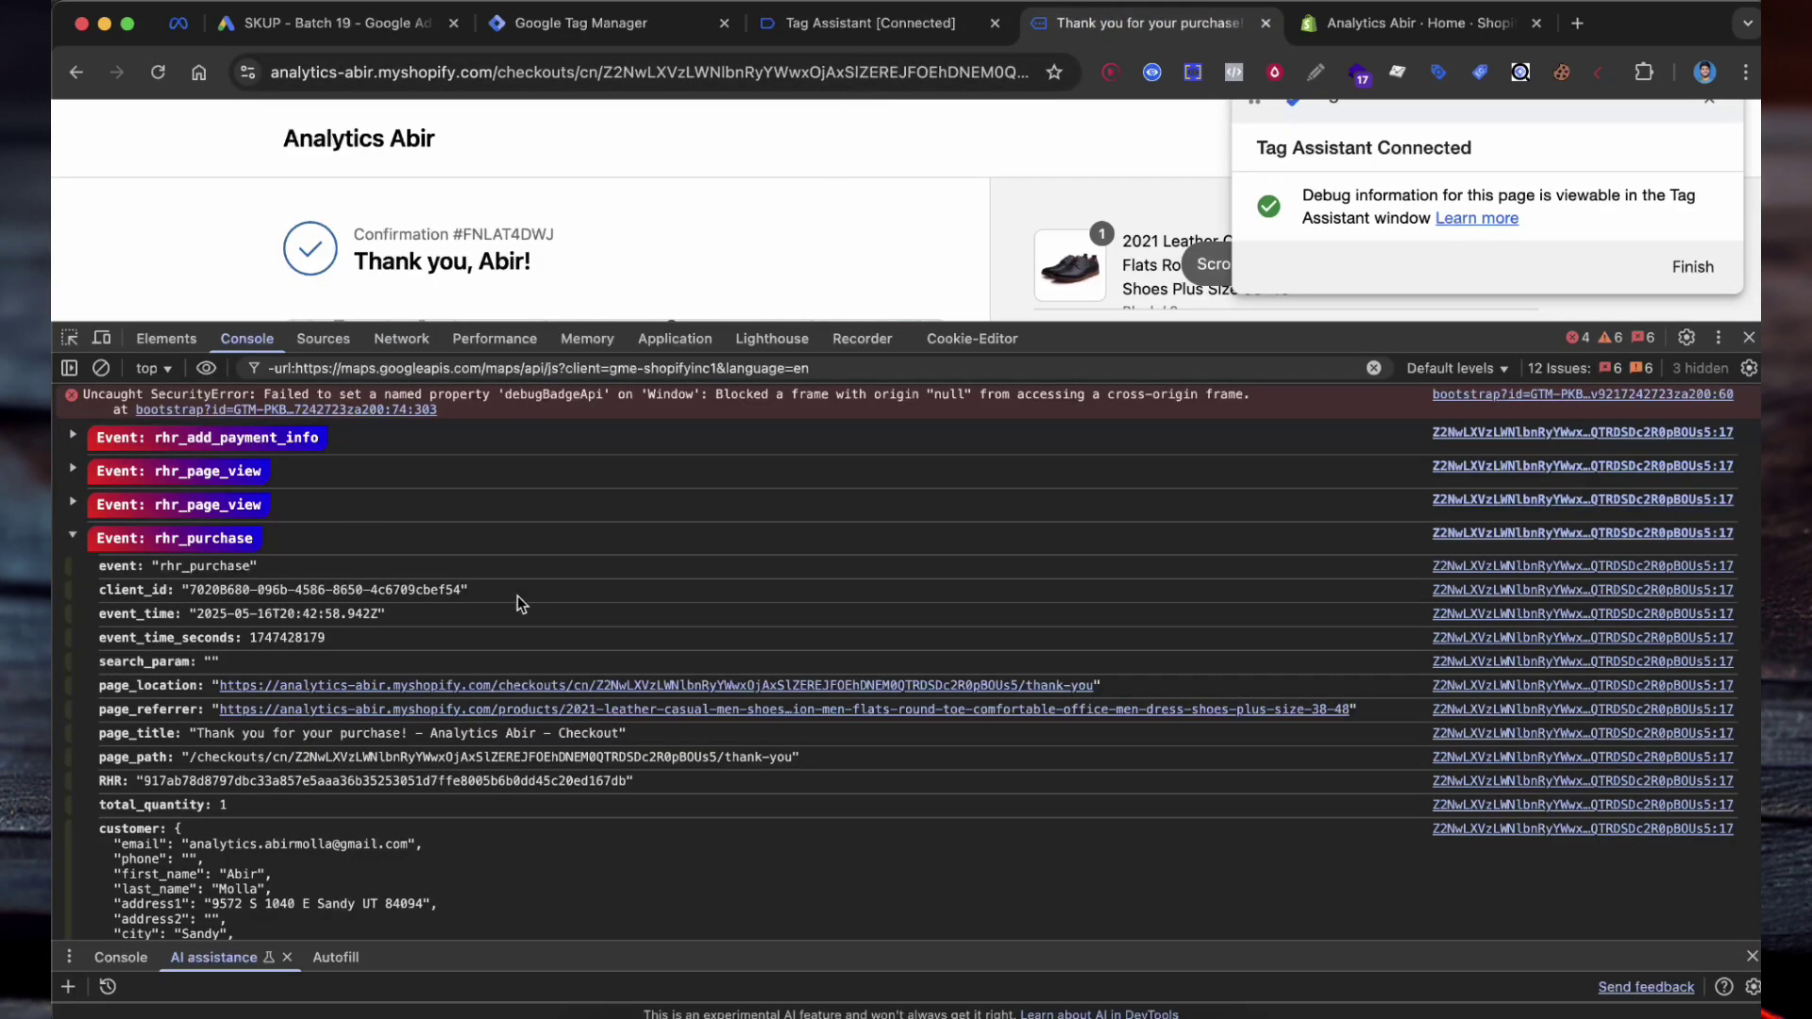
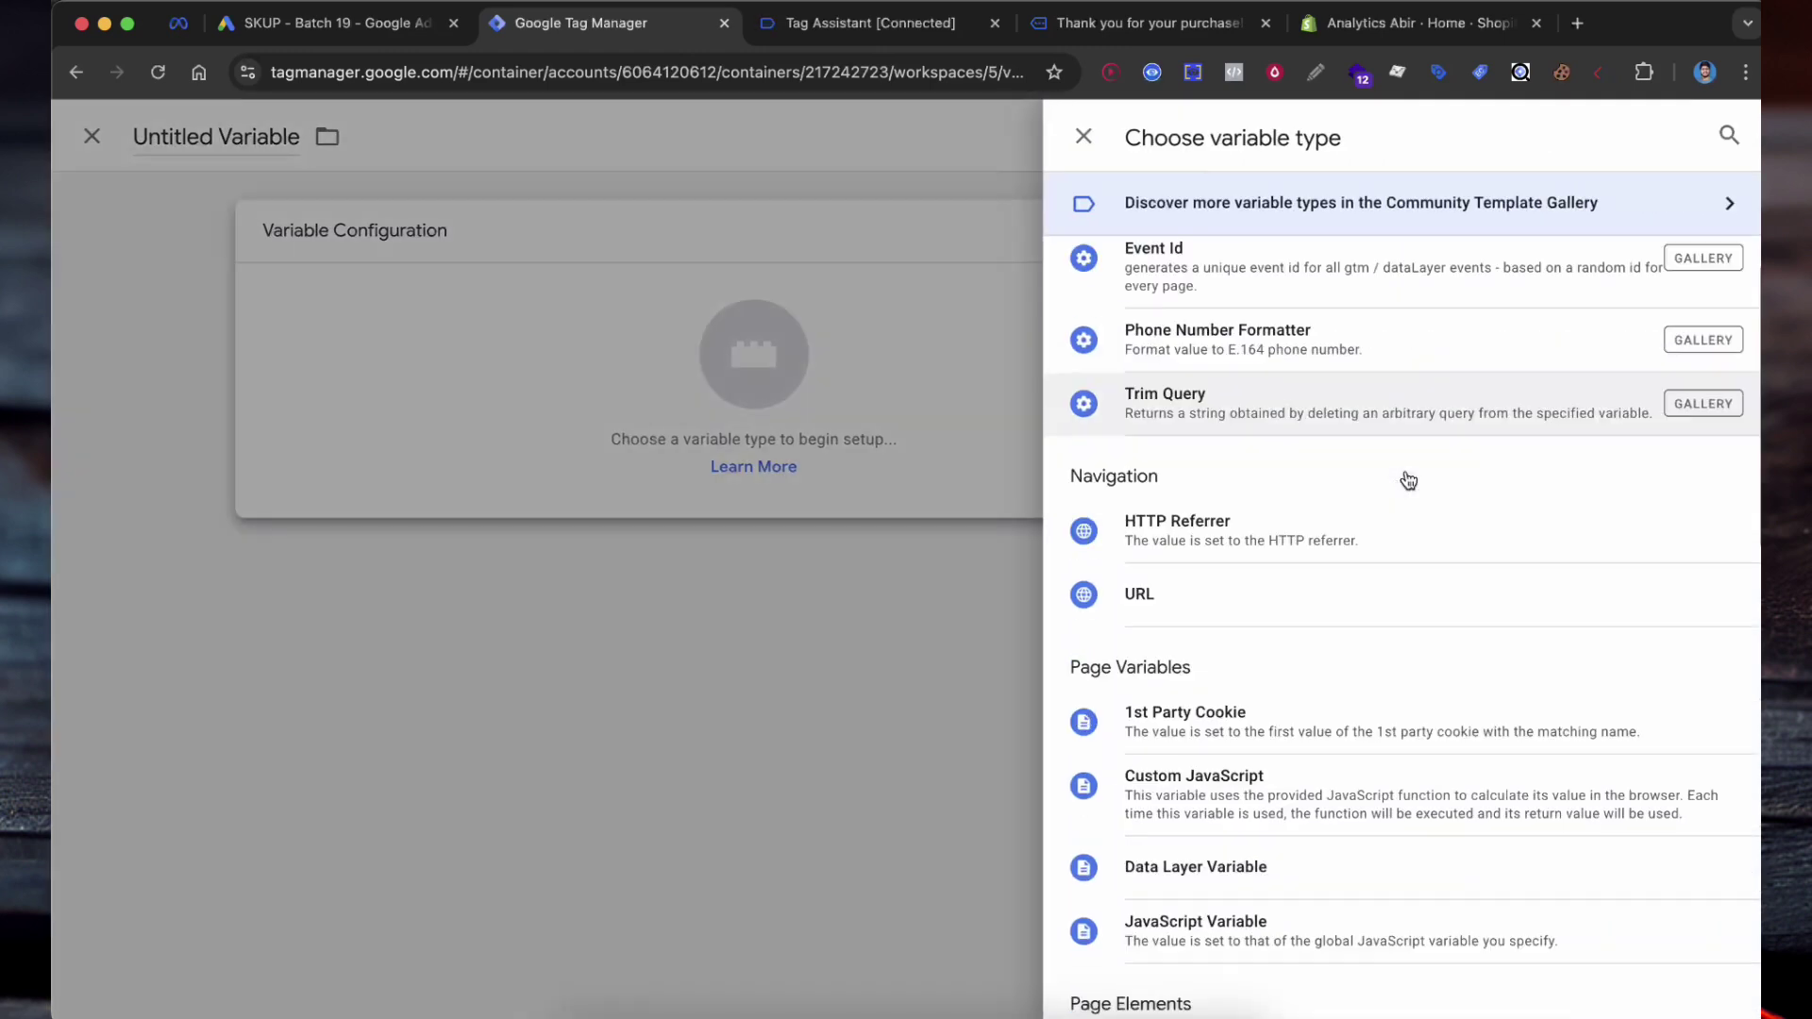
Create a Data Layer Variable for ecommerce.transaction_id in Tag Manager and save it as DLV - Transaction_id
{"action": "left_click", "coordinate": [1265, 809]}
{"action": "left_click", "coordinate": [803, 443]}
{"action": "type", "text": "transaction_id"}
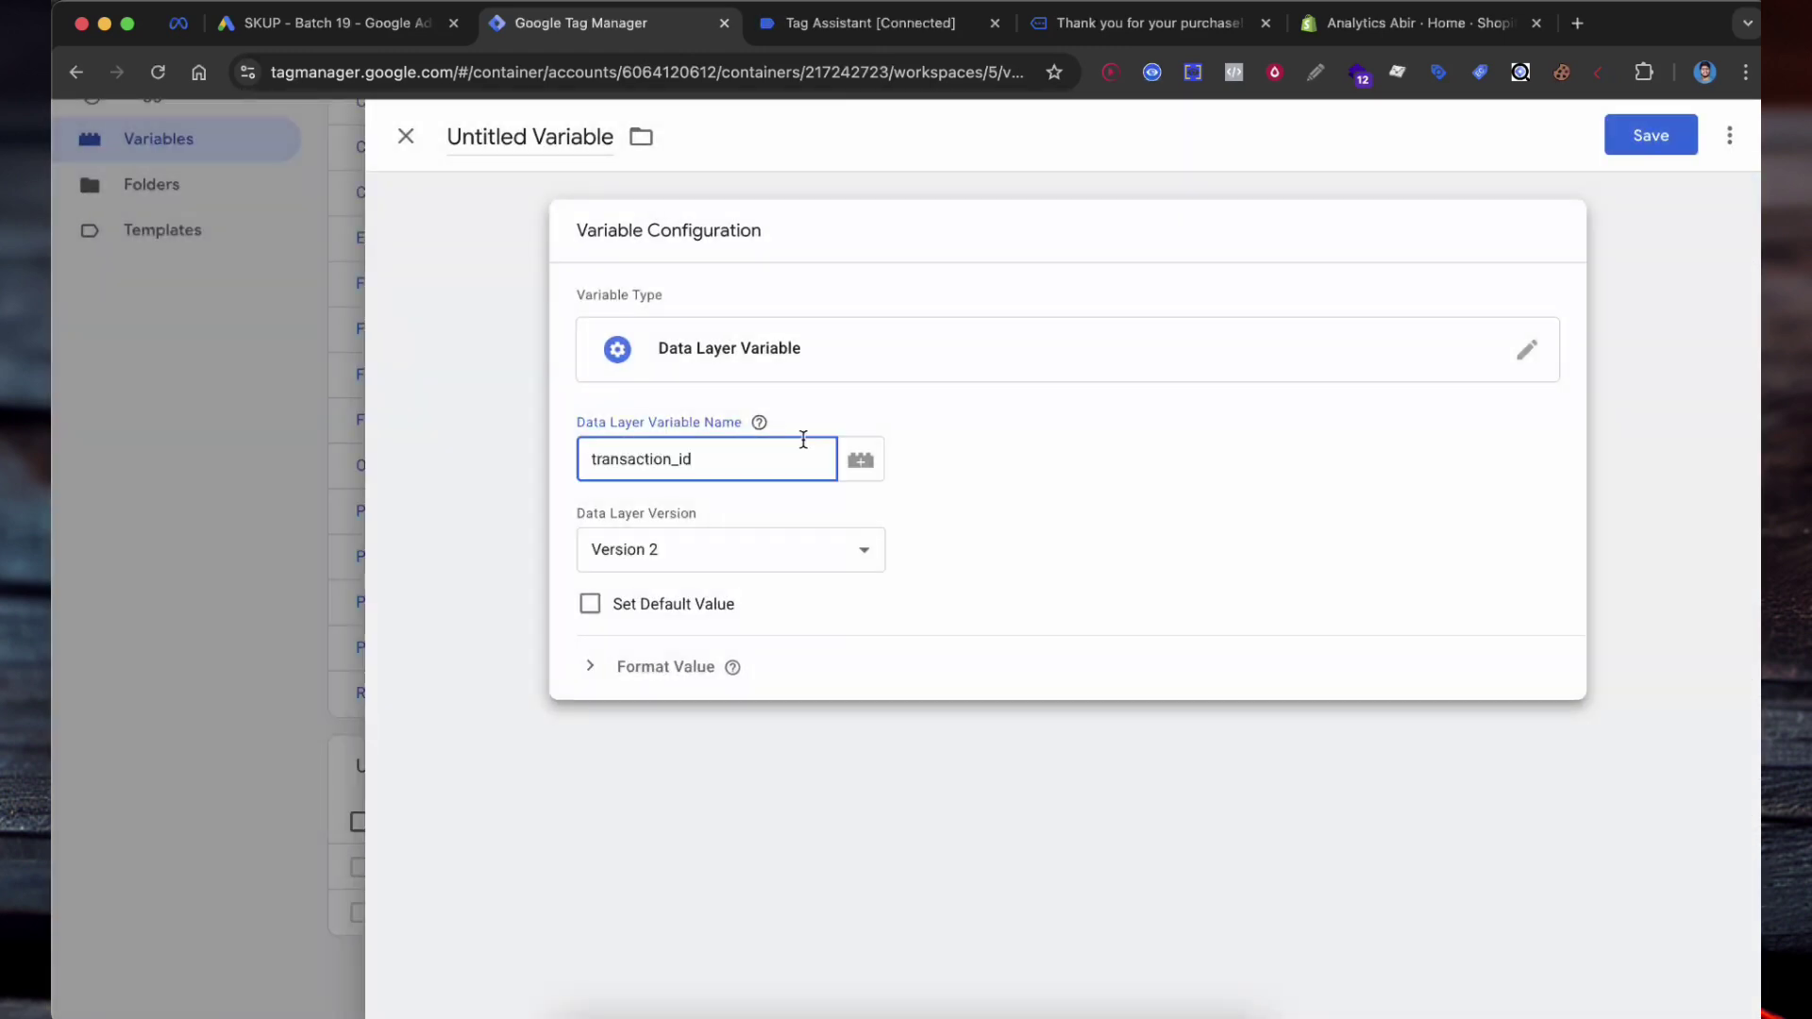
{"action": "key", "text": "super+a"}
{"action": "type", "text": "ecommerce."}
{"action": "type", "text": "transaction_id"}
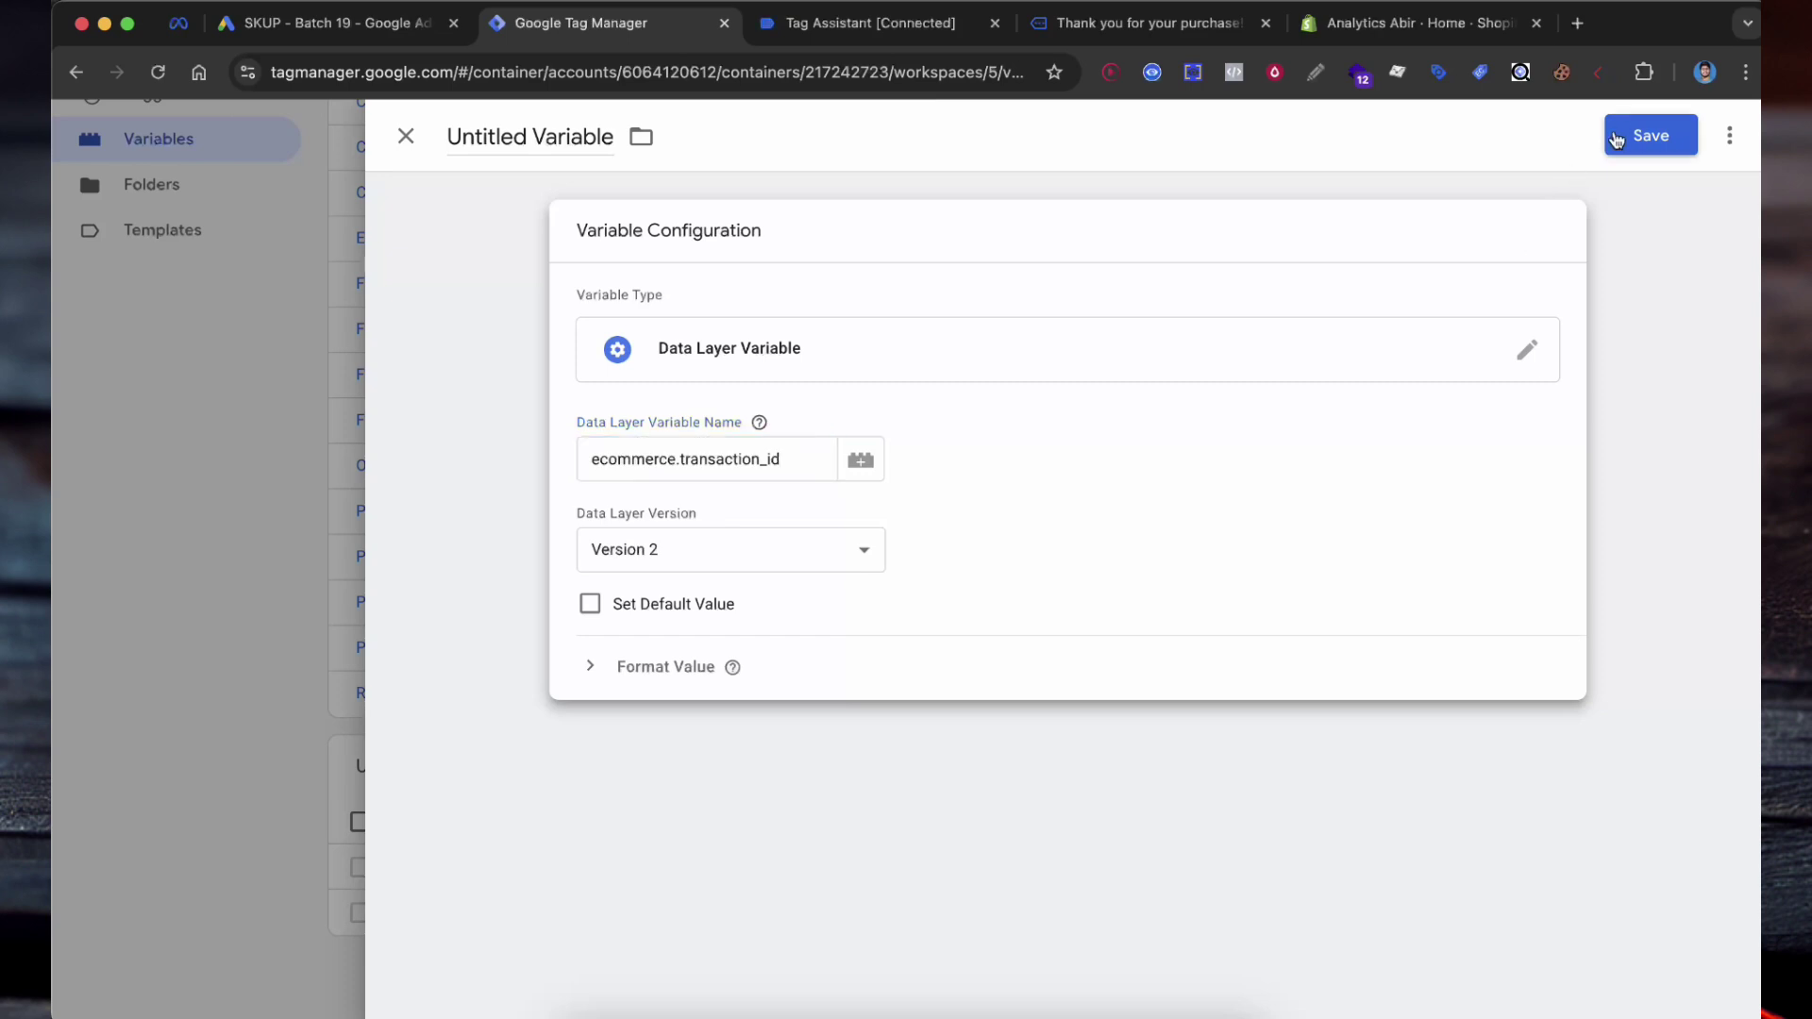
{"action": "left_click", "coordinate": [1608, 137]}
{"action": "type", "text": "DLV - Tra"}
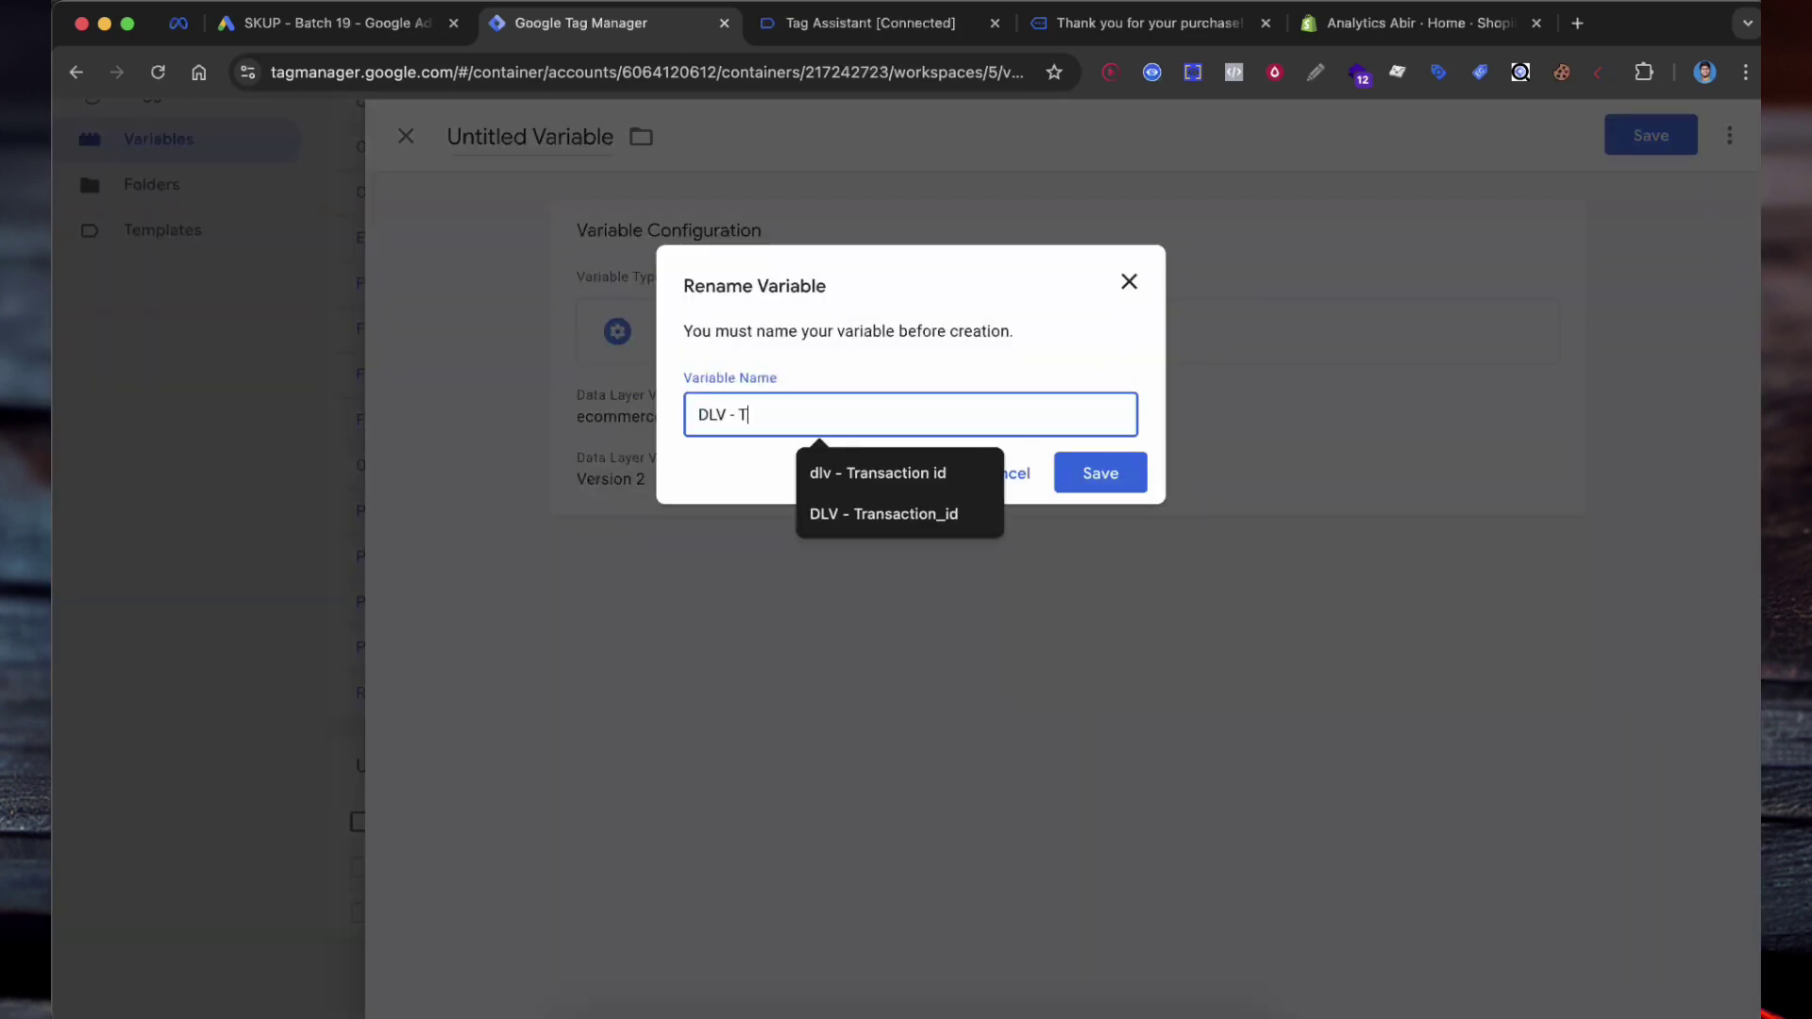
{"action": "left_click", "coordinate": [923, 521]}
{"action": "left_click", "coordinate": [1104, 476]}
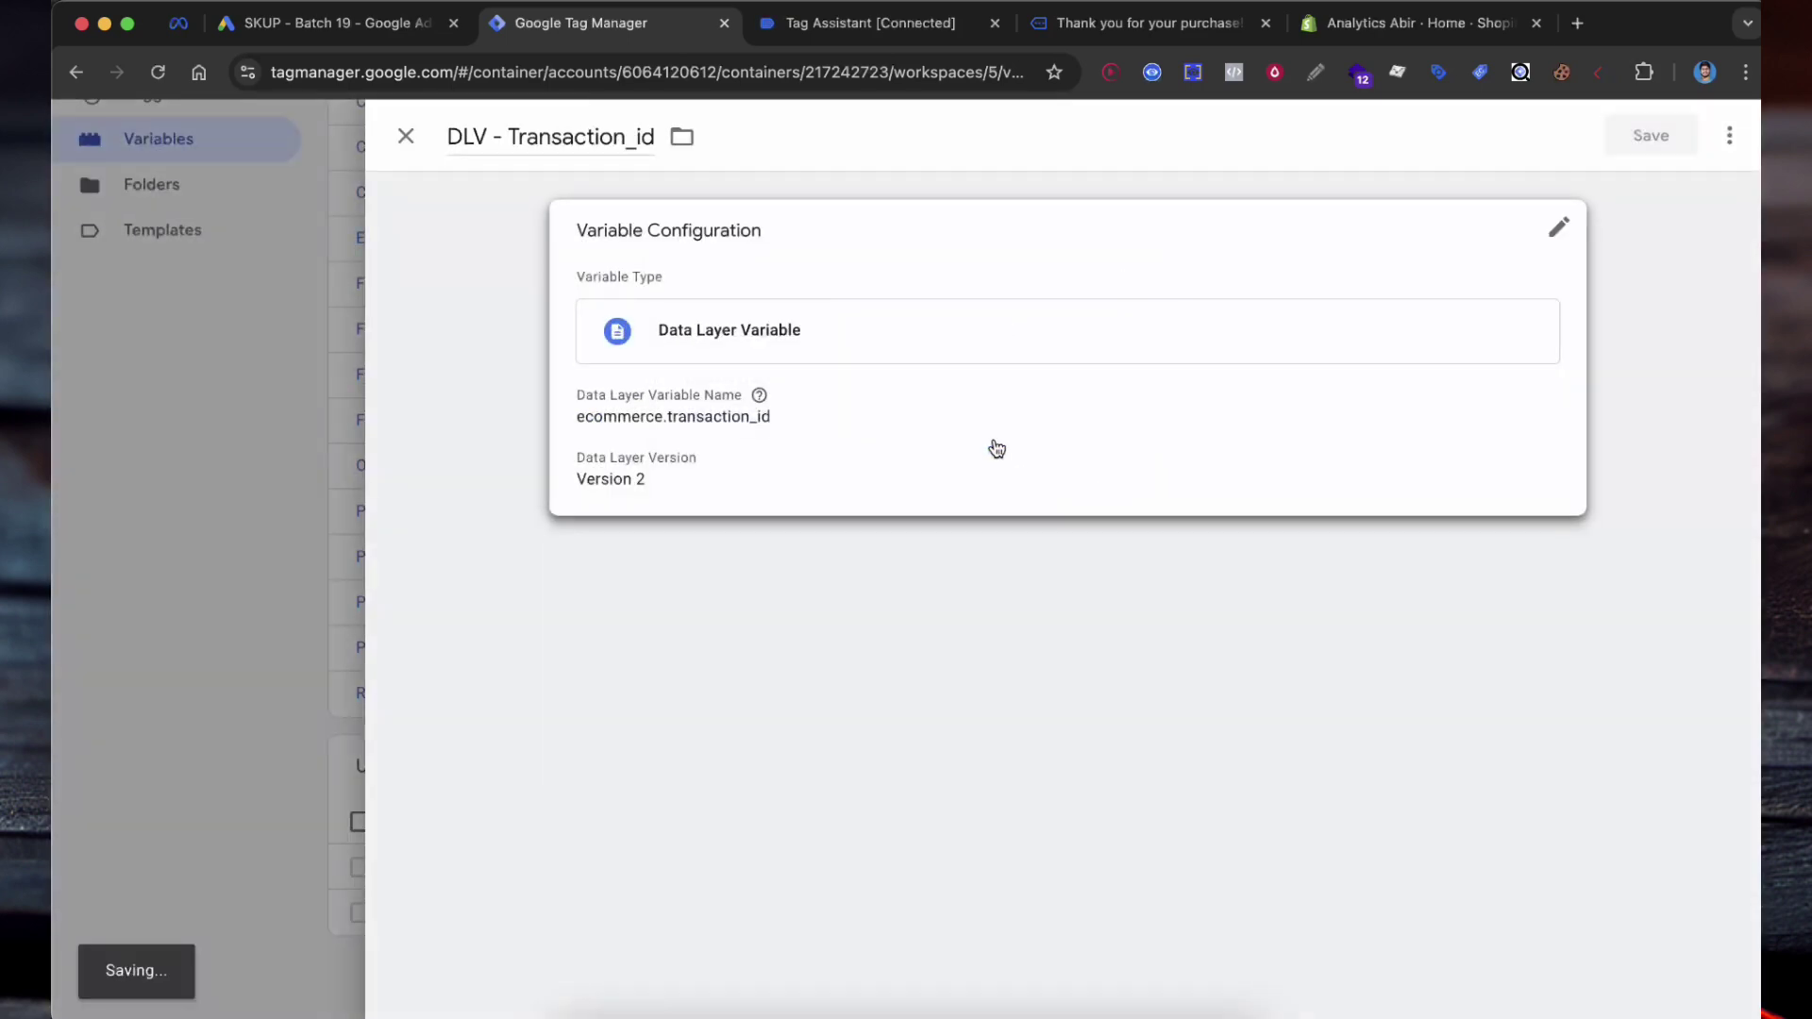
Check the ecommerce keys in the store's console, and start a new user-defined Data Layer Variable in Tag Manager
{"action": "left_click", "coordinate": [1095, 25]}
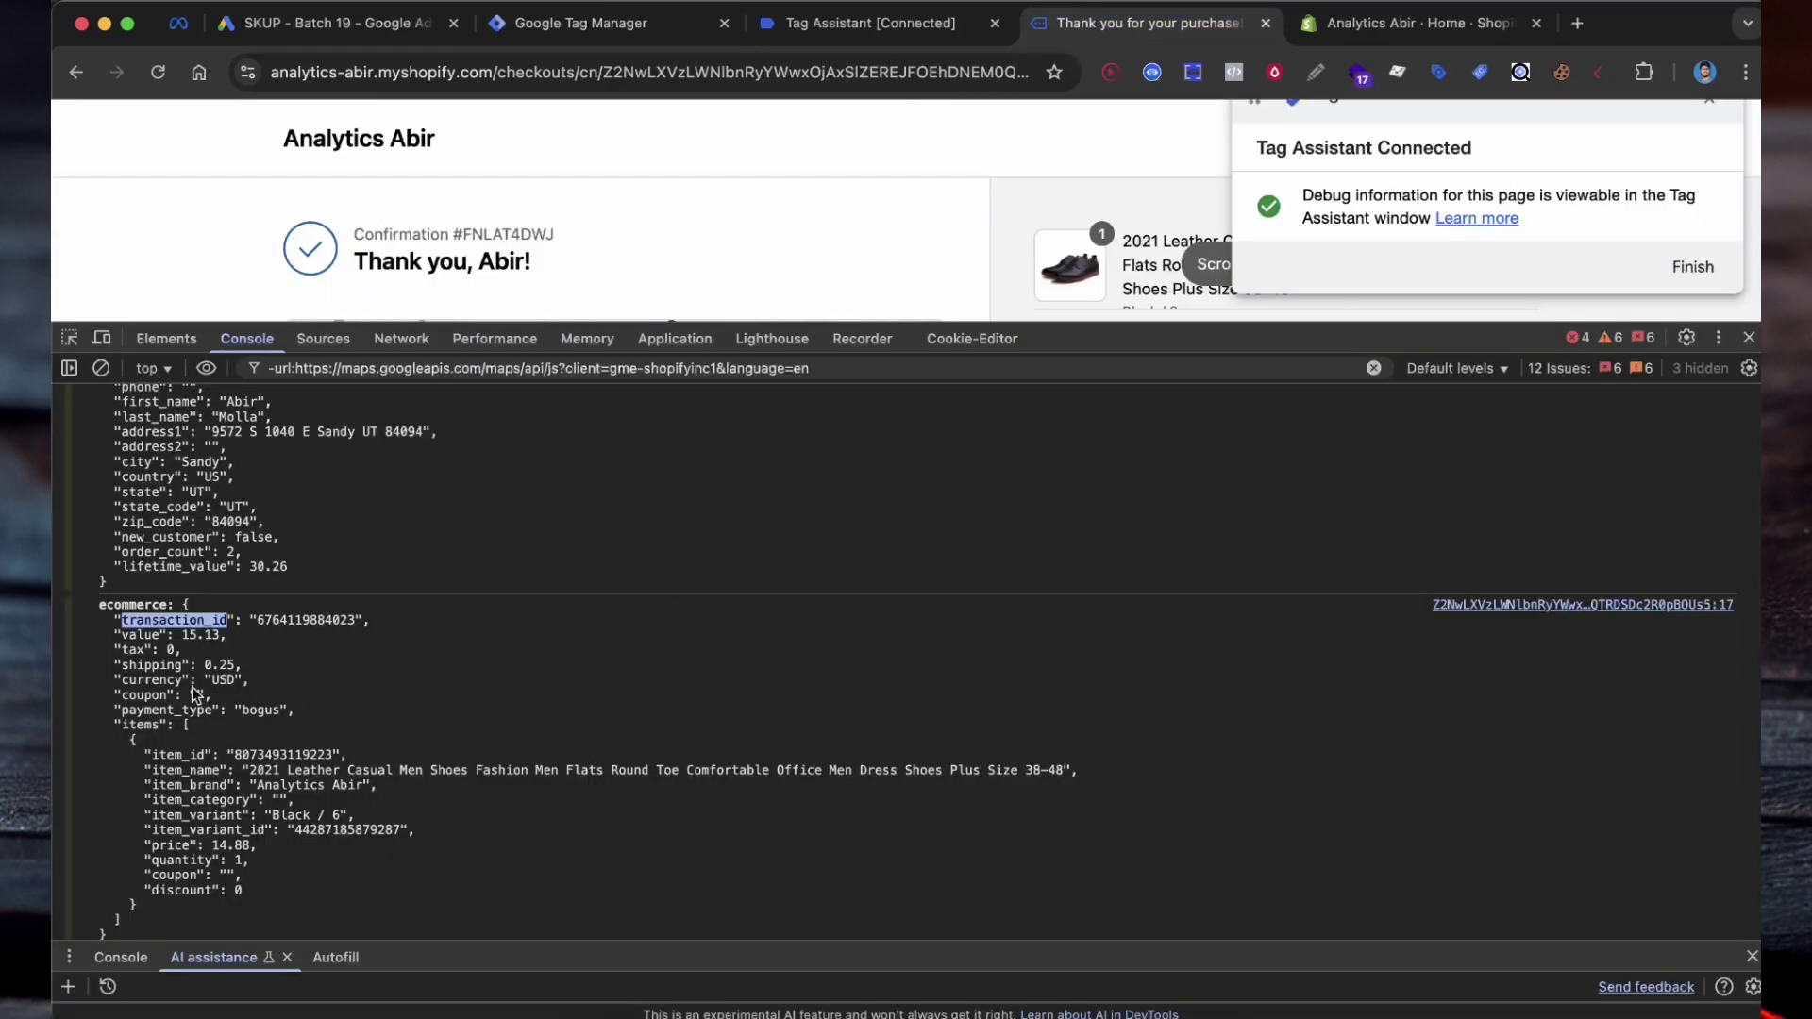
{"action": "key", "text": "super+3"}
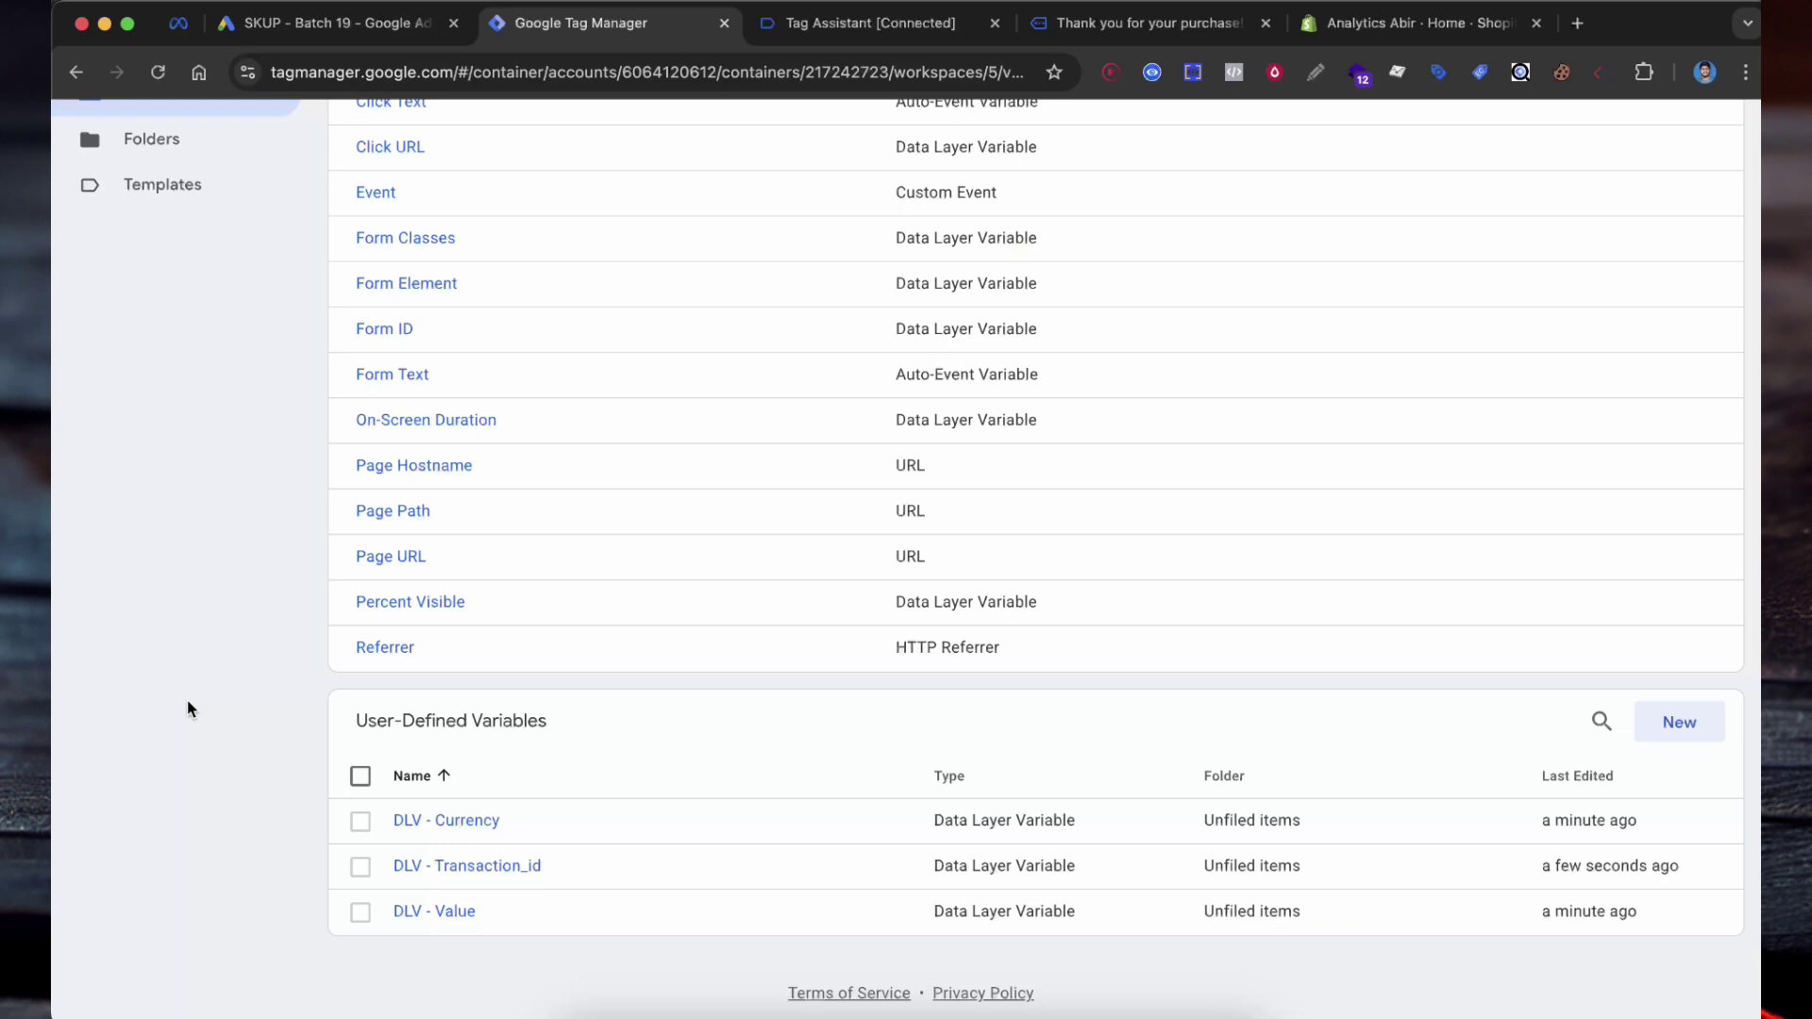
{"action": "left_click", "coordinate": [1689, 723]}
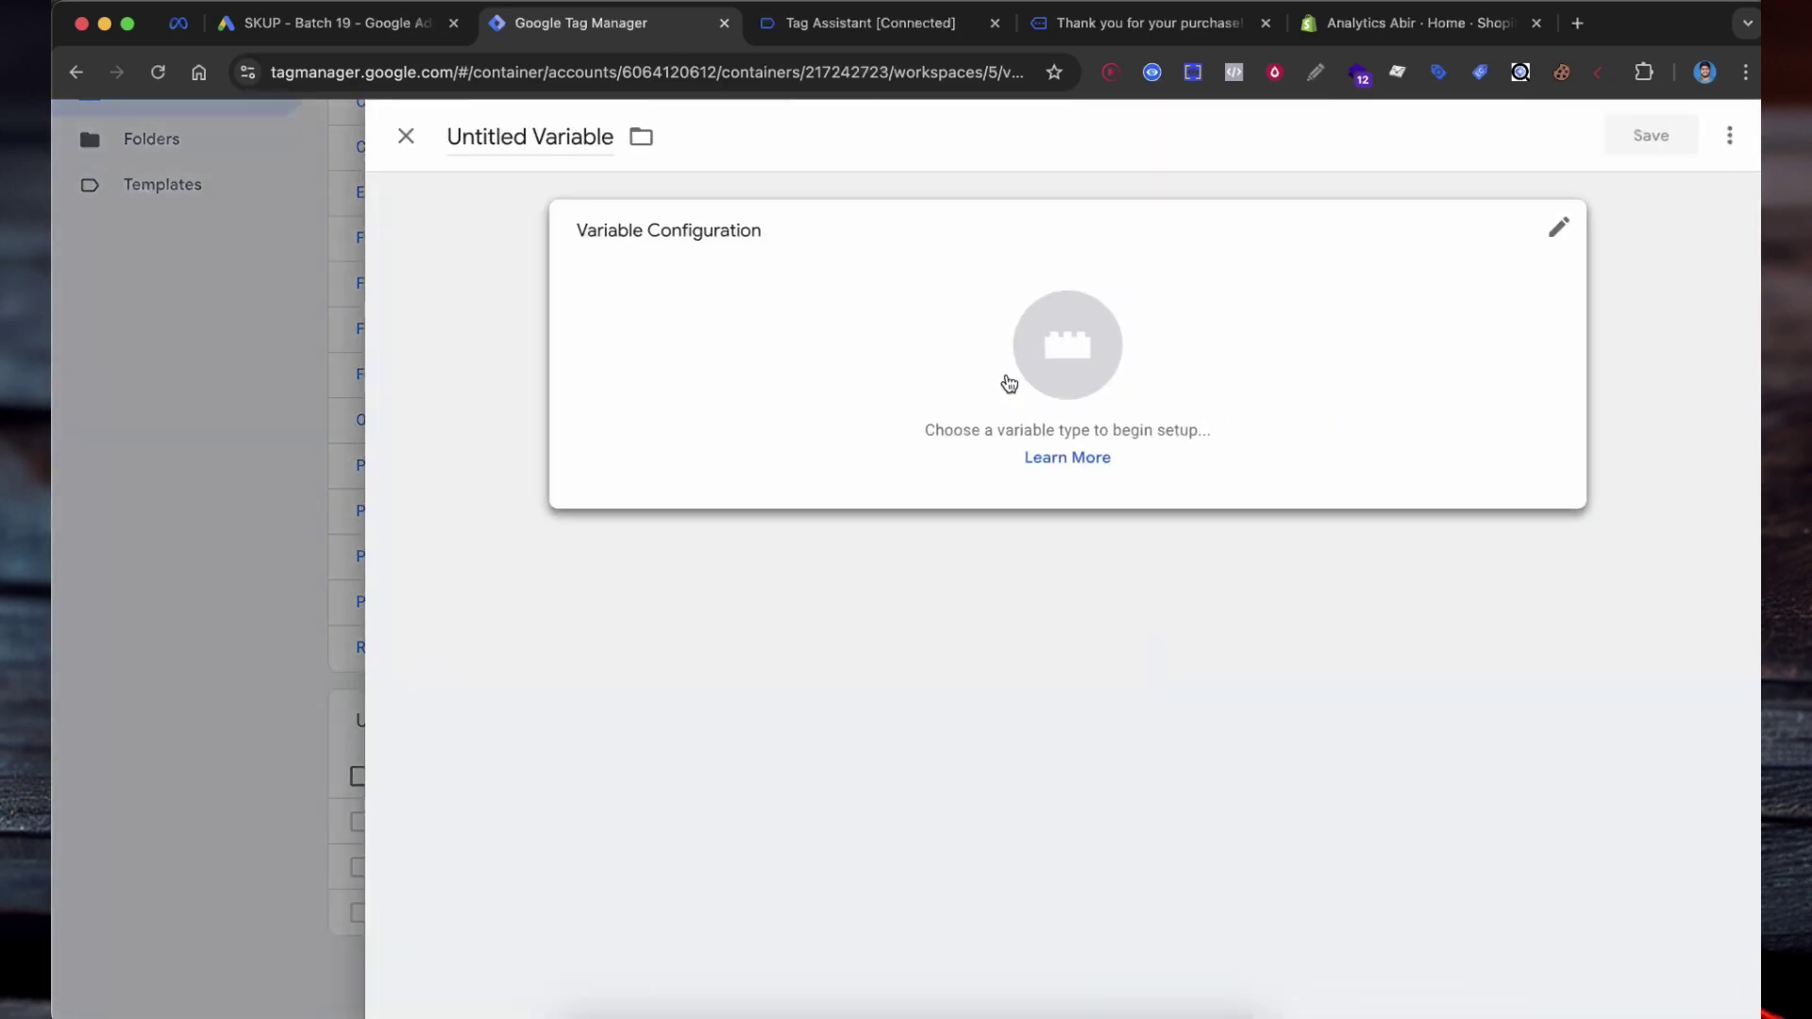
{"action": "left_click", "coordinate": [1009, 382]}
{"action": "scroll", "coordinate": [1322, 526], "scroll_direction": "down", "scroll_amount": 3}
{"action": "left_click", "coordinate": [1217, 630]}
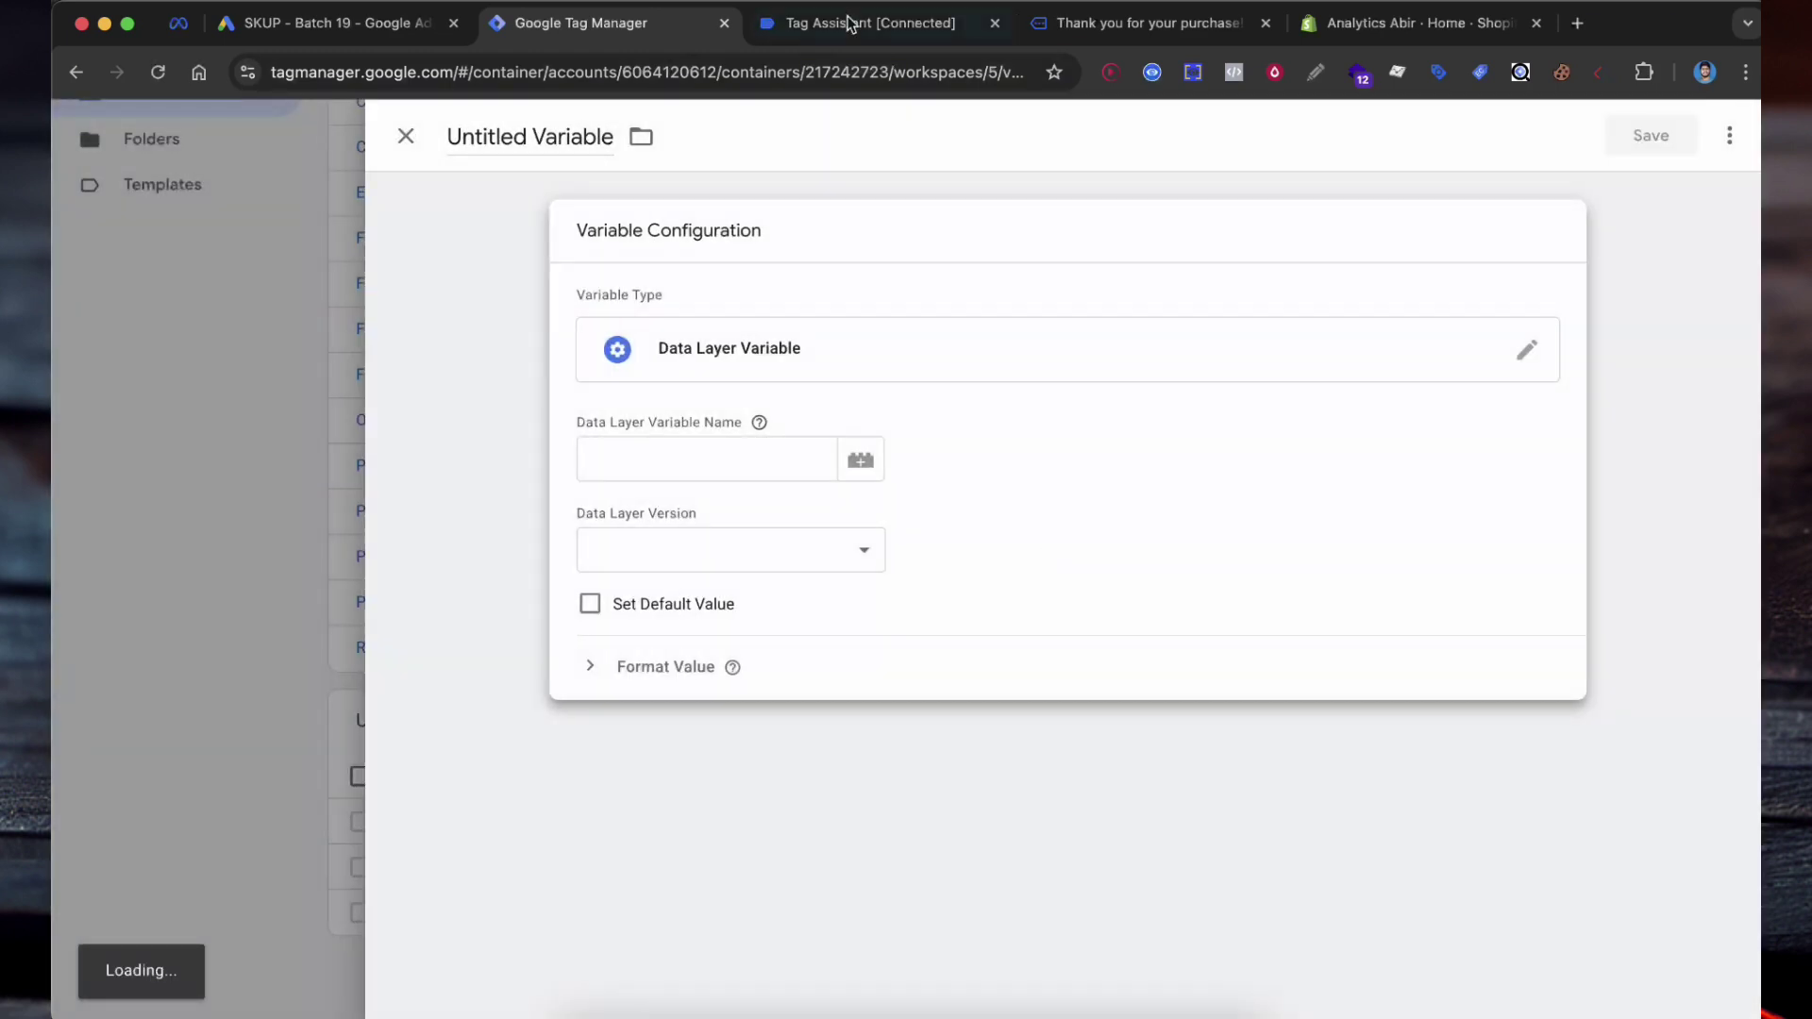
Copy the customer key from the rhr_purchase data in the console and set the Data Layer Variable Name to customer.email
{"action": "left_click", "coordinate": [1055, 26]}
{"action": "scroll", "coordinate": [462, 574], "scroll_direction": "up", "scroll_amount": 3}
{"action": "double_click", "coordinate": [128, 559]}
{"action": "key", "text": "super+c"}
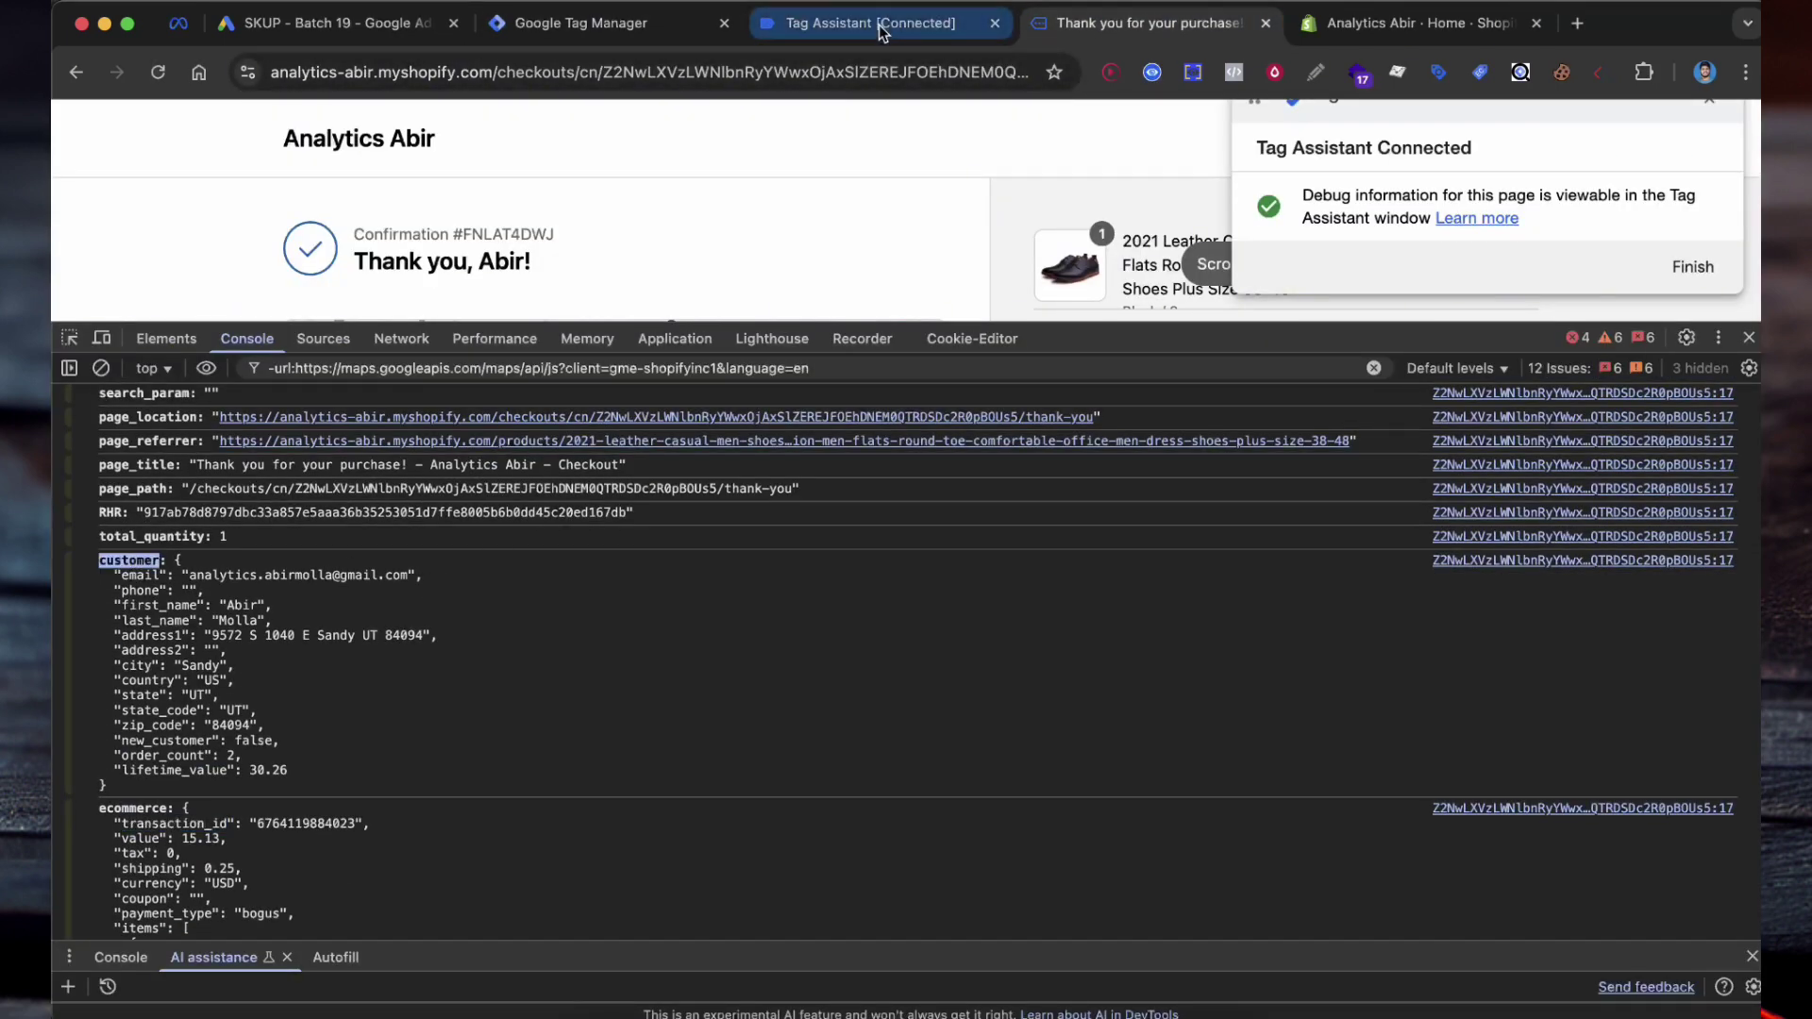
{"action": "left_click", "coordinate": [644, 32]}
{"action": "left_click", "coordinate": [720, 457]}
{"action": "key", "text": "super+v"}
{"action": "type", "text": ".email"}
Save the customer.email variable under the name User - Email
{"action": "left_click", "coordinate": [1659, 138]}
{"action": "type", "text": "User"}
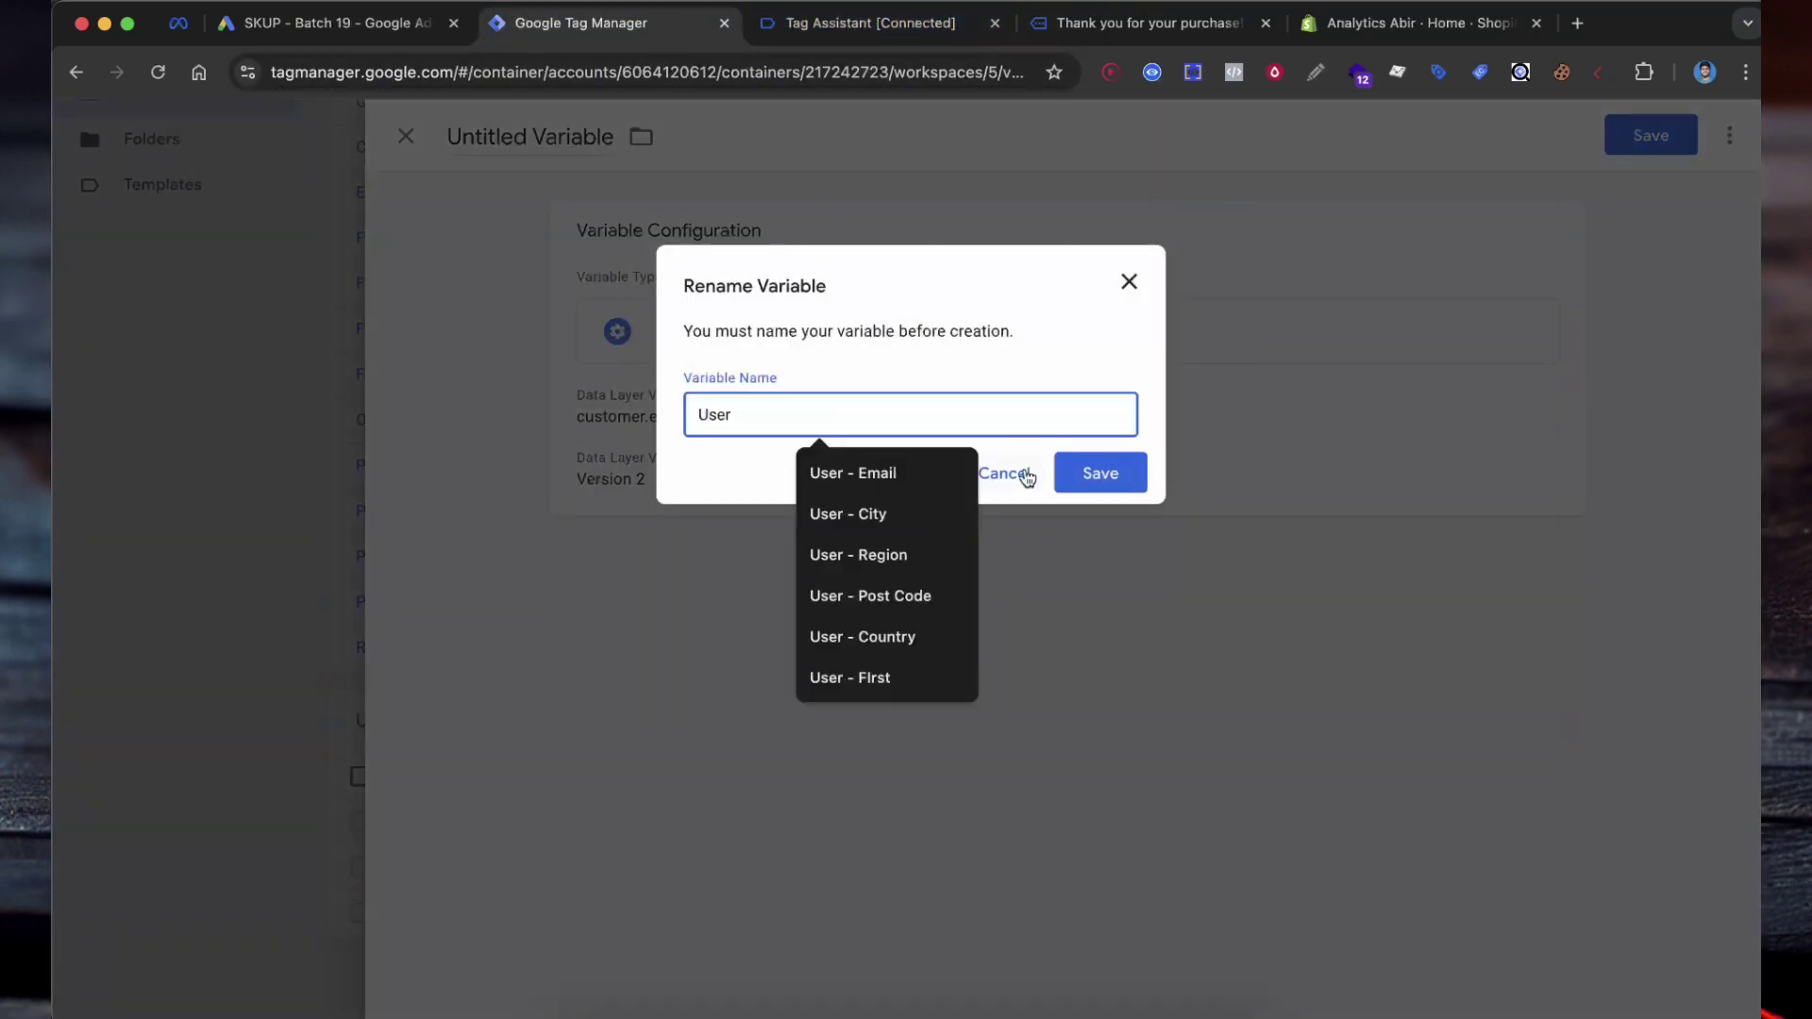
{"action": "key", "text": "Down"}
{"action": "key", "text": "Return"}
{"action": "left_click", "coordinate": [1075, 472]}
Copy the phone key from the console's customer data and enter it as the name in a new Data Layer Variable
{"action": "left_click", "coordinate": [1076, 24]}
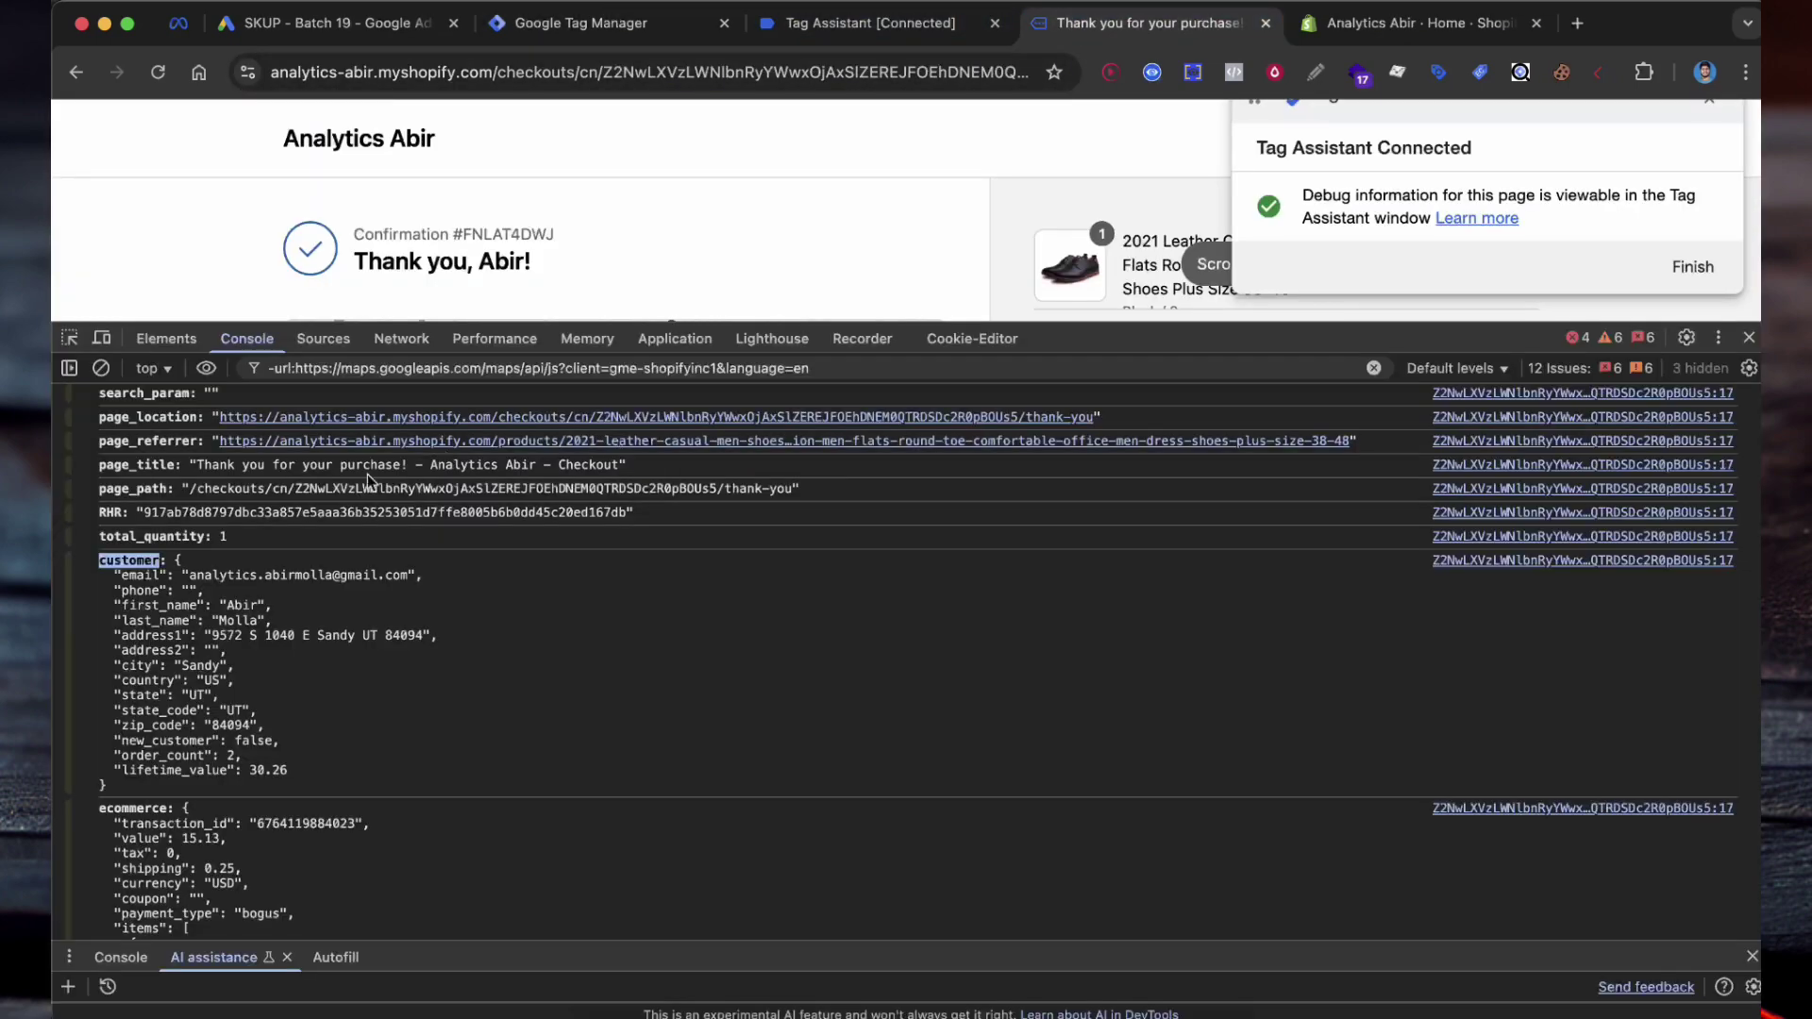
{"action": "double_click", "coordinate": [140, 590]}
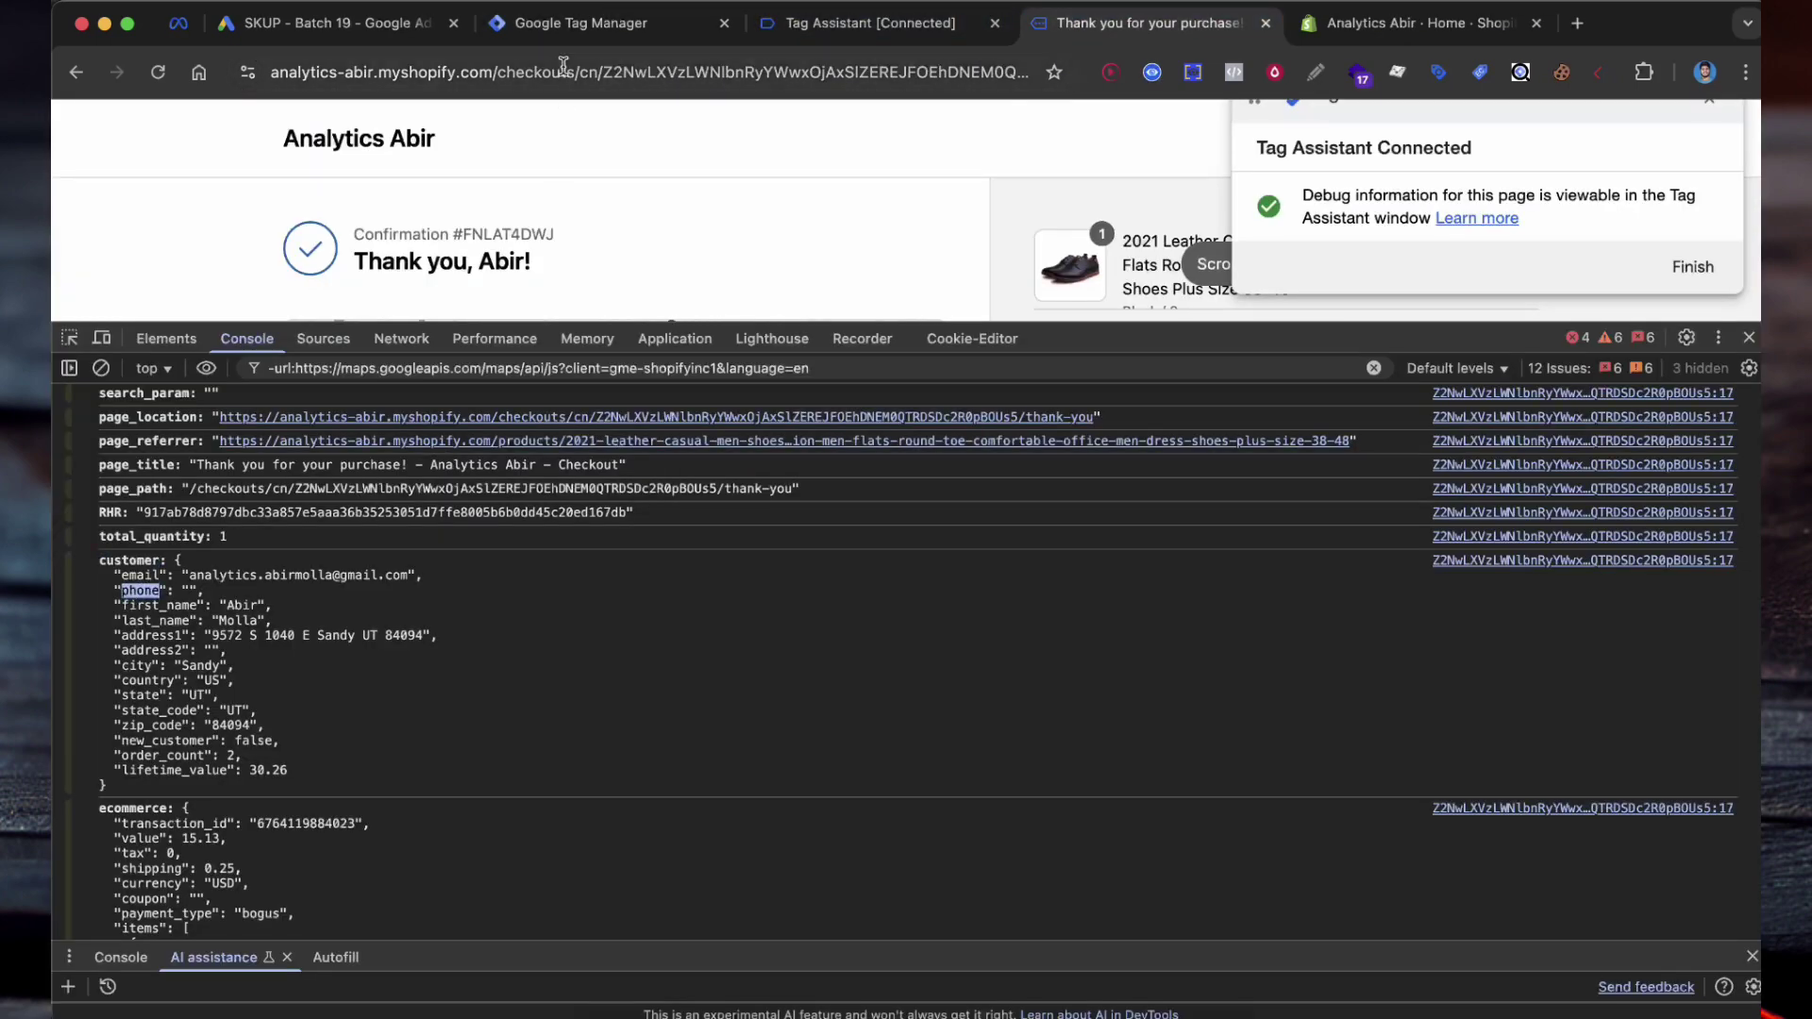
{"action": "left_click", "coordinate": [575, 22]}
{"action": "left_click", "coordinate": [1694, 717]}
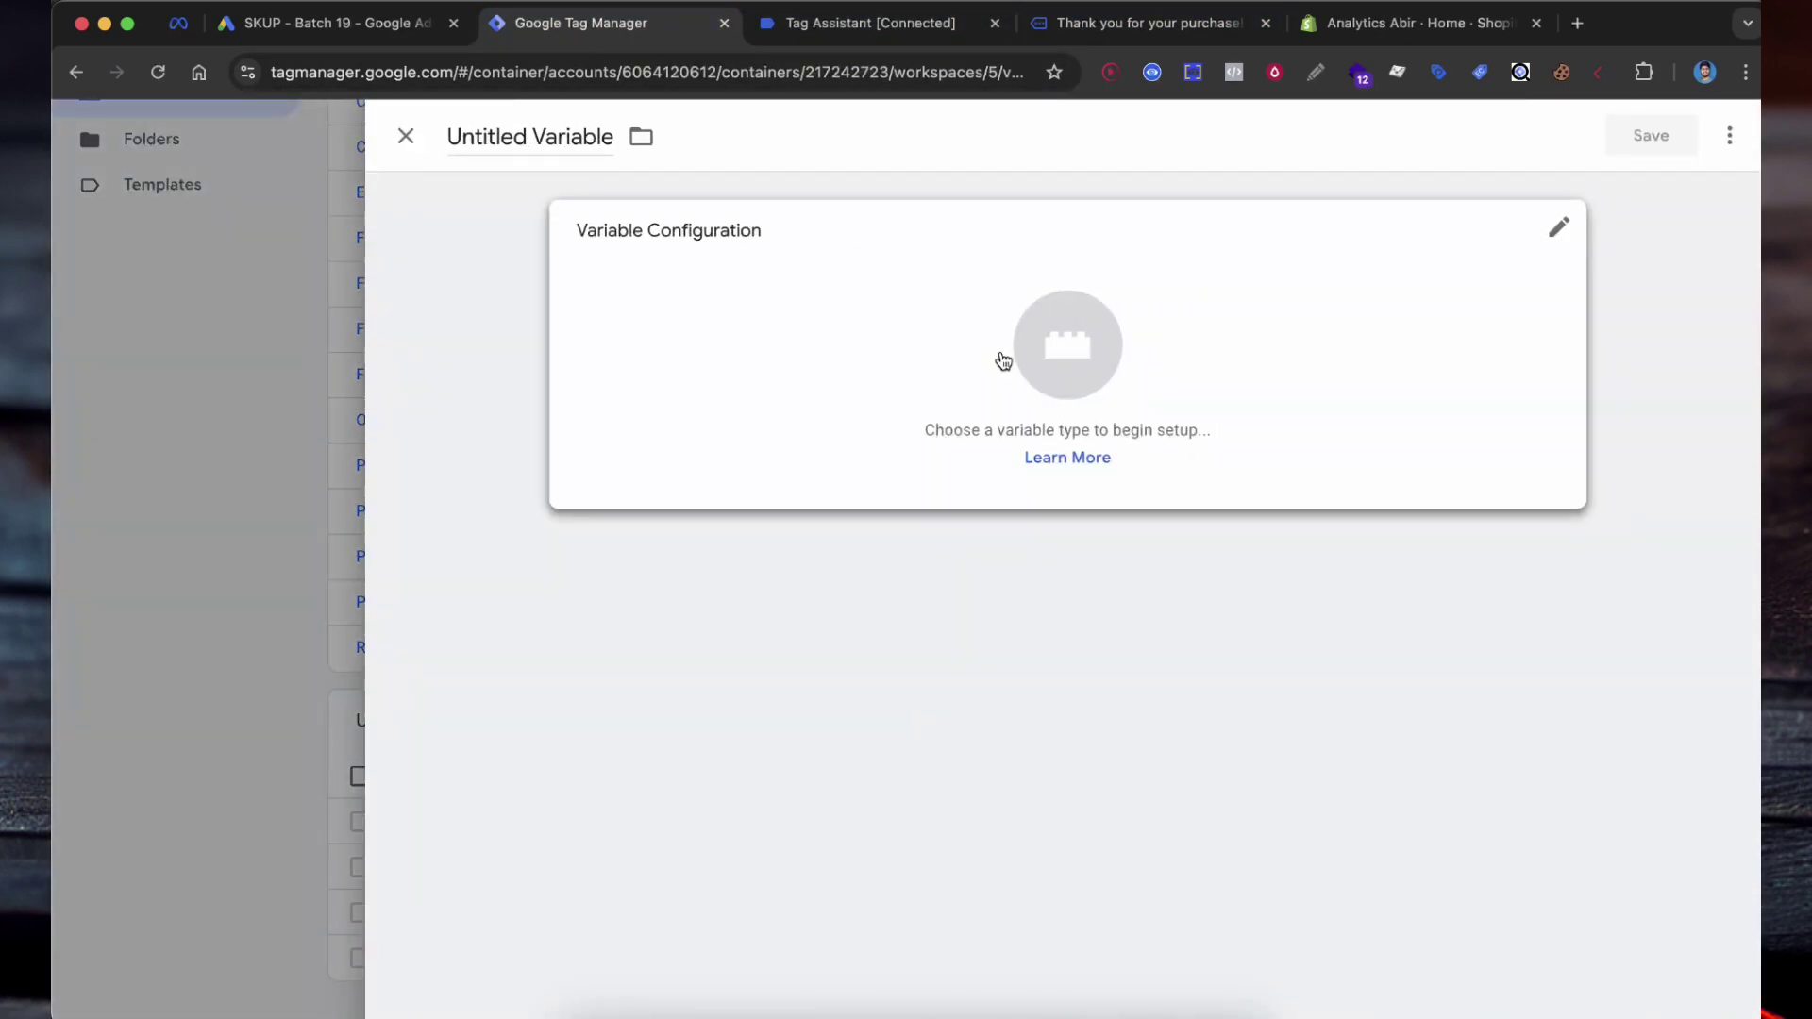
{"action": "left_click", "coordinate": [1003, 361]}
{"action": "scroll", "coordinate": [1246, 745], "scroll_direction": "down", "scroll_amount": 3}
{"action": "left_click", "coordinate": [1246, 748]}
{"action": "left_click", "coordinate": [699, 463]}
{"action": "type", "text": "phone"}
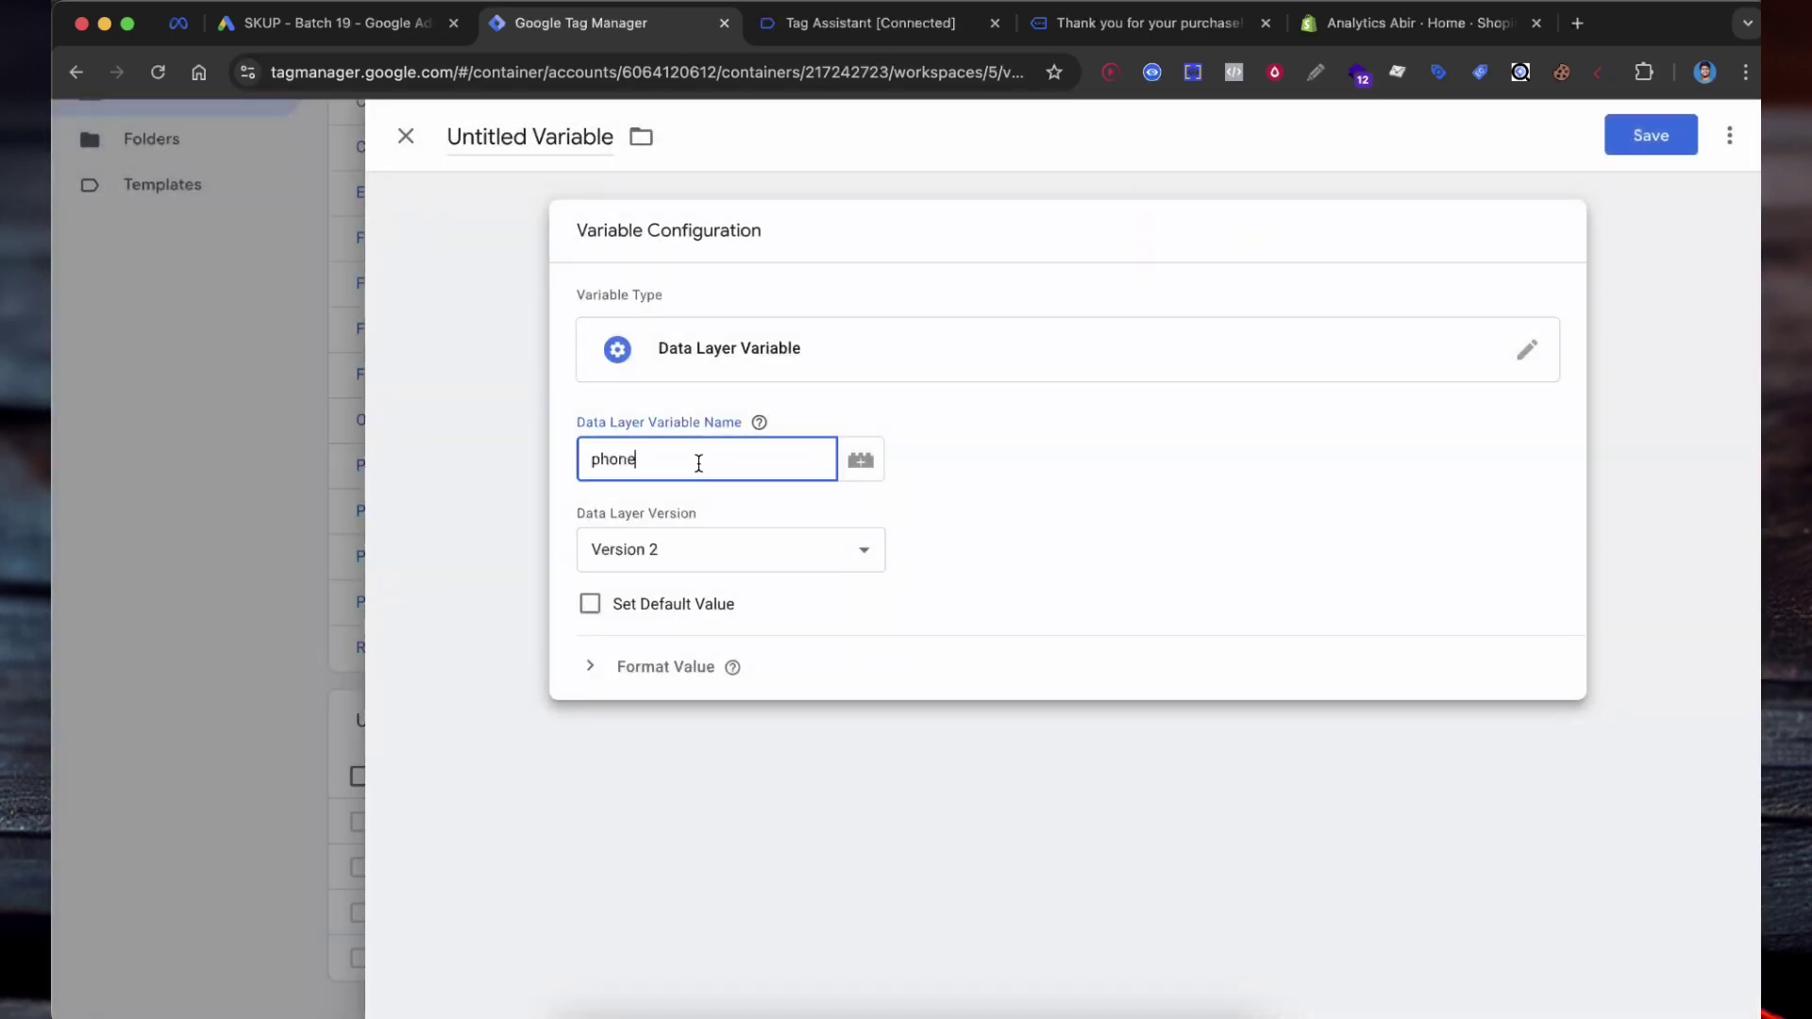
Copy the customer key from the console and prefix it to the phone key to form customer.phone
{"action": "left_click", "coordinate": [1052, 27]}
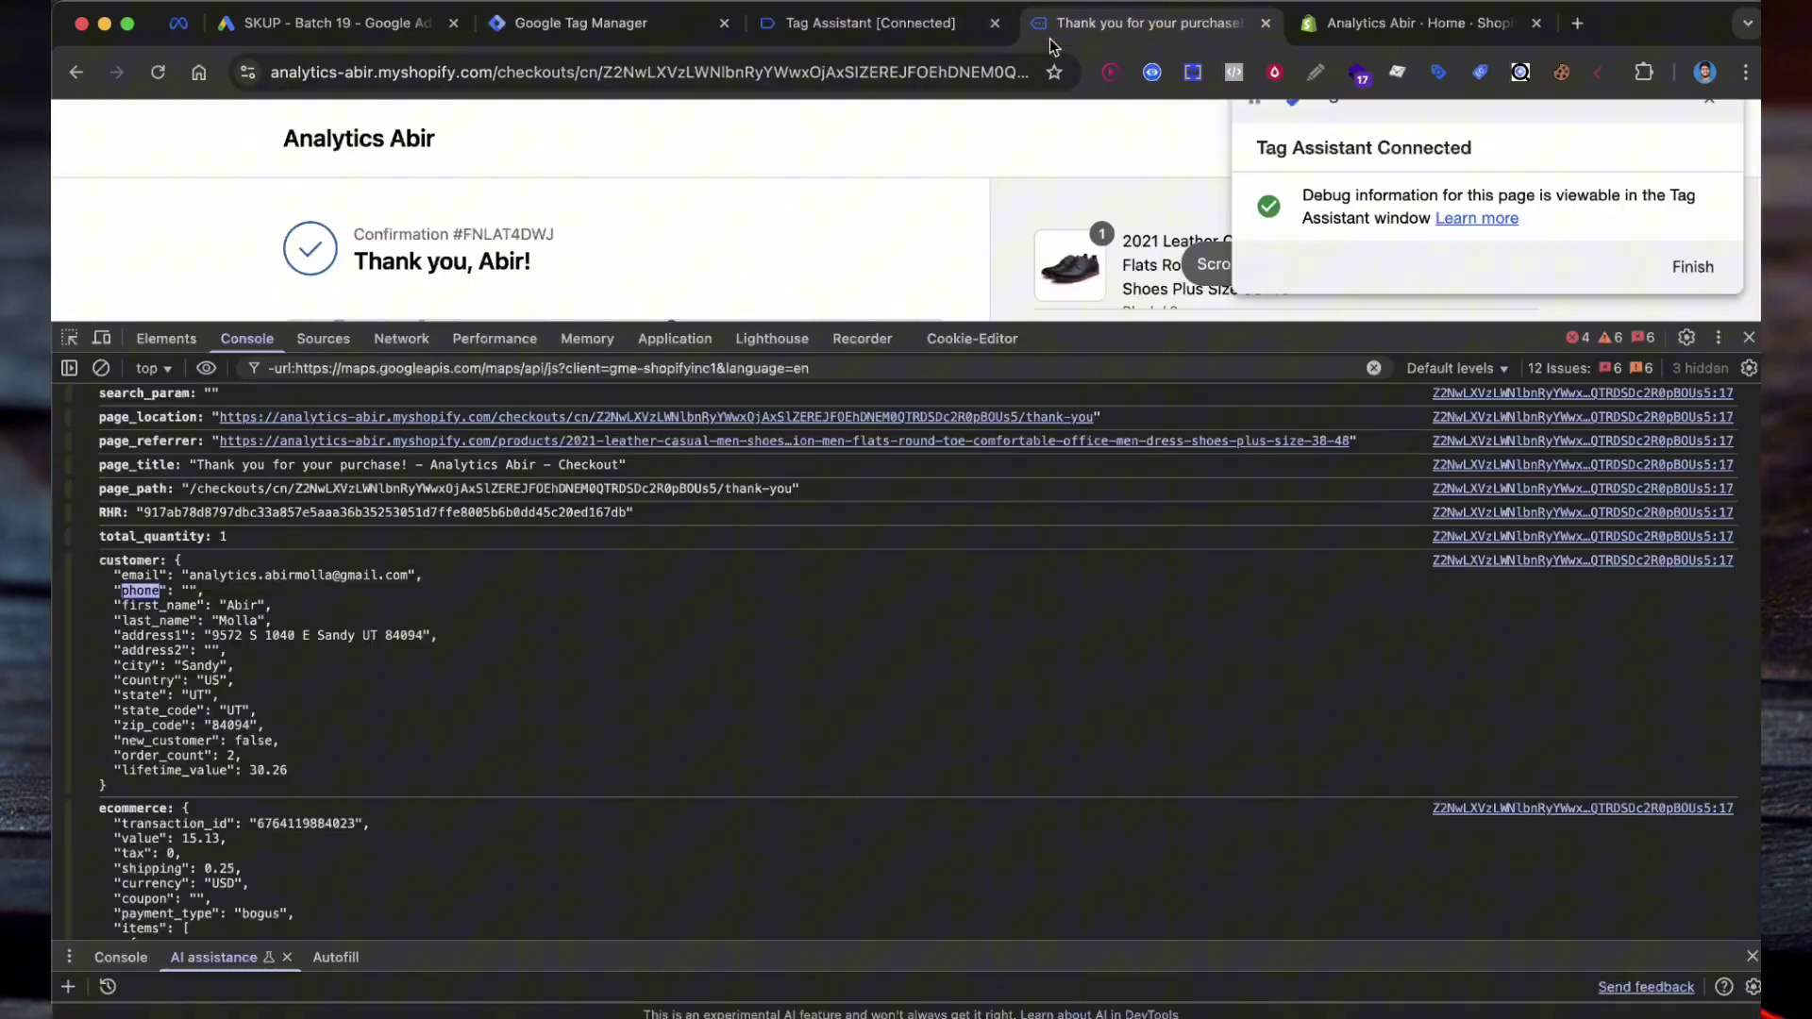
{"action": "double_click", "coordinate": [134, 563]}
{"action": "key", "text": "ctrl+c"}
{"action": "left_click", "coordinate": [703, 31]}
{"action": "key", "text": "ctrl+v"}
{"action": "left_click", "coordinate": [651, 460]}
{"action": "type", "text": "."}
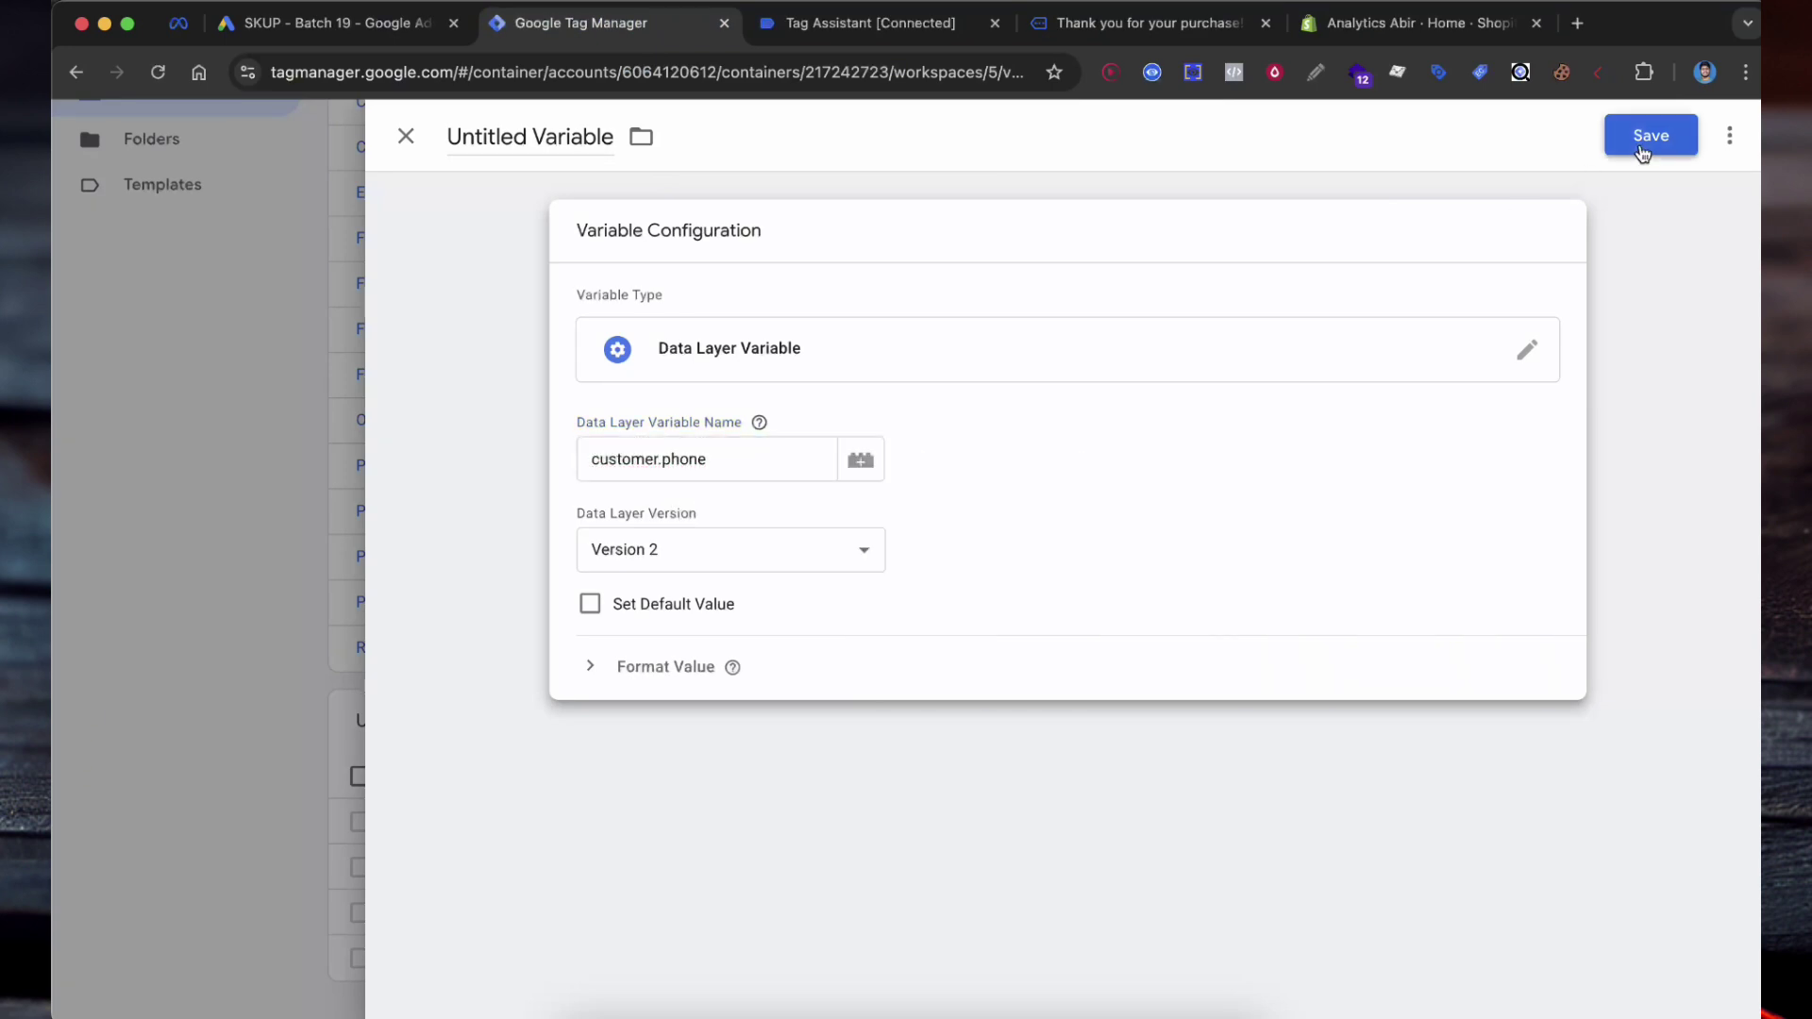
Save the customer.phone variable under the name User - Phone
{"action": "left_click", "coordinate": [1642, 138]}
{"action": "type", "text": "User"}
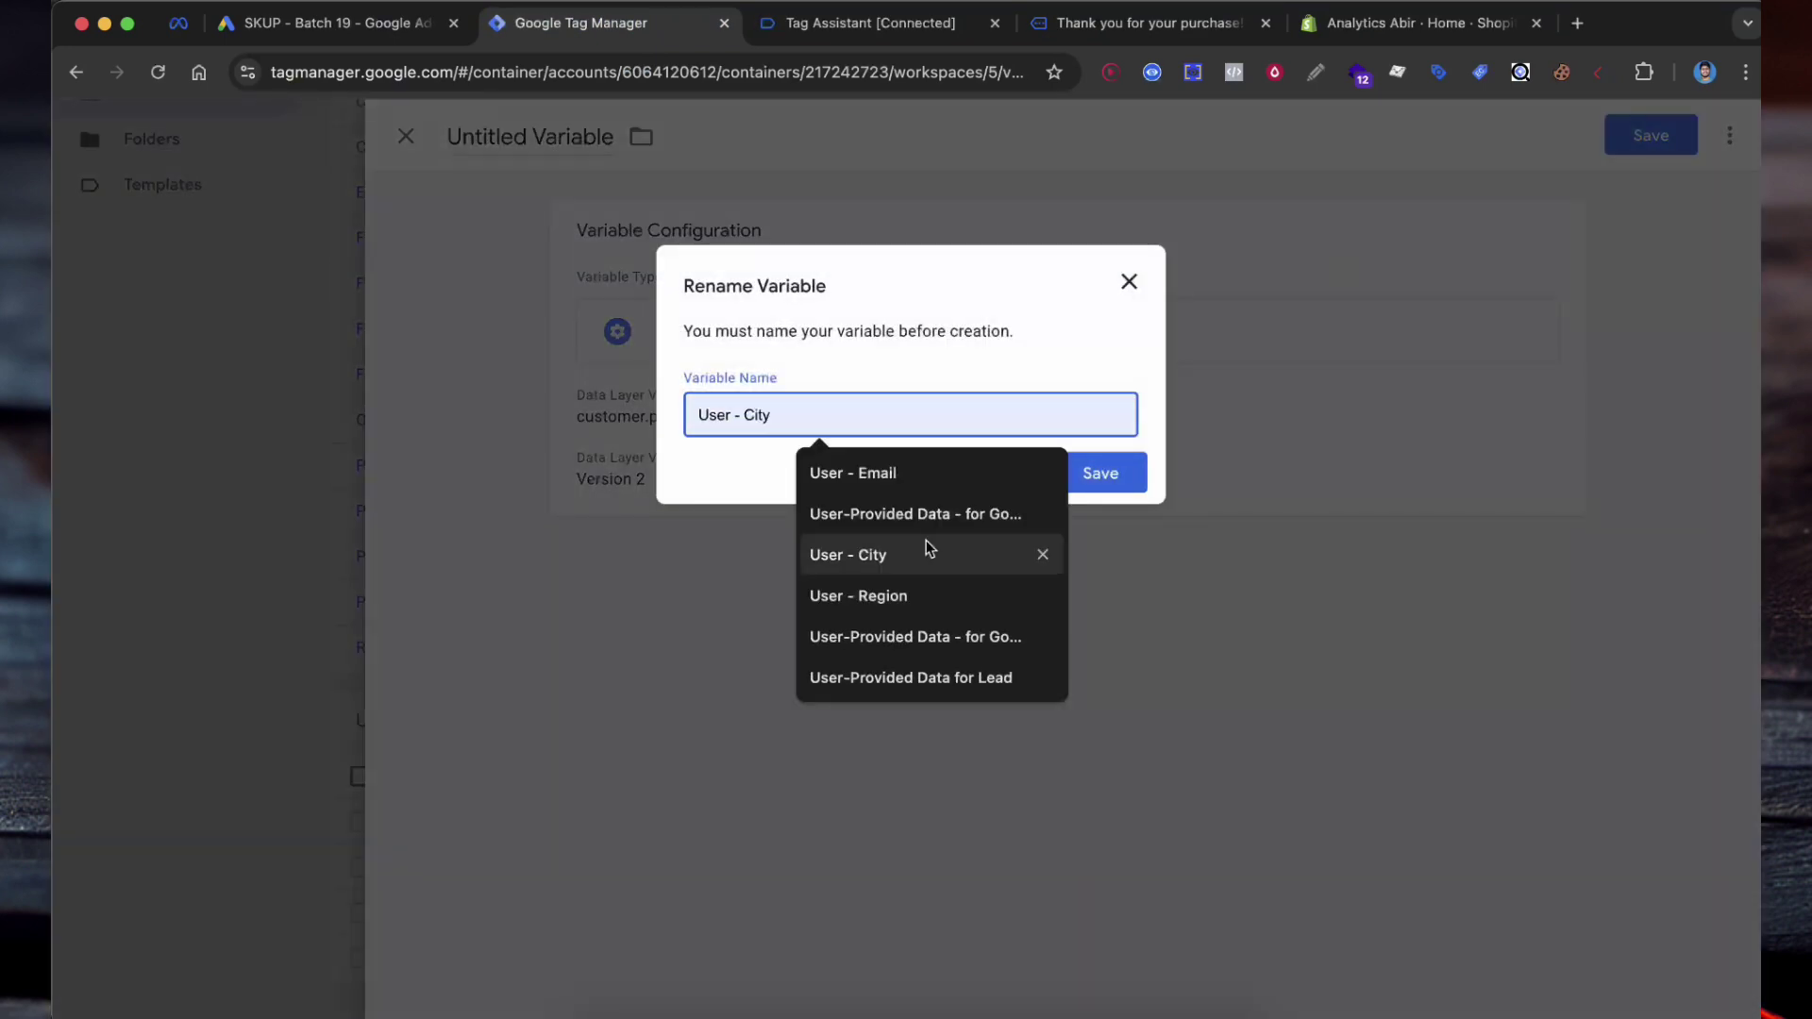
{"action": "type", "text": " - Phone"}
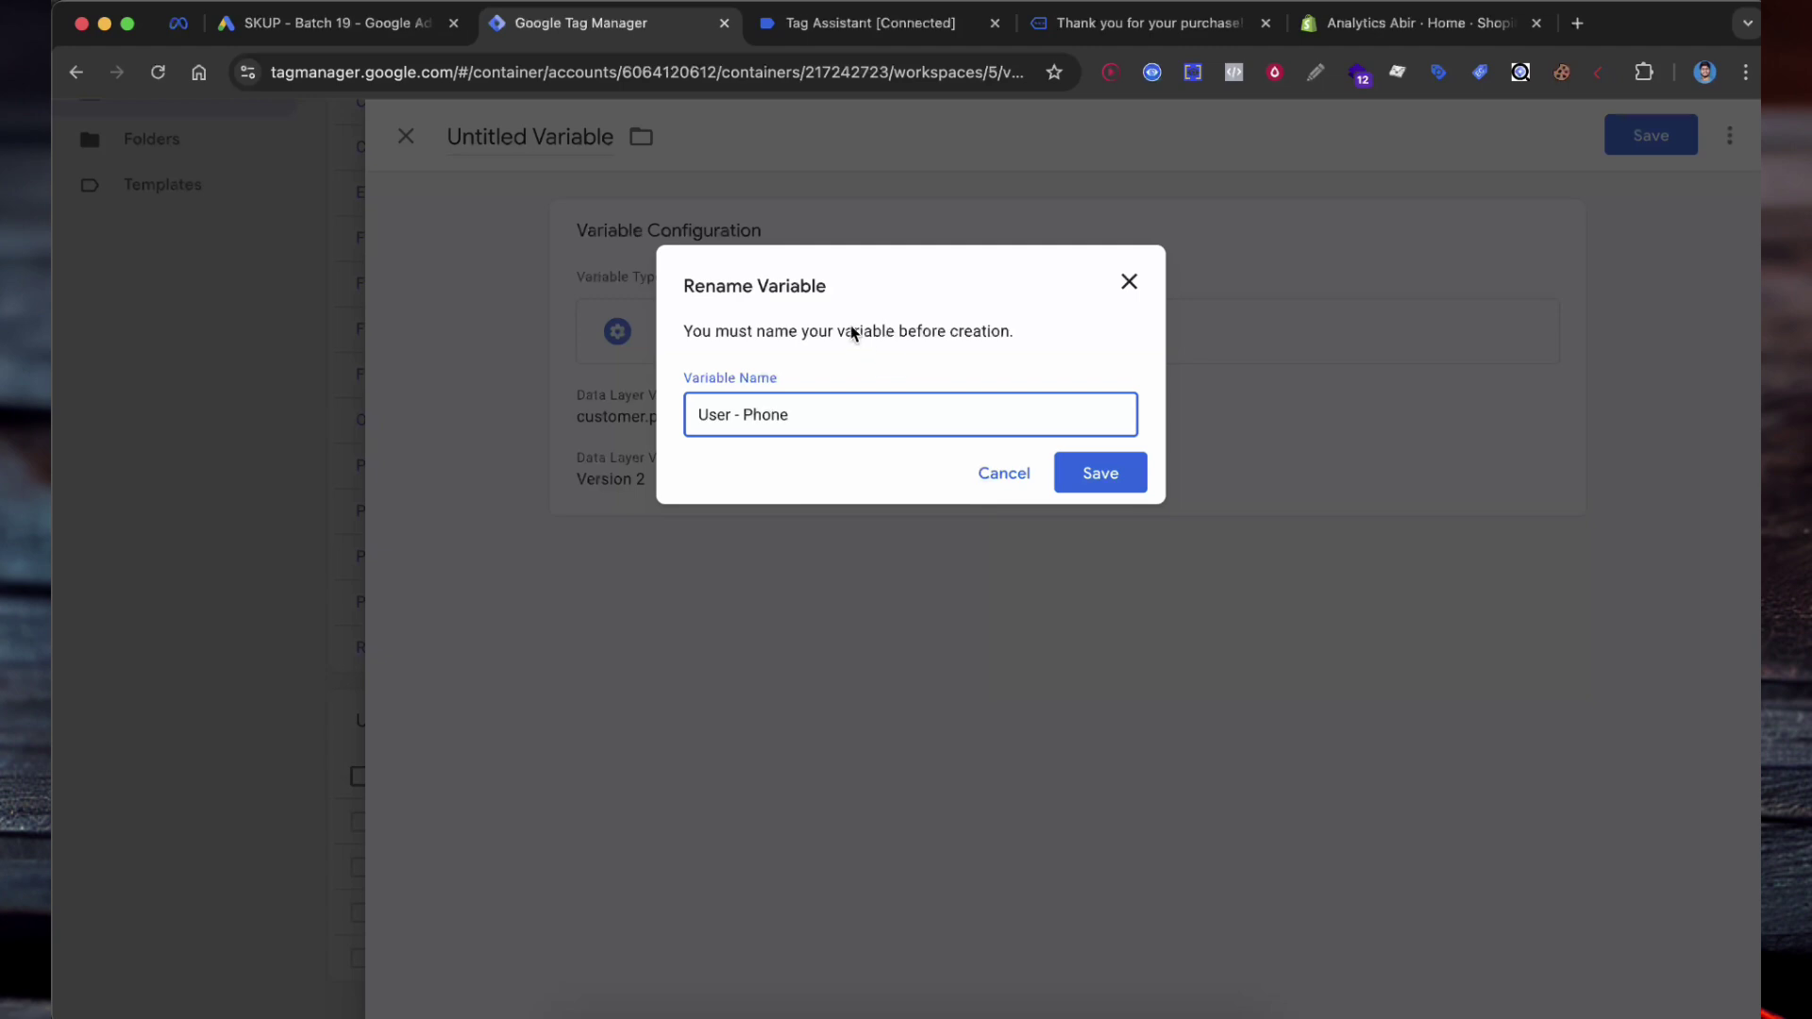
{"action": "left_click", "coordinate": [870, 323]}
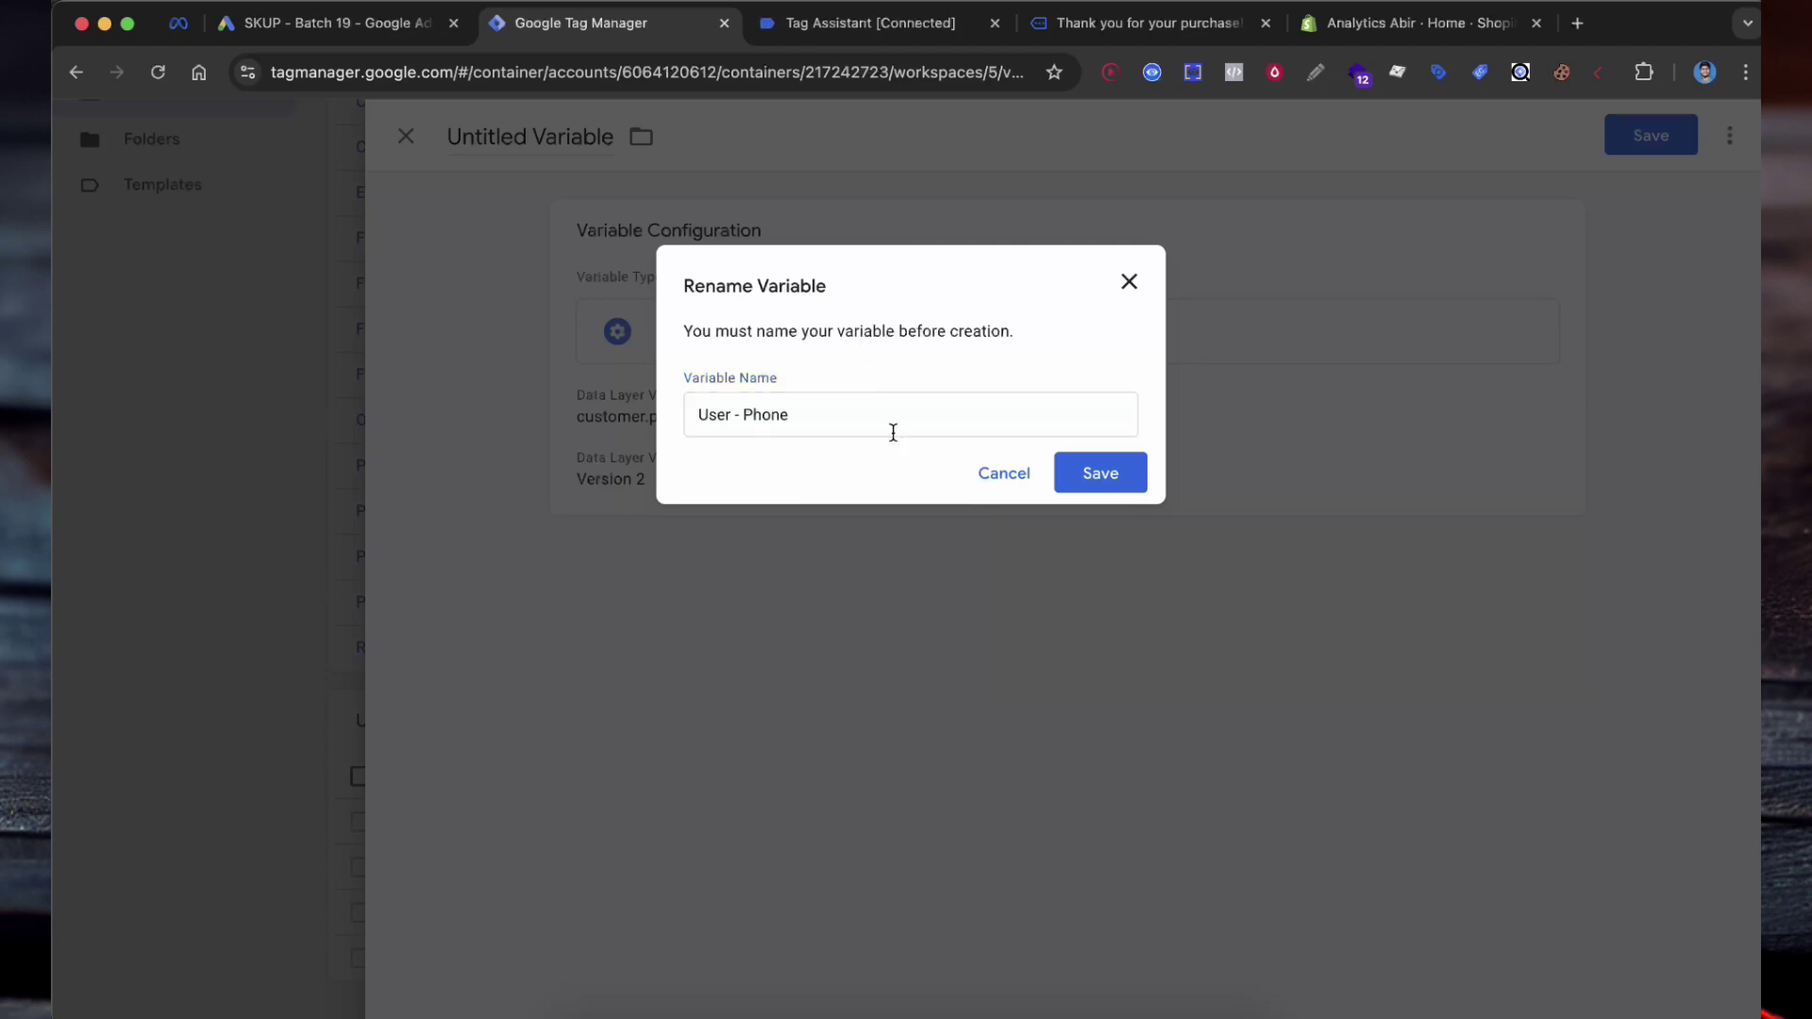
{"action": "left_click", "coordinate": [1101, 473]}
Create a Data Layer Variable for customer.first_name using the console's keys and save it as User - First Name
{"action": "left_click", "coordinate": [1147, 23]}
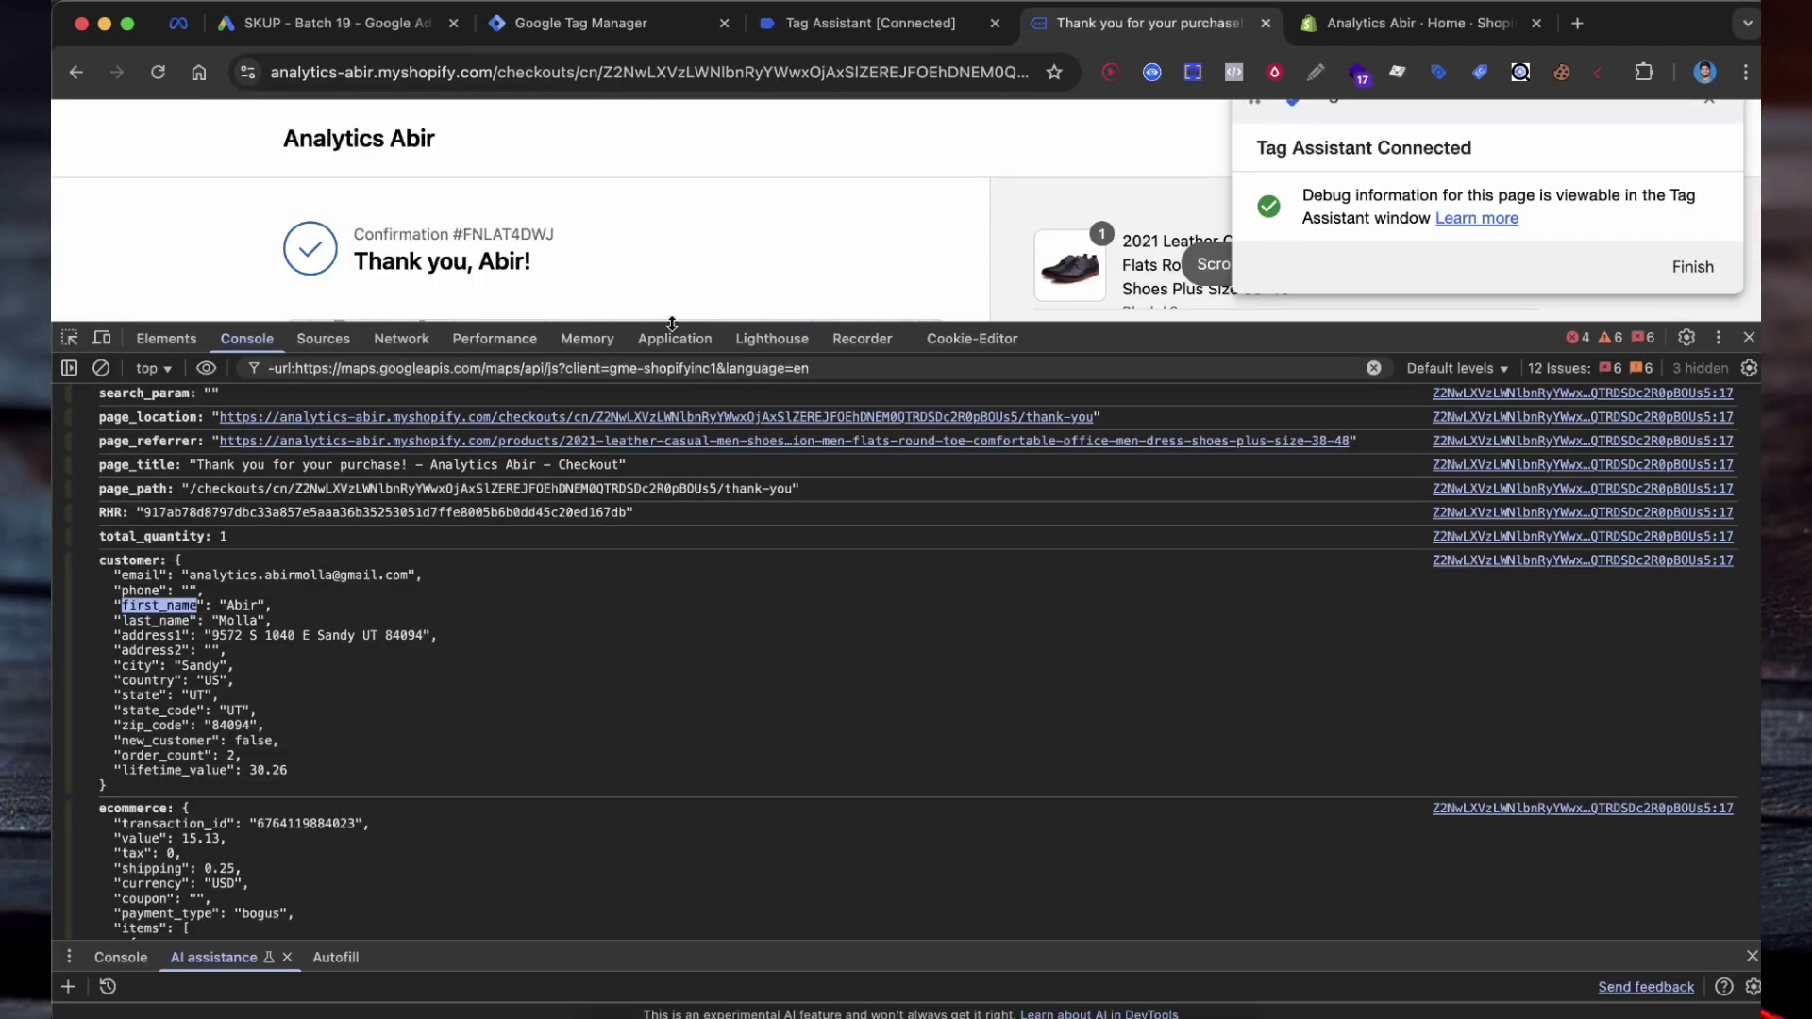
{"action": "left_click", "coordinate": [821, 23]}
{"action": "left_click", "coordinate": [585, 23]}
{"action": "left_click", "coordinate": [1651, 135]}
{"action": "type", "text": "User - f"}
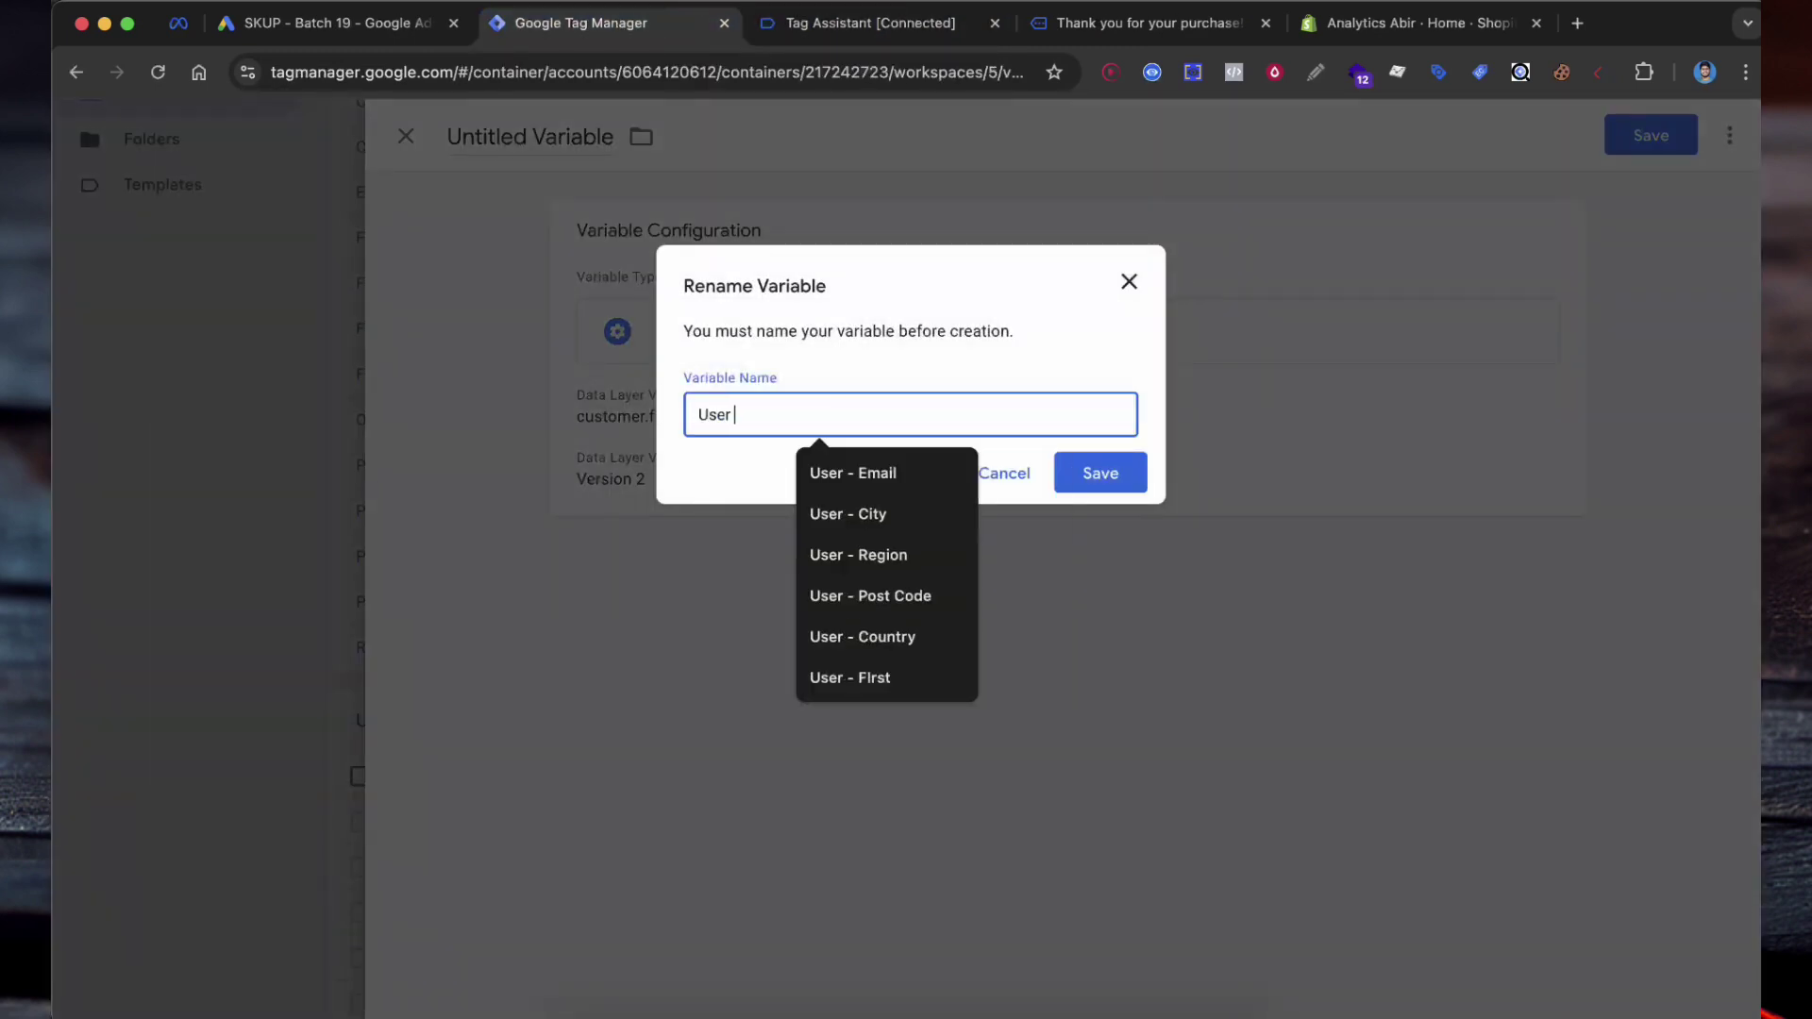
{"action": "left_click", "coordinate": [921, 453]}
{"action": "type", "text": "Name"}
{"action": "double_click", "coordinate": [759, 414]}
{"action": "type", "text": "First"}
{"action": "left_click", "coordinate": [1104, 482]}
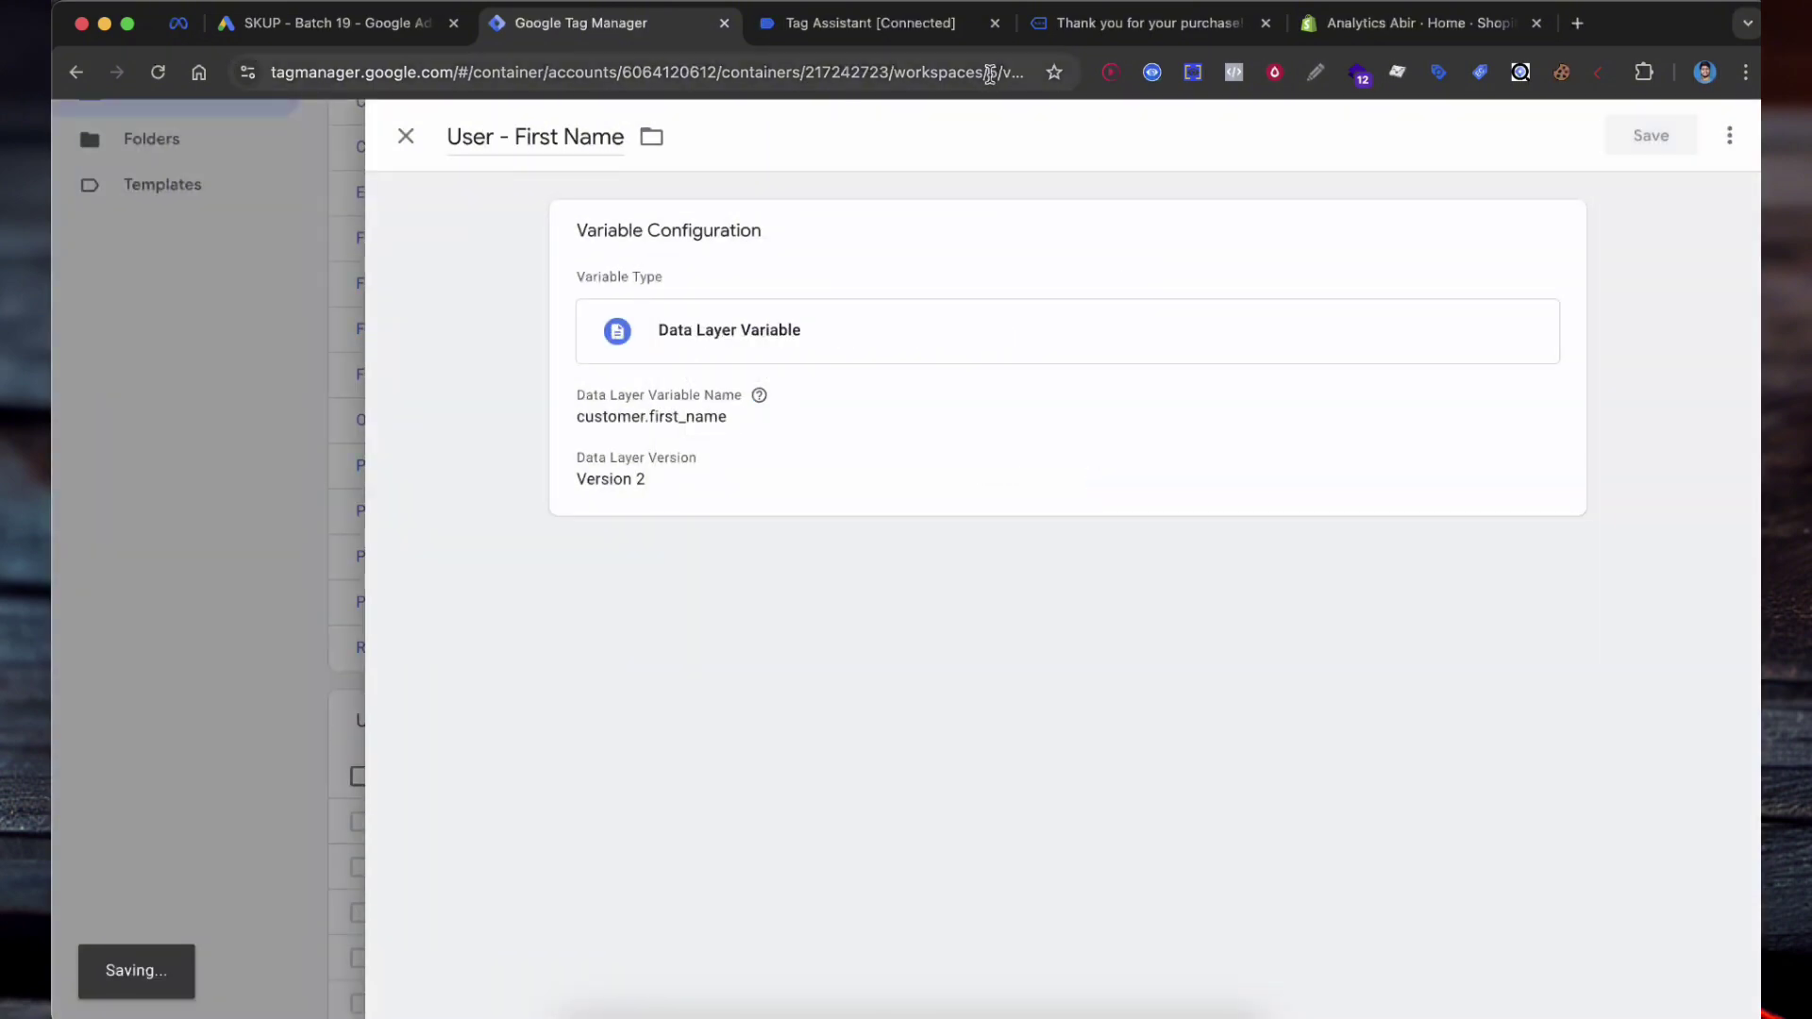
Take the last_name key from the console's customer data and enter it as the name in a new Data Layer Variable
{"action": "left_click", "coordinate": [1077, 26]}
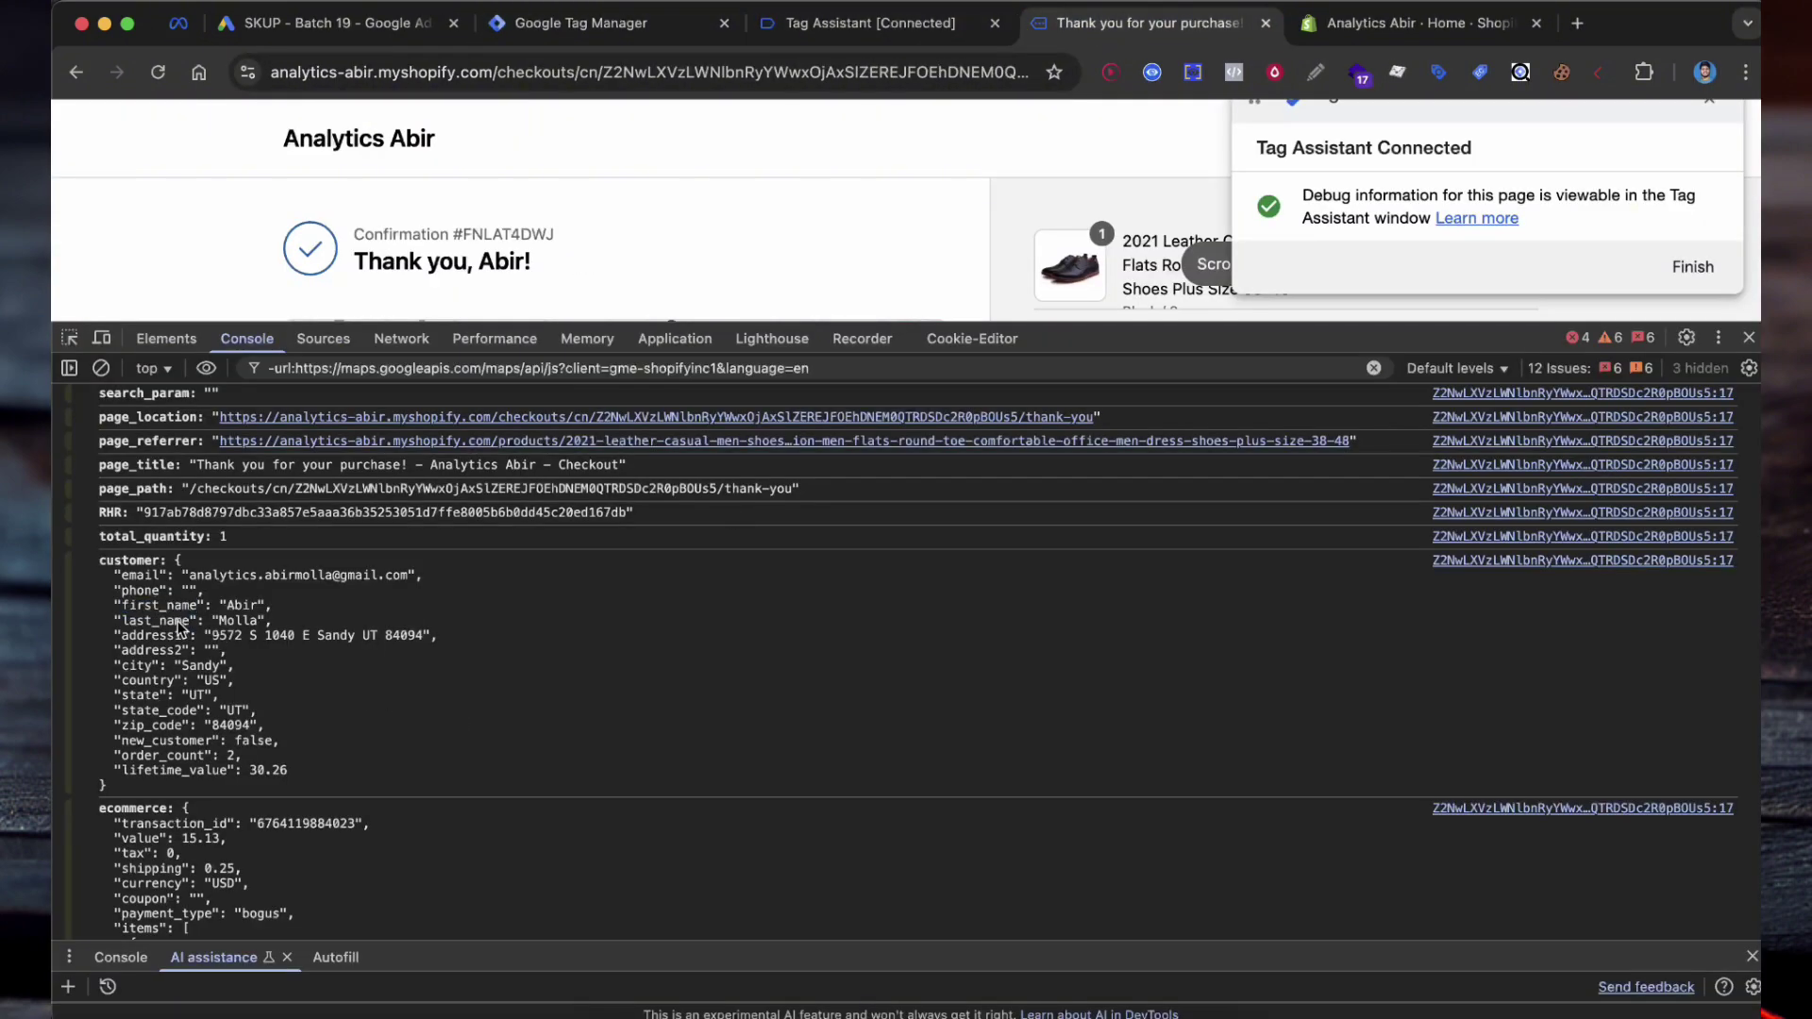
{"action": "left_click", "coordinate": [623, 24]}
{"action": "left_click", "coordinate": [1682, 724]}
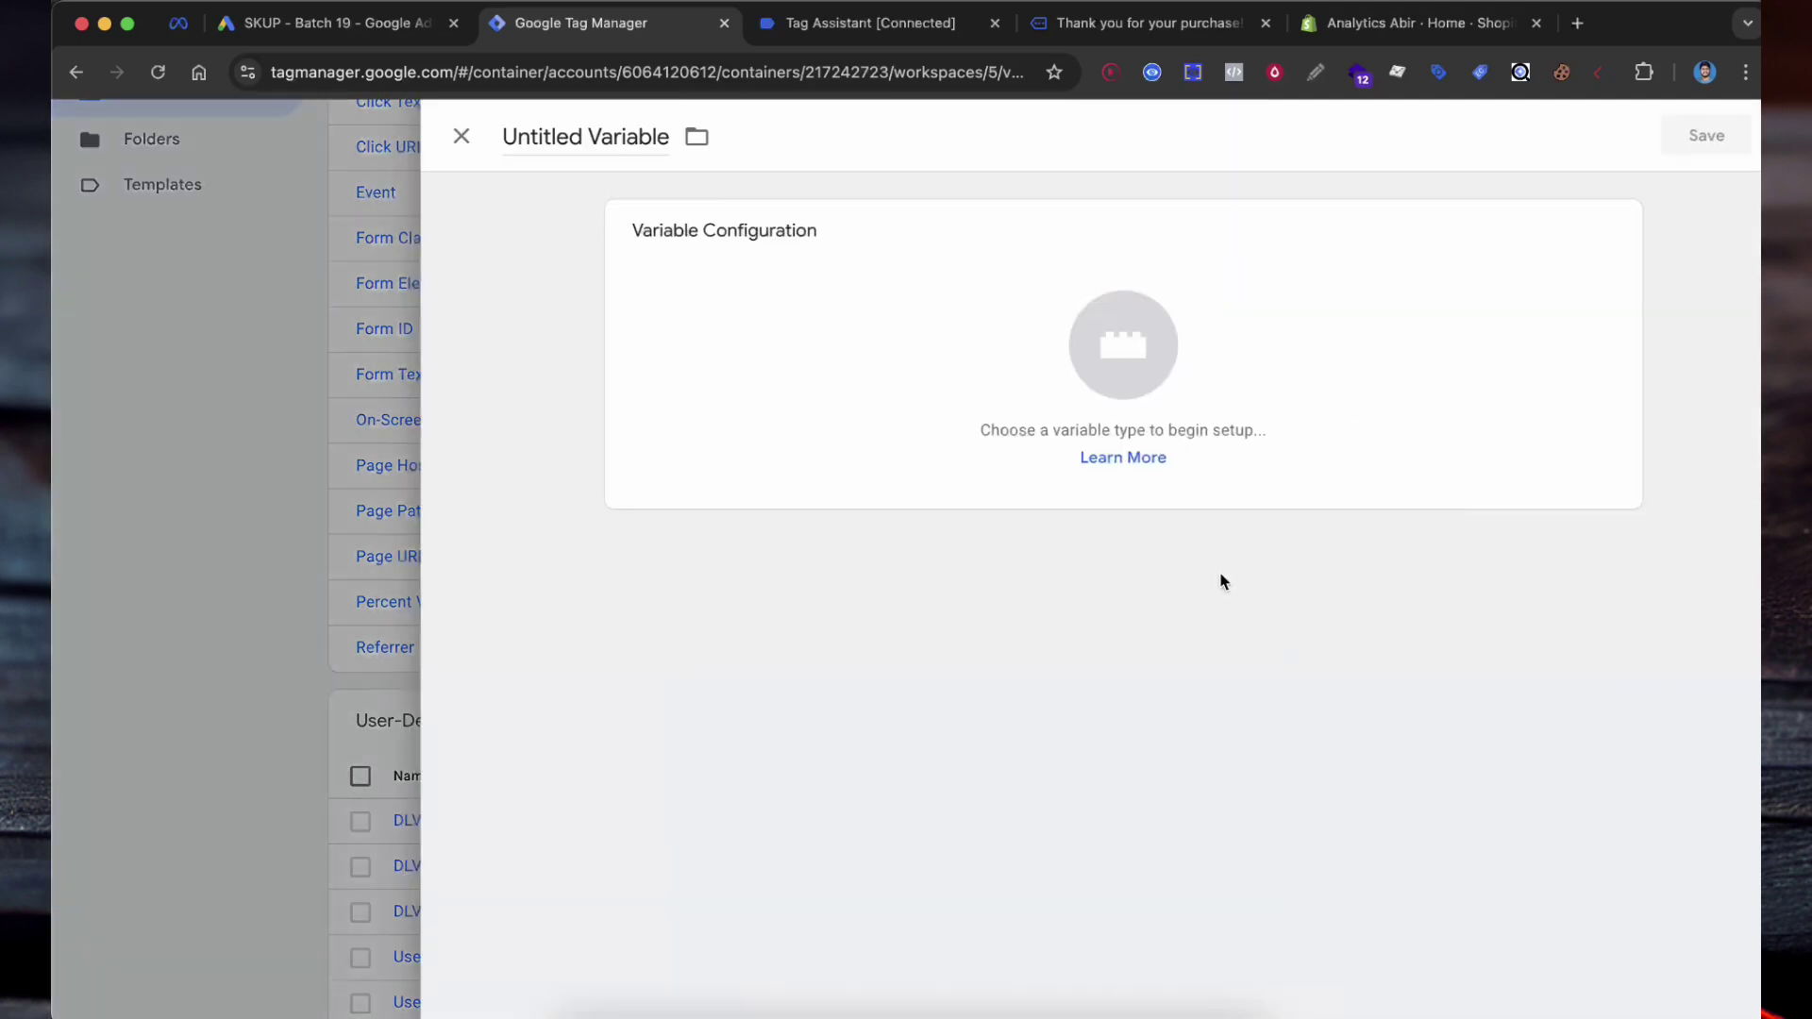
{"action": "left_click", "coordinate": [1277, 449]}
{"action": "scroll", "coordinate": [1347, 526], "scroll_direction": "down", "scroll_amount": 2}
{"action": "left_click", "coordinate": [1267, 693]}
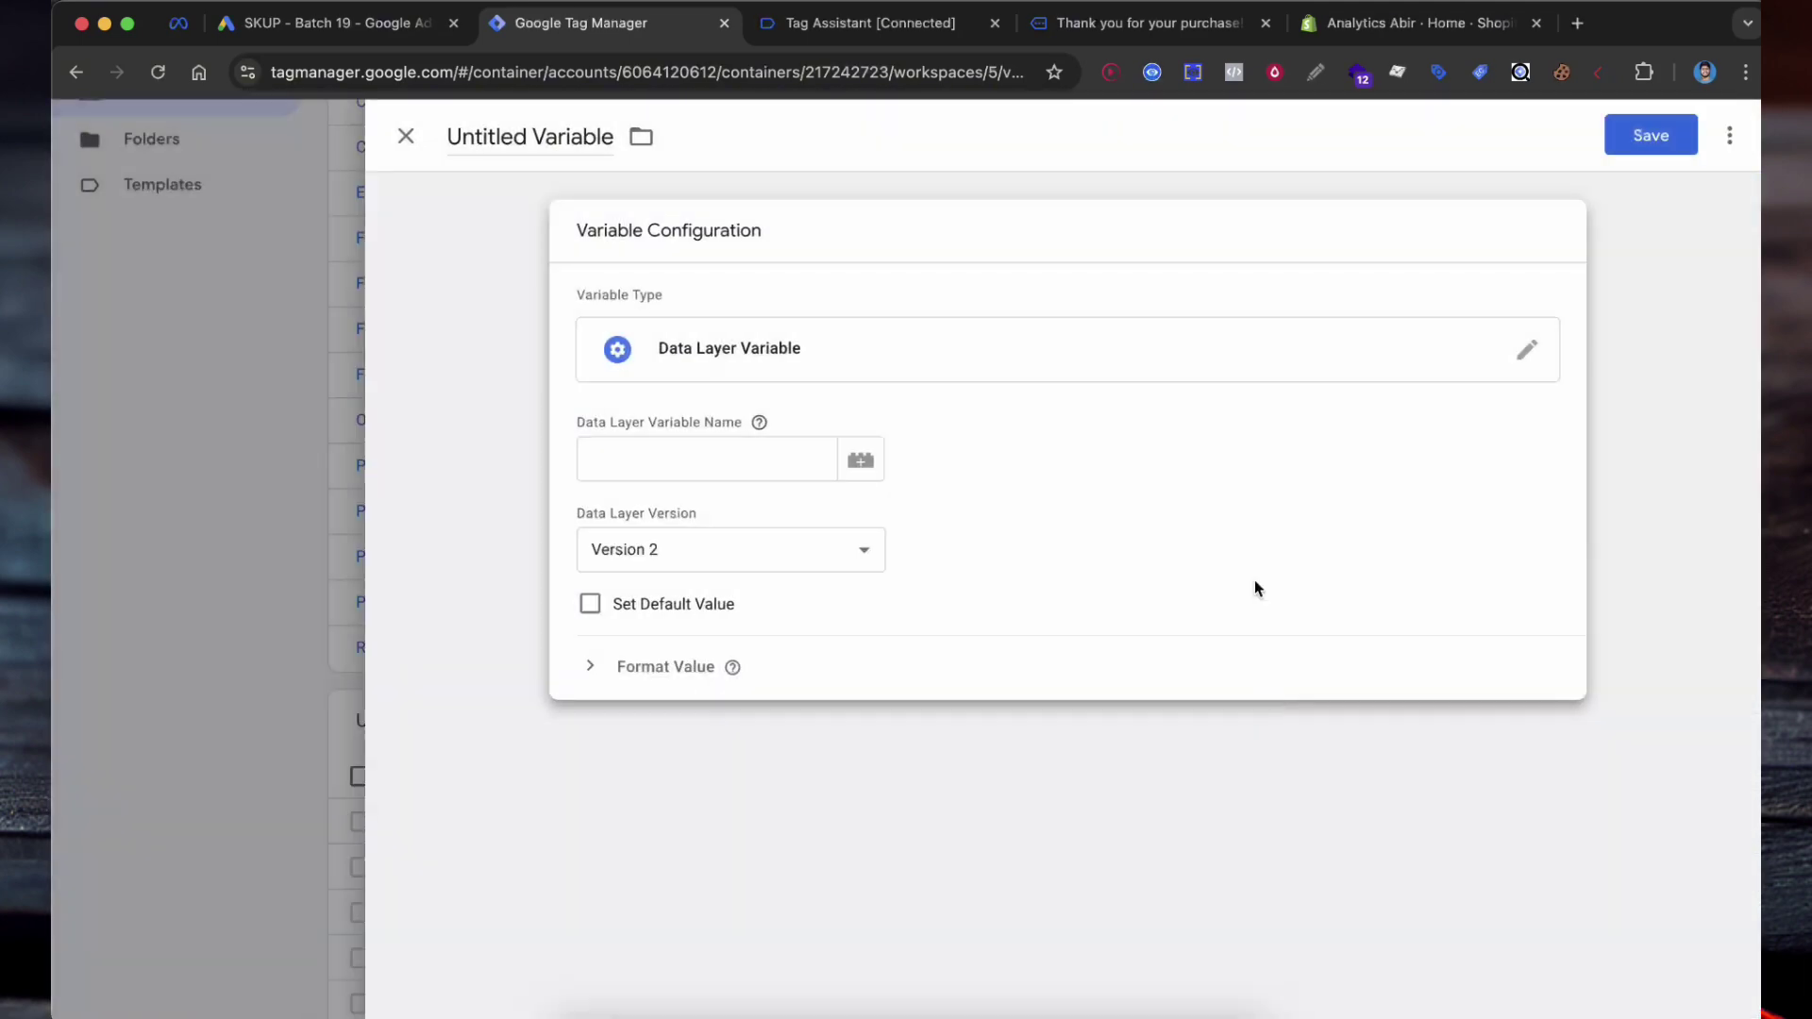
{"action": "left_click", "coordinate": [746, 457]}
{"action": "type", "text": "last_name"}
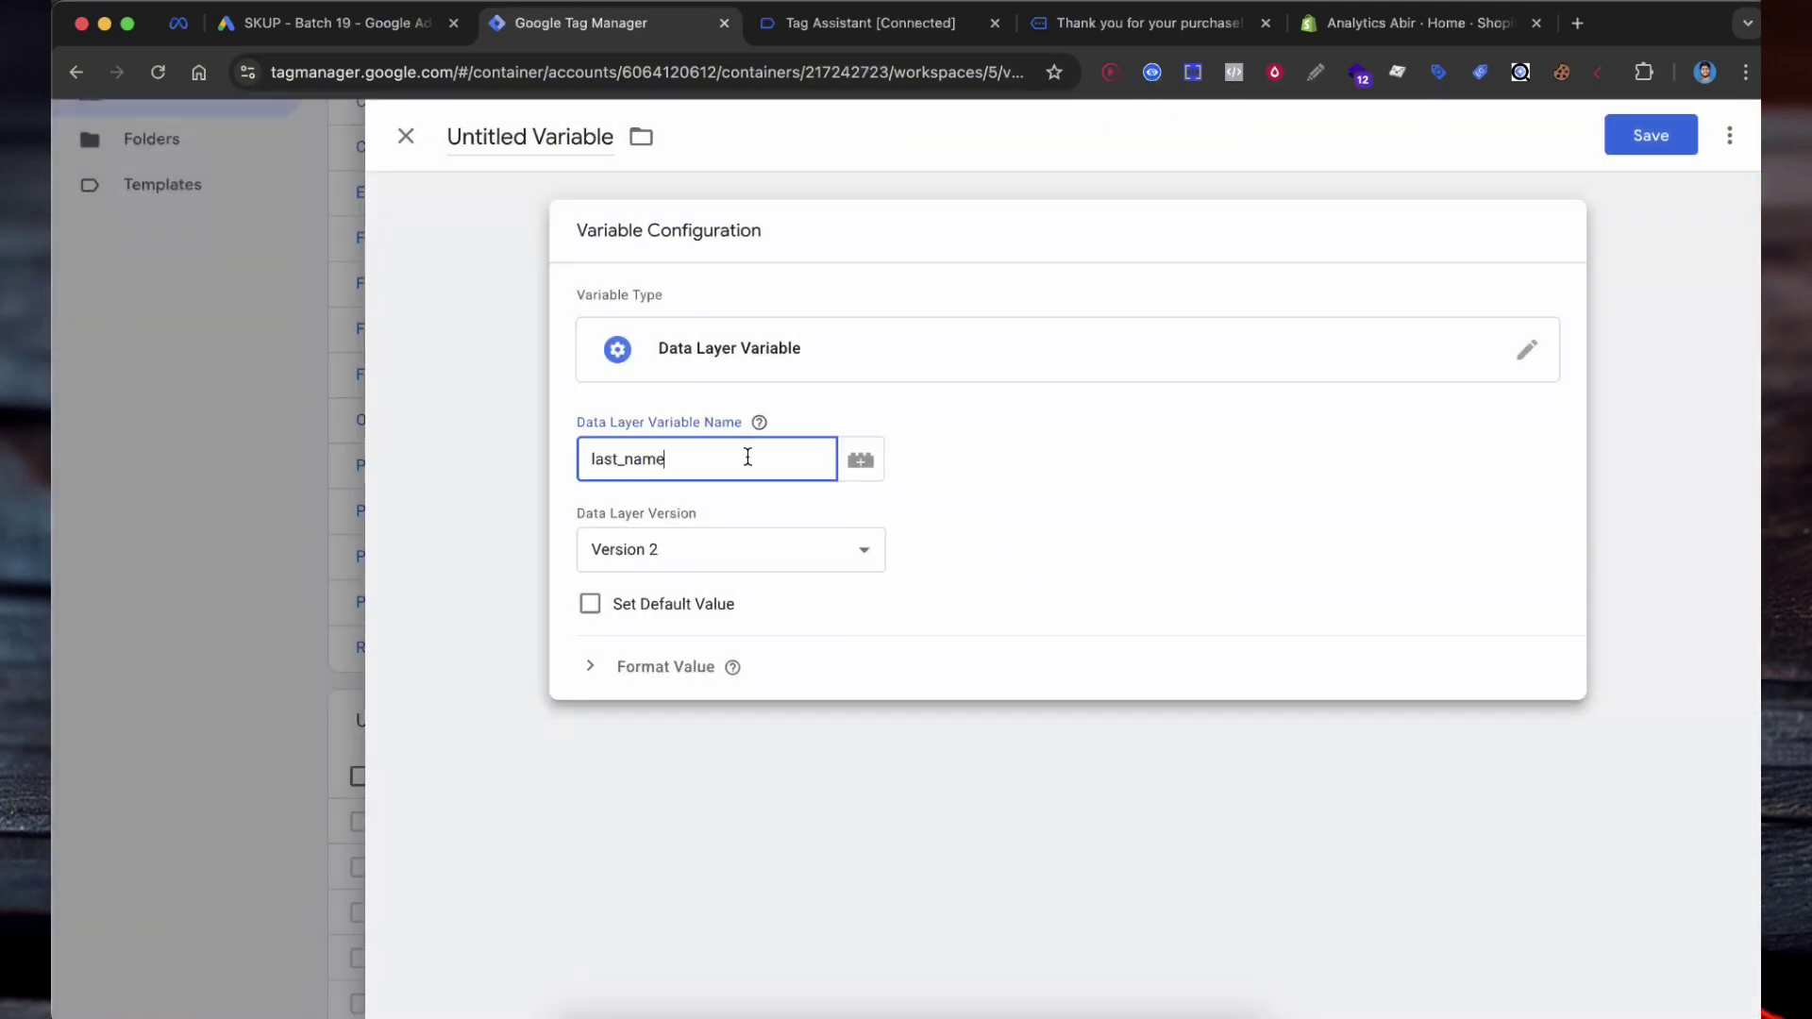
Prefix the last_name key with the copied customer key to form customer.last_name and save the variable as User - Last Name
{"action": "left_click", "coordinate": [1147, 23]}
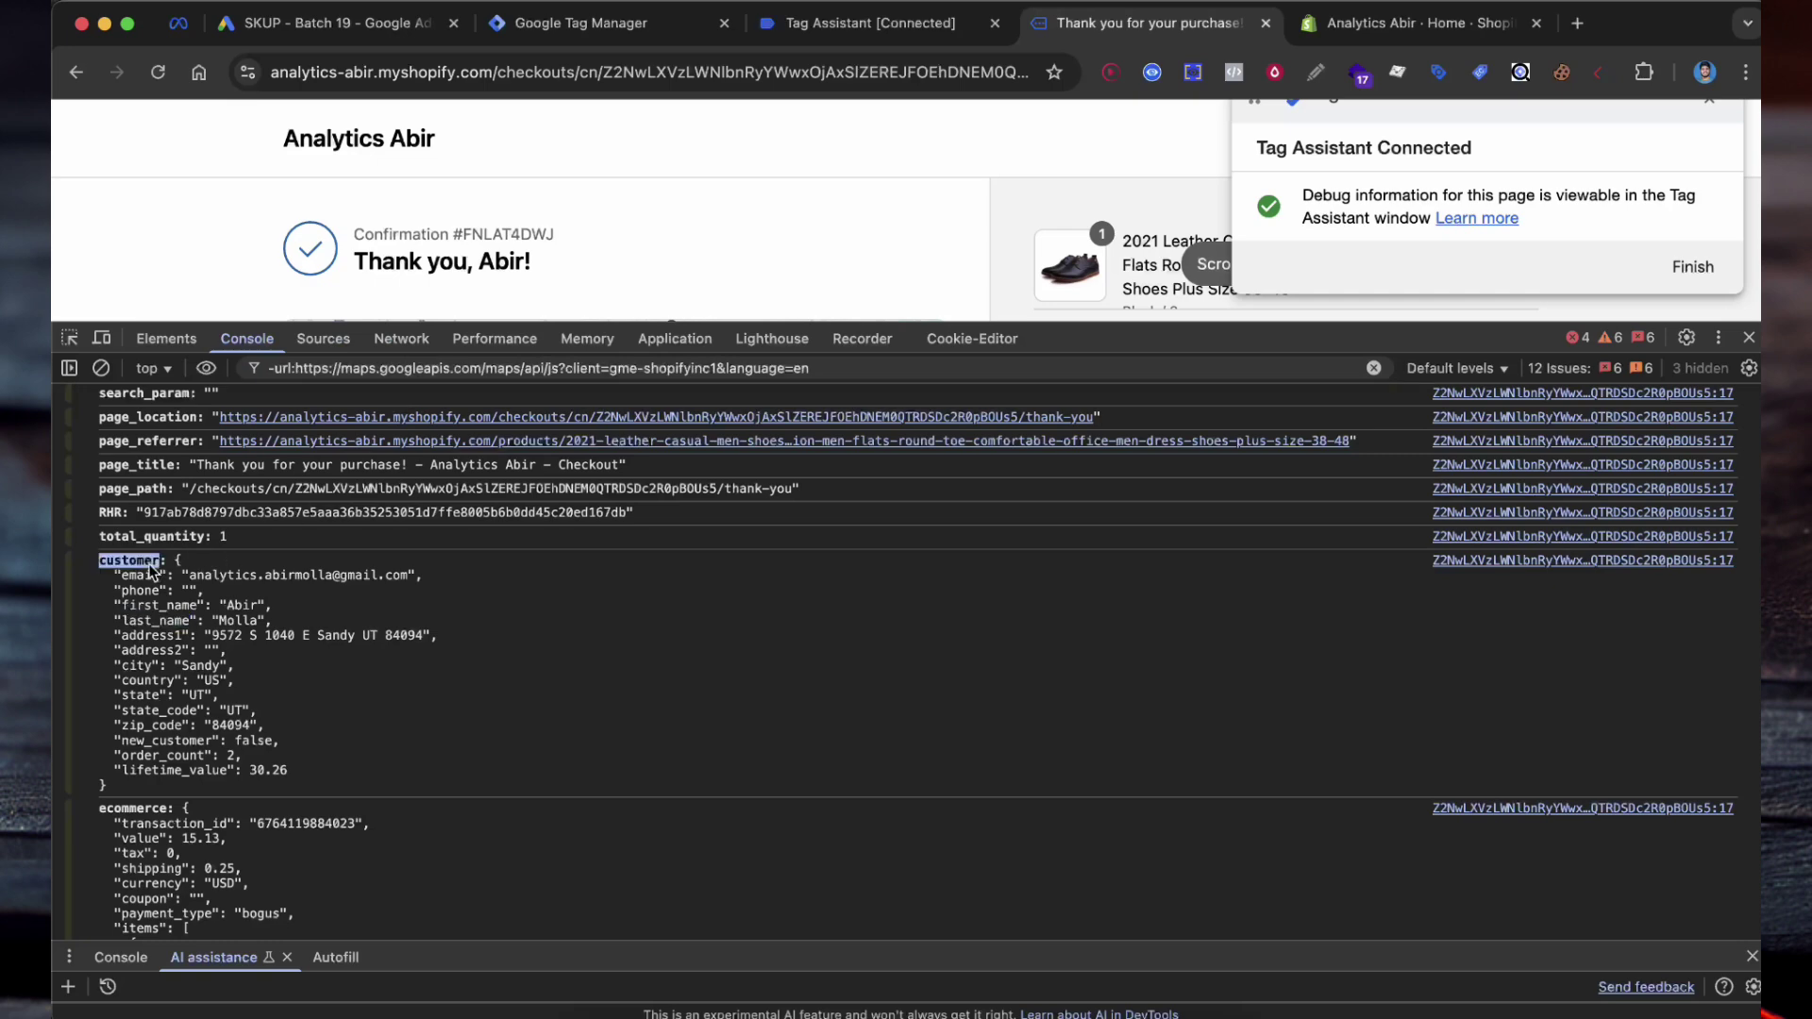
{"action": "left_click", "coordinate": [660, 23]}
{"action": "left_click", "coordinate": [591, 459]}
{"action": "key", "text": "super+v"}
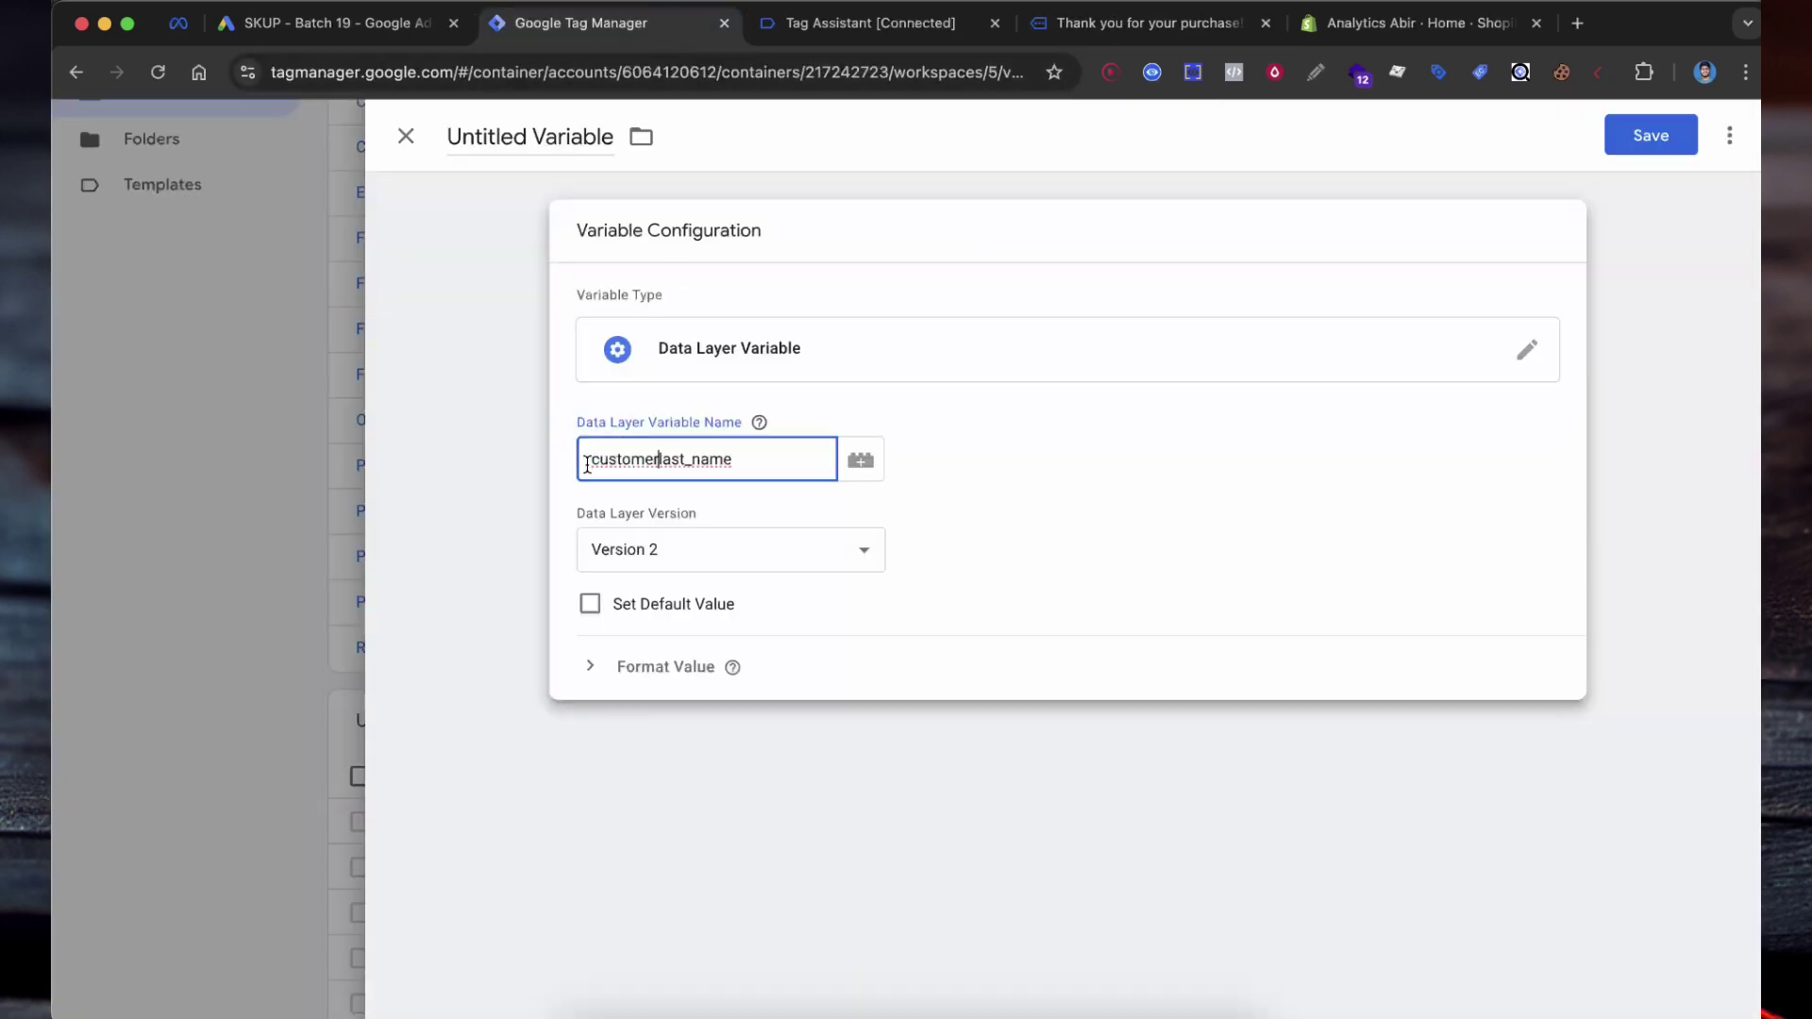
{"action": "type", "text": "."}
{"action": "left_click", "coordinate": [1651, 135]}
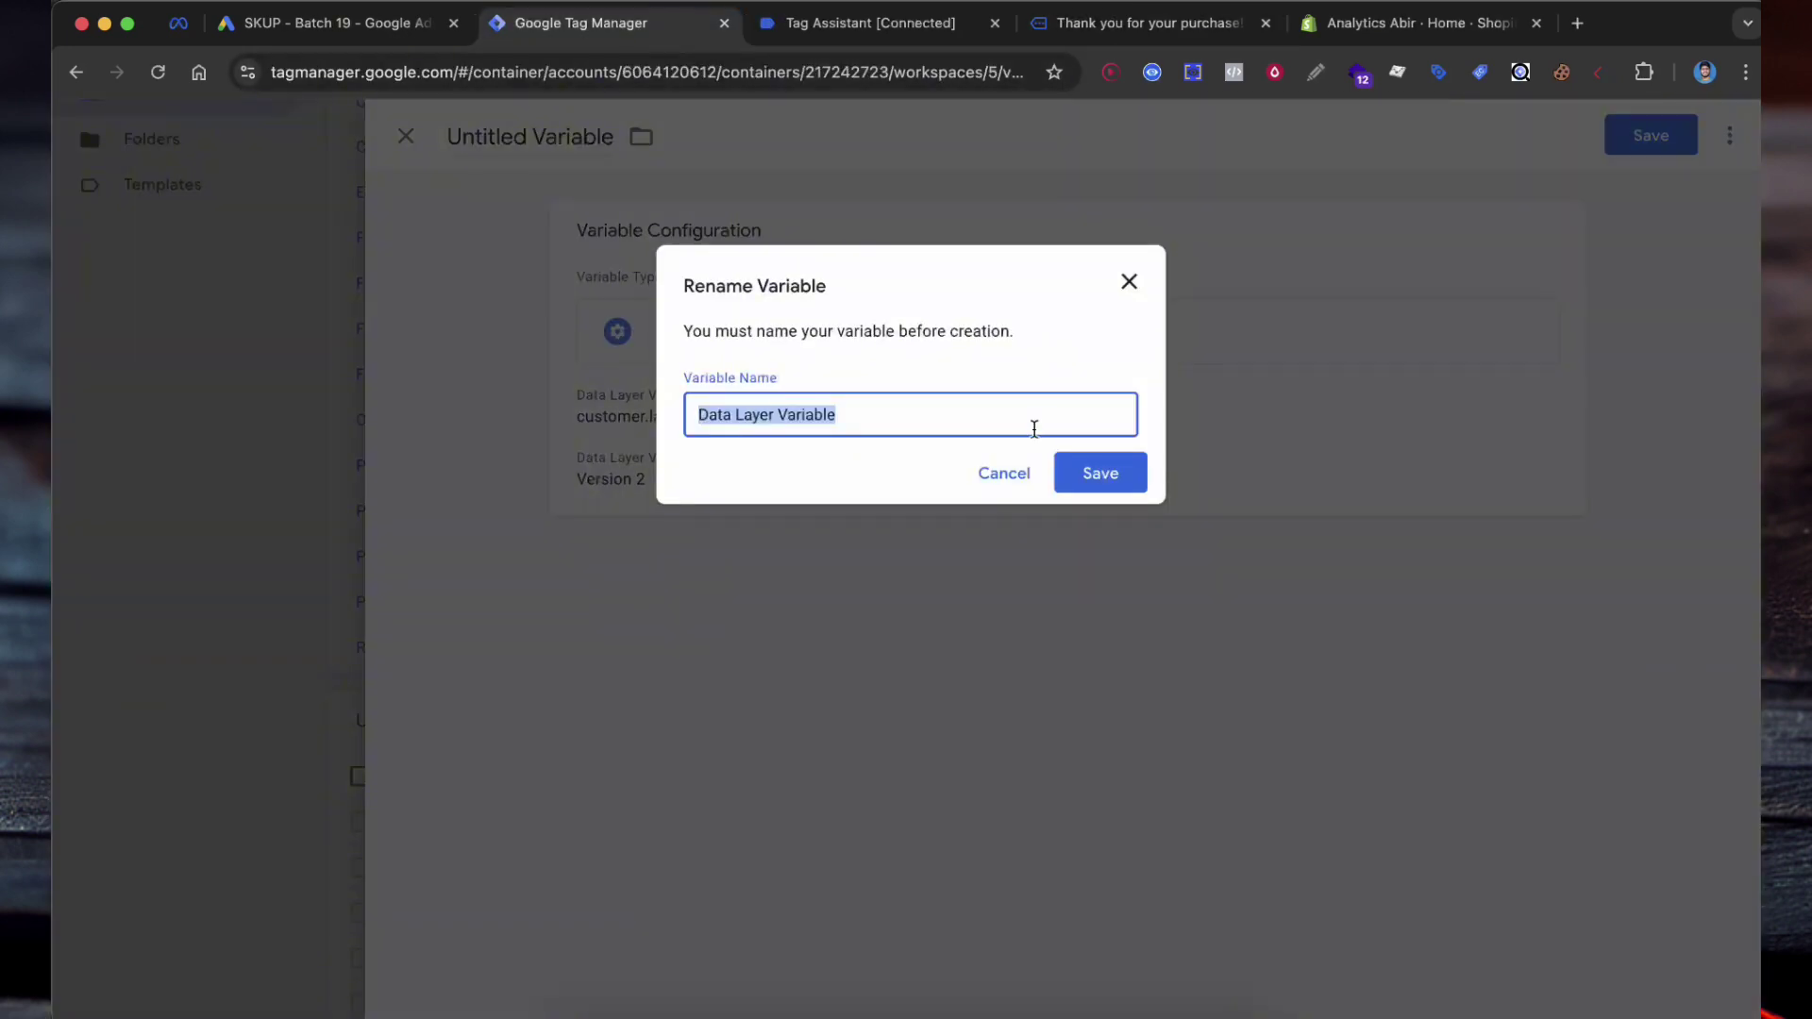
{"action": "type", "text": "User - Last Name"}
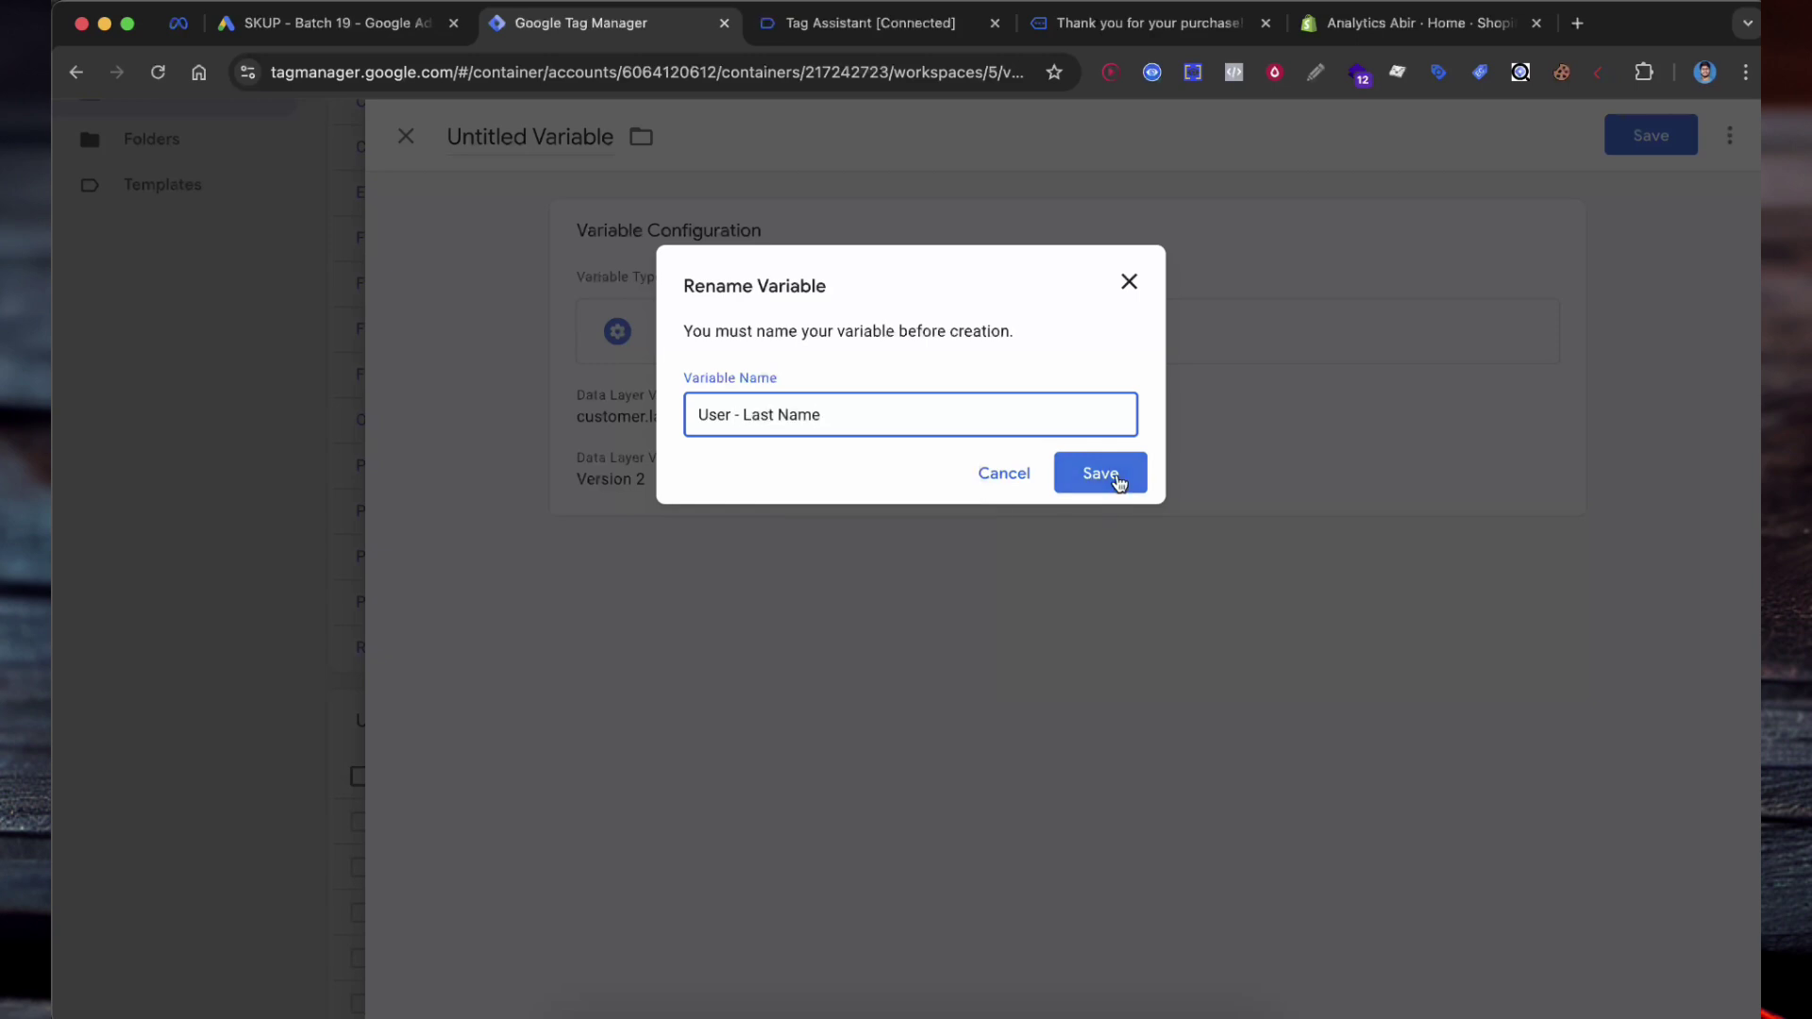
{"action": "left_click", "coordinate": [1114, 476]}
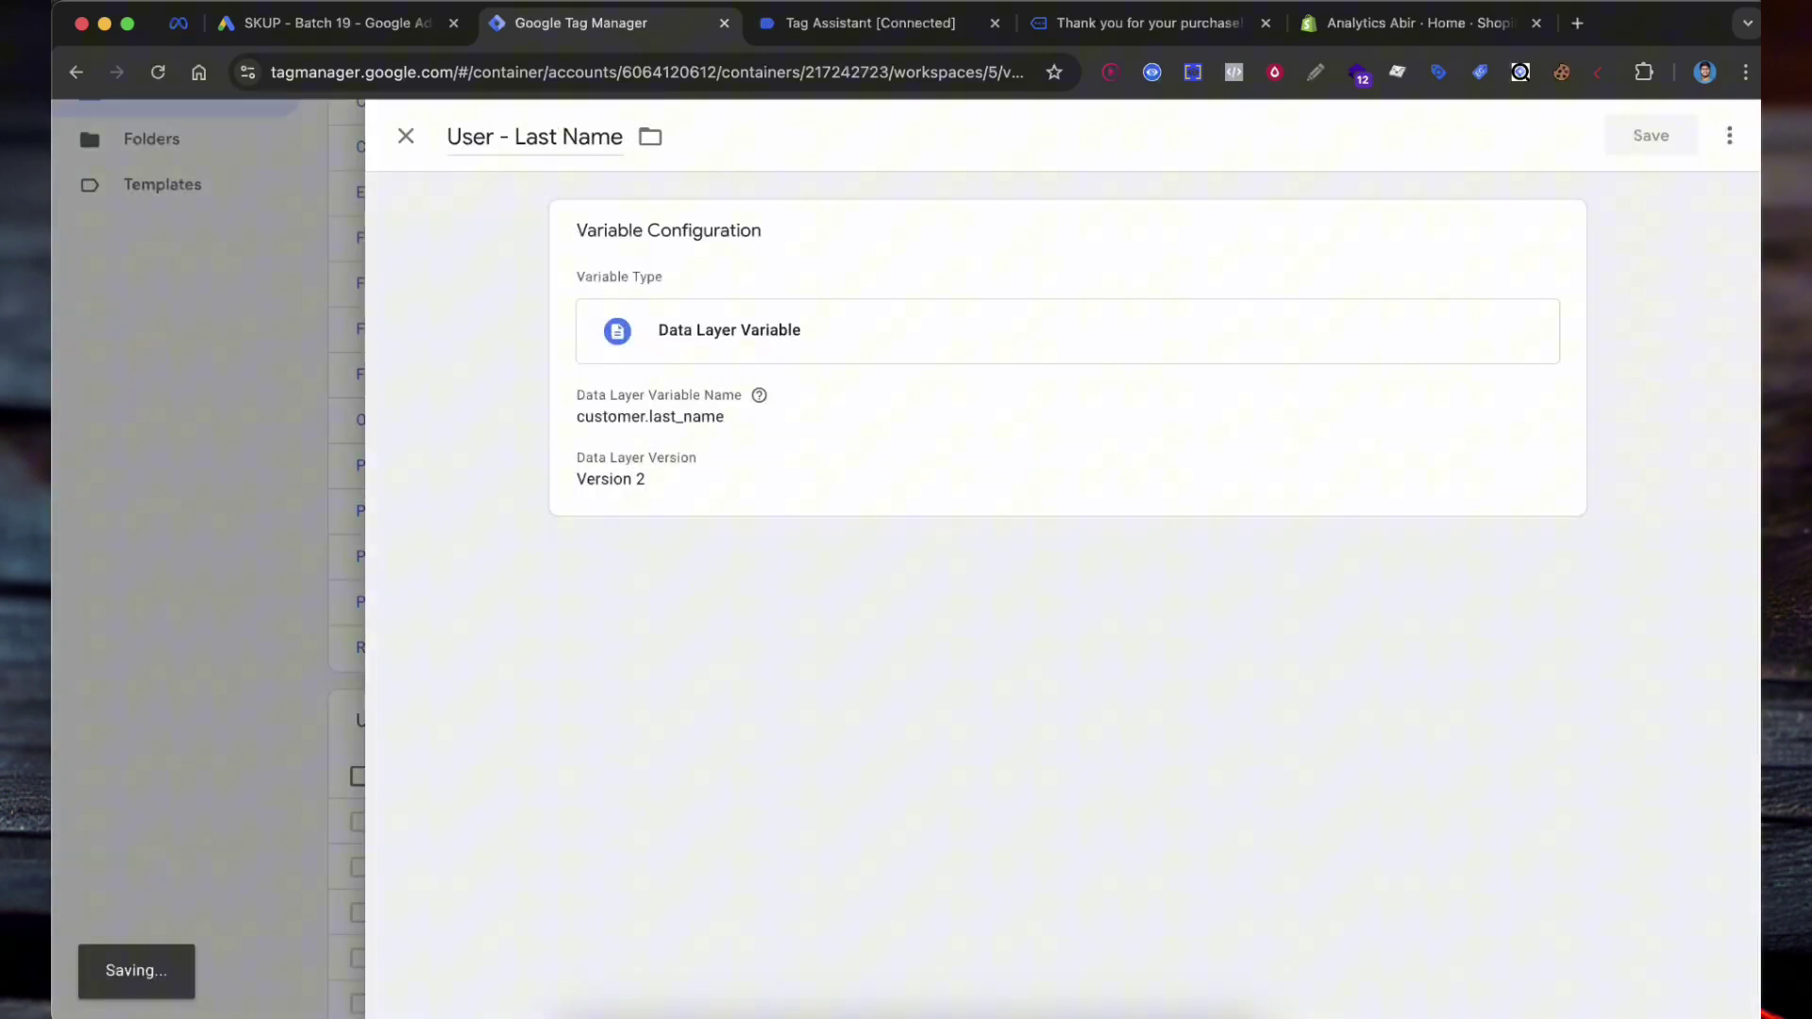
Take the address1 key from the console's customer data and create a Data Layer Variable with the name customer.address1
{"action": "left_click", "coordinate": [1117, 25]}
{"action": "scroll", "coordinate": [551, 302], "scroll_direction": "down", "scroll_amount": 1}
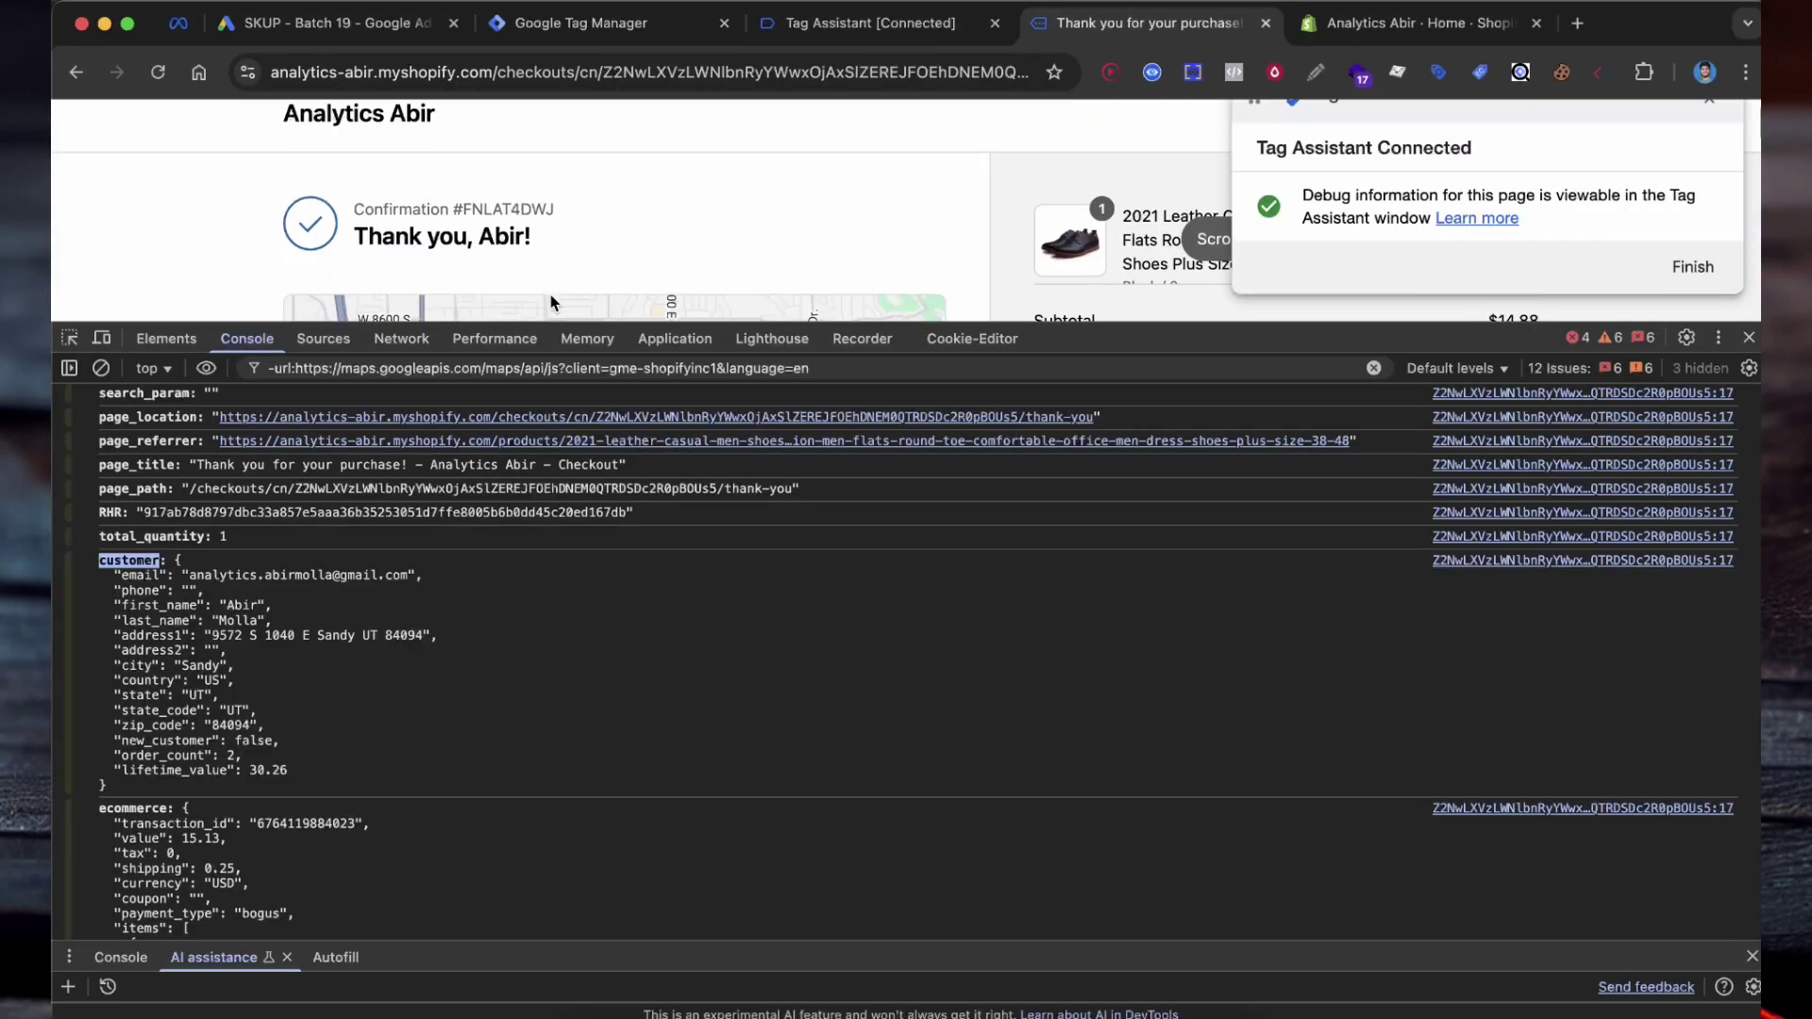
{"action": "scroll", "coordinate": [551, 302], "scroll_direction": "up", "scroll_amount": 1}
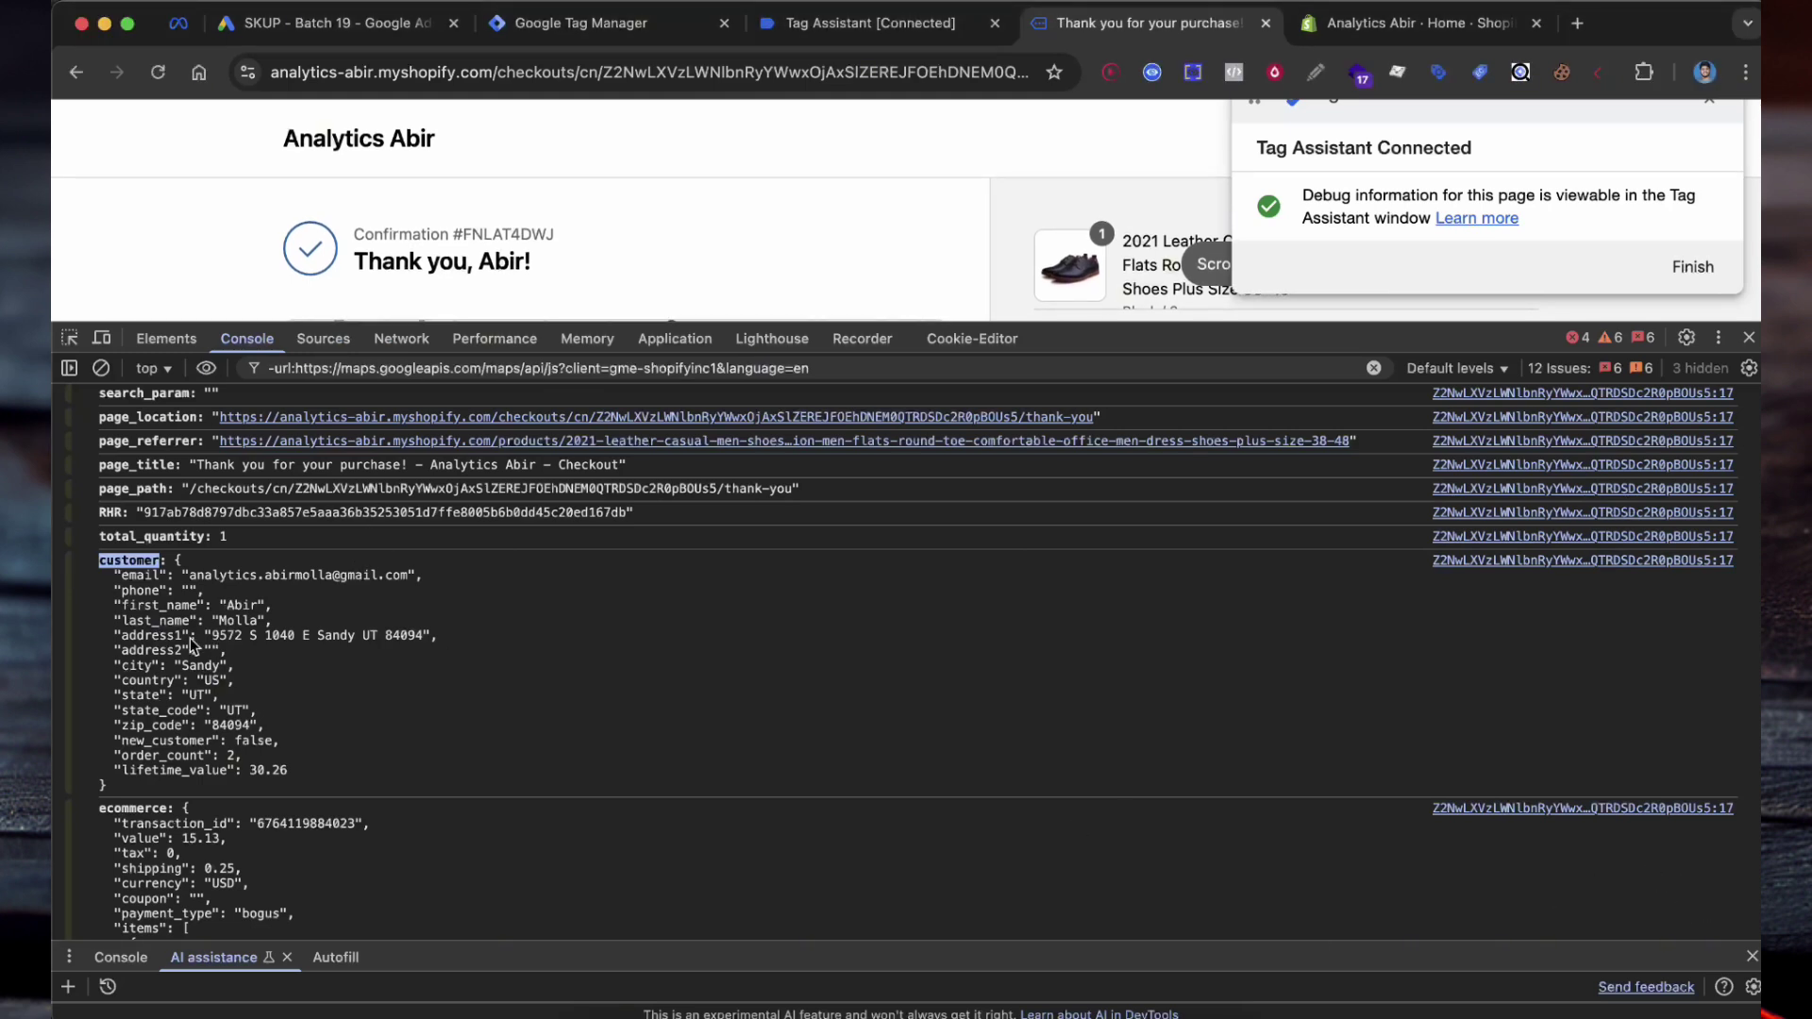
{"action": "double_click", "coordinate": [151, 636]}
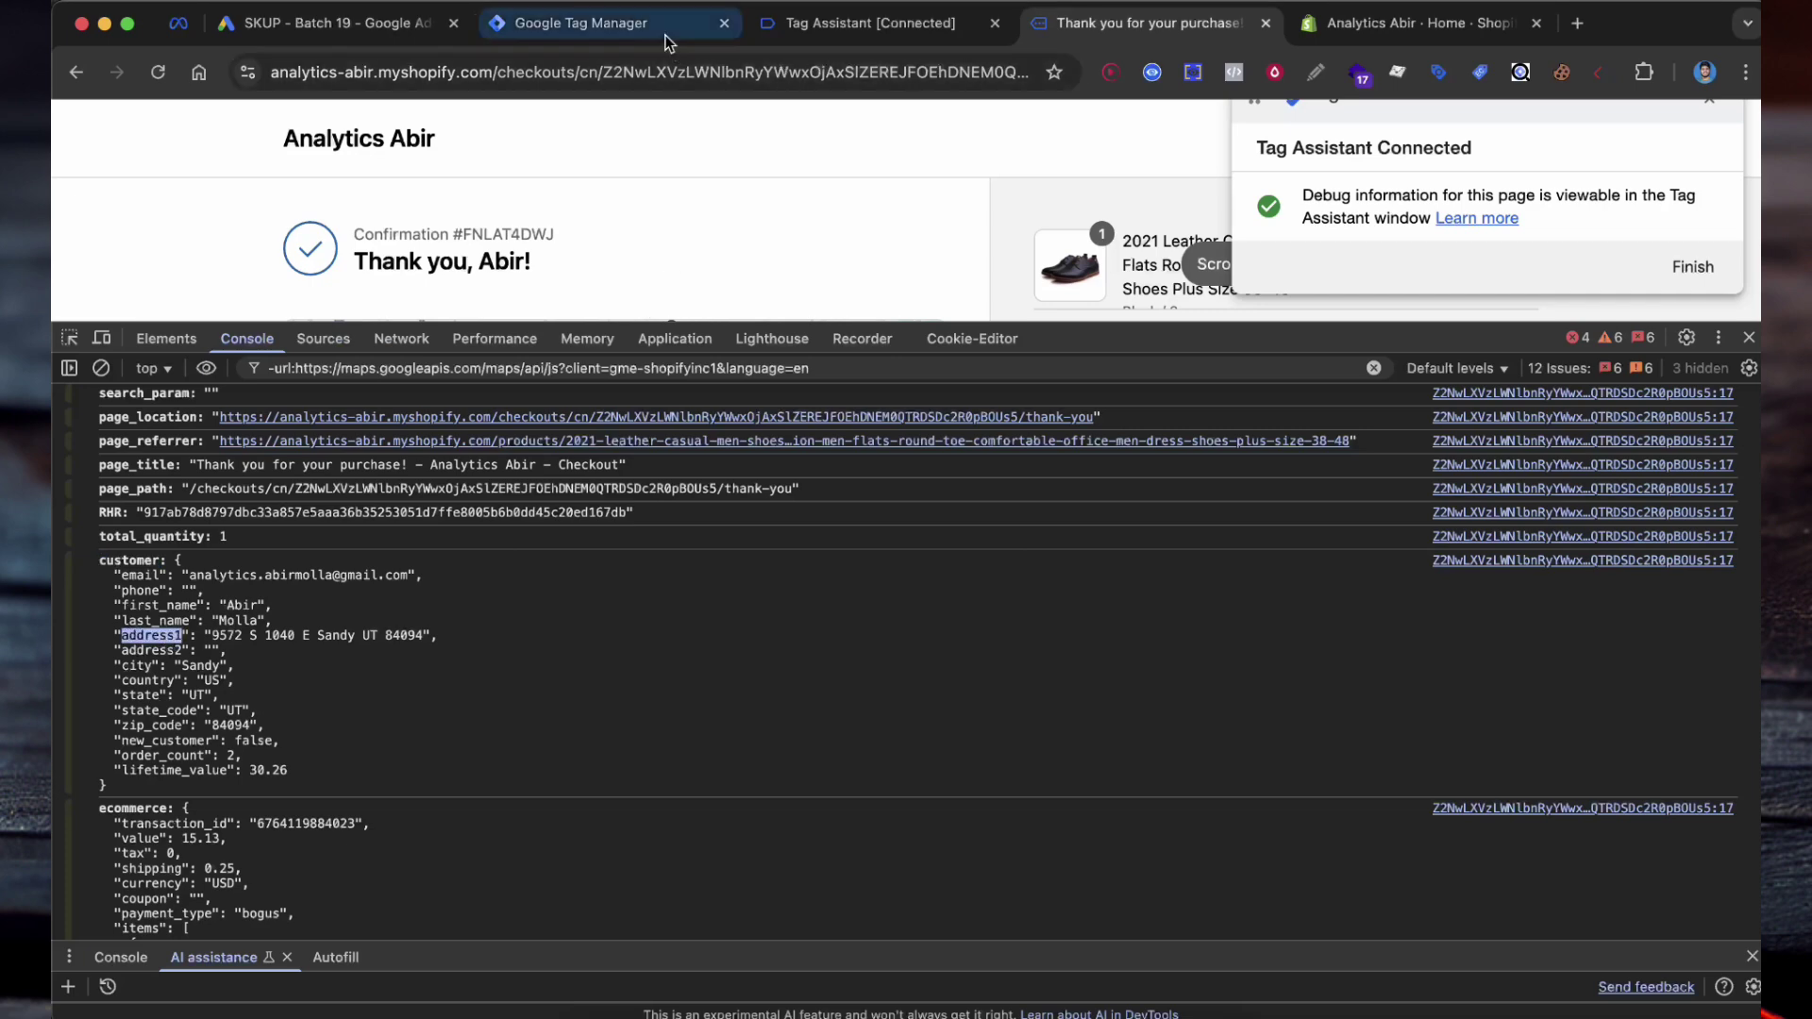
{"action": "left_click", "coordinate": [604, 22]}
{"action": "left_click", "coordinate": [1699, 736]}
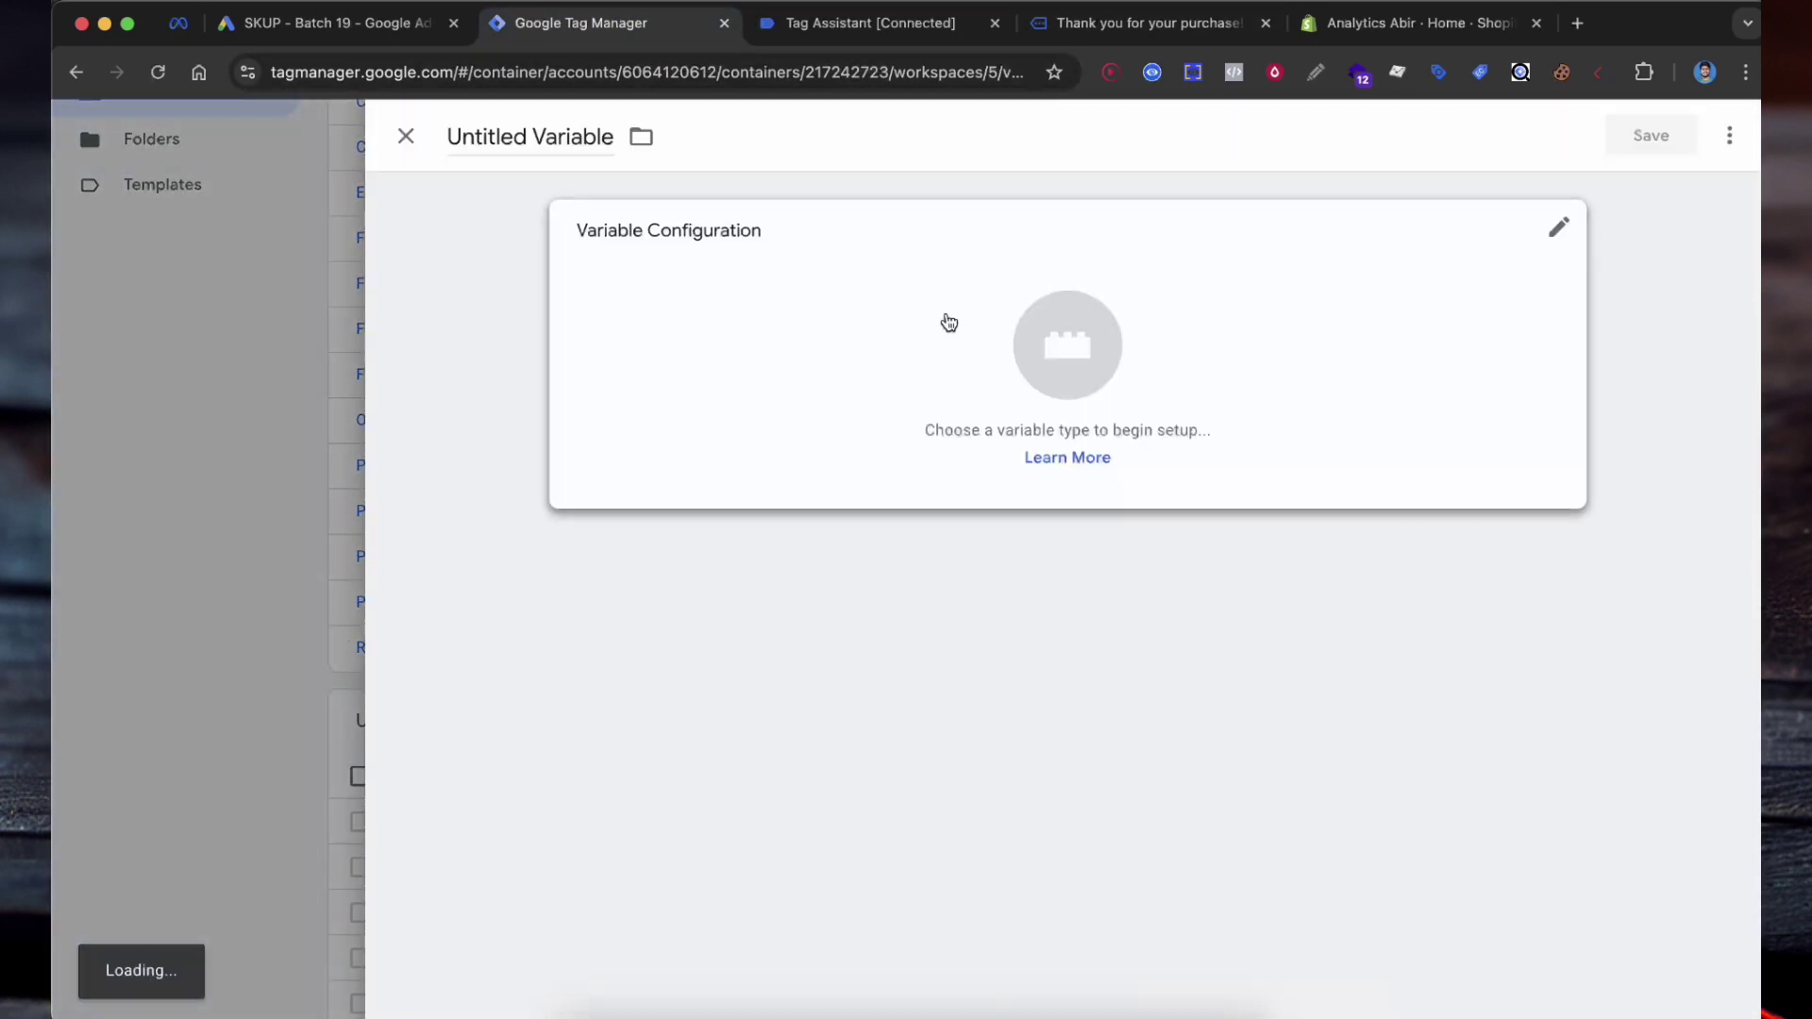
{"action": "left_click", "coordinate": [942, 320]}
{"action": "scroll", "coordinate": [1092, 478], "scroll_direction": "down", "scroll_amount": 2}
{"action": "left_click", "coordinate": [1210, 782]}
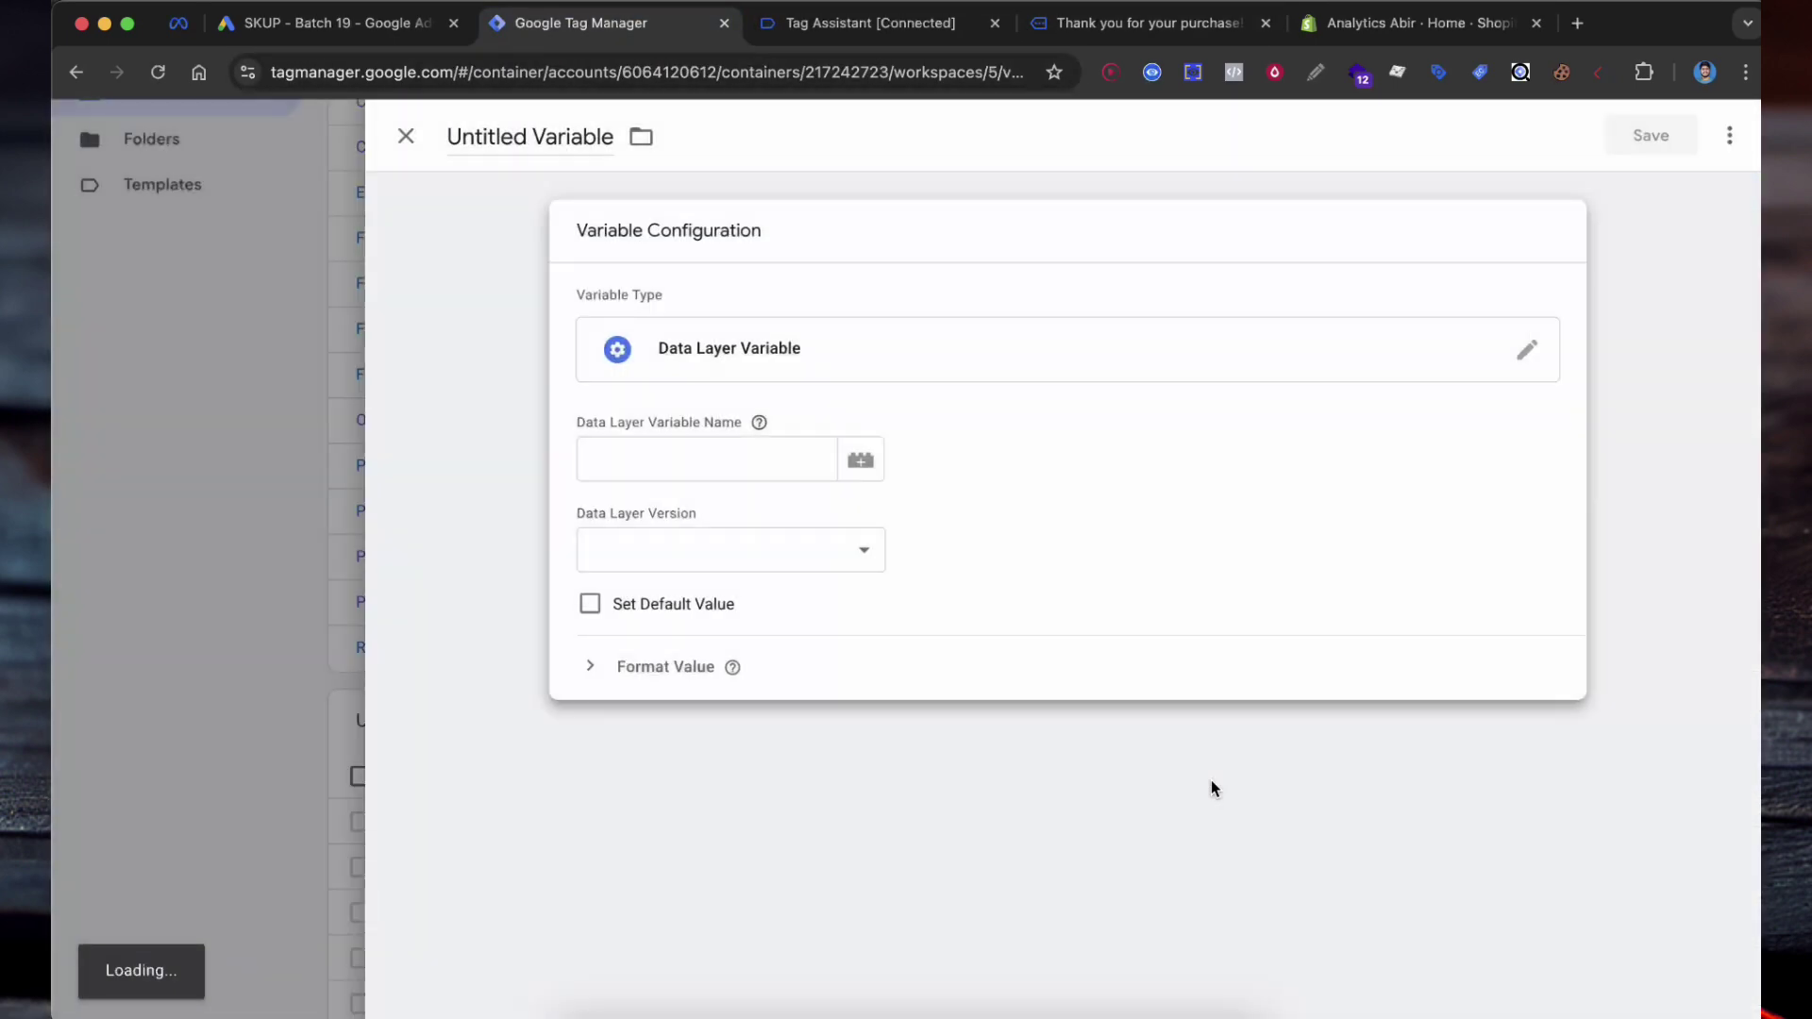
{"action": "left_click", "coordinate": [760, 459]}
{"action": "type", "text": "customer"}
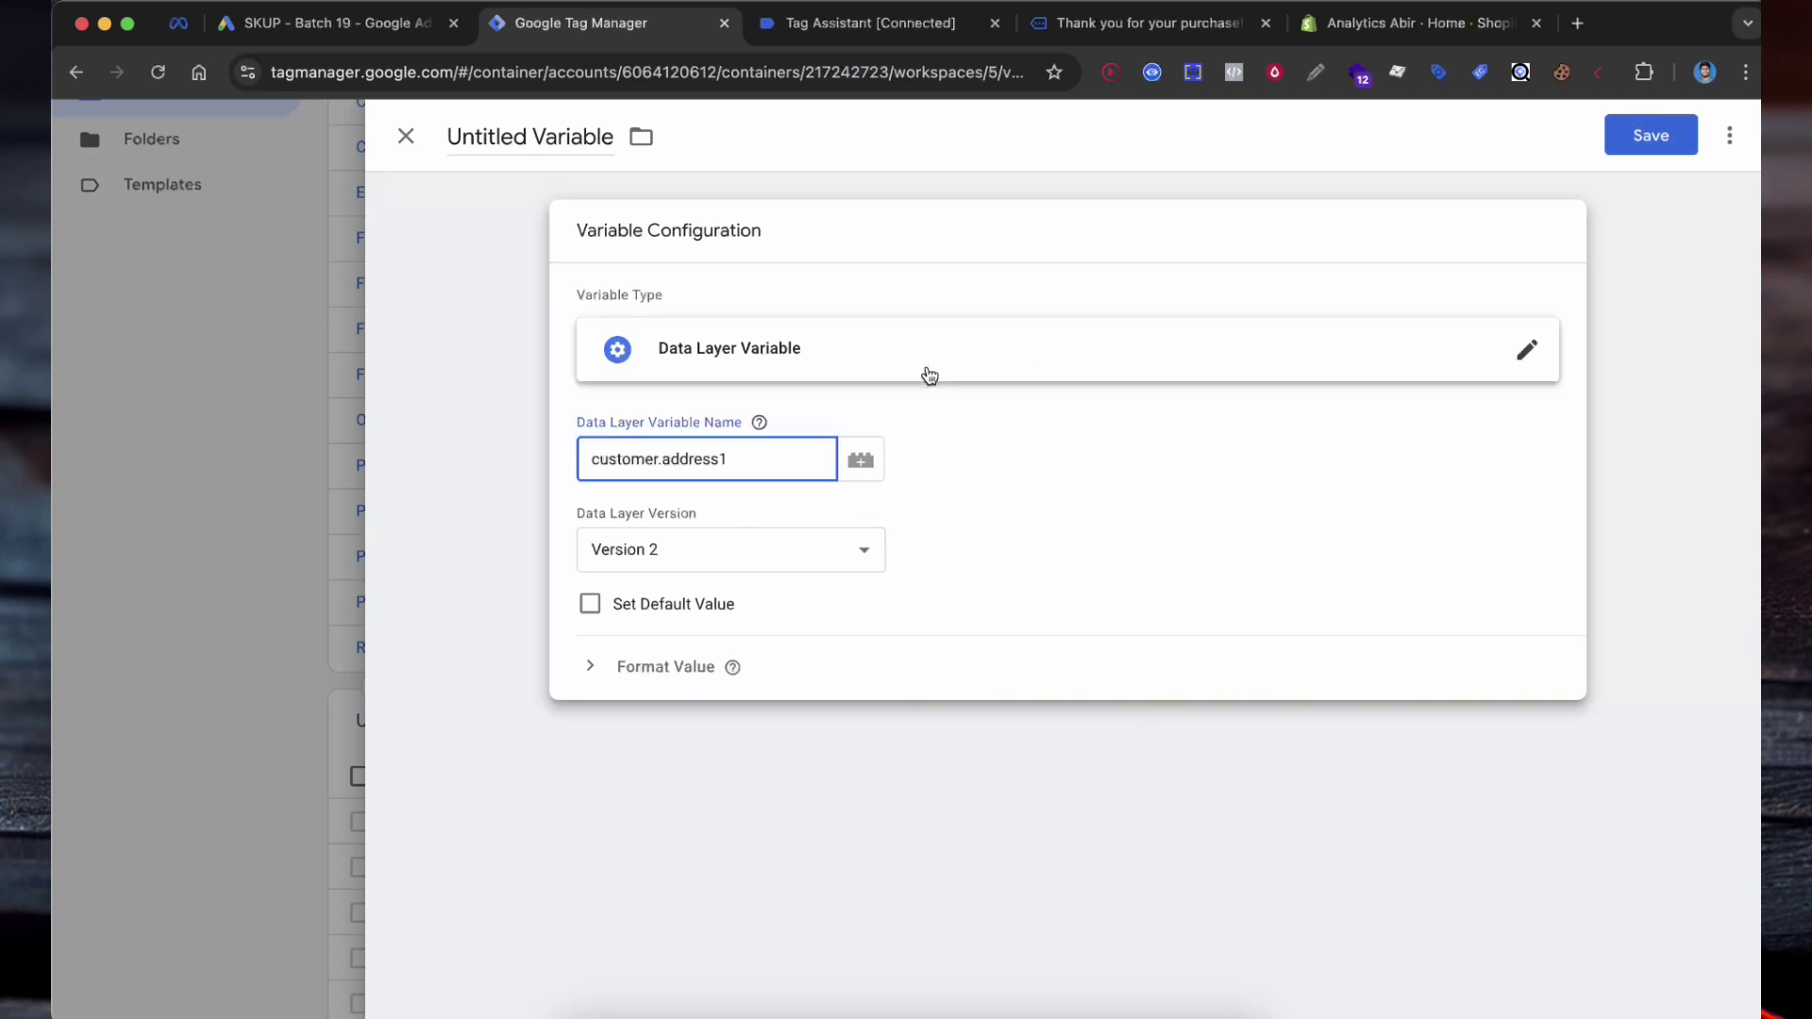
Save the customer.address1 variable under the name User - Address 1
{"action": "left_click", "coordinate": [1650, 135]}
{"action": "type", "text": "Use"}
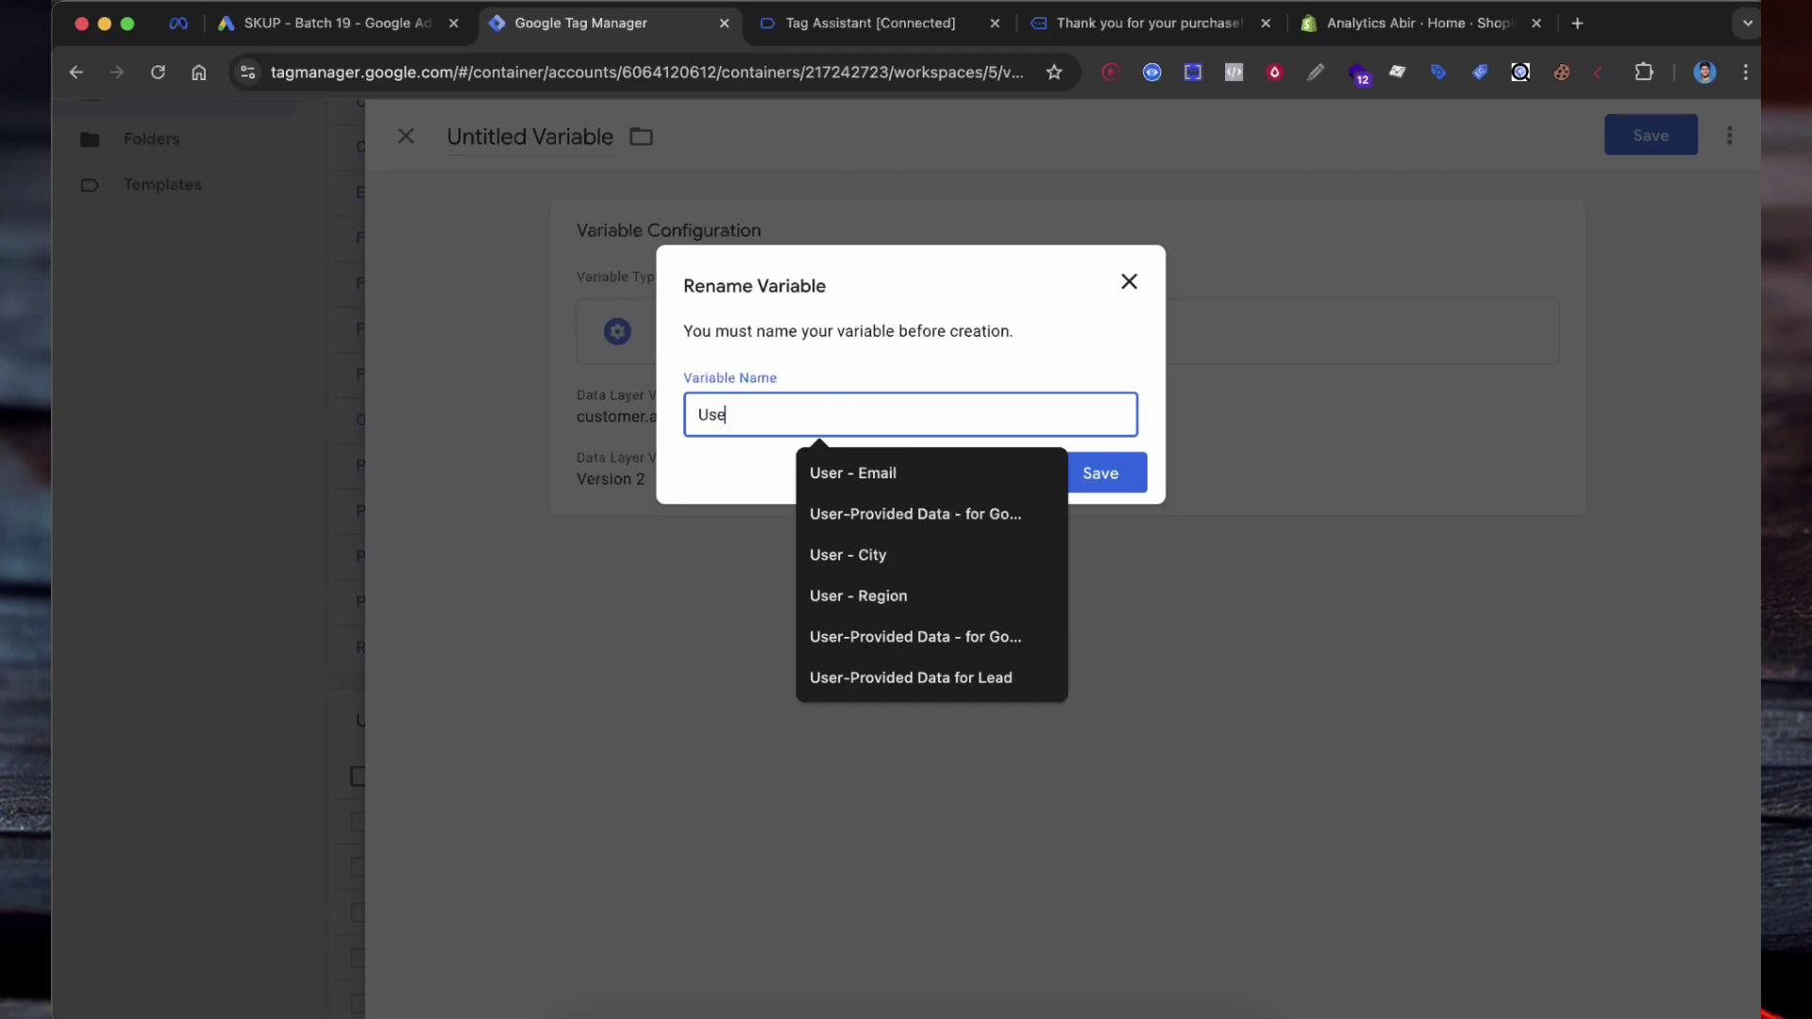
{"action": "type", "text": "r - Addres"}
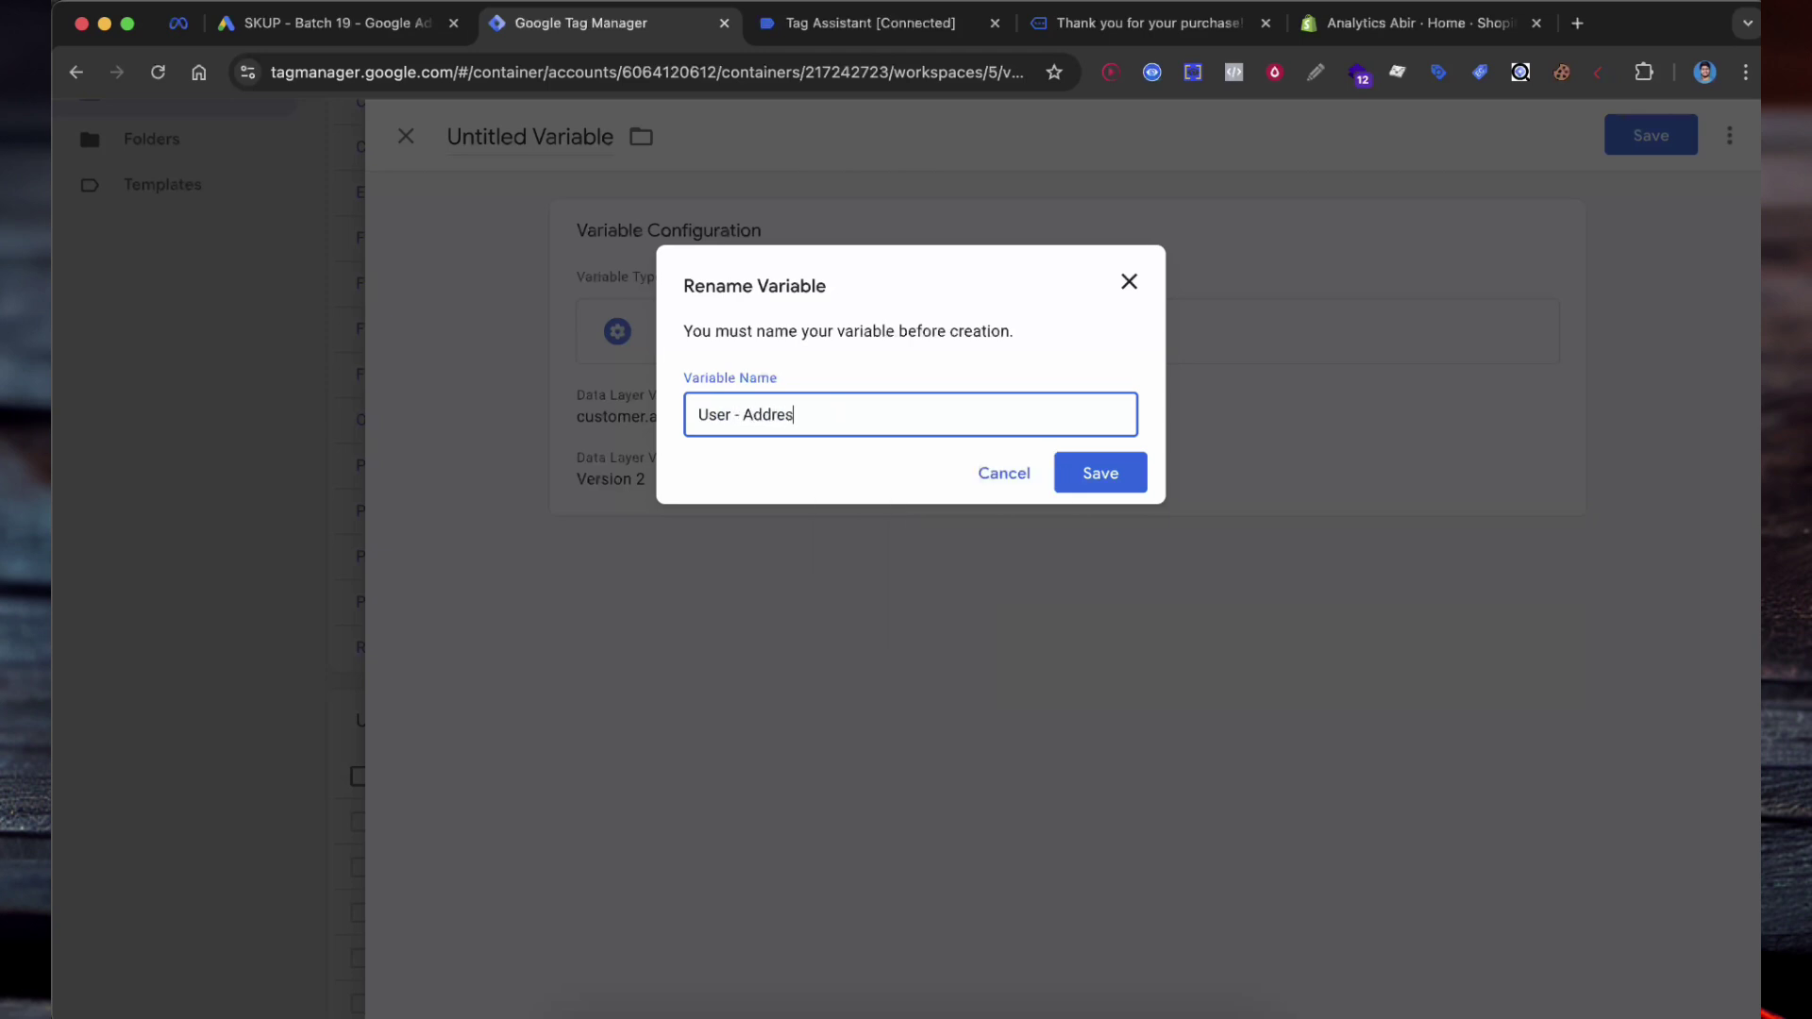
{"action": "type", "text": "s 1"}
{"action": "key", "text": "Return"}
Take the city key from the console's customer data and create a Data Layer Variable with the name customer.city
{"action": "left_click", "coordinate": [1141, 23]}
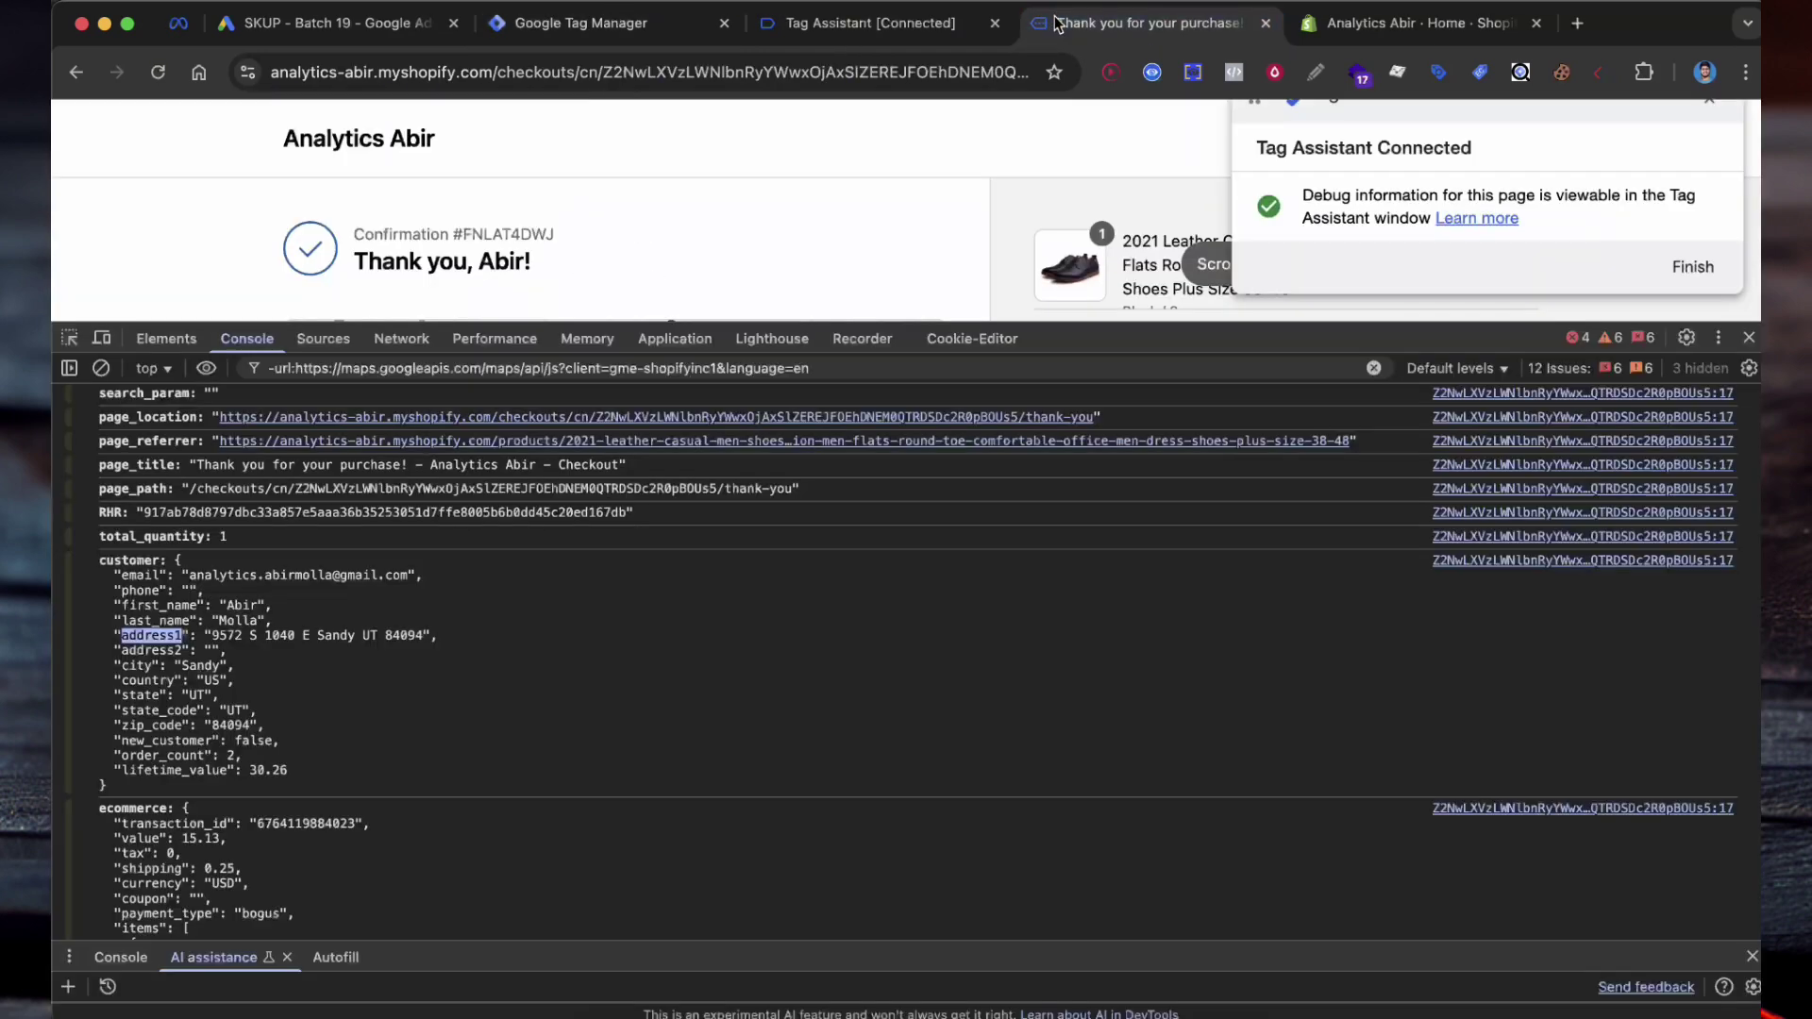
{"action": "double_click", "coordinate": [139, 666]}
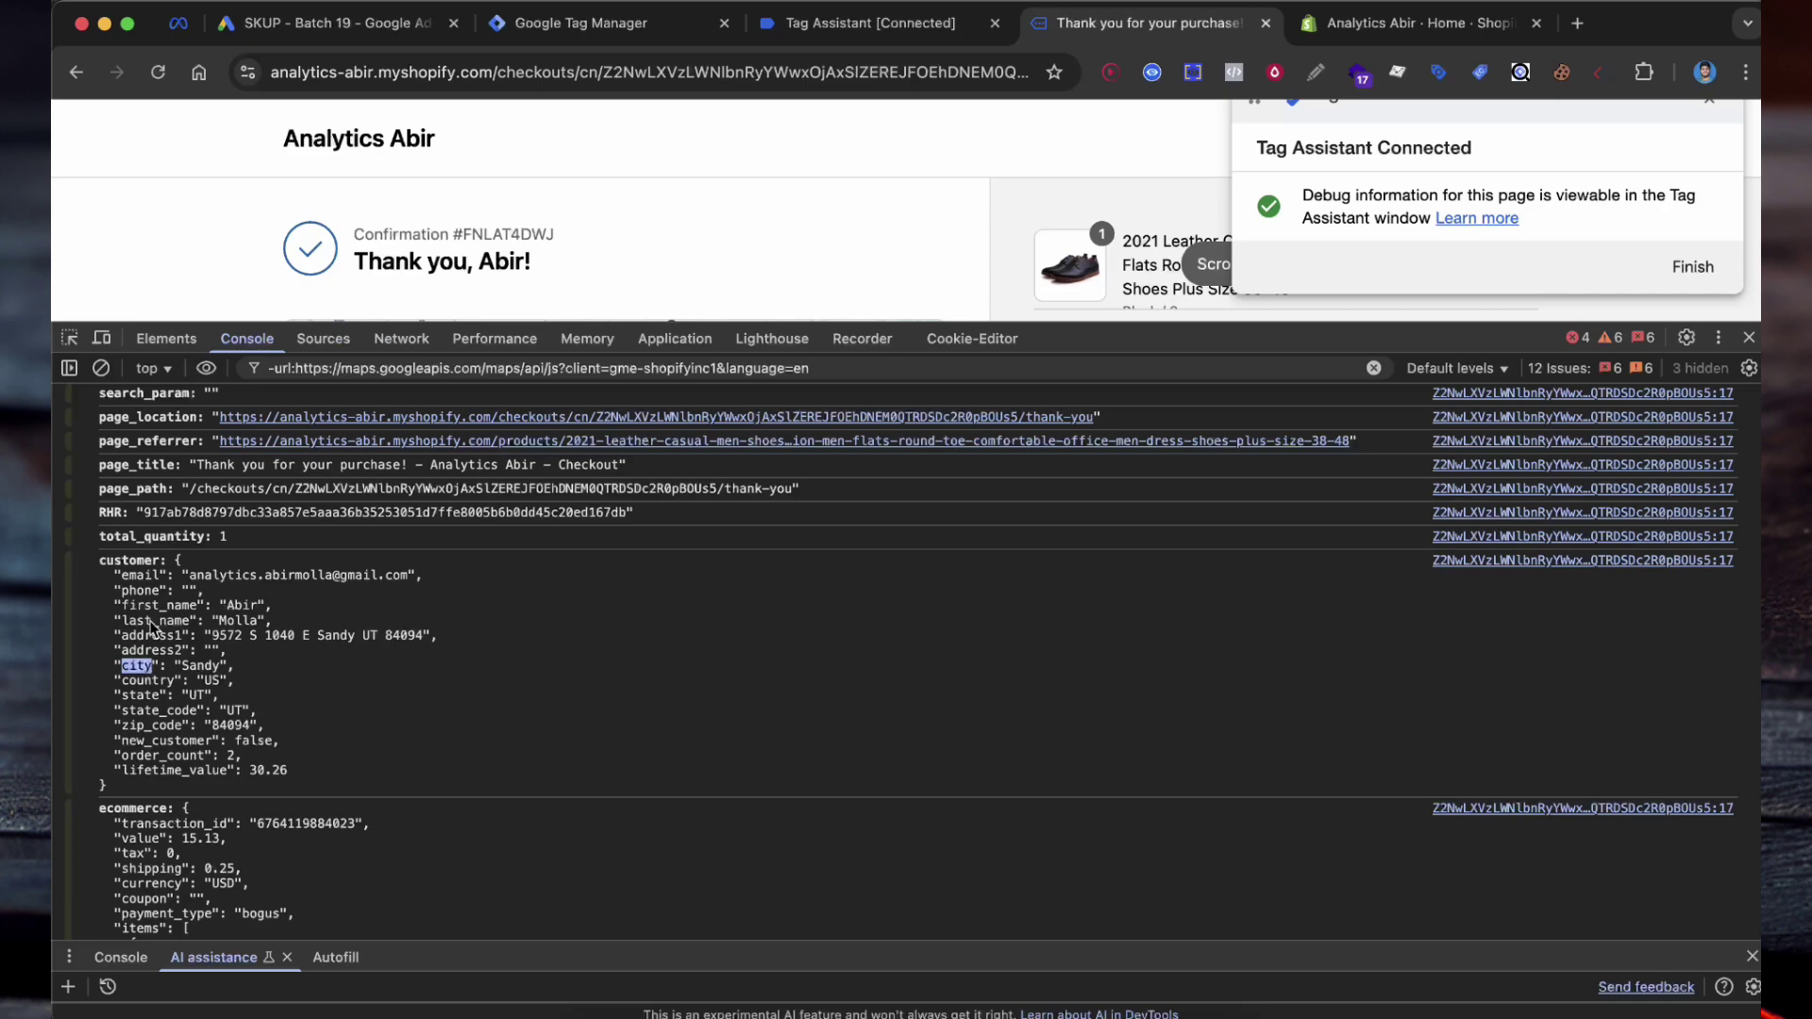
{"action": "left_click", "coordinate": [592, 21]}
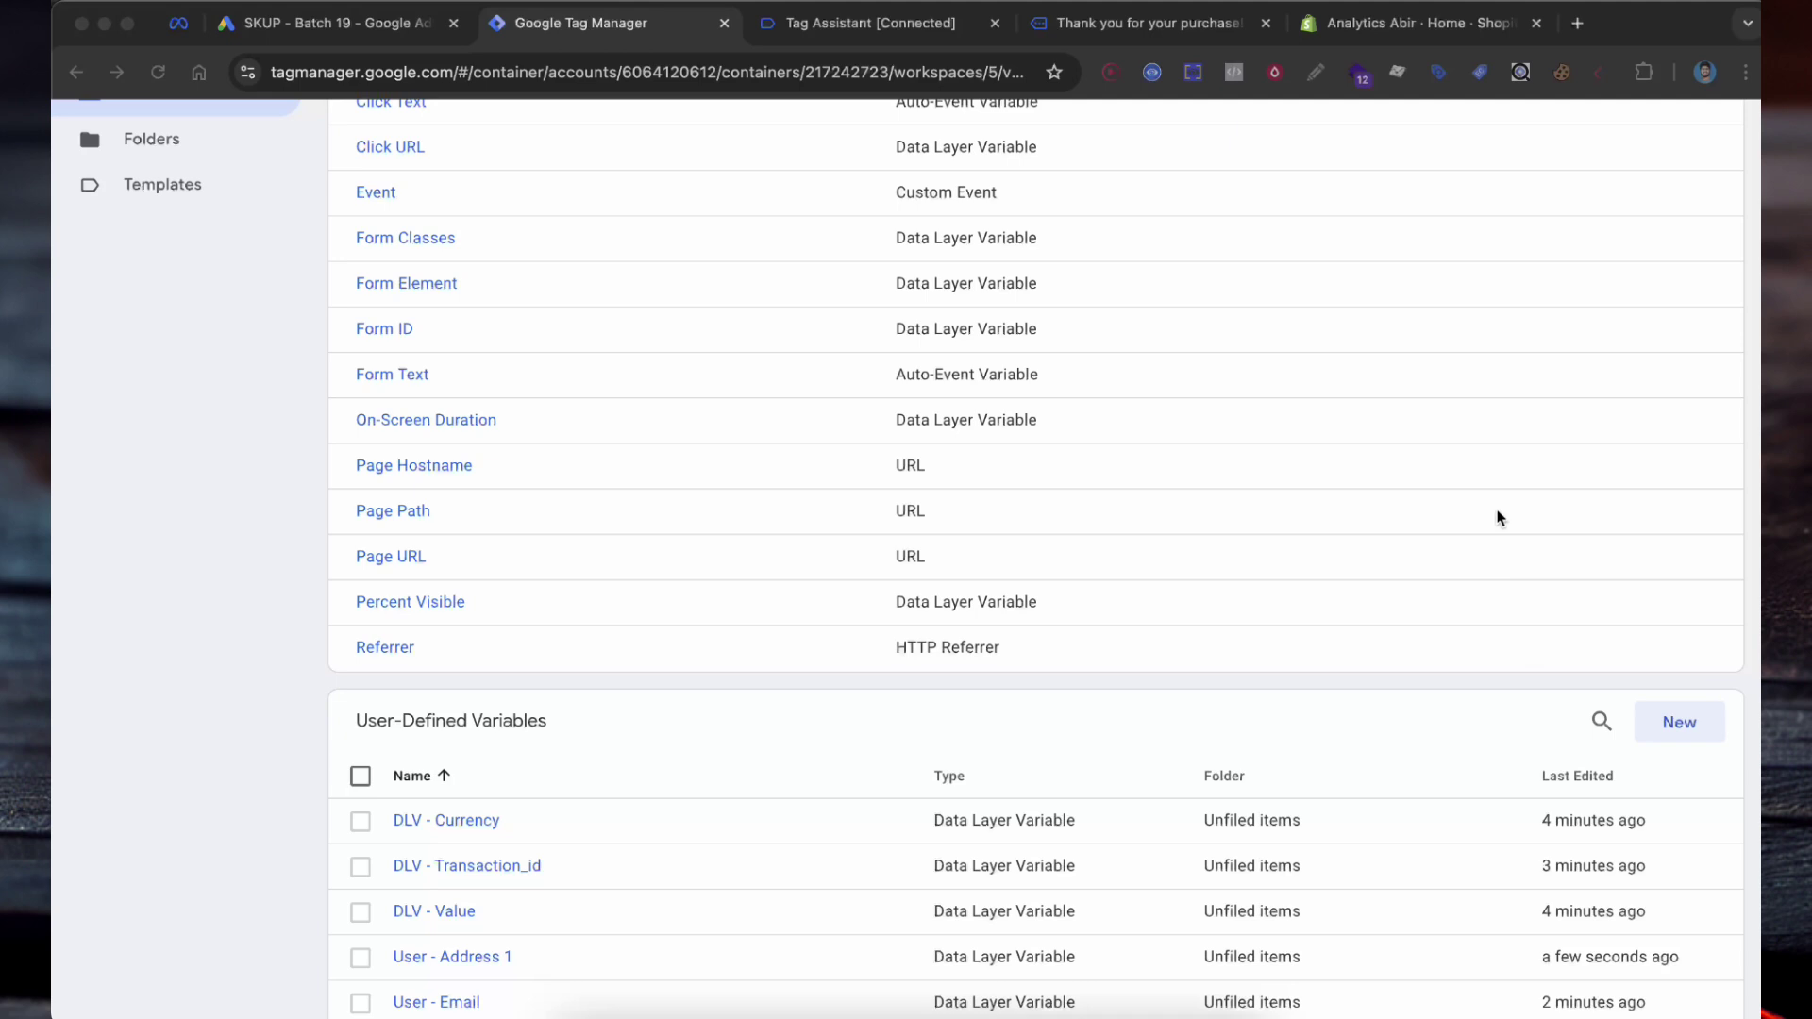
{"action": "scroll", "coordinate": [1500, 518], "scroll_direction": "down", "scroll_amount": 3}
{"action": "left_click", "coordinate": [1646, 590]}
{"action": "left_click", "coordinate": [1193, 283]}
{"action": "scroll", "coordinate": [1360, 566], "scroll_direction": "down", "scroll_amount": 3}
{"action": "left_click", "coordinate": [1265, 720]}
{"action": "left_click", "coordinate": [742, 462]}
{"action": "type", "text": "customer.city"}
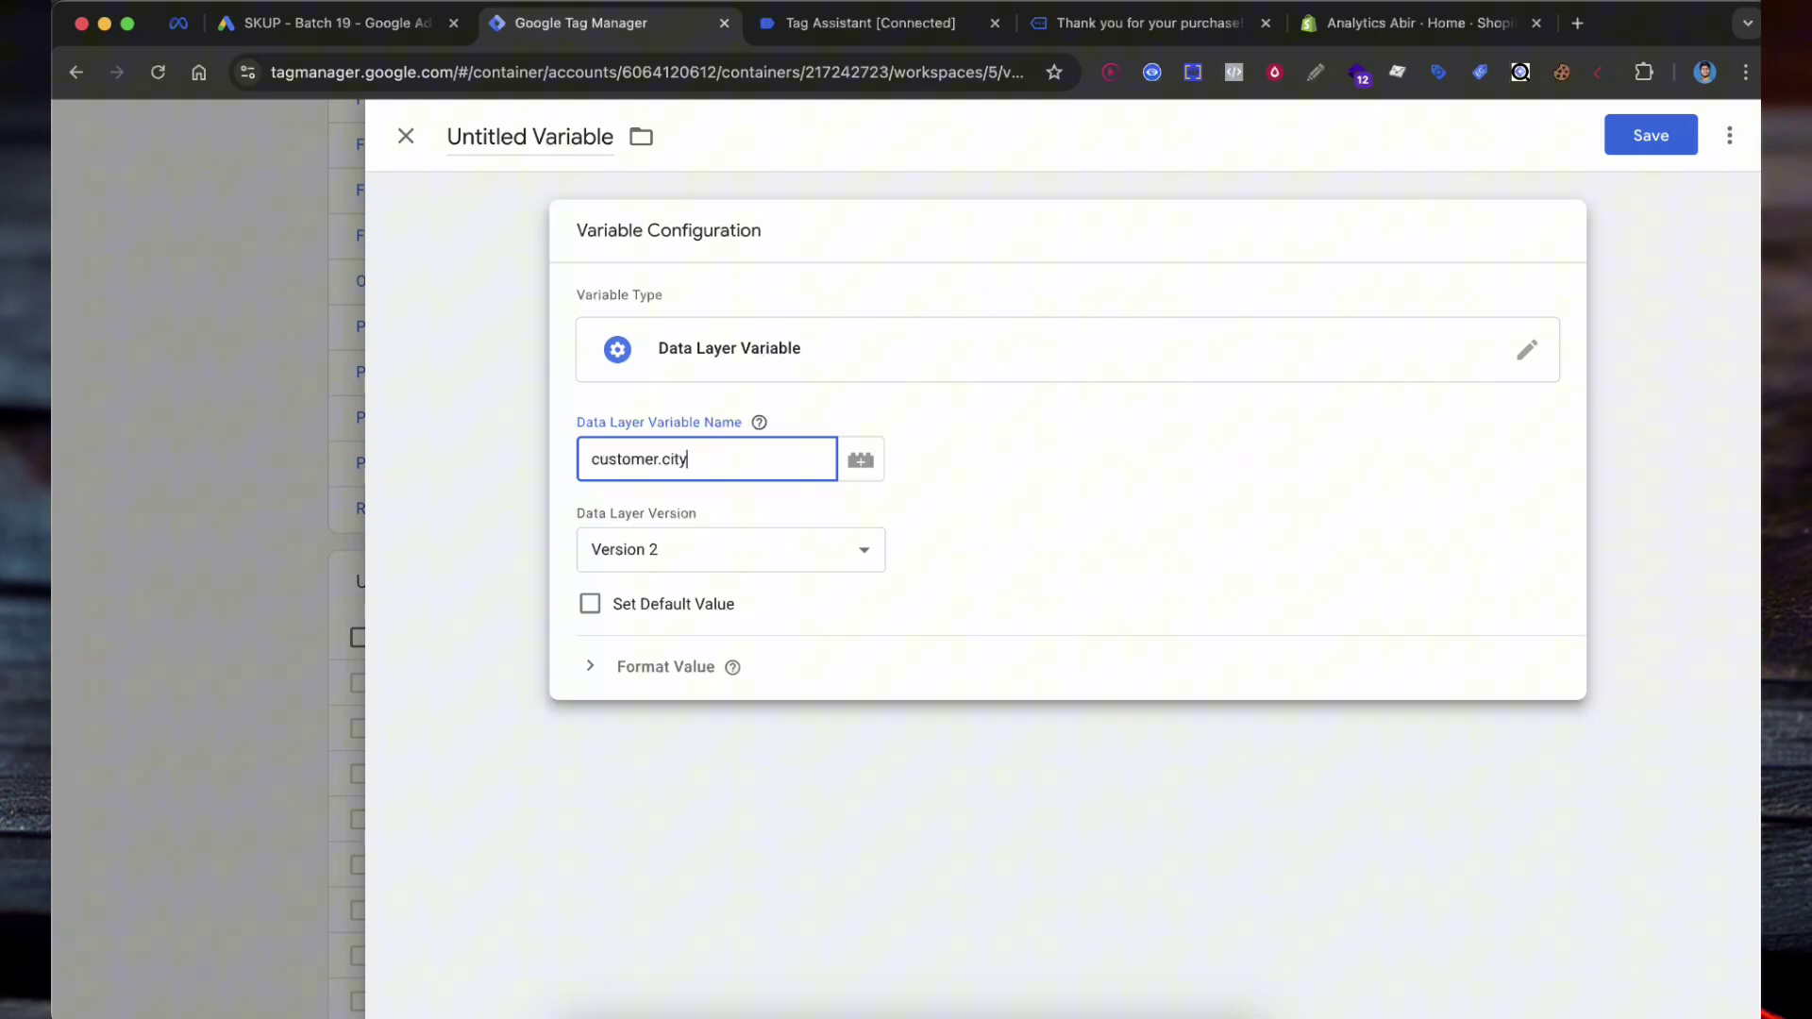
Save the customer.city variable under the name User - City
{"action": "key", "text": "Return"}
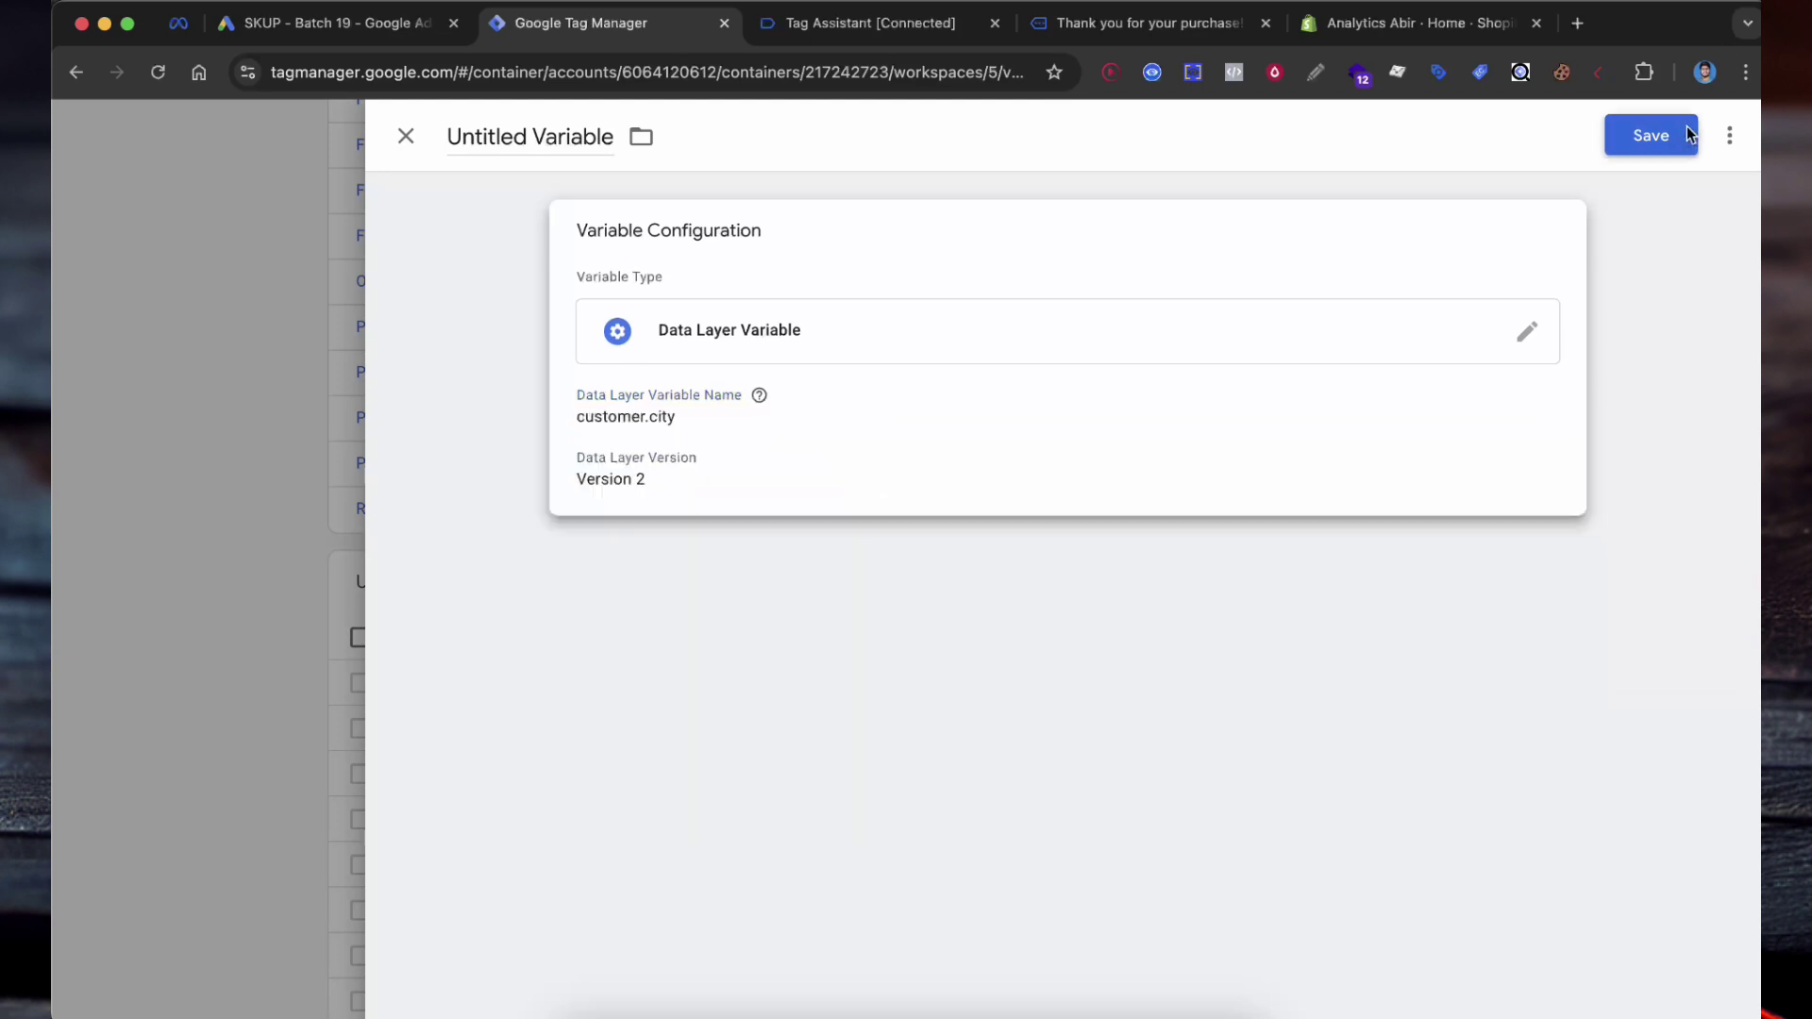
{"action": "type", "text": "User"}
{"action": "left_click", "coordinate": [872, 513]}
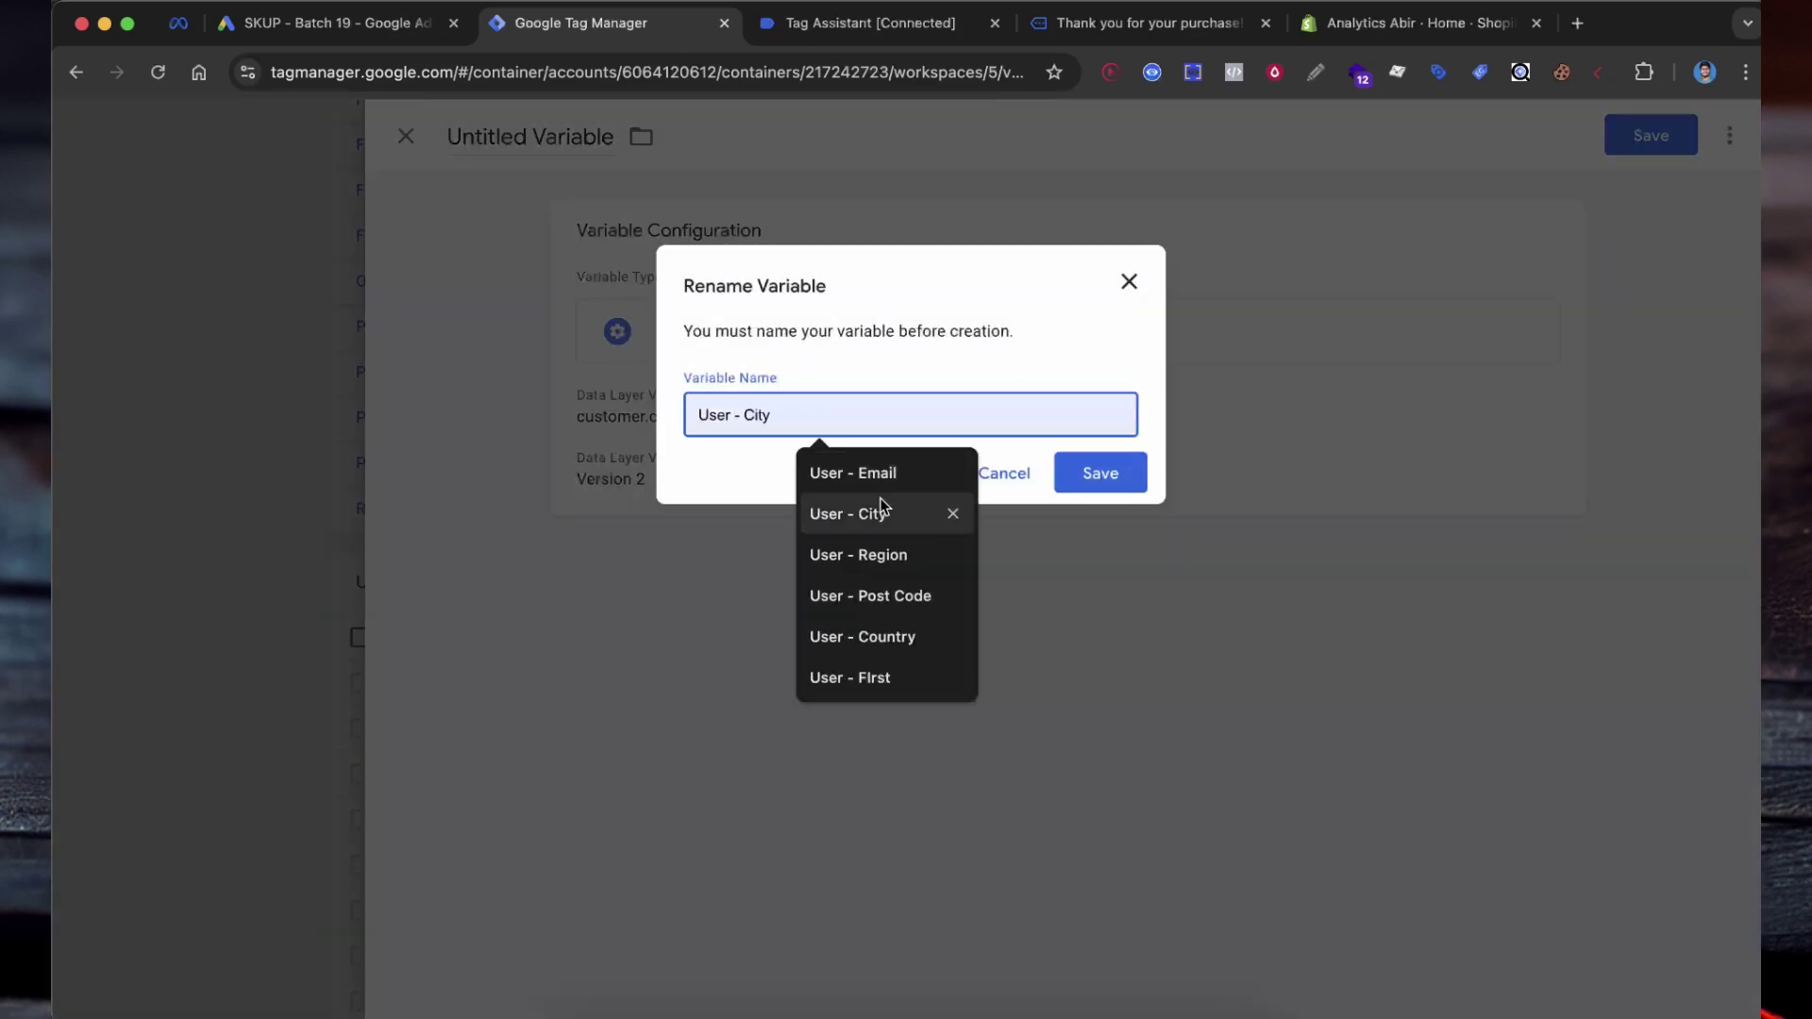
{"action": "left_click", "coordinate": [1101, 477]}
Copy the country key from the console's customer data and enter it as the name in a new Data Layer Variable
{"action": "left_click", "coordinate": [934, 28]}
{"action": "key", "text": "ctrl+Tab"}
{"action": "scroll", "coordinate": [642, 491], "scroll_direction": "down", "scroll_amount": 1}
{"action": "double_click", "coordinate": [146, 616]}
{"action": "key", "text": "super+c"}
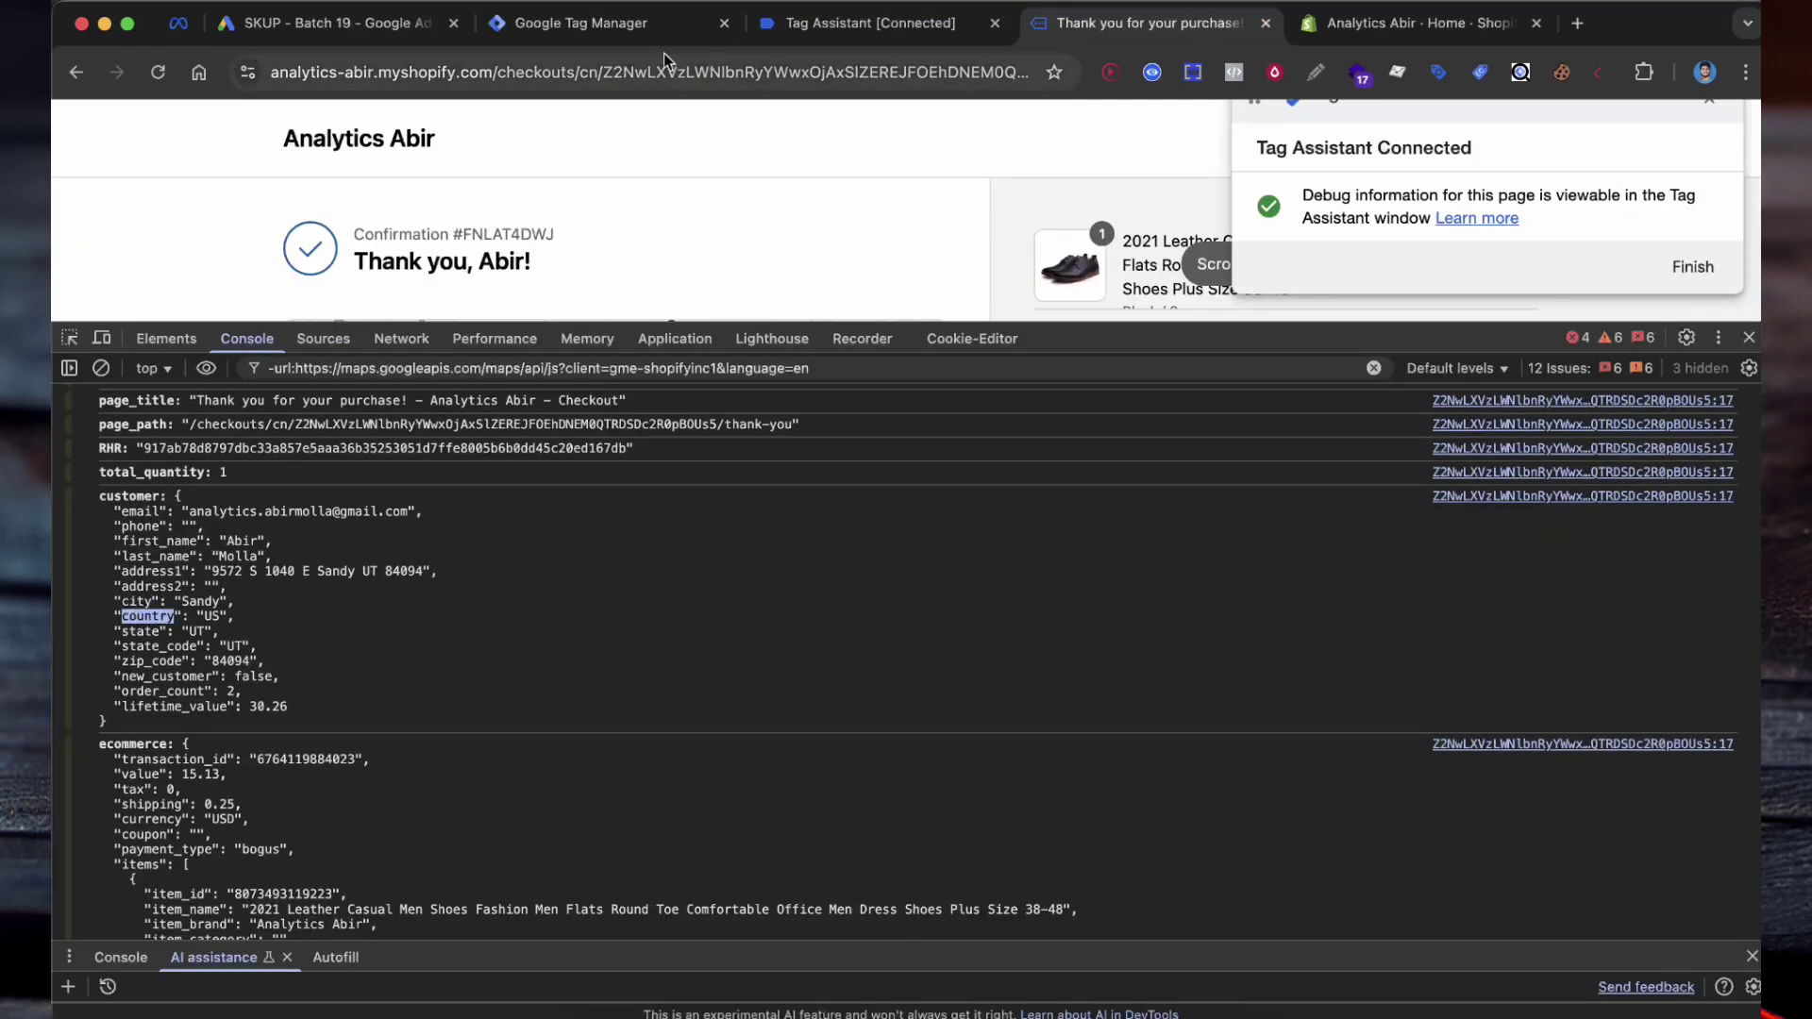
{"action": "left_click", "coordinate": [651, 25]}
{"action": "left_click", "coordinate": [1684, 585]}
{"action": "left_click", "coordinate": [1087, 402]}
{"action": "scroll", "coordinate": [1278, 566], "scroll_direction": "down", "scroll_amount": 3}
{"action": "left_click", "coordinate": [1227, 693]}
{"action": "left_click", "coordinate": [790, 466]}
{"action": "key", "text": "super+v"}
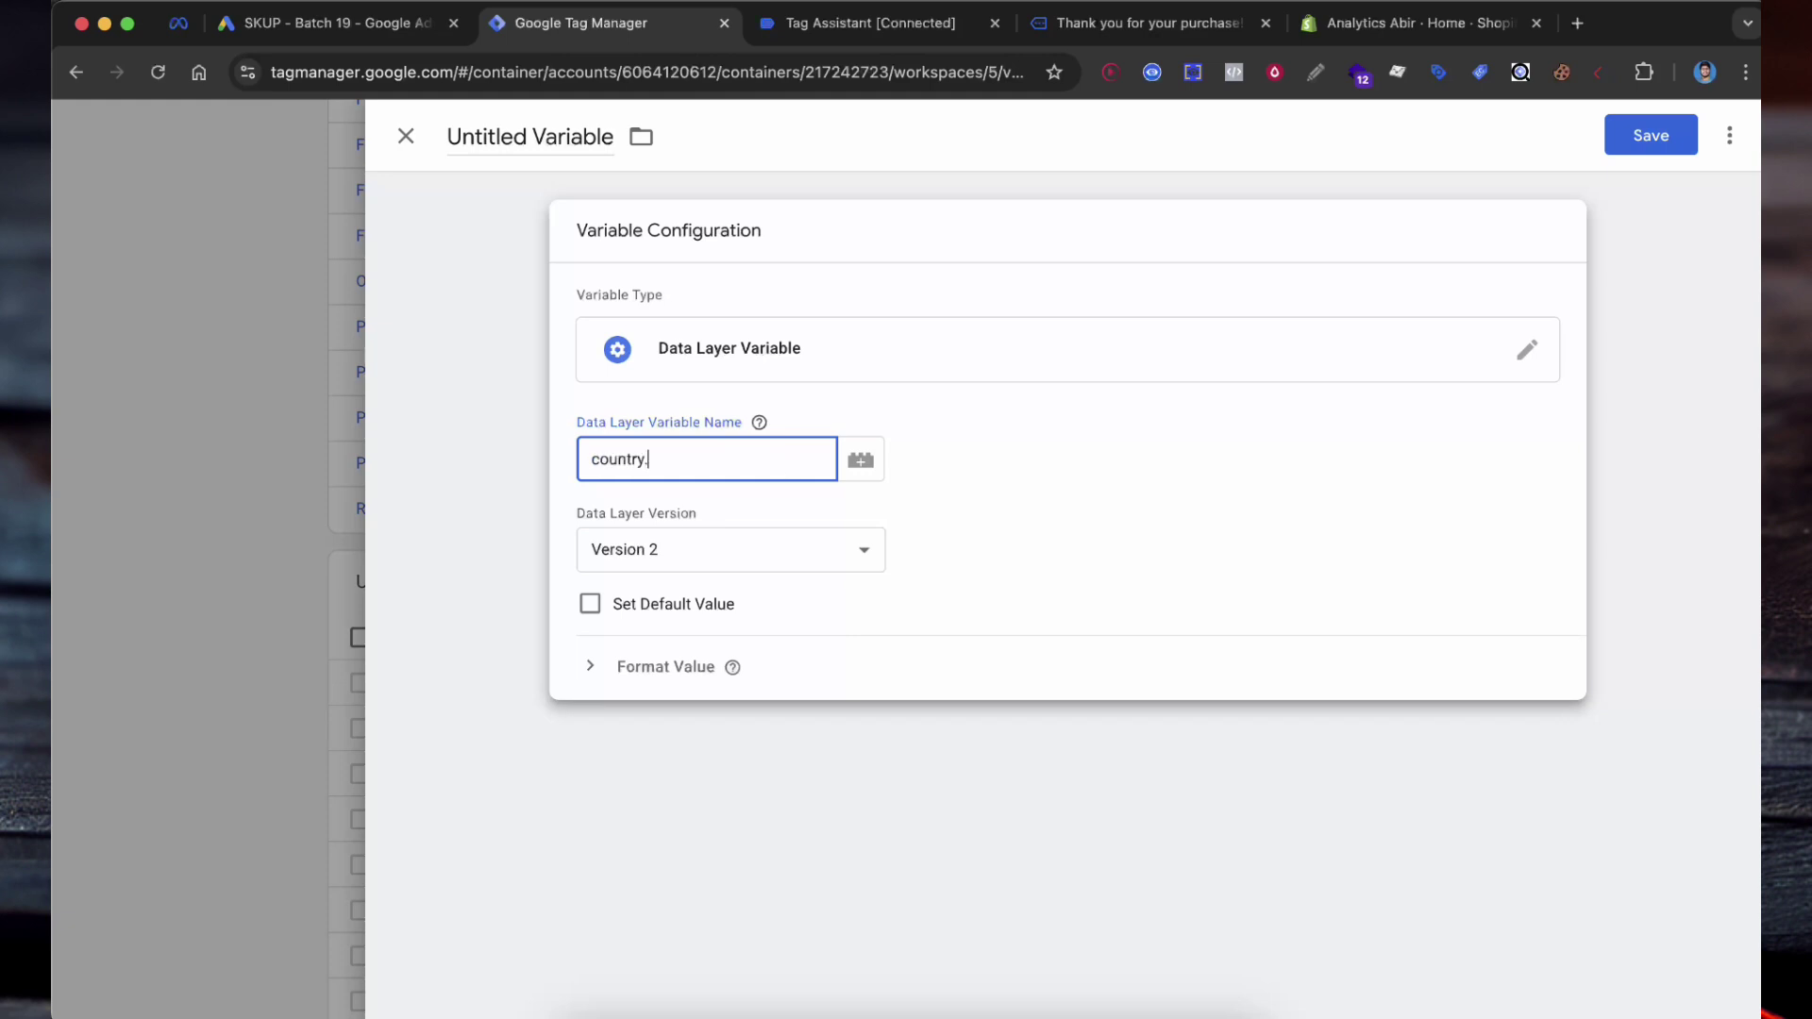
Check the customer keys in the console and complete the Data Layer Variable name as country.country
{"action": "left_click", "coordinate": [1106, 27]}
{"action": "scroll", "coordinate": [501, 469], "scroll_direction": "down", "scroll_amount": 2}
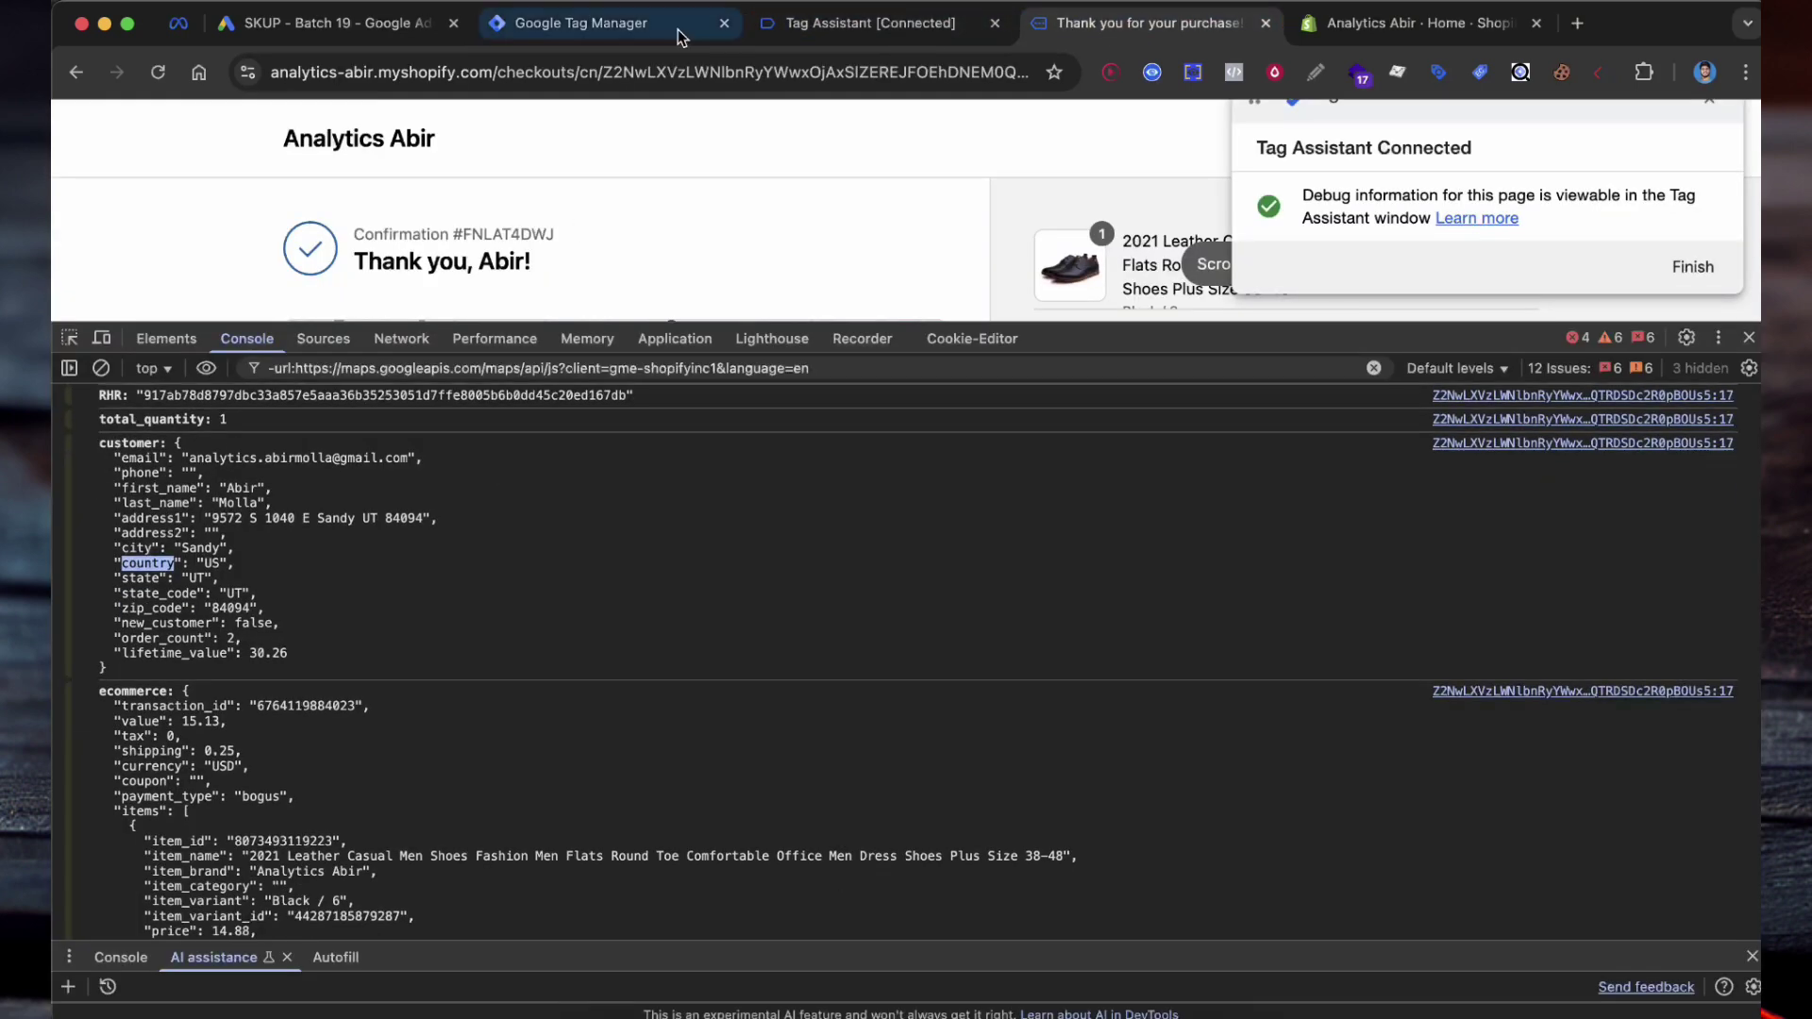
{"action": "left_click", "coordinate": [677, 30]}
{"action": "type", "text": ".country"}
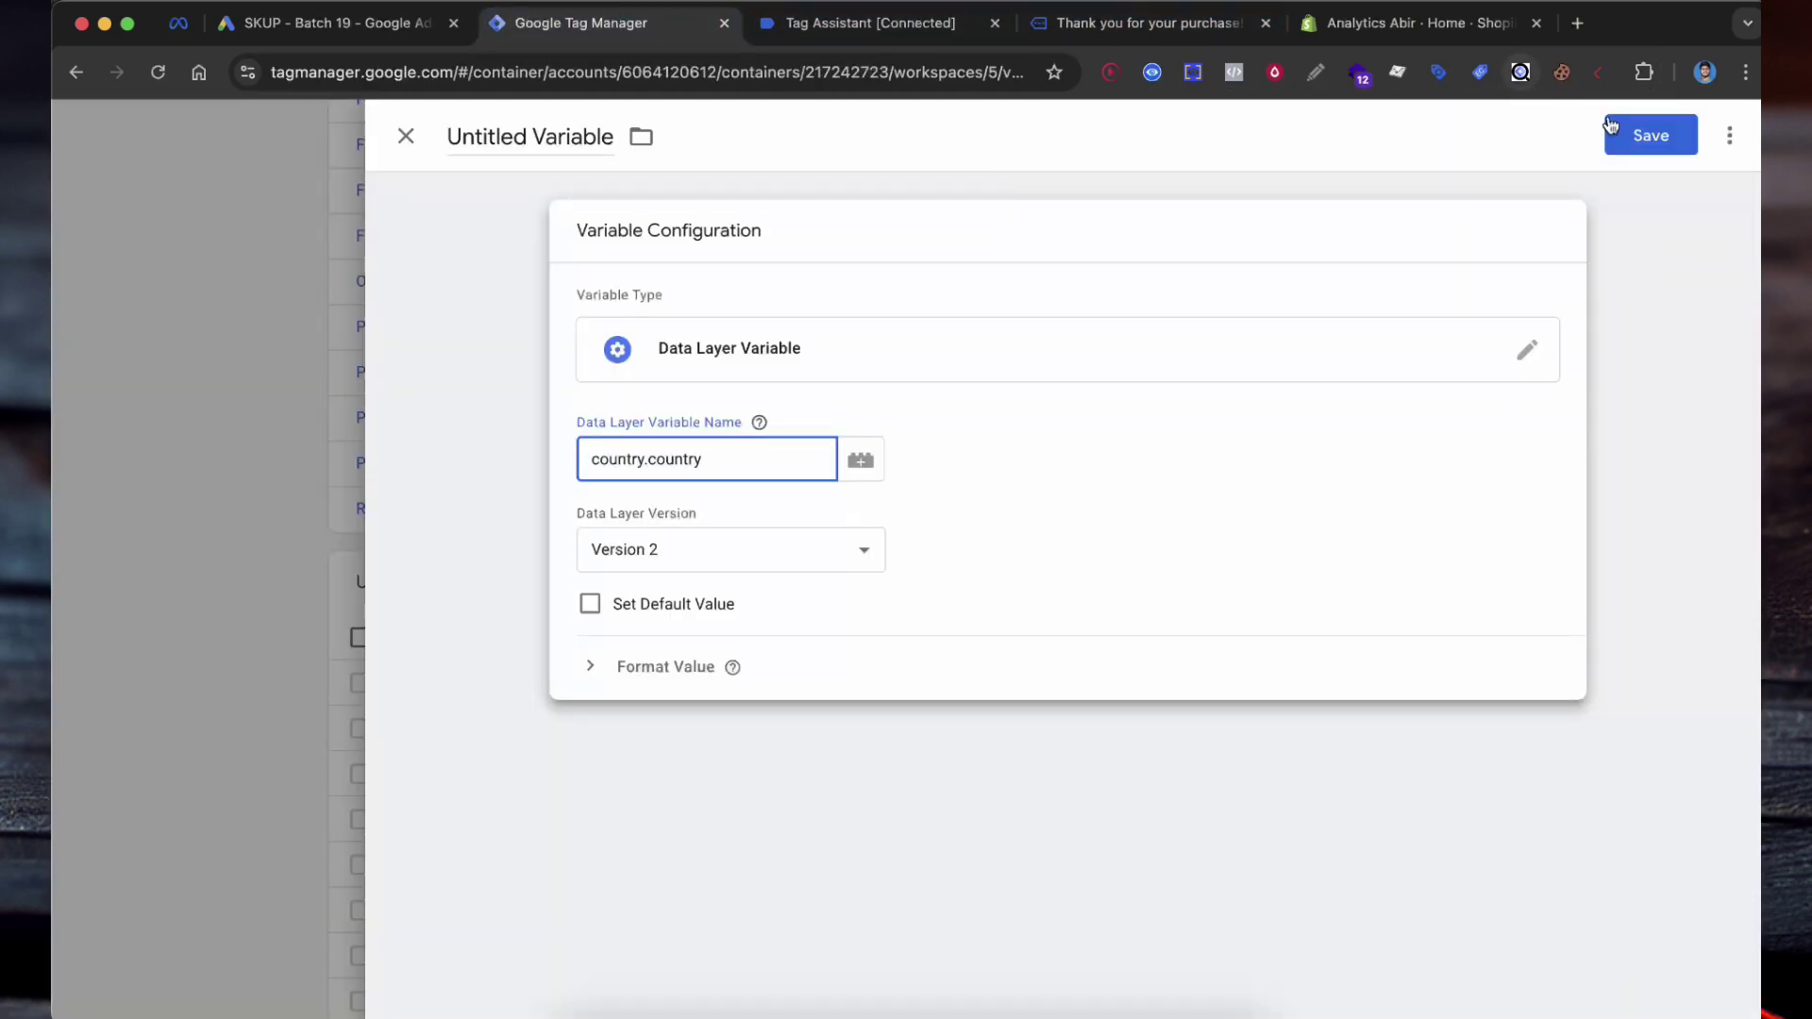
Save the country.country variable under the name User - Country
{"action": "left_click", "coordinate": [1651, 135]}
{"action": "type", "text": "D"}
{"action": "key", "text": "BackSpace"}
{"action": "type", "text": "U"}
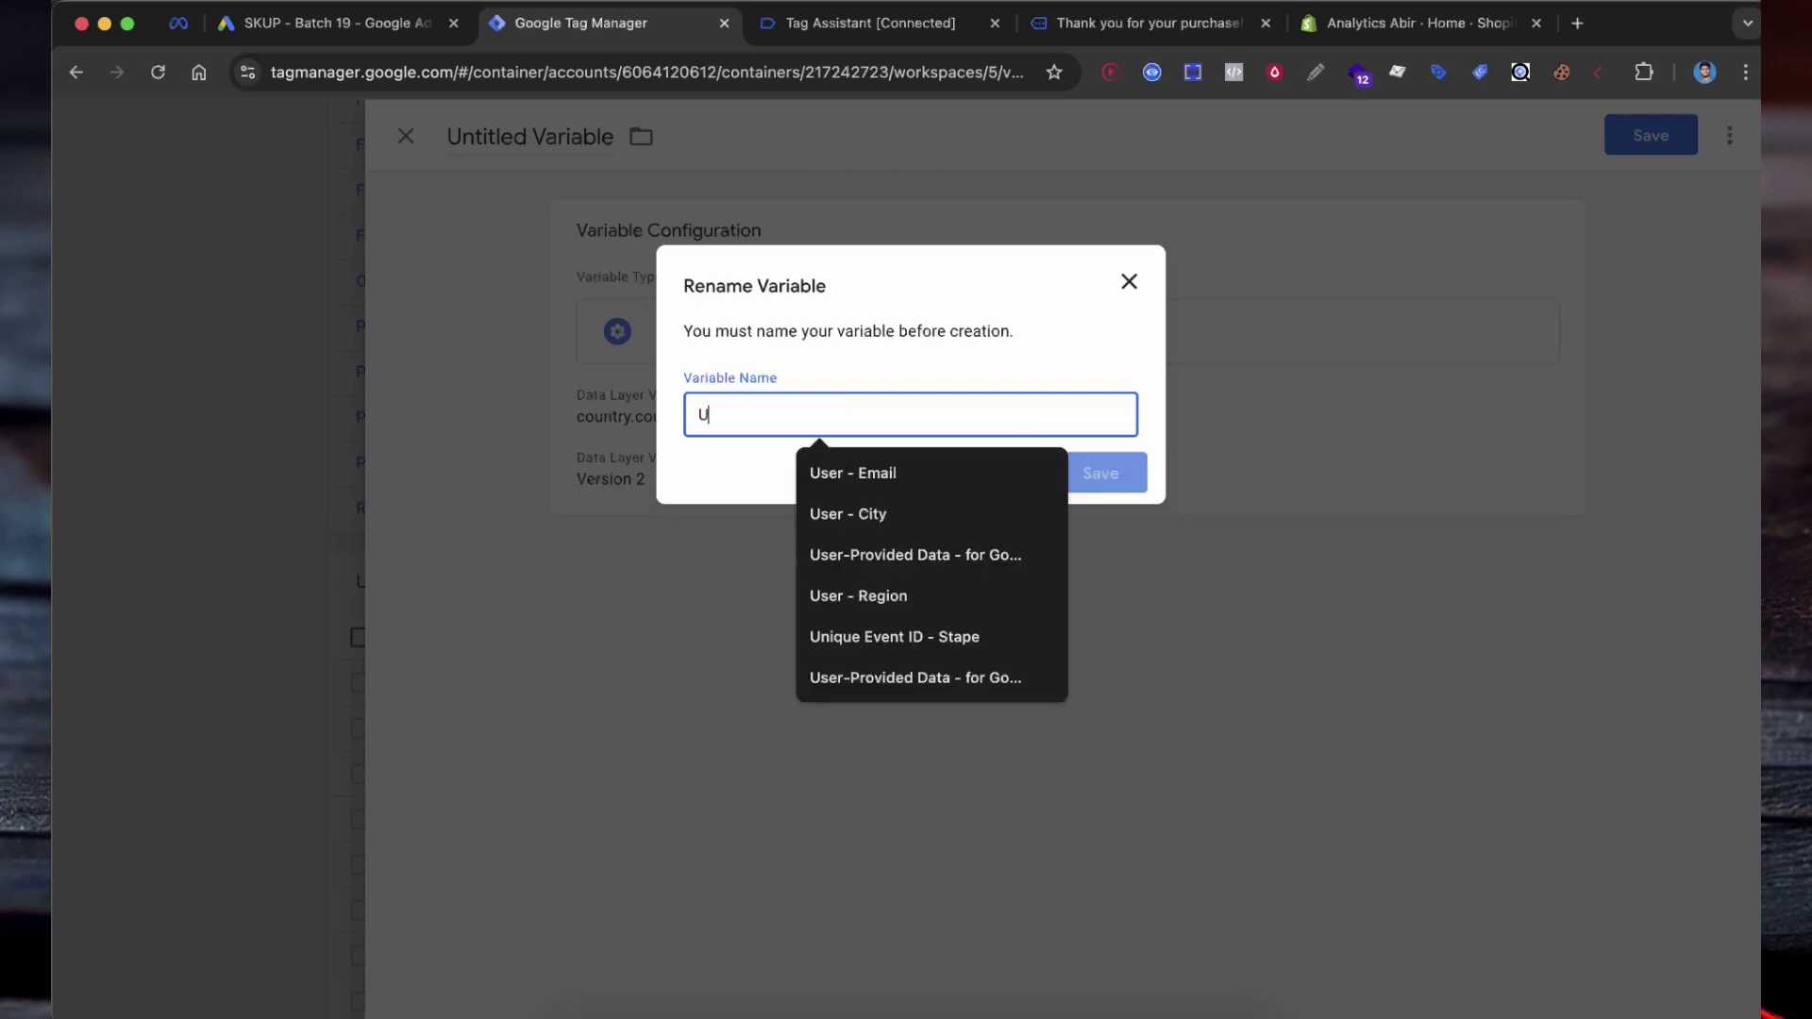
{"action": "type", "text": "ser - C"}
{"action": "left_click", "coordinate": [897, 514]}
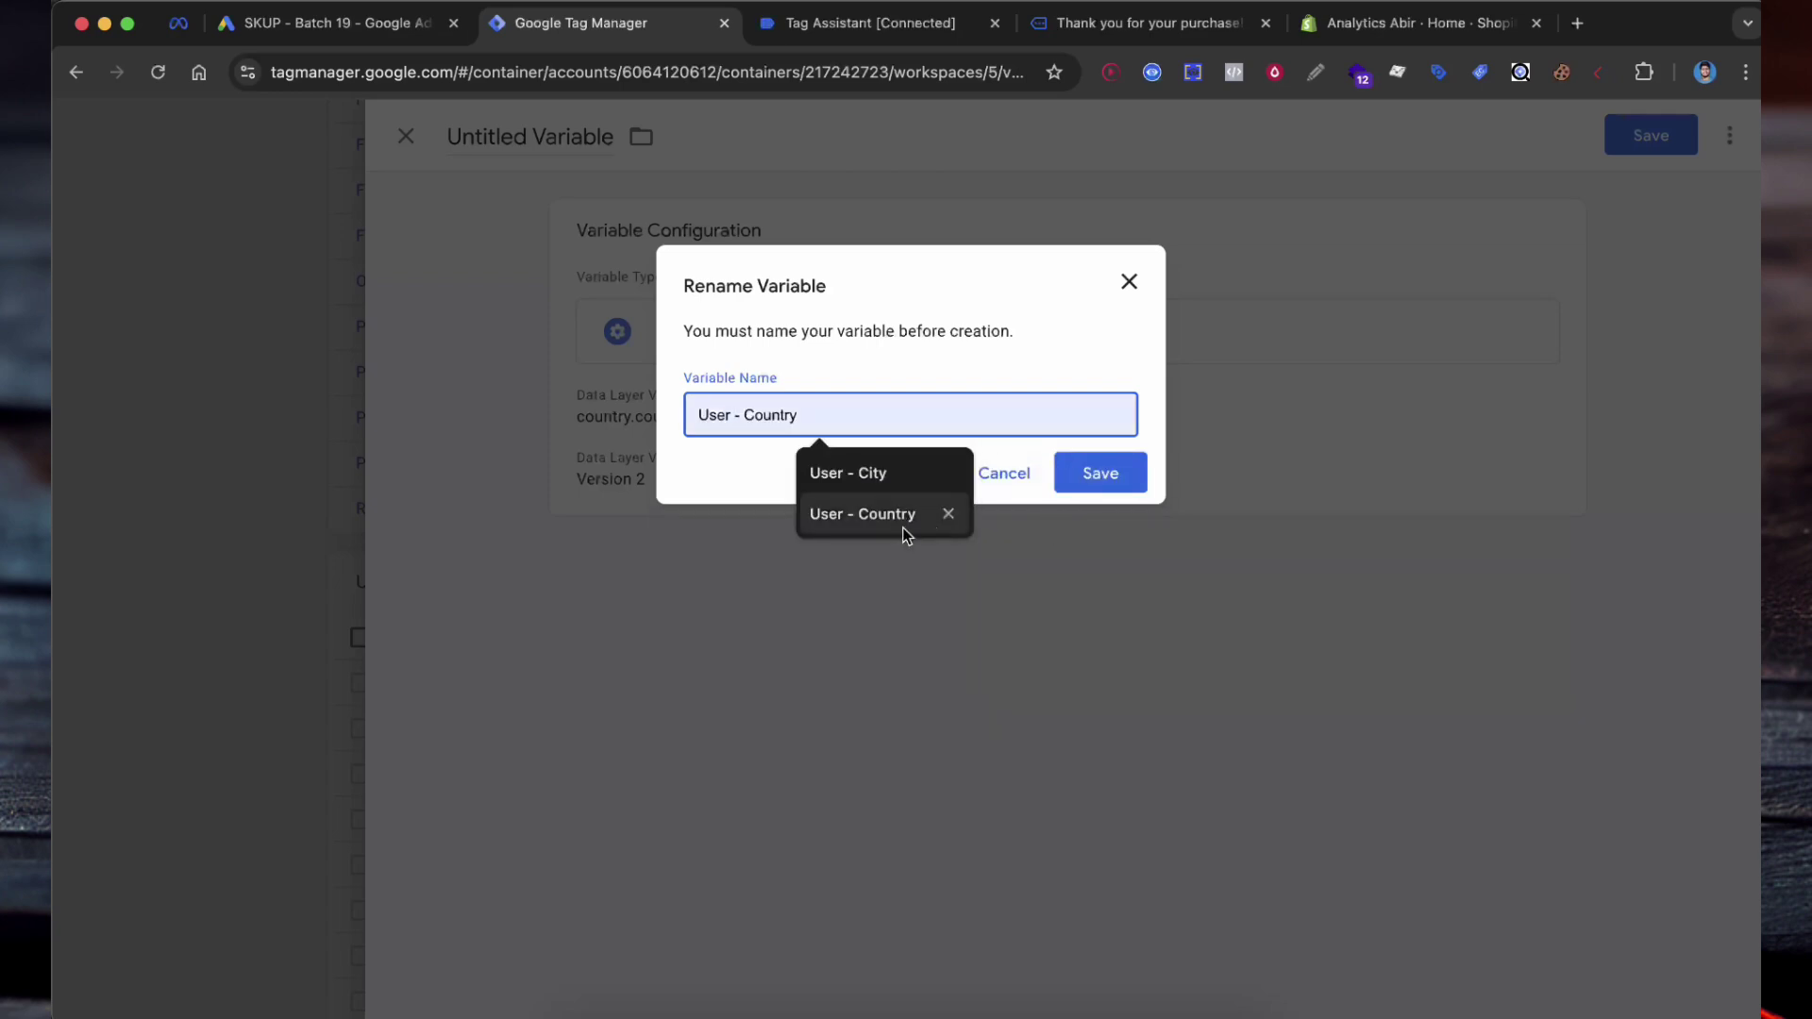
{"action": "left_click", "coordinate": [1100, 473]}
Check the state and zip keys in the console and create a Data Layer Variable with the name country.zip_code
{"action": "left_click", "coordinate": [1060, 5]}
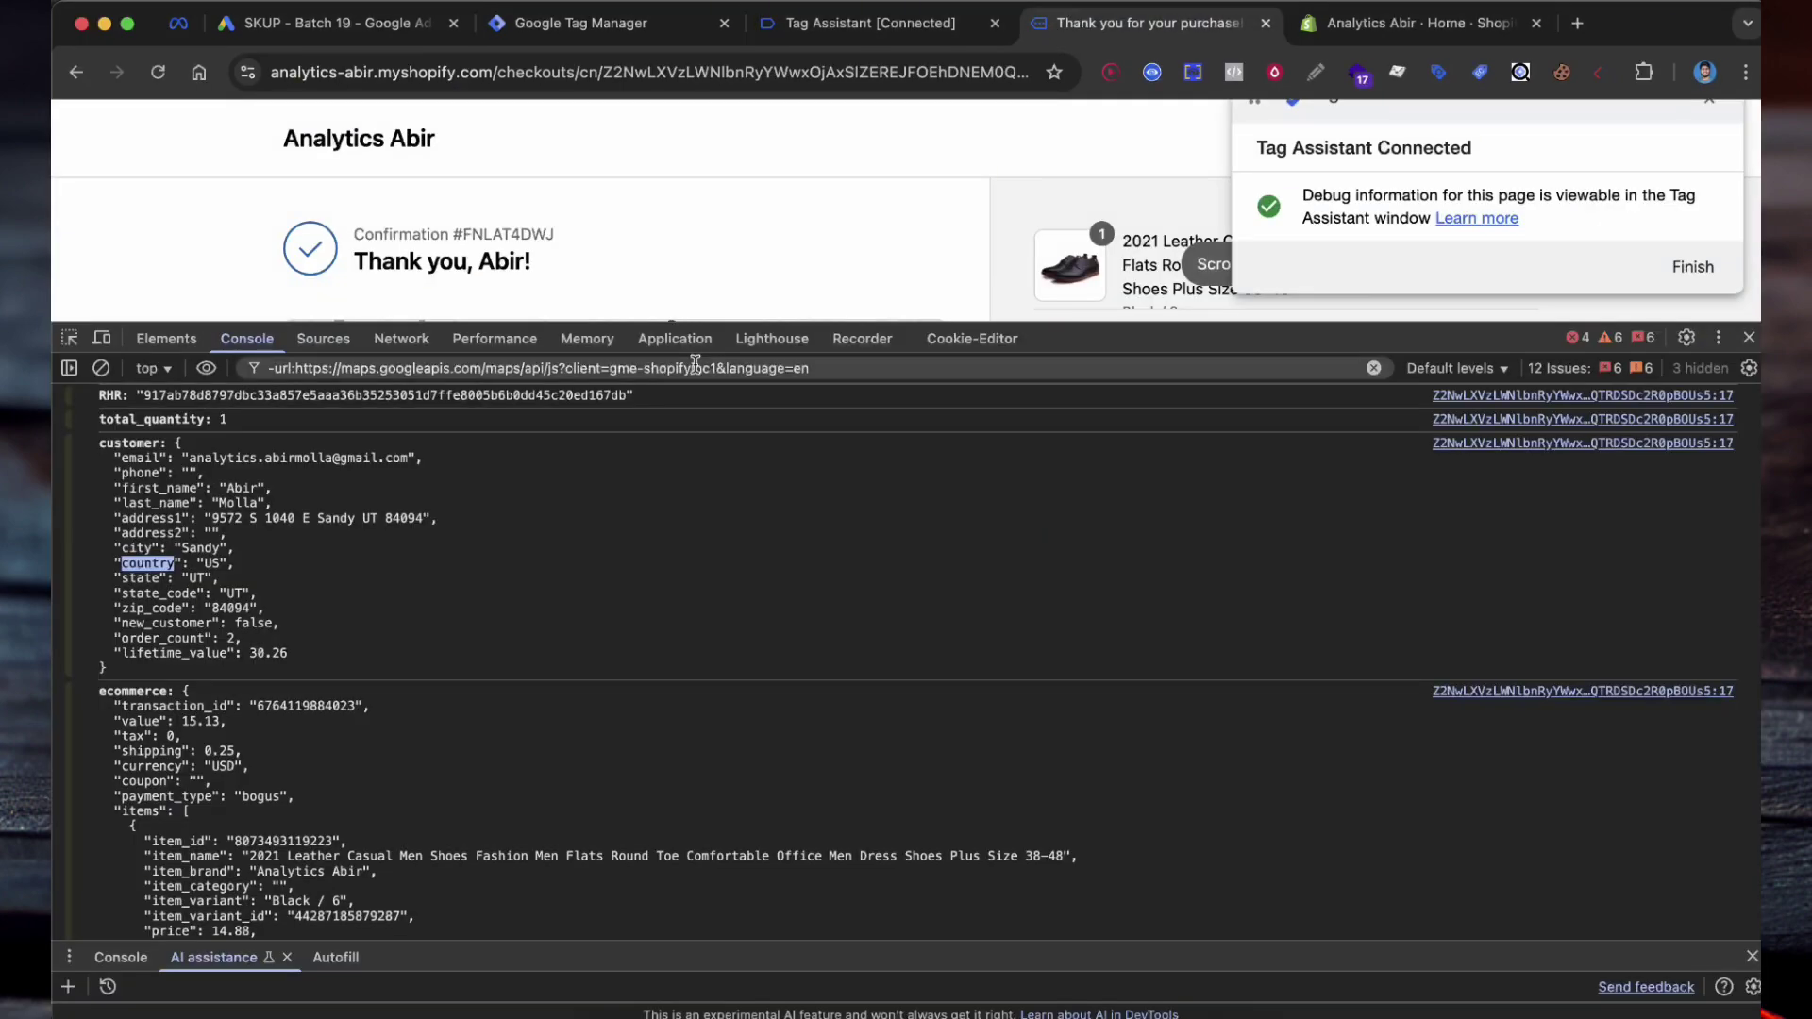
{"action": "double_click", "coordinate": [156, 579]}
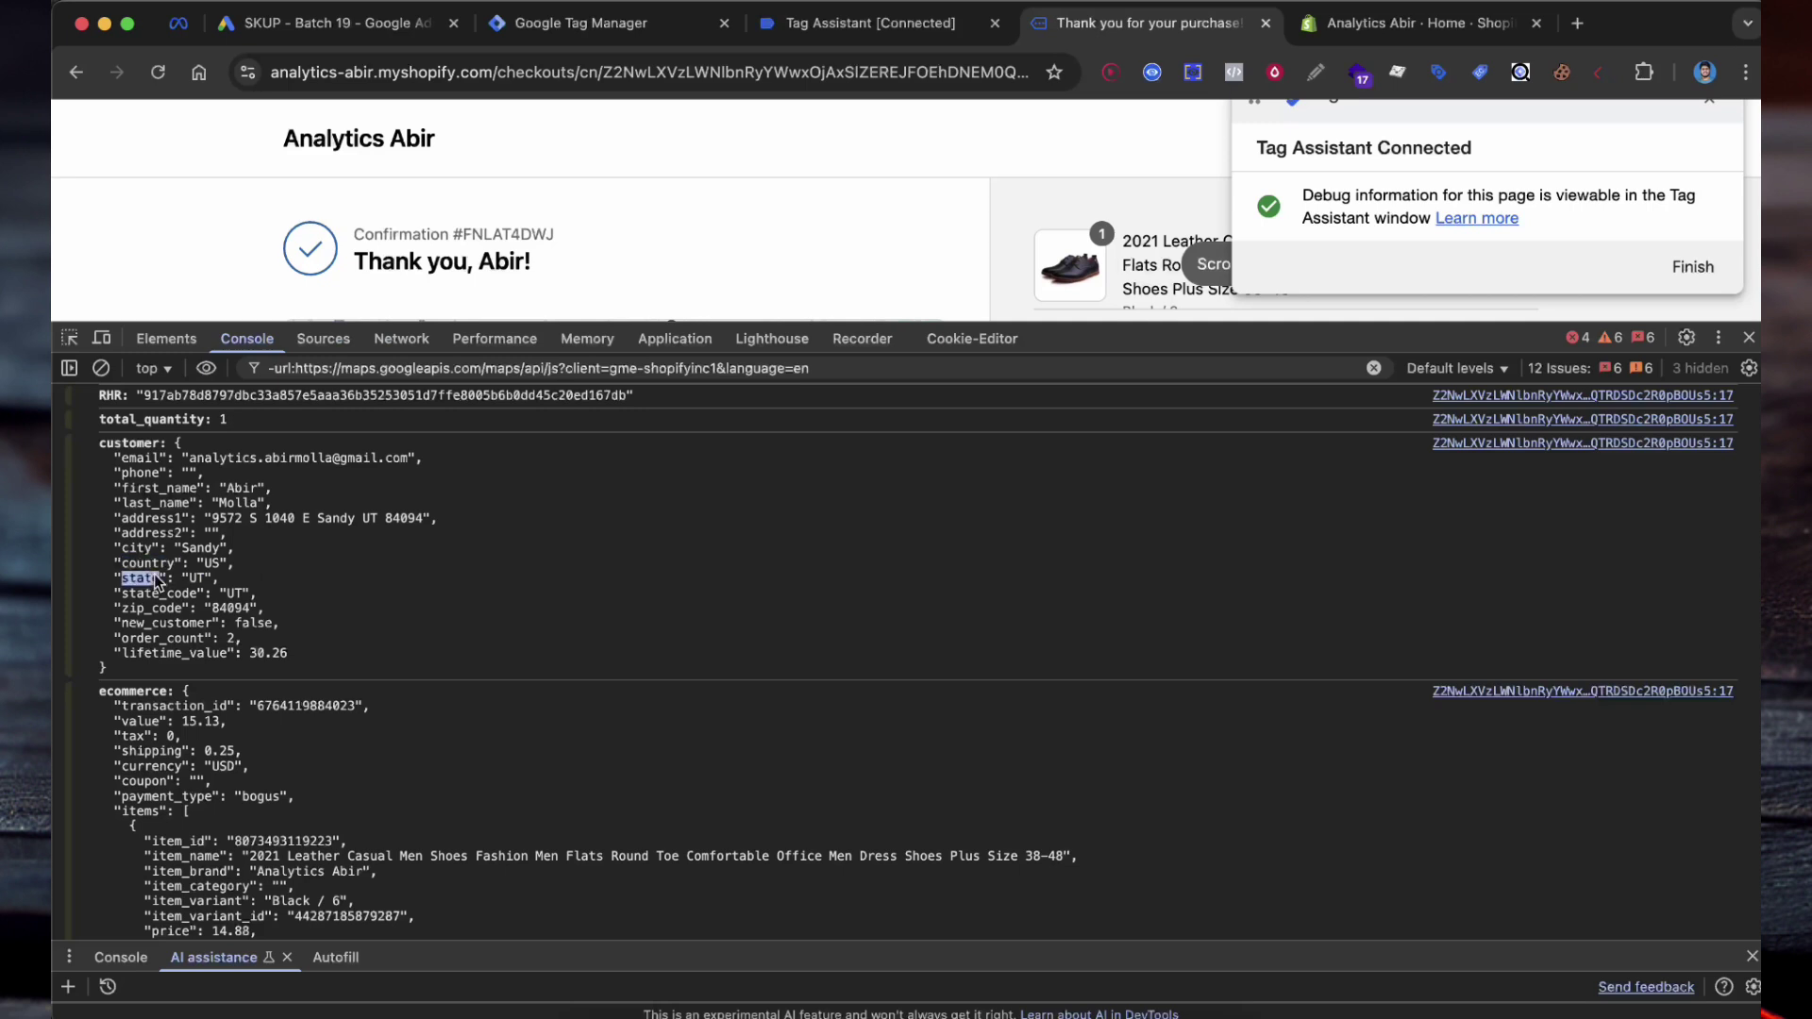
{"action": "left_click", "coordinate": [148, 591]}
{"action": "left_click", "coordinate": [607, 31]}
{"action": "scroll", "coordinate": [833, 461], "scroll_direction": "down", "scroll_amount": 3}
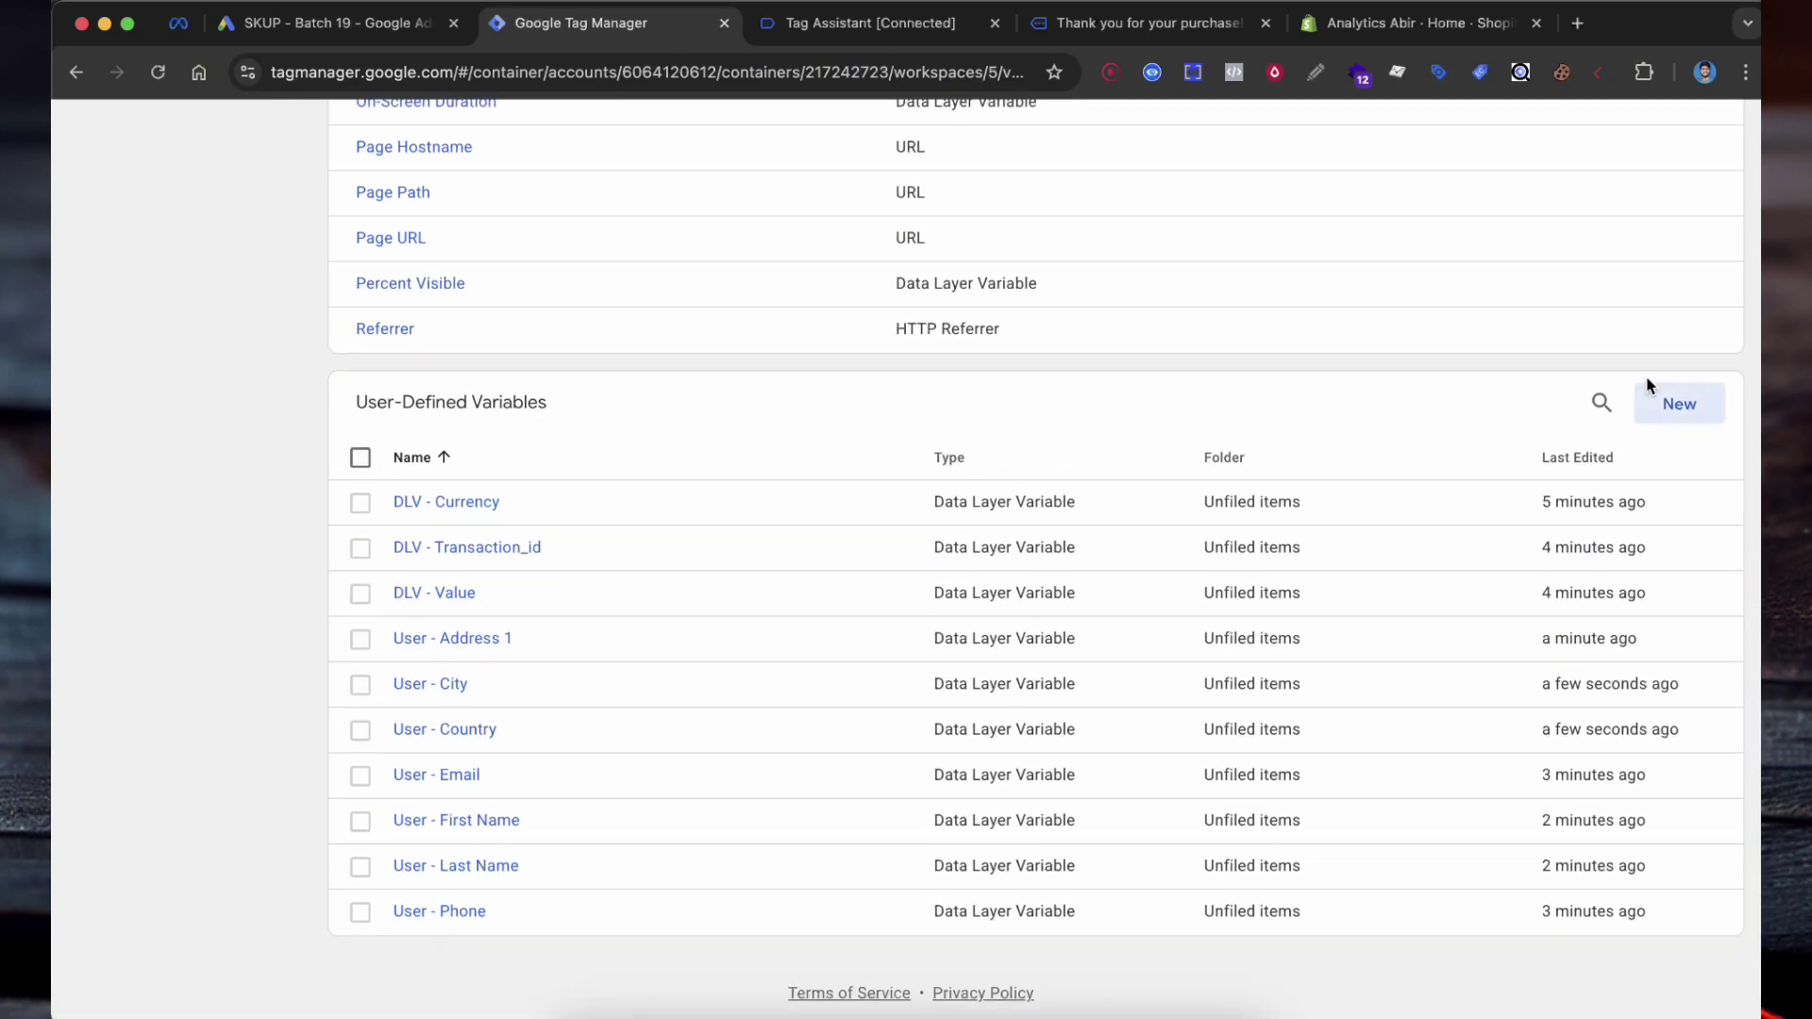
{"action": "left_click", "coordinate": [1667, 405]}
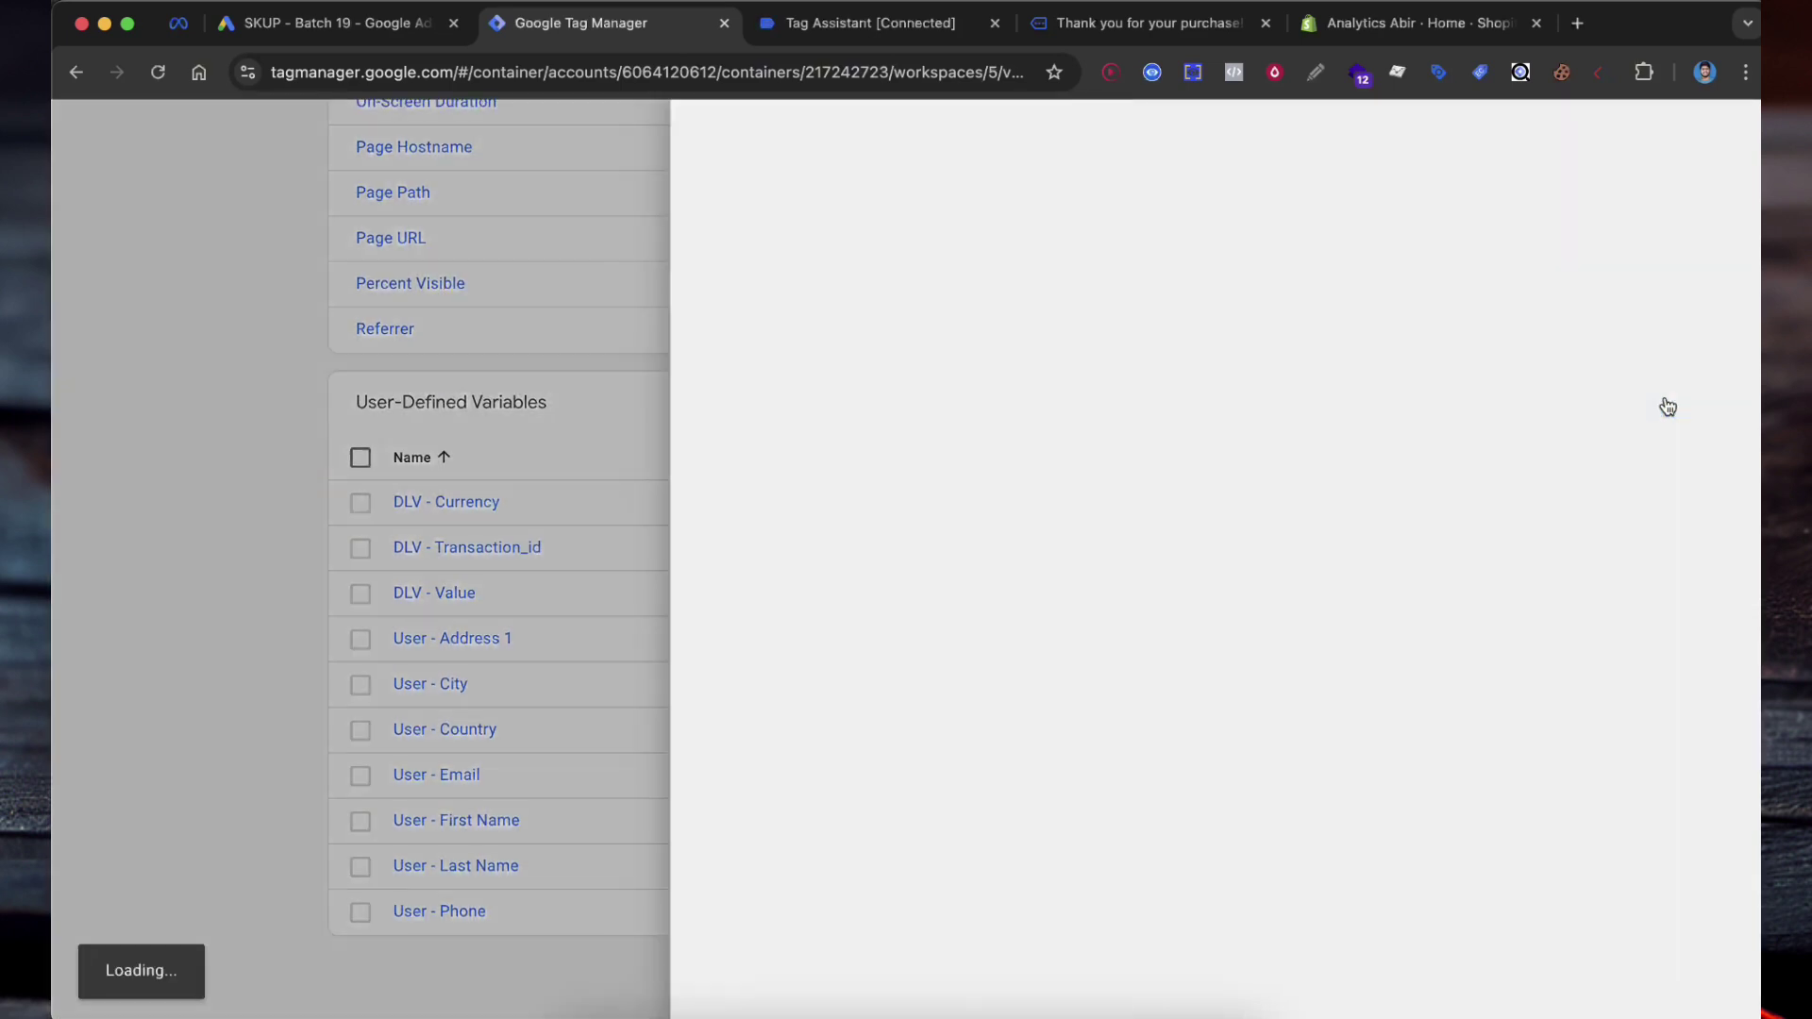
{"action": "left_click", "coordinate": [841, 371]}
{"action": "scroll", "coordinate": [1271, 739], "scroll_direction": "down", "scroll_amount": 2}
{"action": "left_click", "coordinate": [1265, 788]}
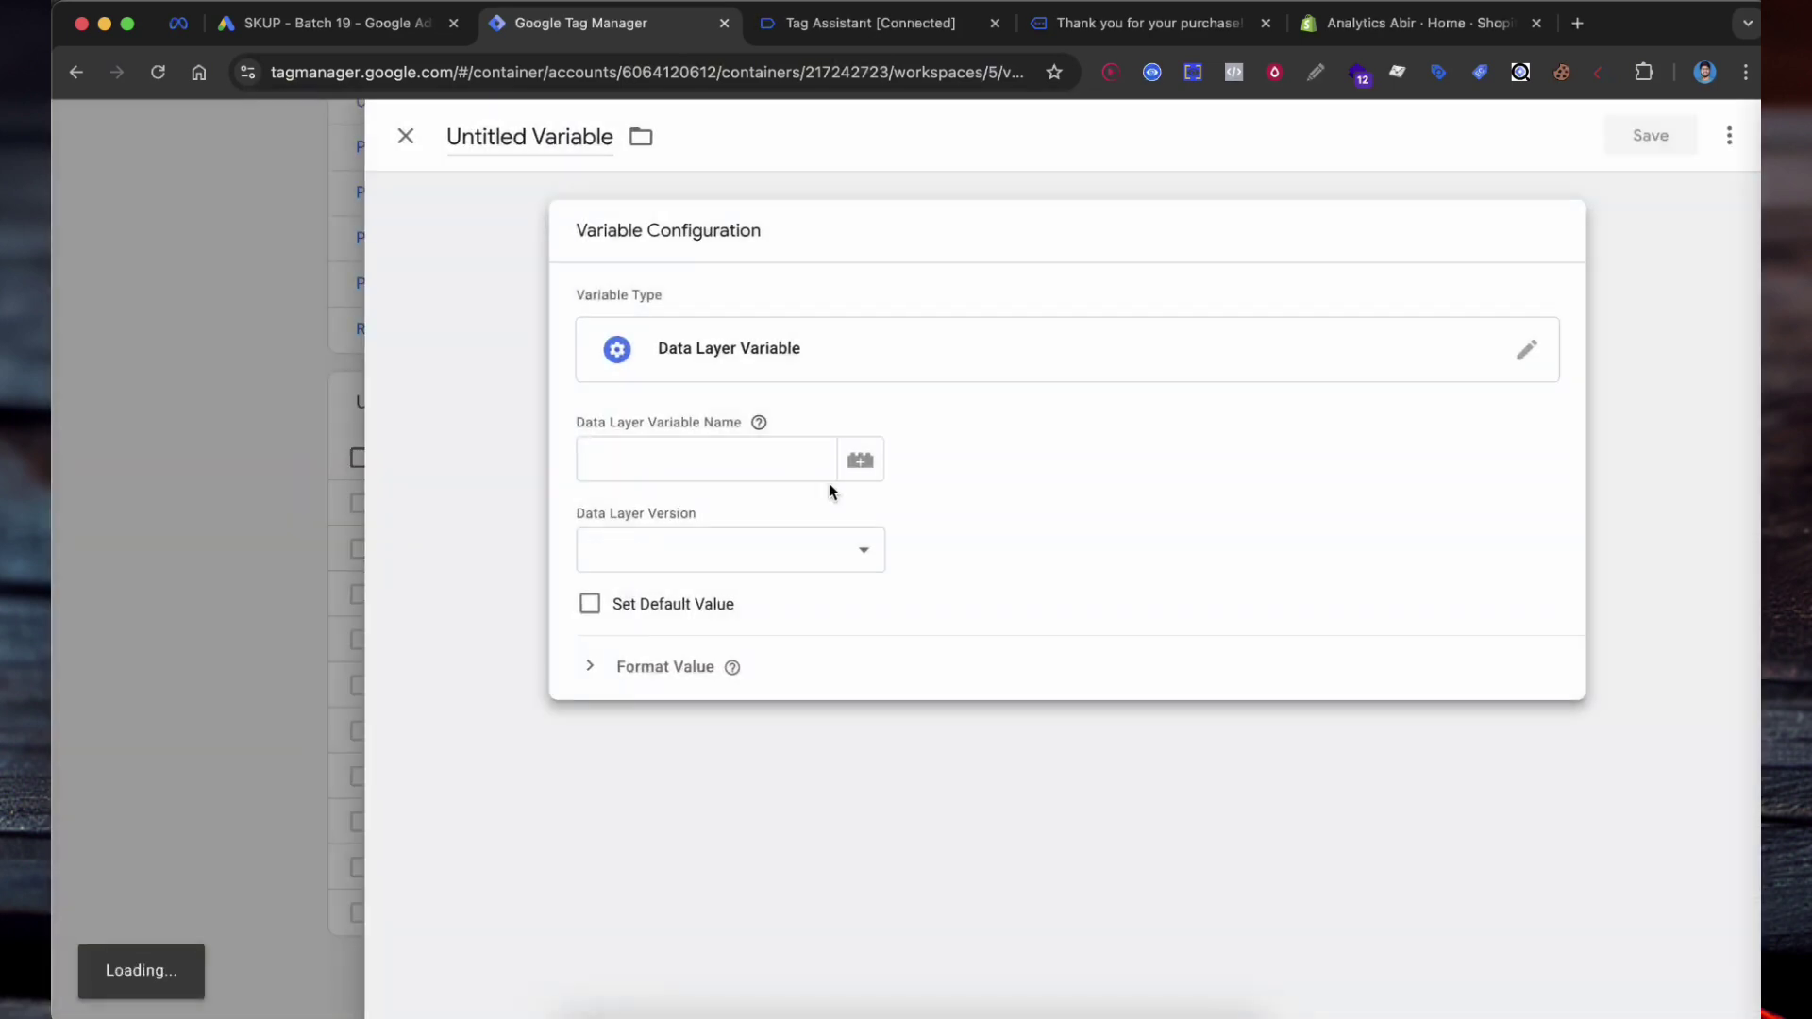
{"action": "type", "text": "country.zip"}
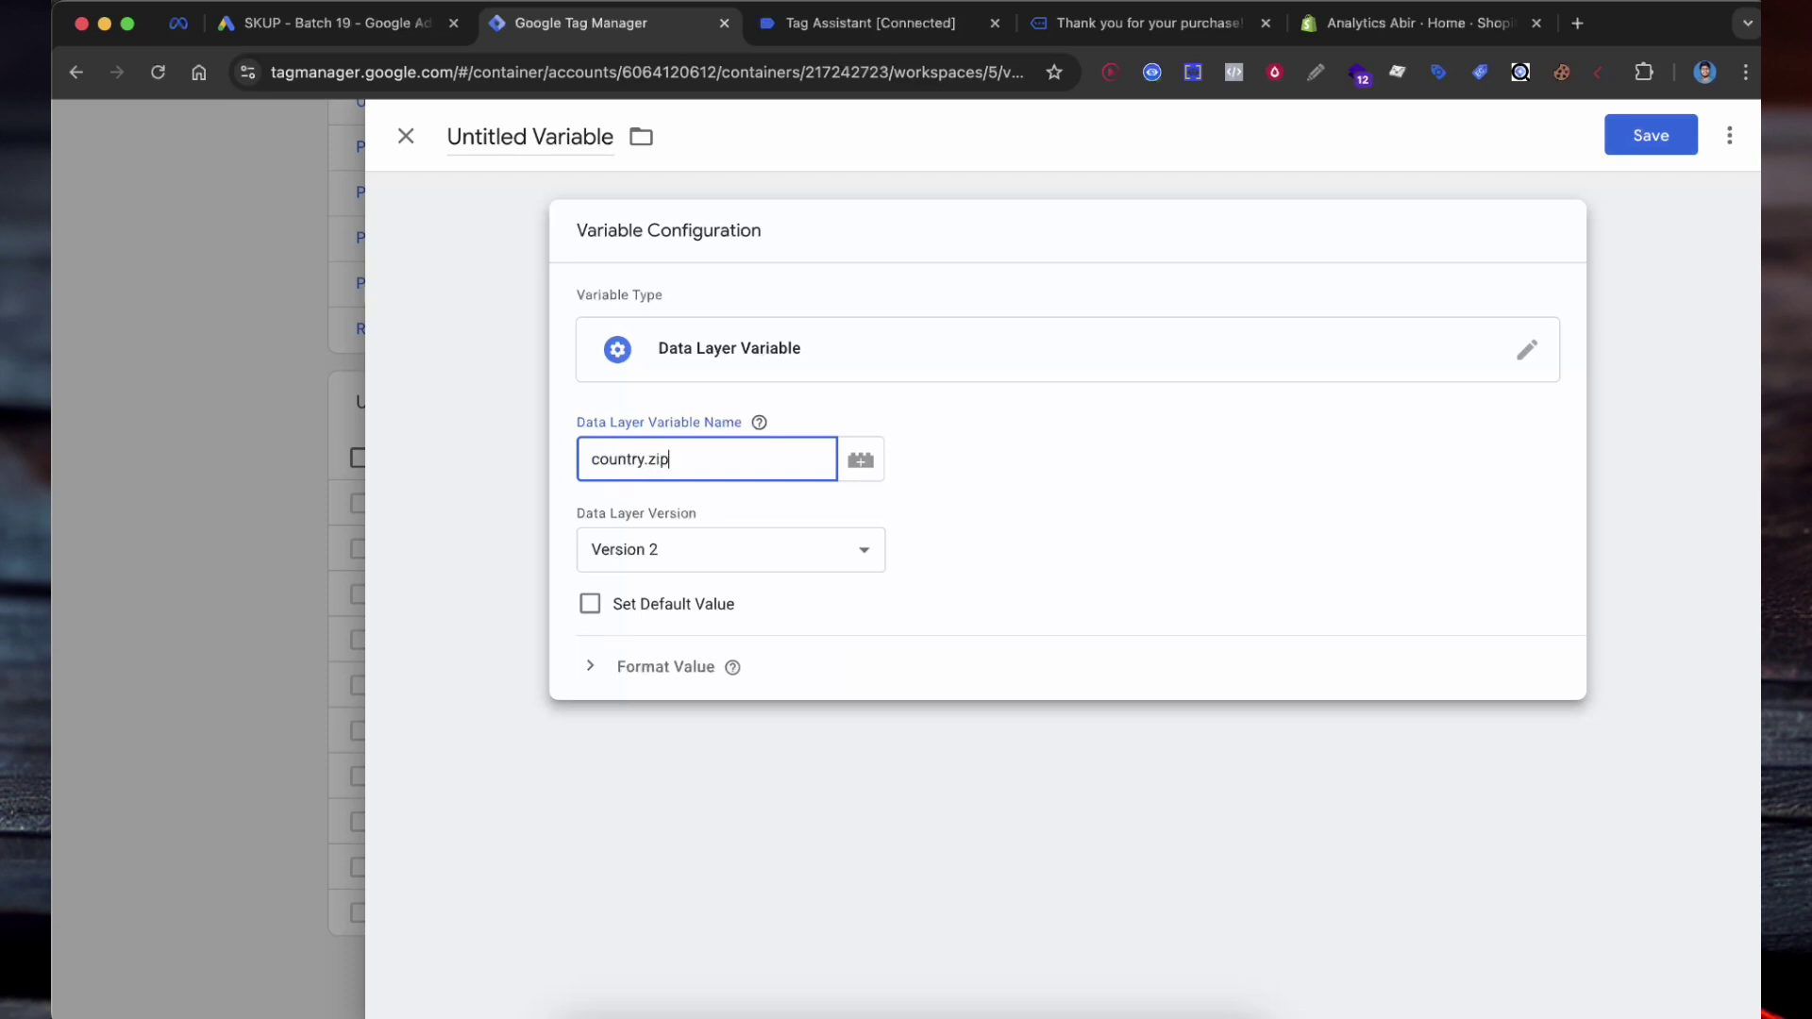
{"action": "type", "text": "_code"}
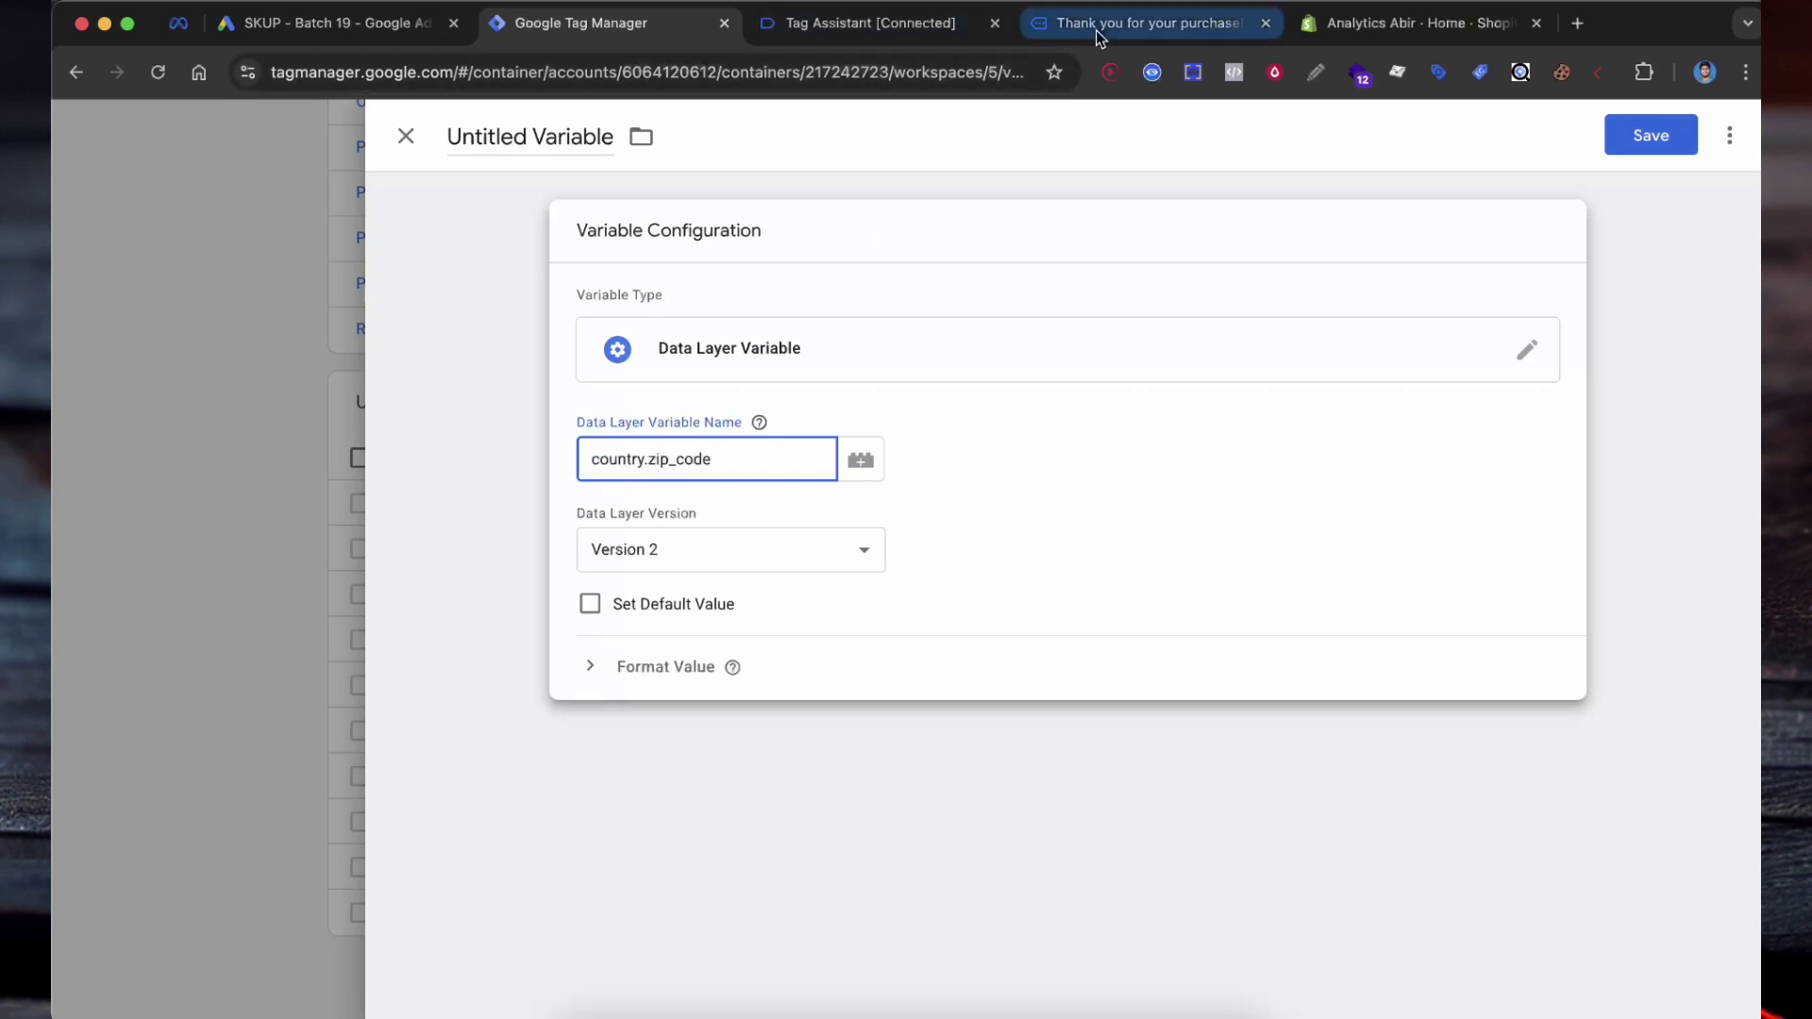
Compare the zip_code key with the console's customer data and save the variable as User - Post Code/Zip Code
{"action": "left_click", "coordinate": [1147, 22]}
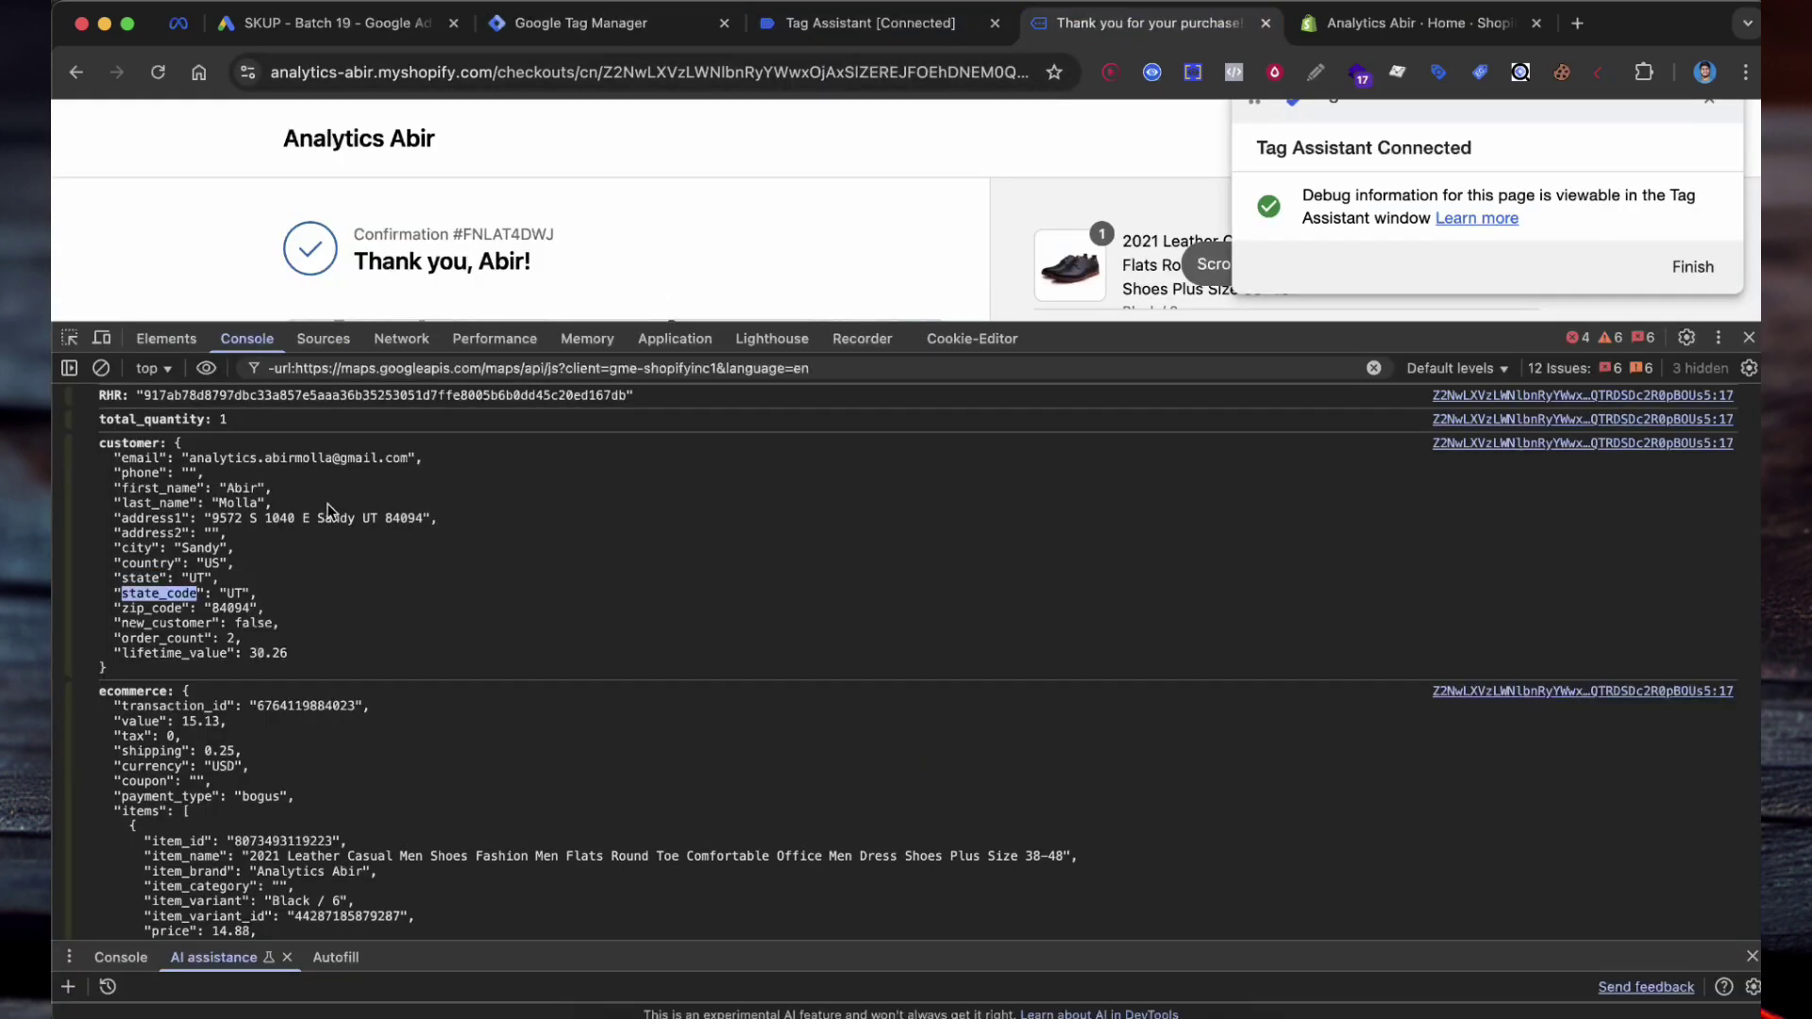
{"action": "left_click", "coordinate": [647, 28]}
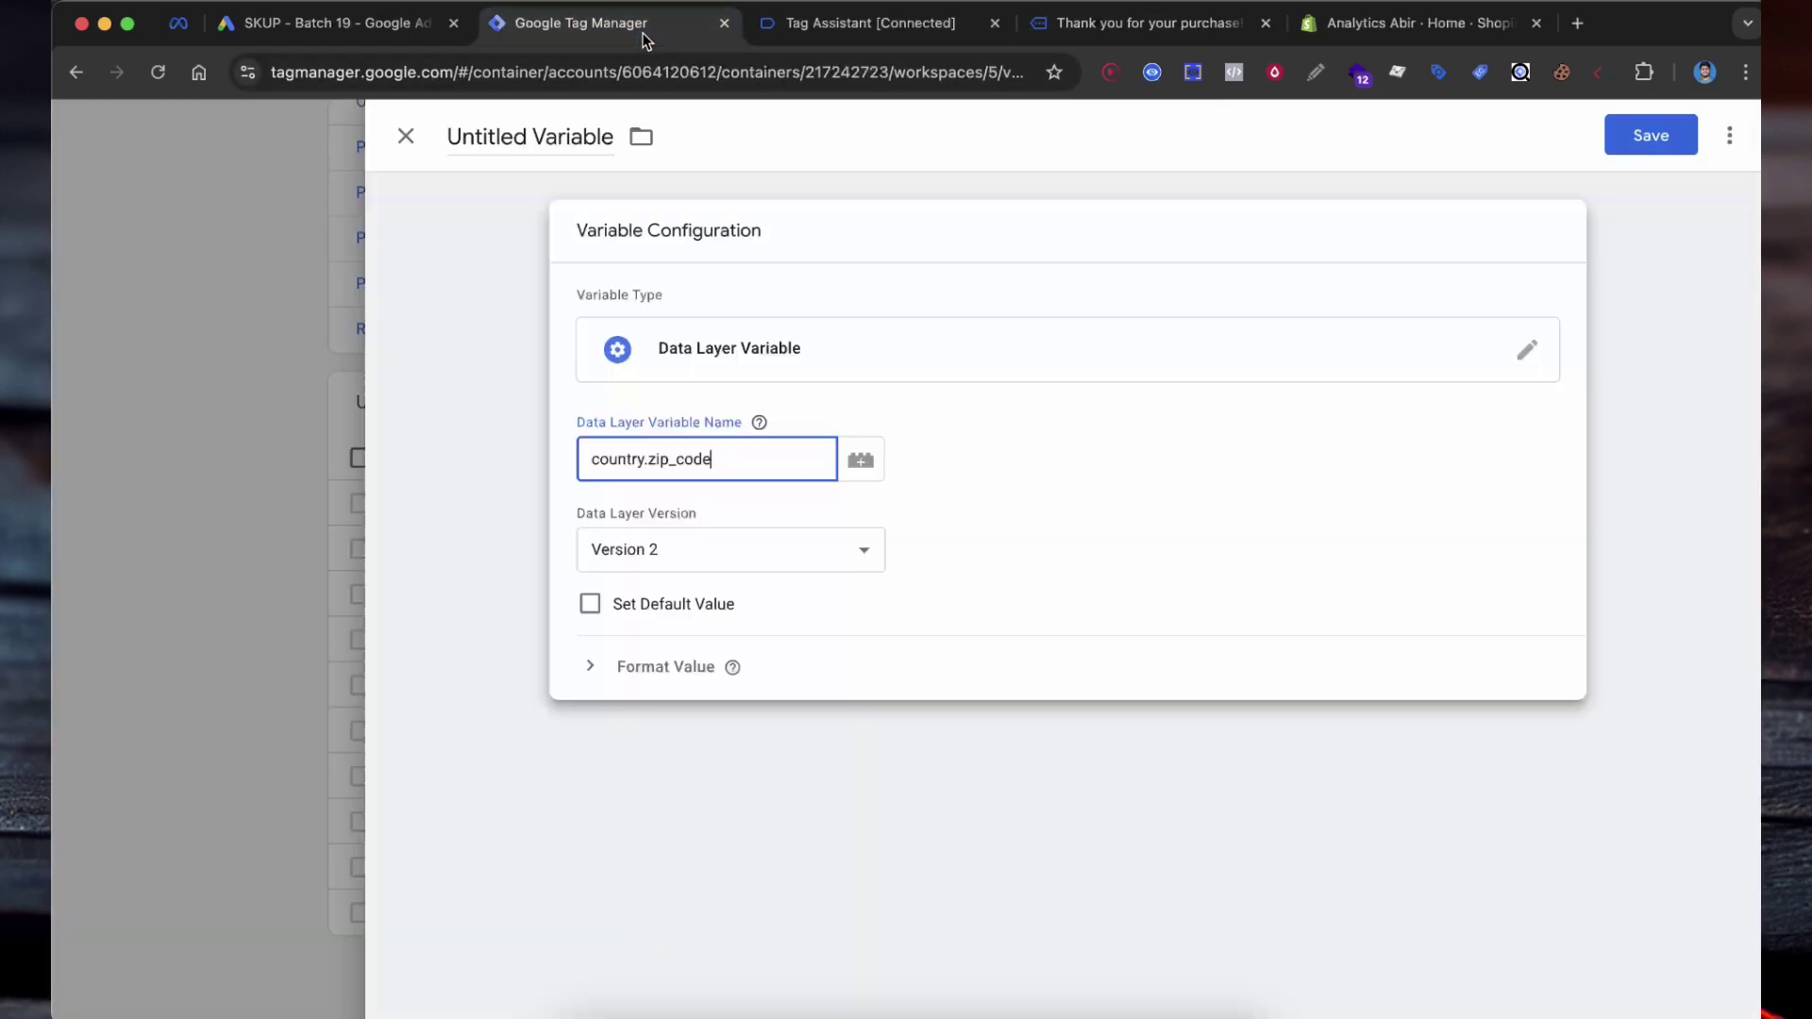
{"action": "left_click", "coordinate": [1650, 135]}
{"action": "left_click", "coordinate": [1146, 22]}
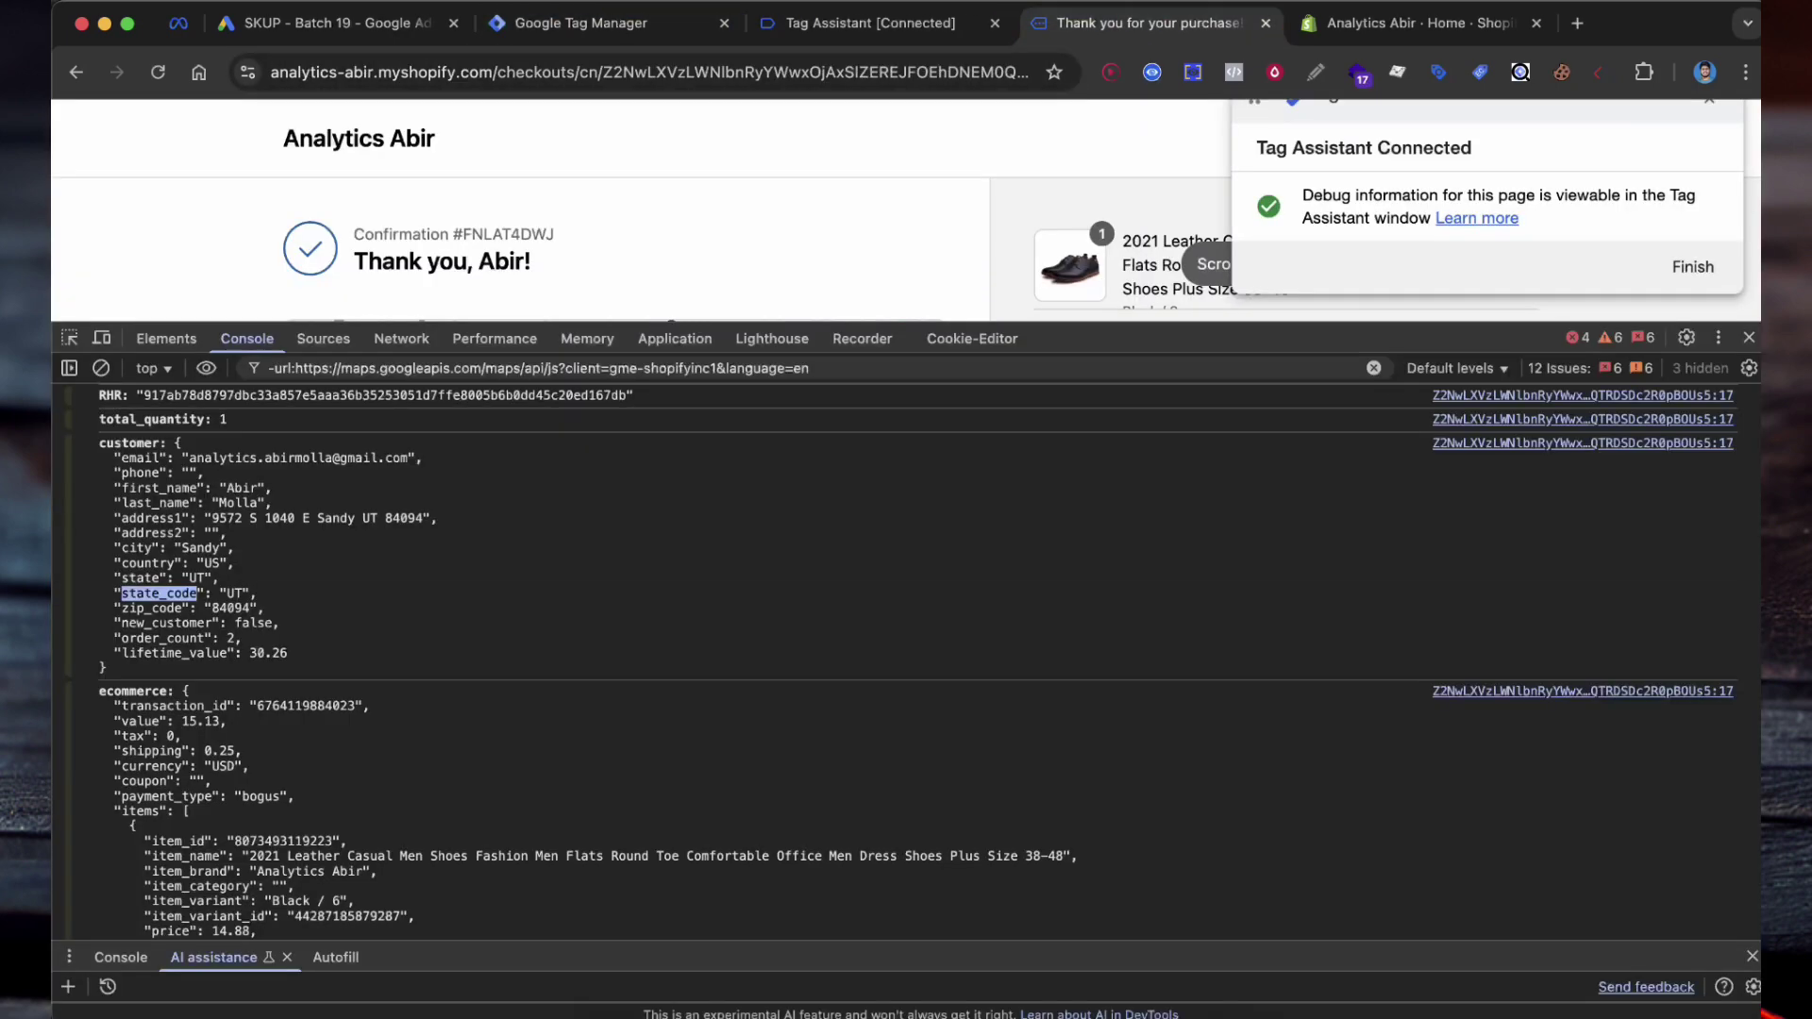
{"action": "left_click", "coordinate": [647, 28]}
{"action": "type", "text": "User "}
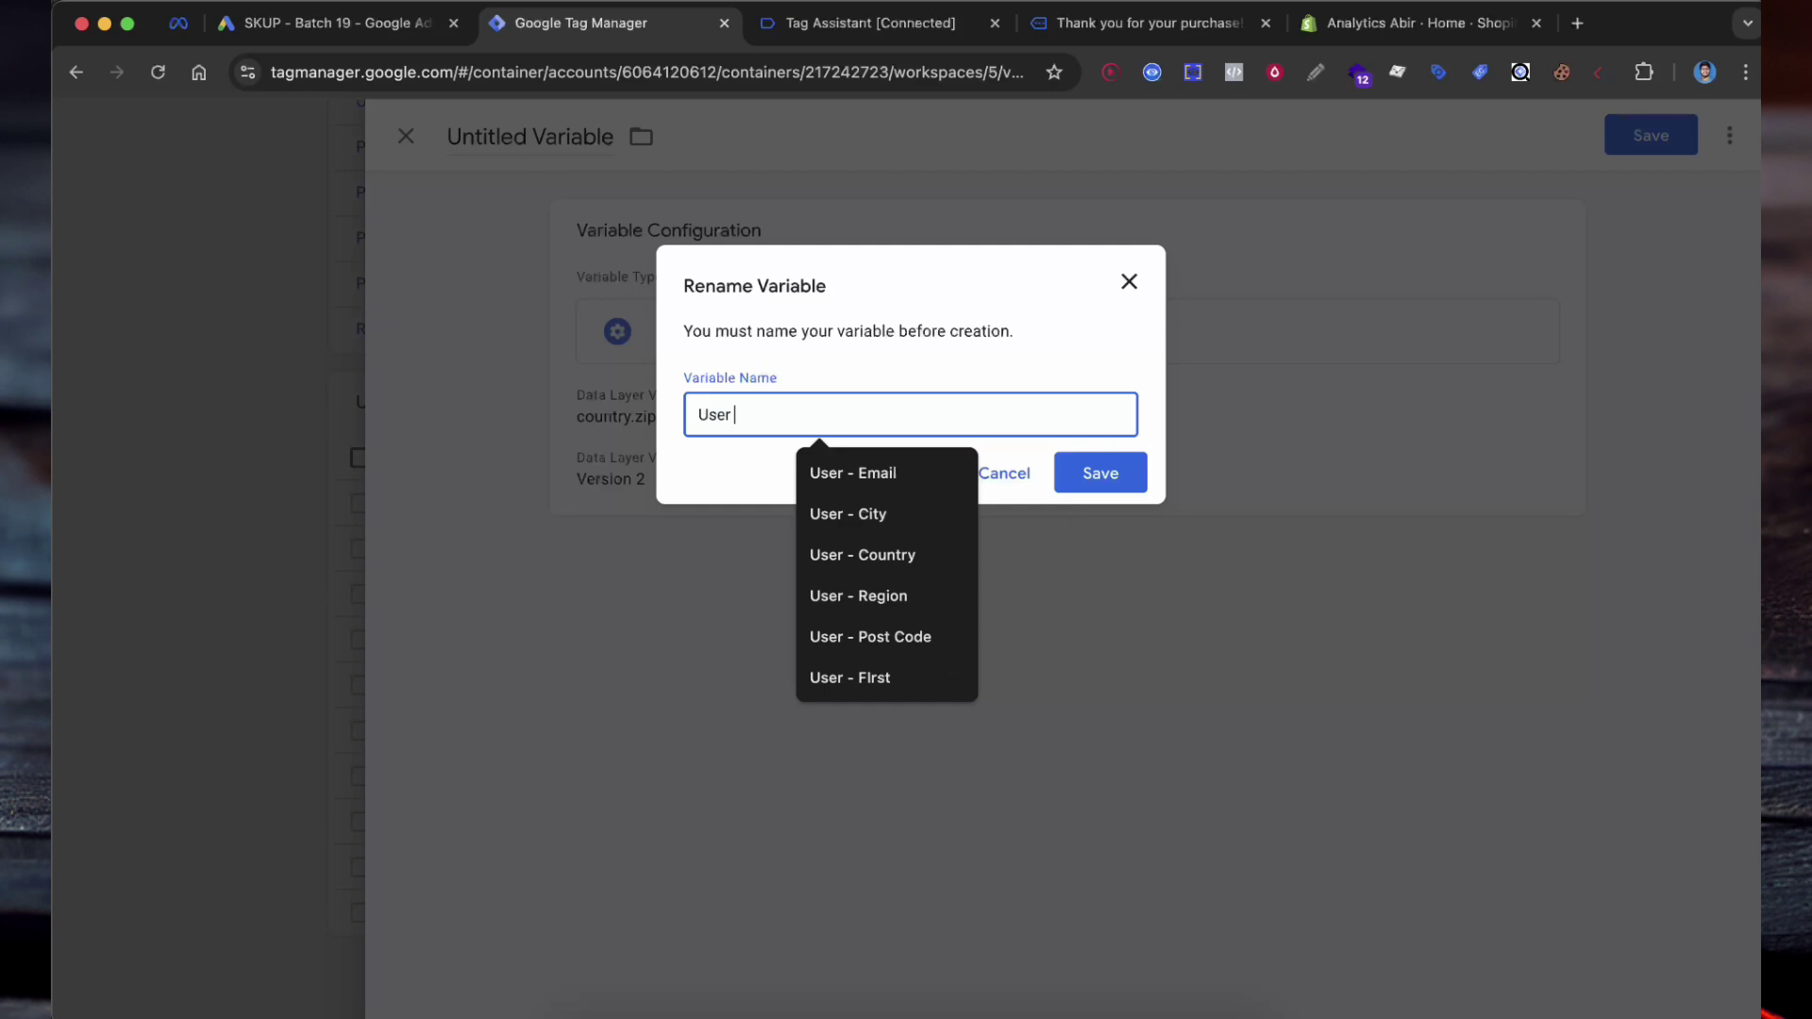
{"action": "type", "text": "- Post Code"}
{"action": "left_click", "coordinate": [907, 638]}
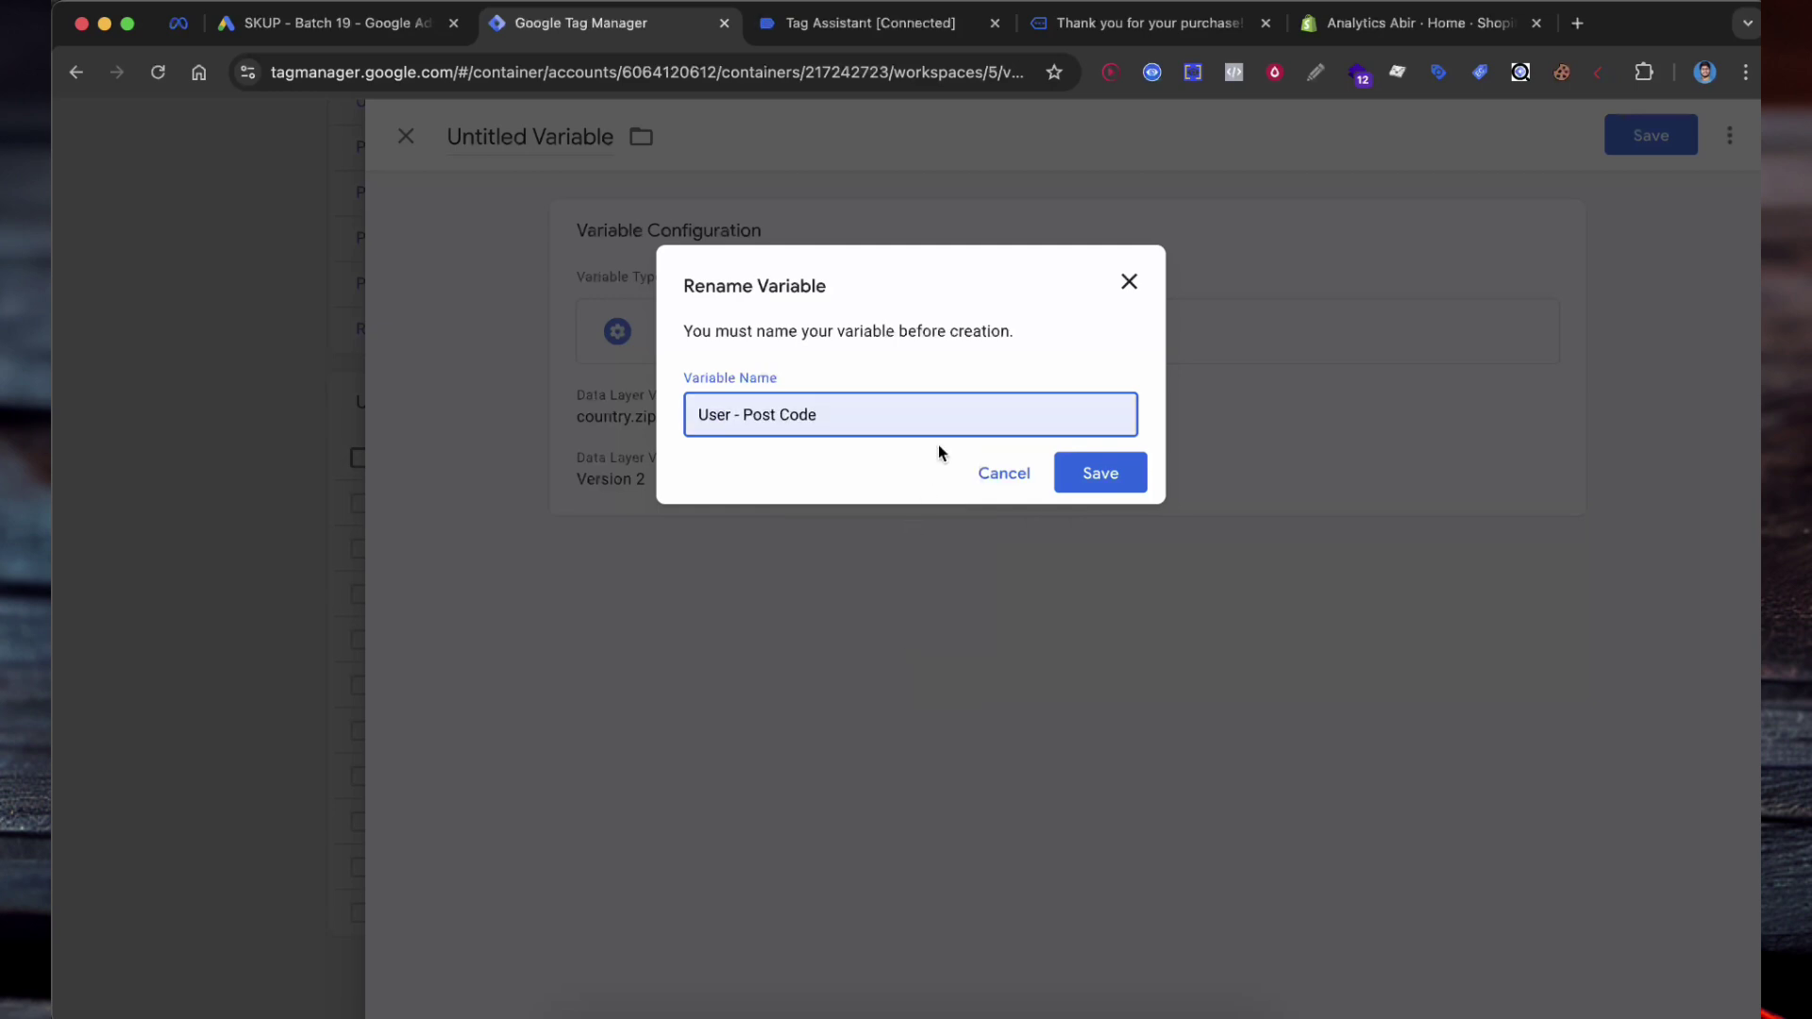
{"action": "type", "text": "/Zip X"}
{"action": "key", "text": "BackSpace"}
{"action": "type", "text": "Code"}
{"action": "left_click", "coordinate": [1062, 475]}
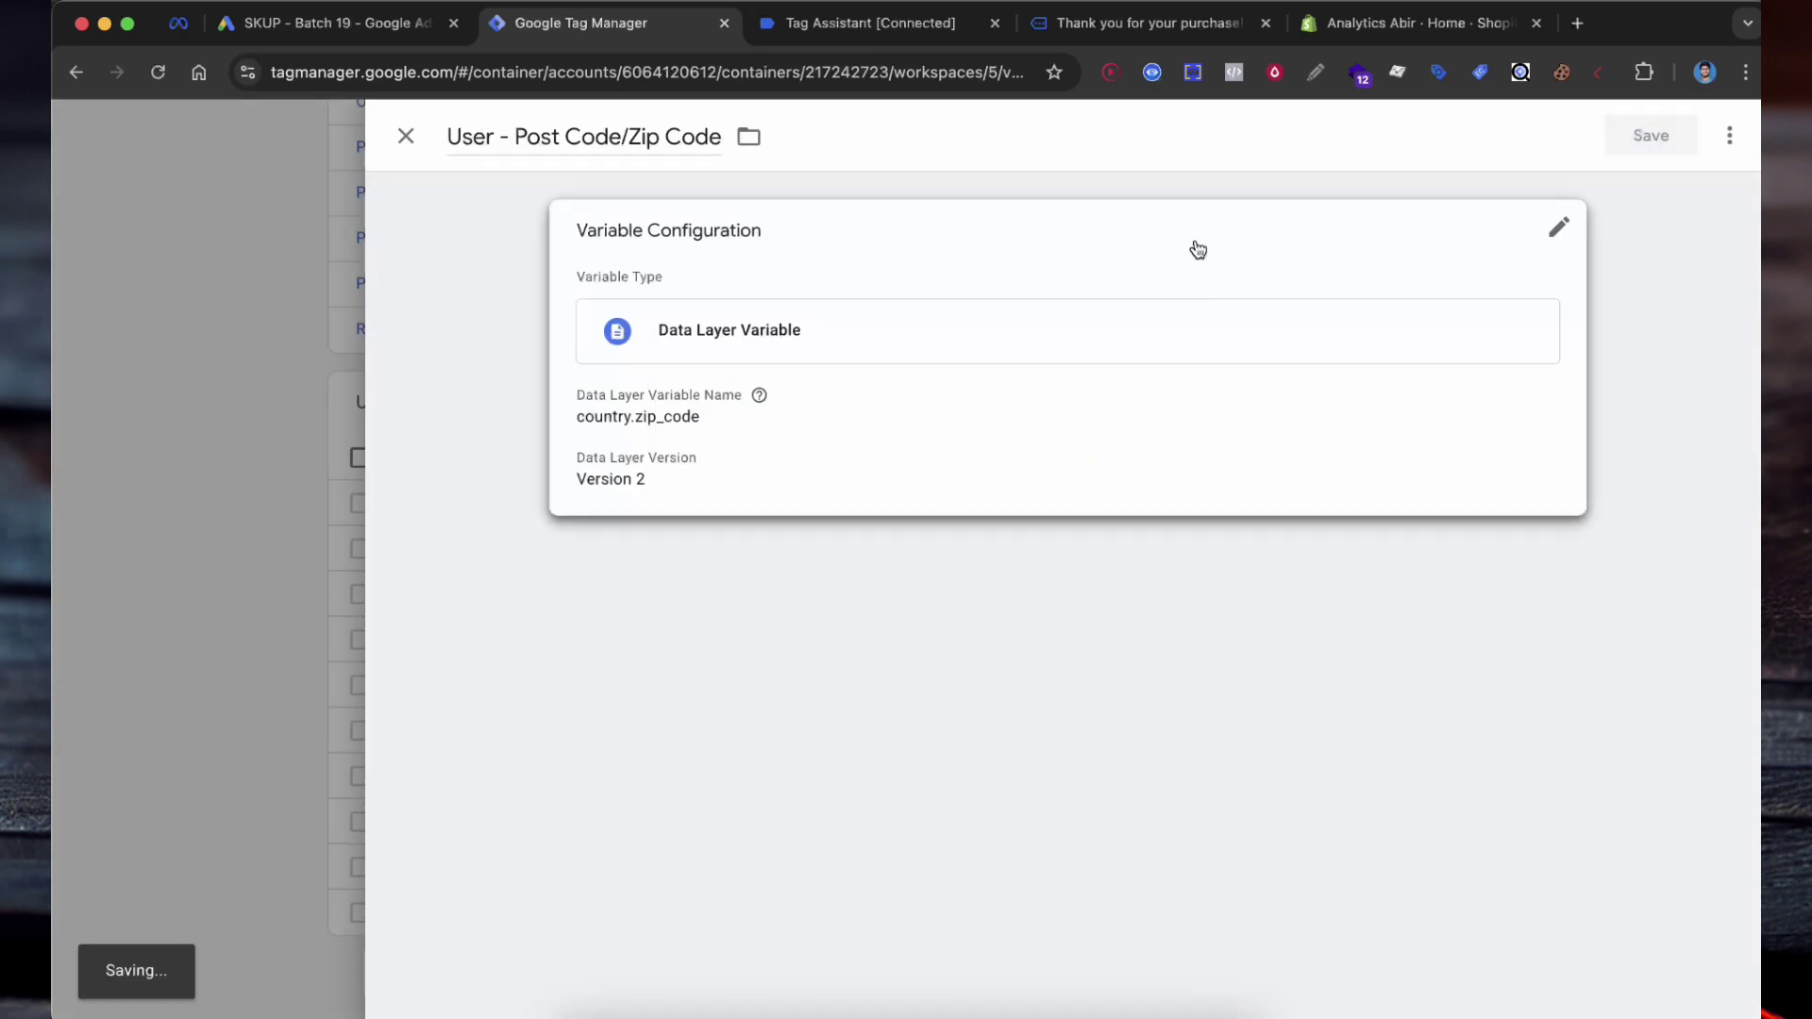
Check the state key in the console's customer data and create a Data Layer Variable with the name country.state
{"action": "left_click", "coordinate": [1041, 24]}
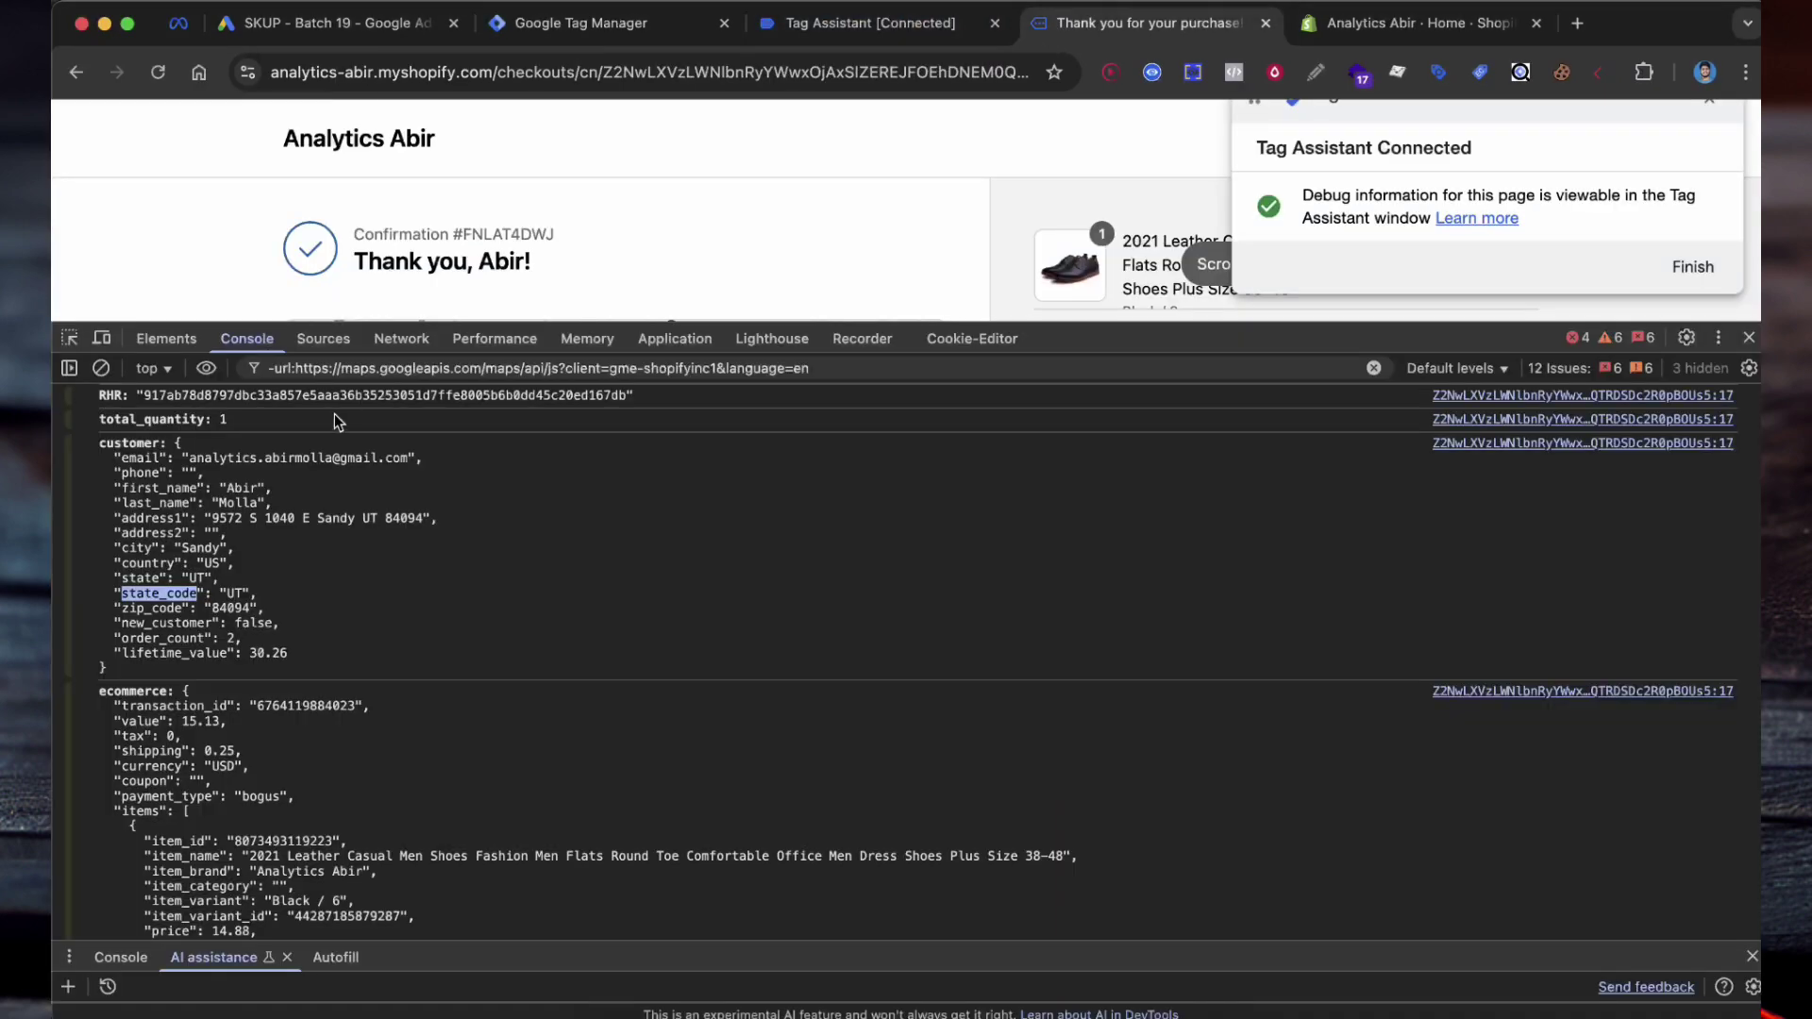
{"action": "double_click", "coordinate": [146, 578]}
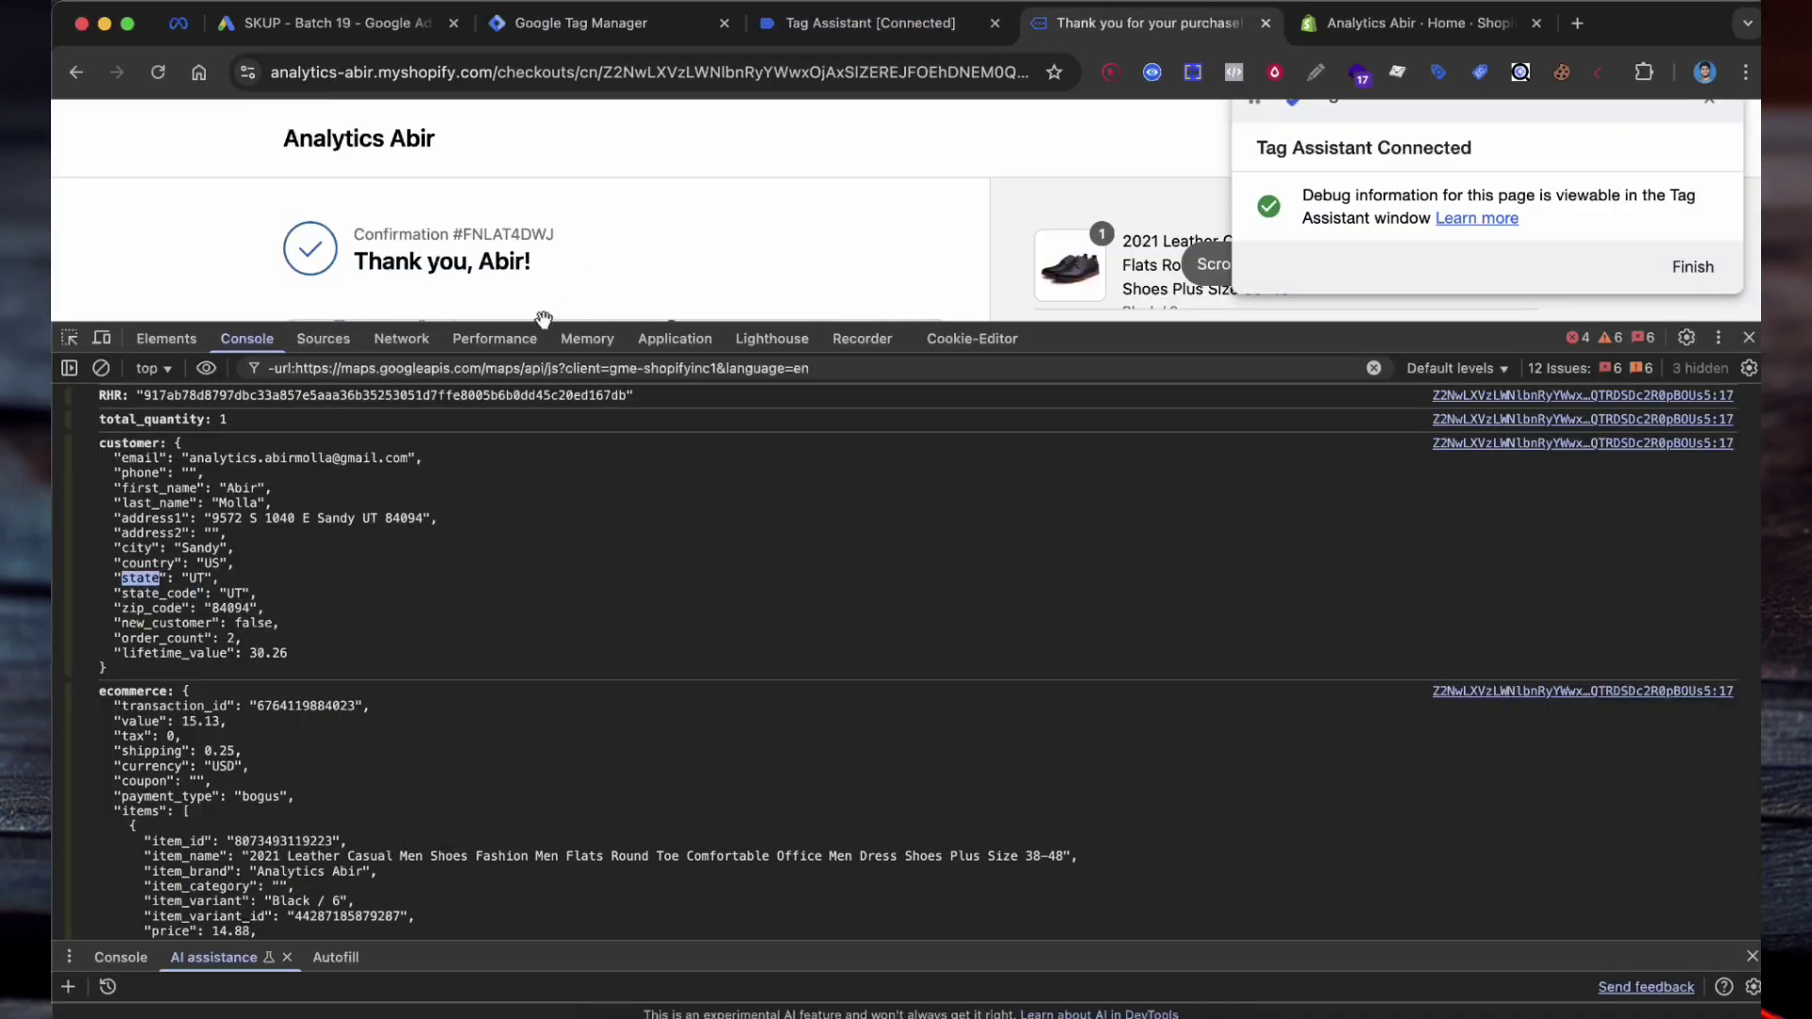
{"action": "left_click", "coordinate": [576, 23]}
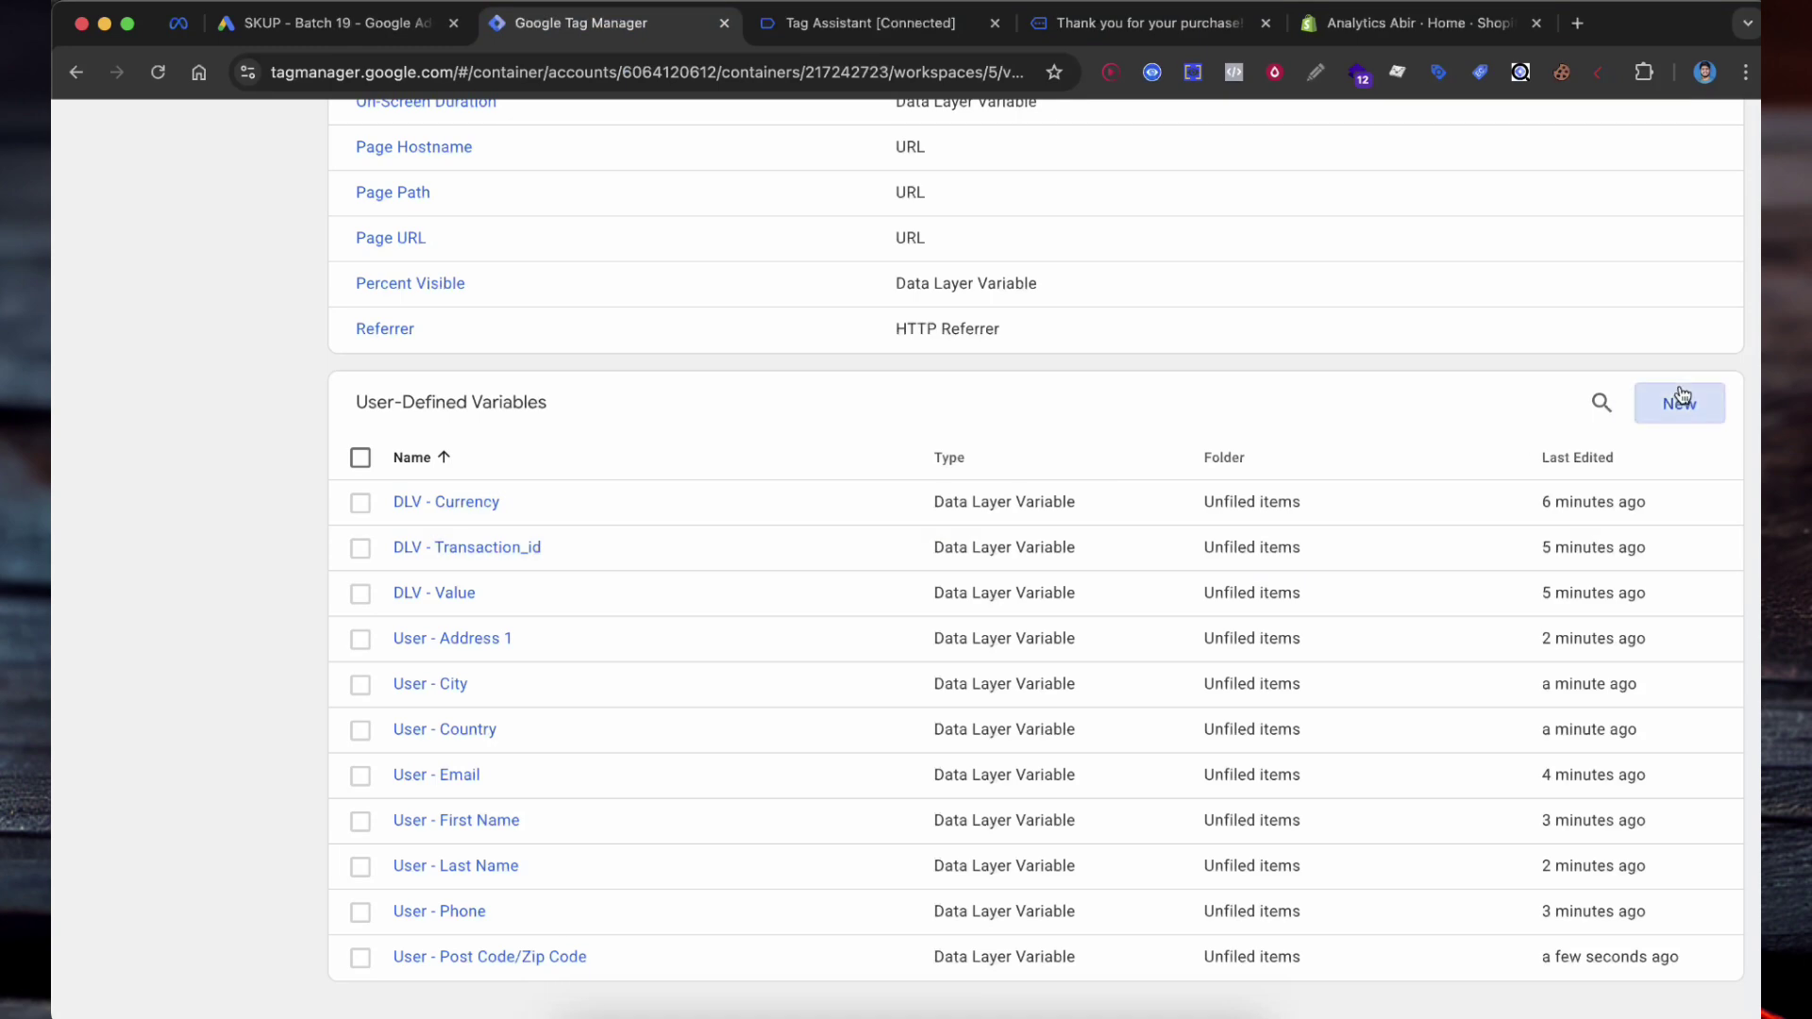
{"action": "left_click", "coordinate": [1677, 400]}
{"action": "left_click", "coordinate": [1241, 328]}
{"action": "scroll", "coordinate": [1258, 522], "scroll_direction": "down", "scroll_amount": 1}
{"action": "left_click", "coordinate": [1258, 743]}
{"action": "left_click", "coordinate": [756, 474]}
{"action": "type", "text": "country.state"}
Save the country.state variable under the name User - State
{"action": "left_click", "coordinate": [1637, 141]}
{"action": "type", "text": "Us"}
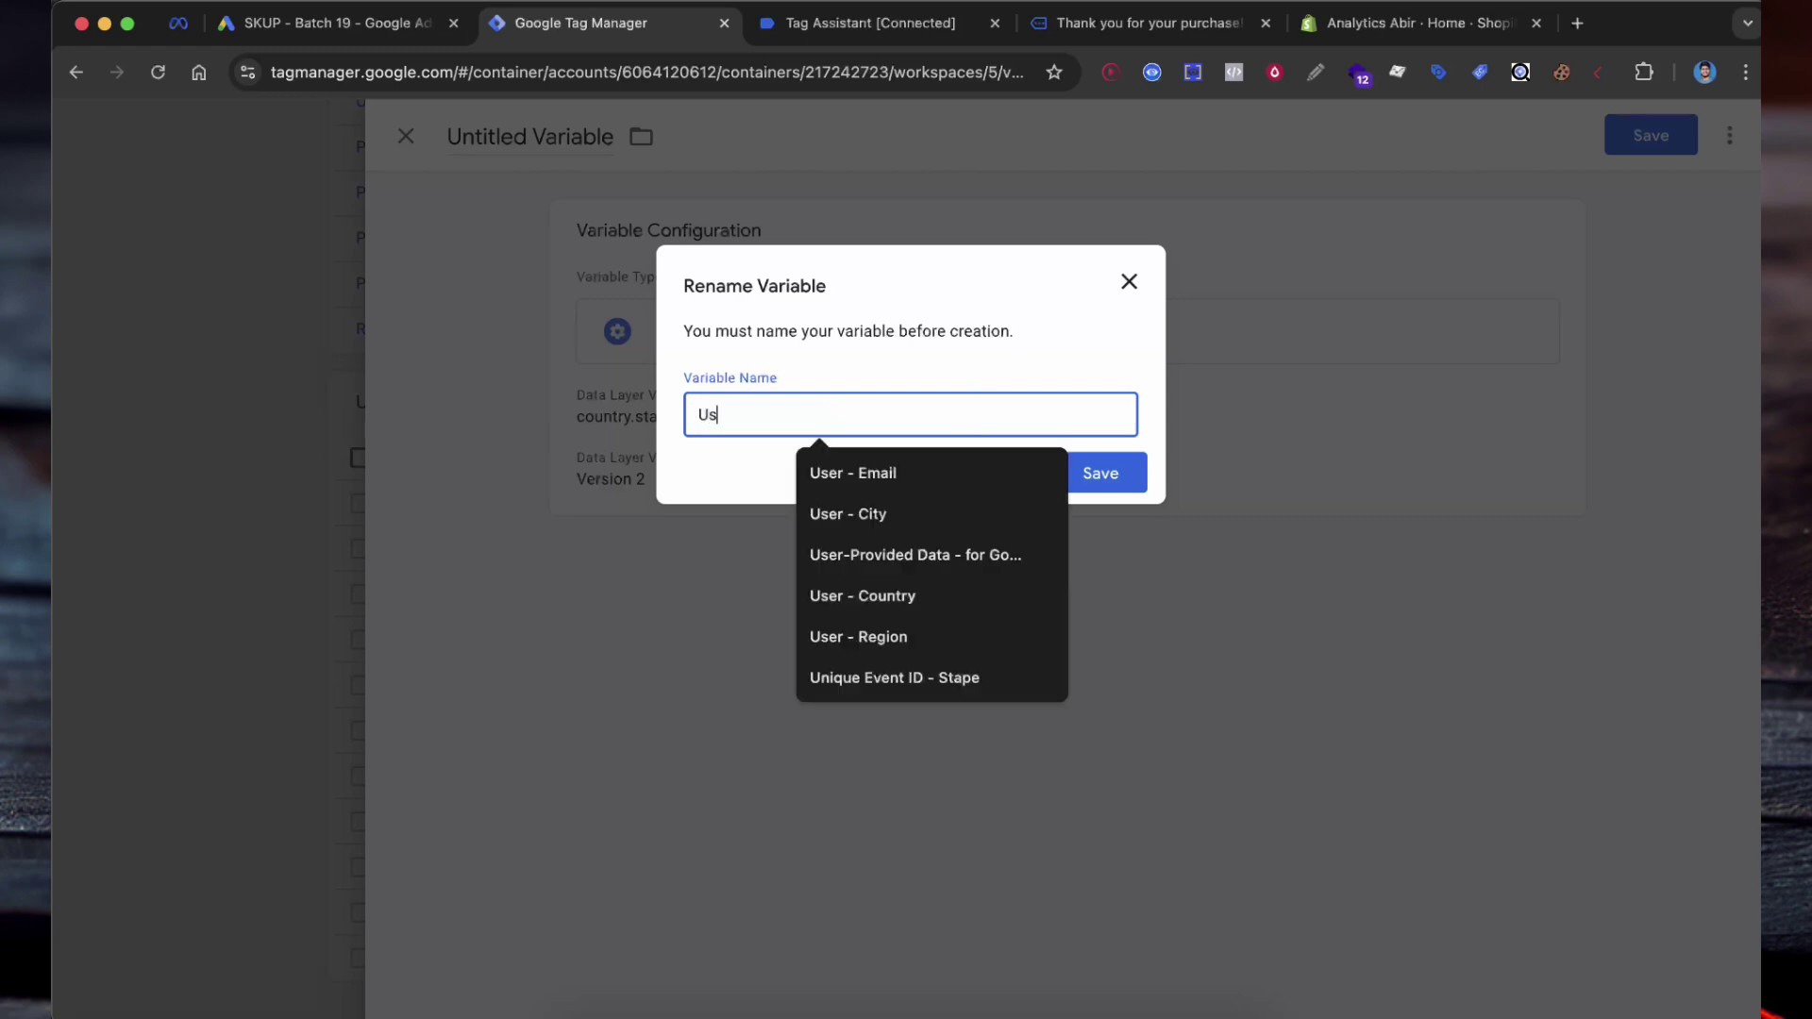
{"action": "type", "text": "er - State"}
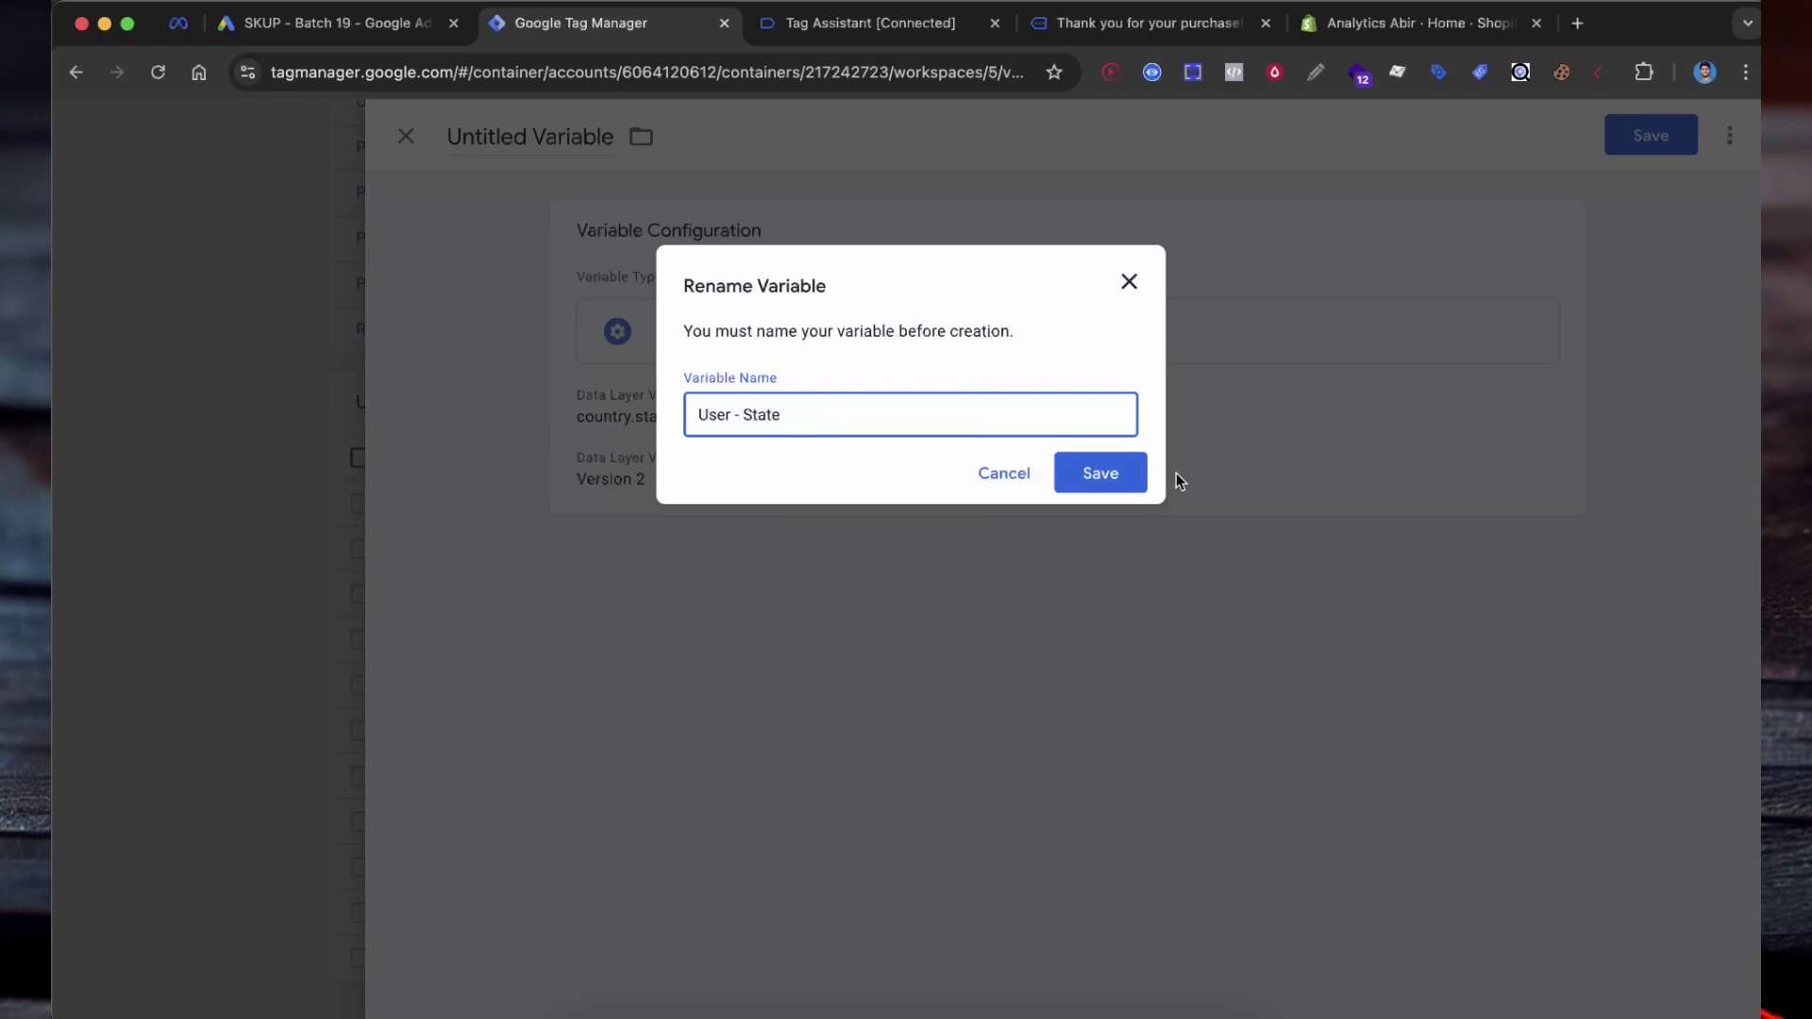
{"action": "left_click", "coordinate": [1117, 481]}
Compare the saved user variables with the console's customer data and examine the new_customer, order_count and lifetime_value keys
{"action": "left_click", "coordinate": [934, 27]}
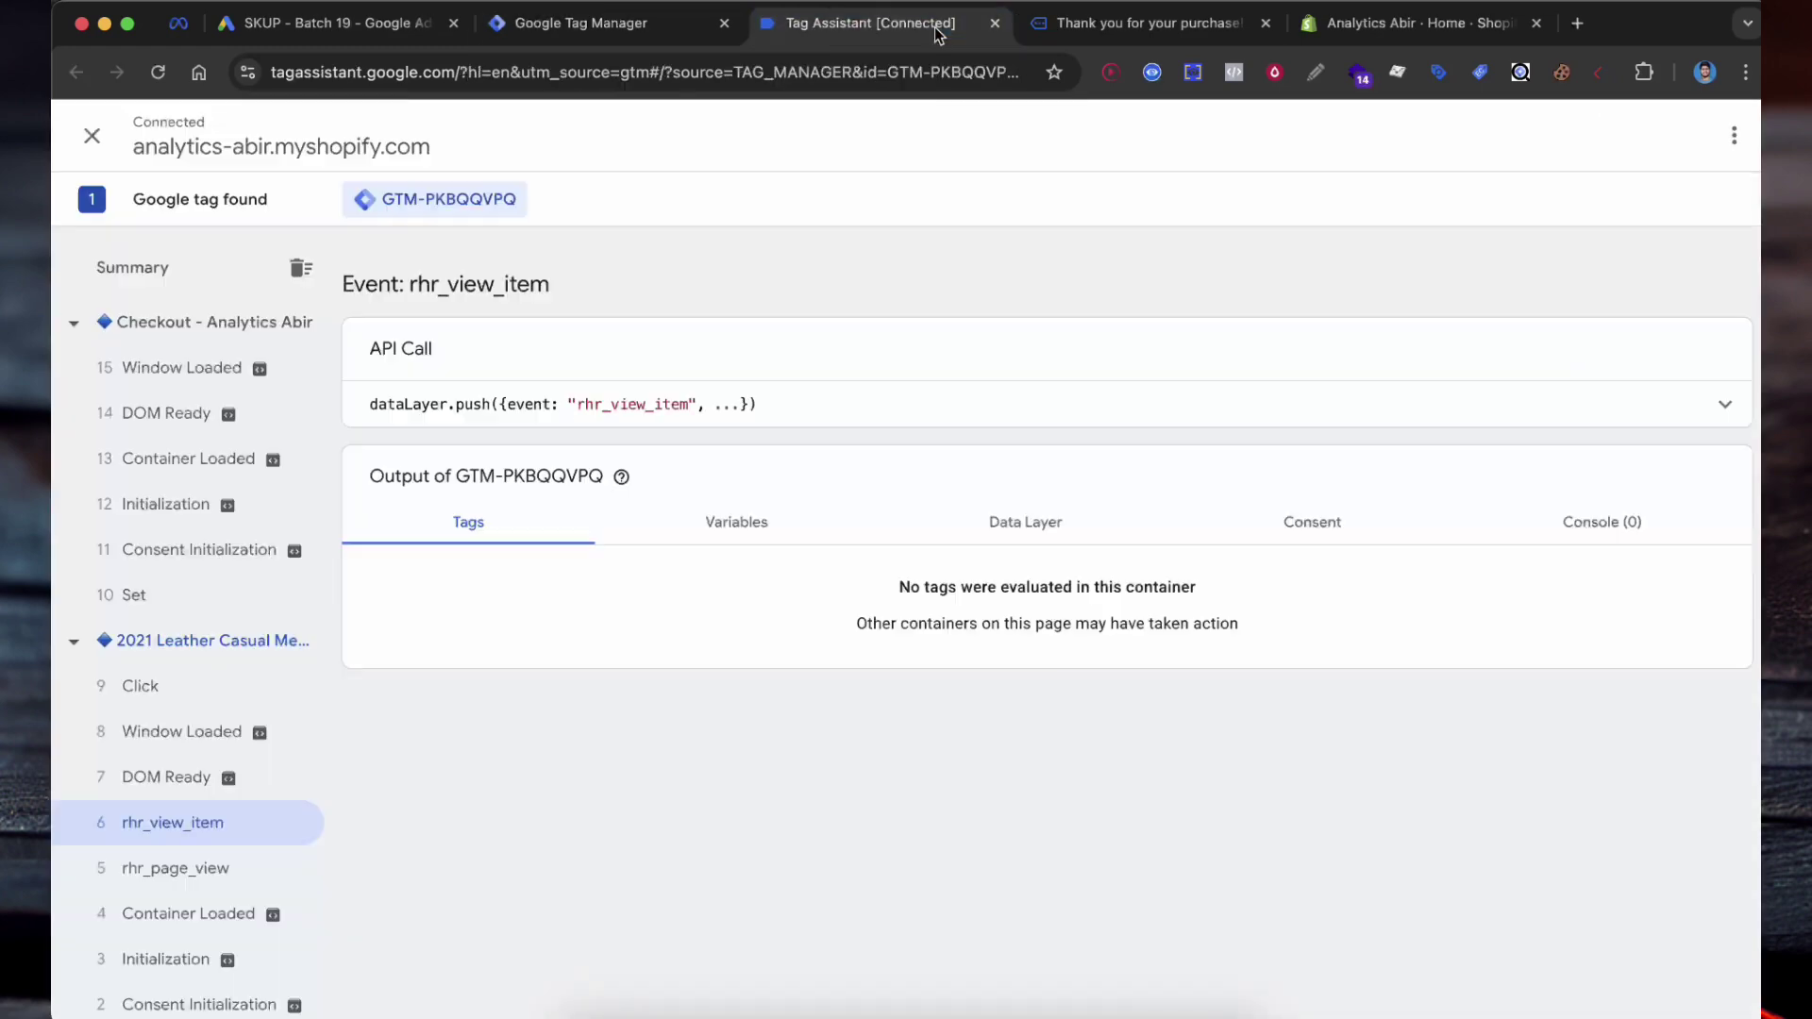
{"action": "left_click", "coordinate": [1085, 28]}
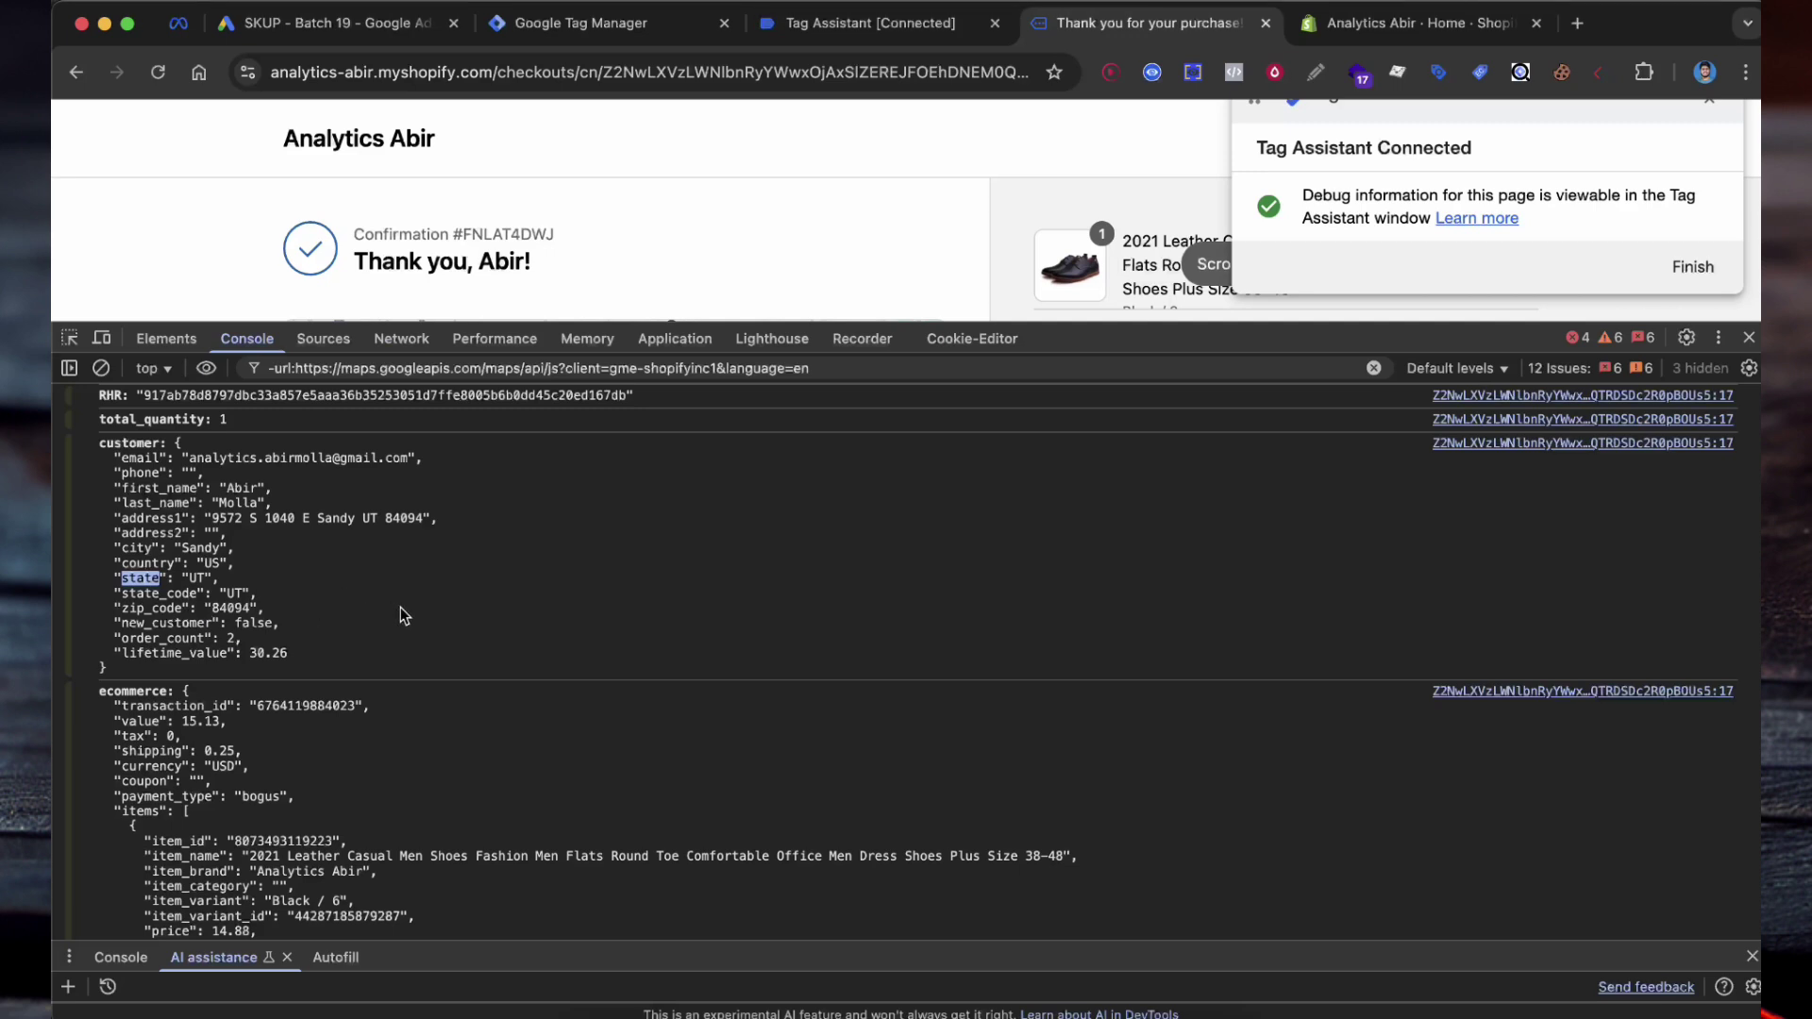
{"action": "left_click", "coordinate": [566, 23]}
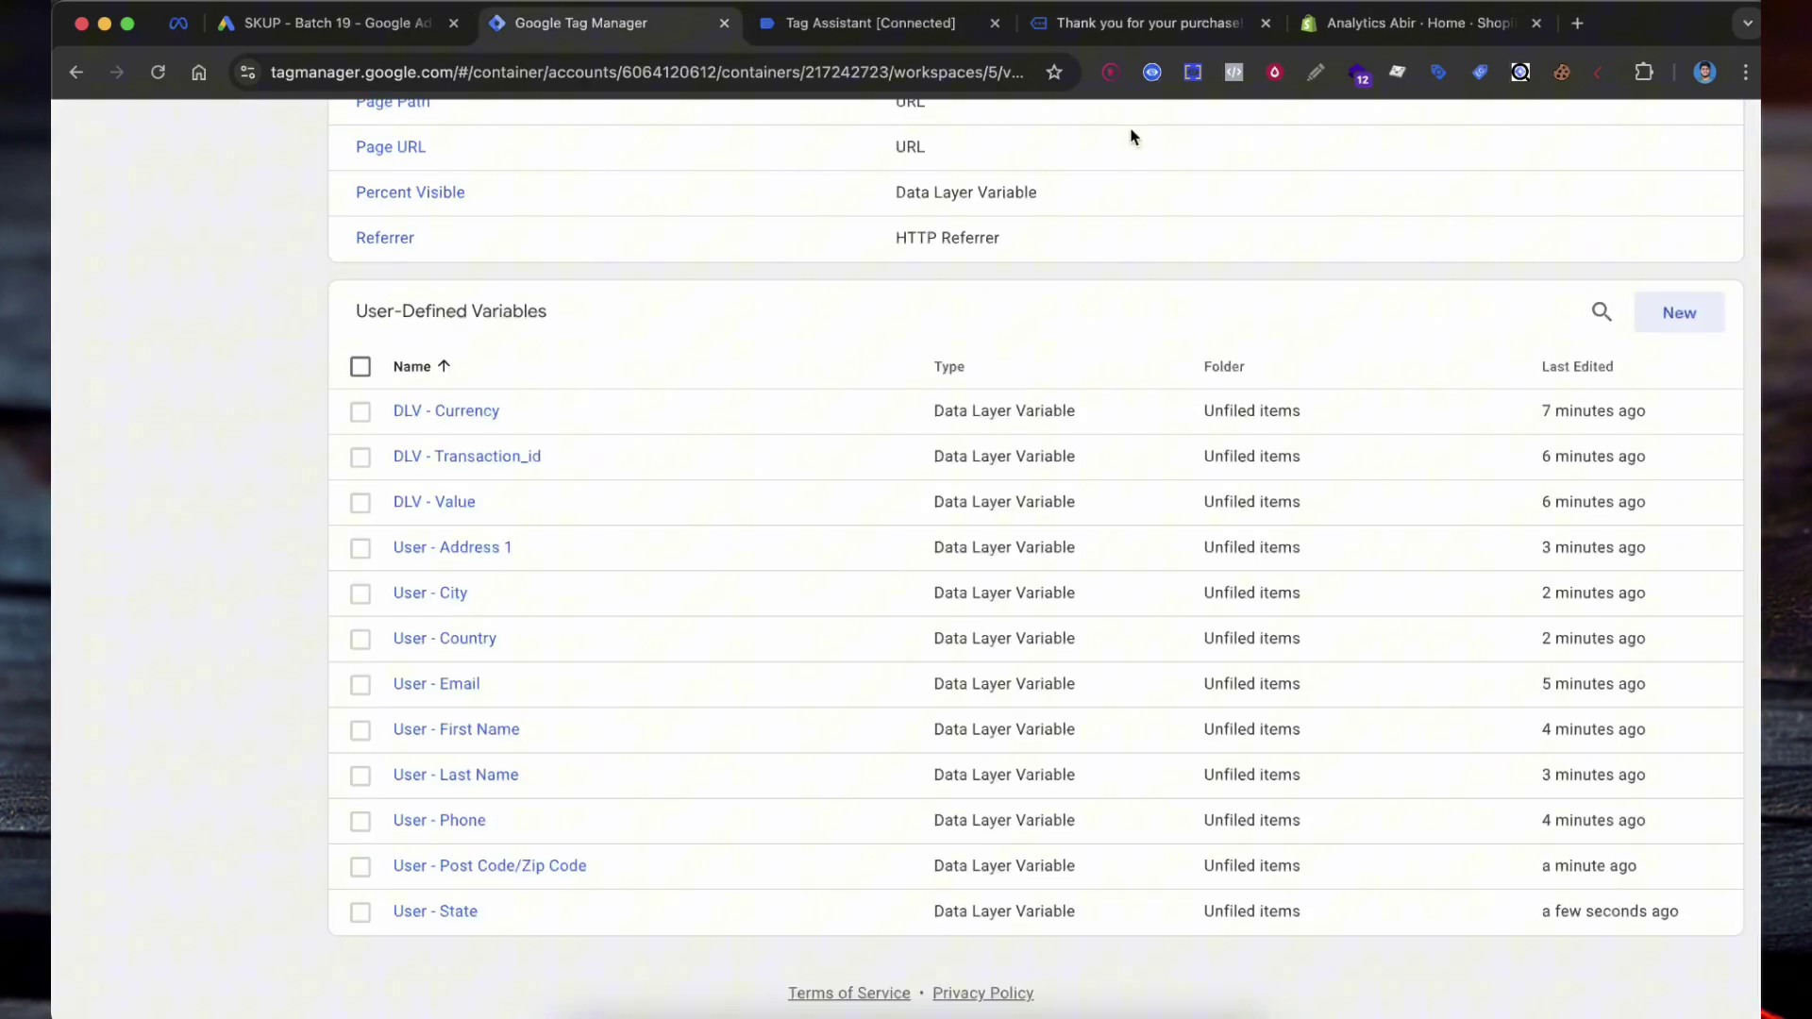
{"action": "left_click", "coordinate": [1141, 24]}
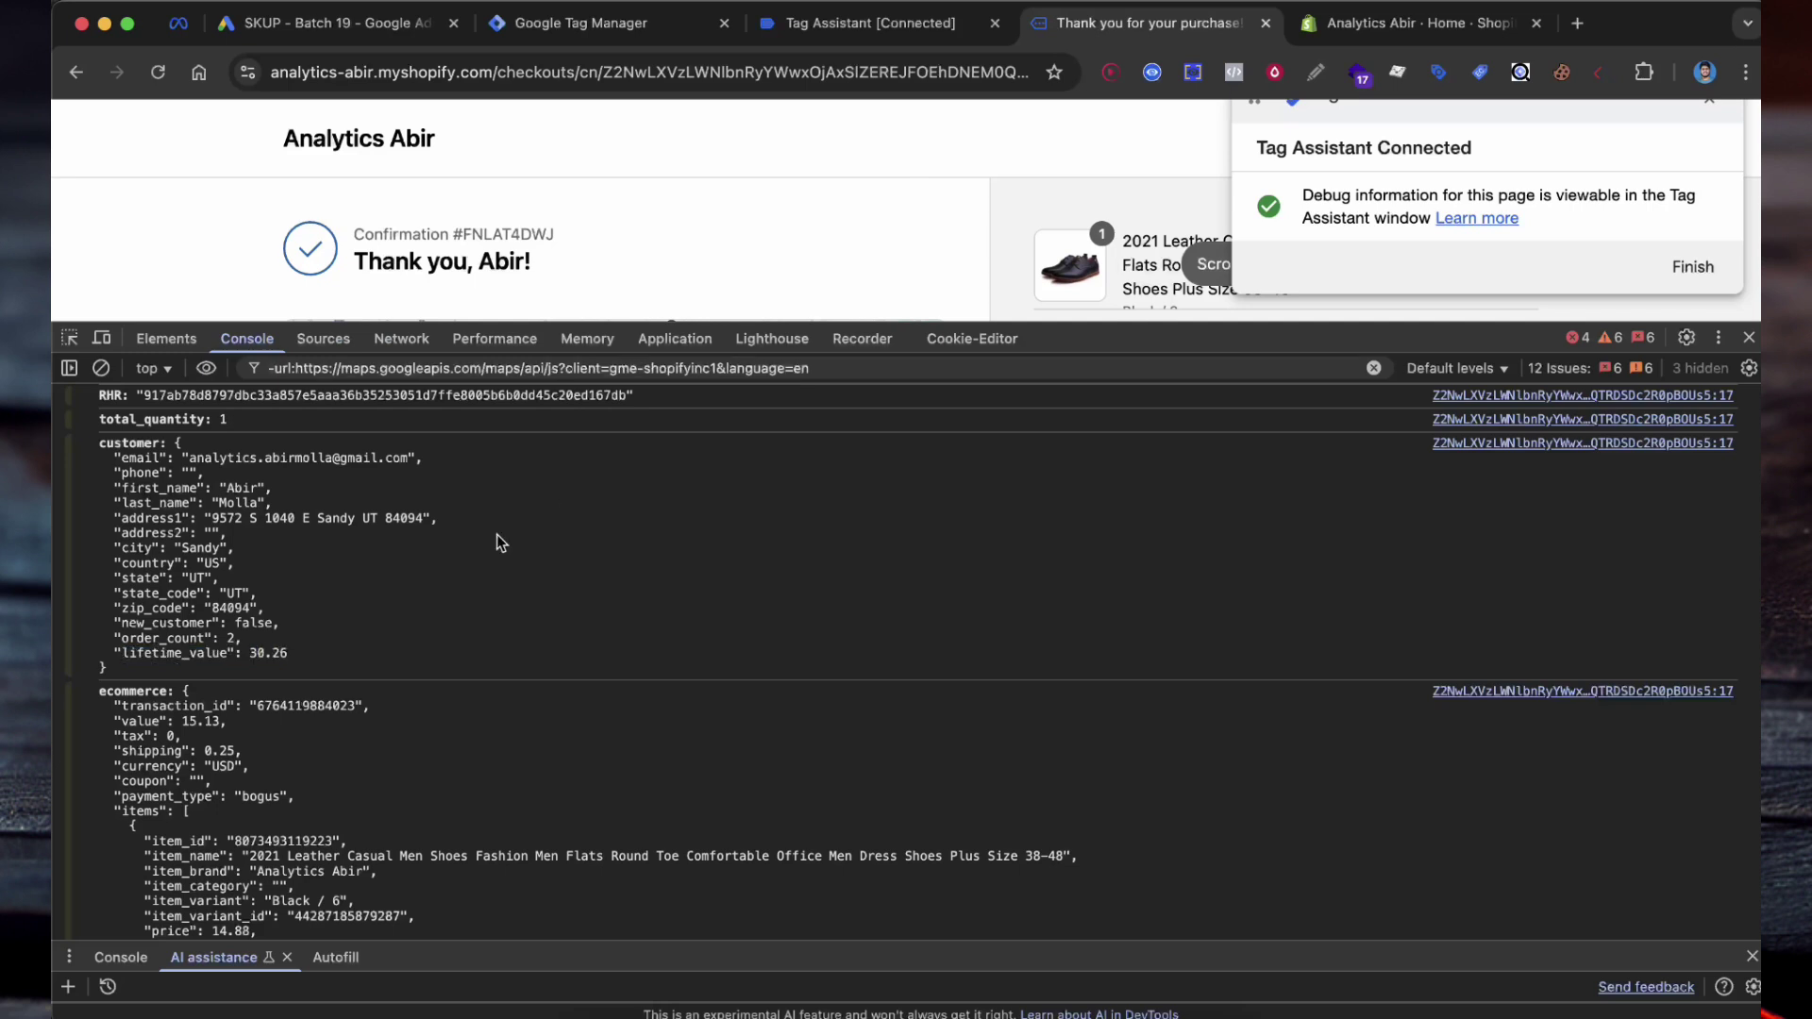
{"action": "left_click_drag", "start_coordinate": [242, 646], "coordinate": [281, 661]}
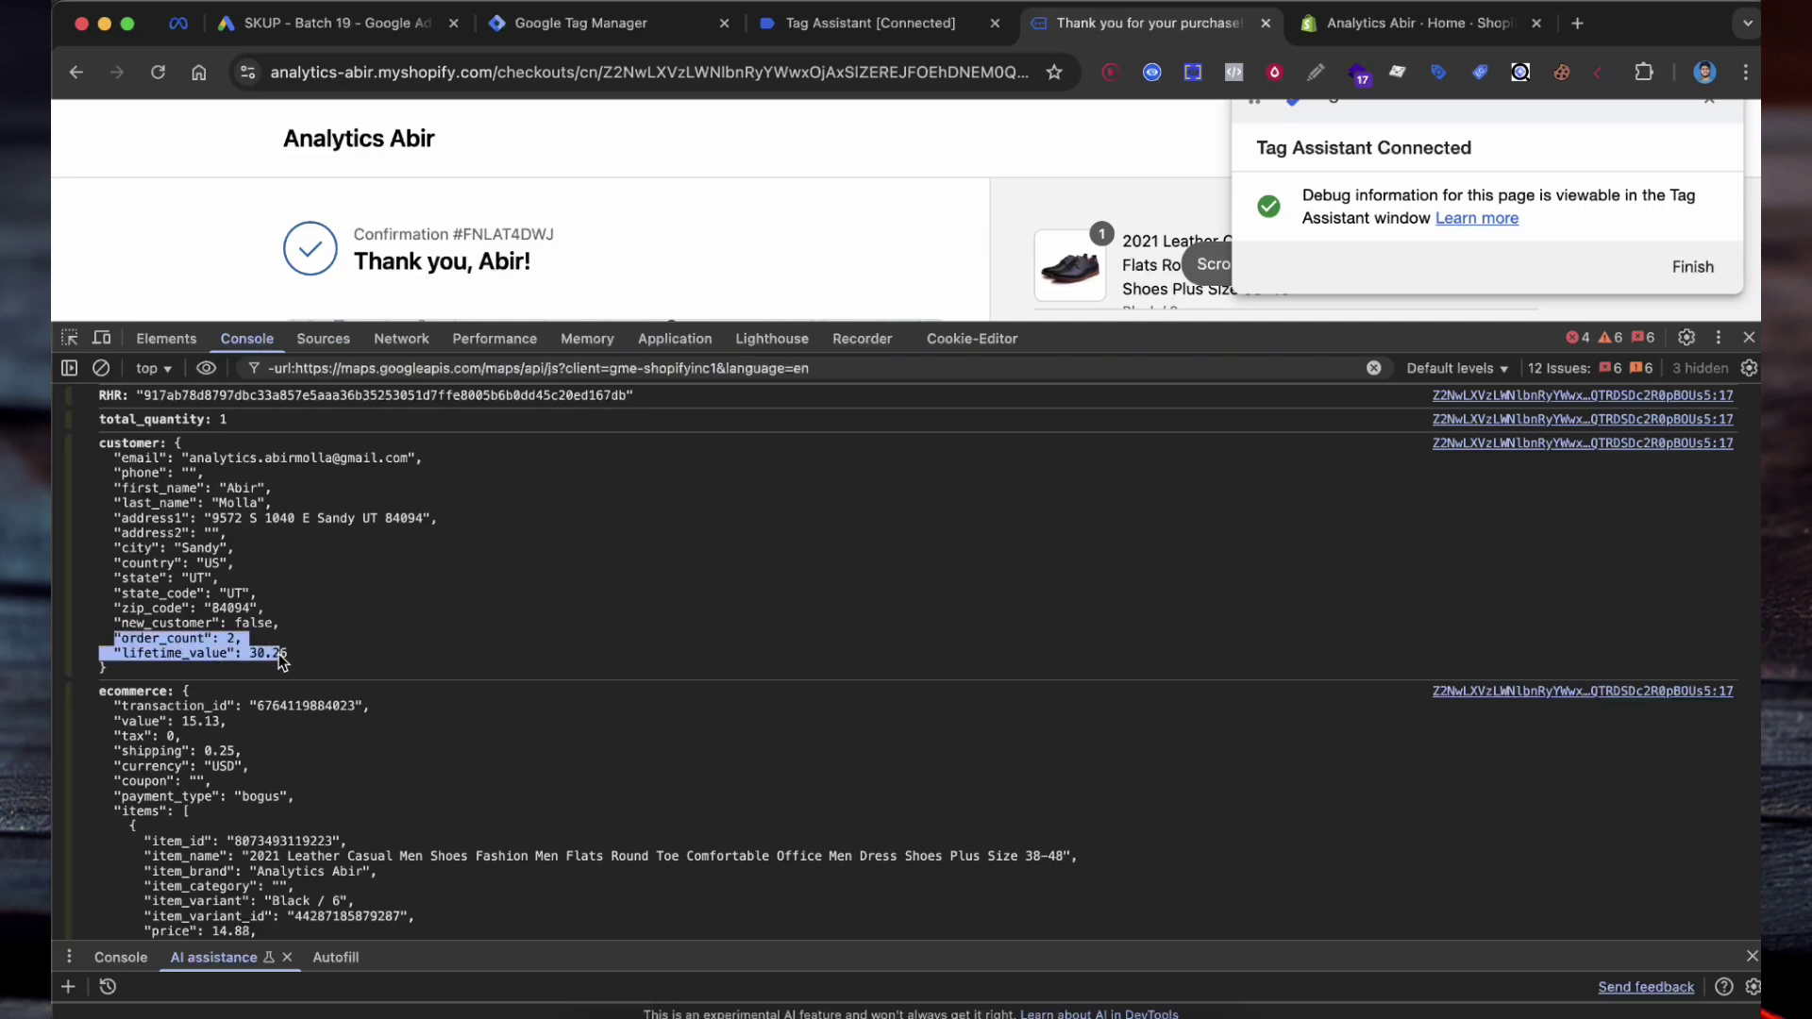
{"action": "left_click", "coordinate": [227, 642]}
{"action": "double_click", "coordinate": [198, 624]}
{"action": "double_click", "coordinate": [172, 654]}
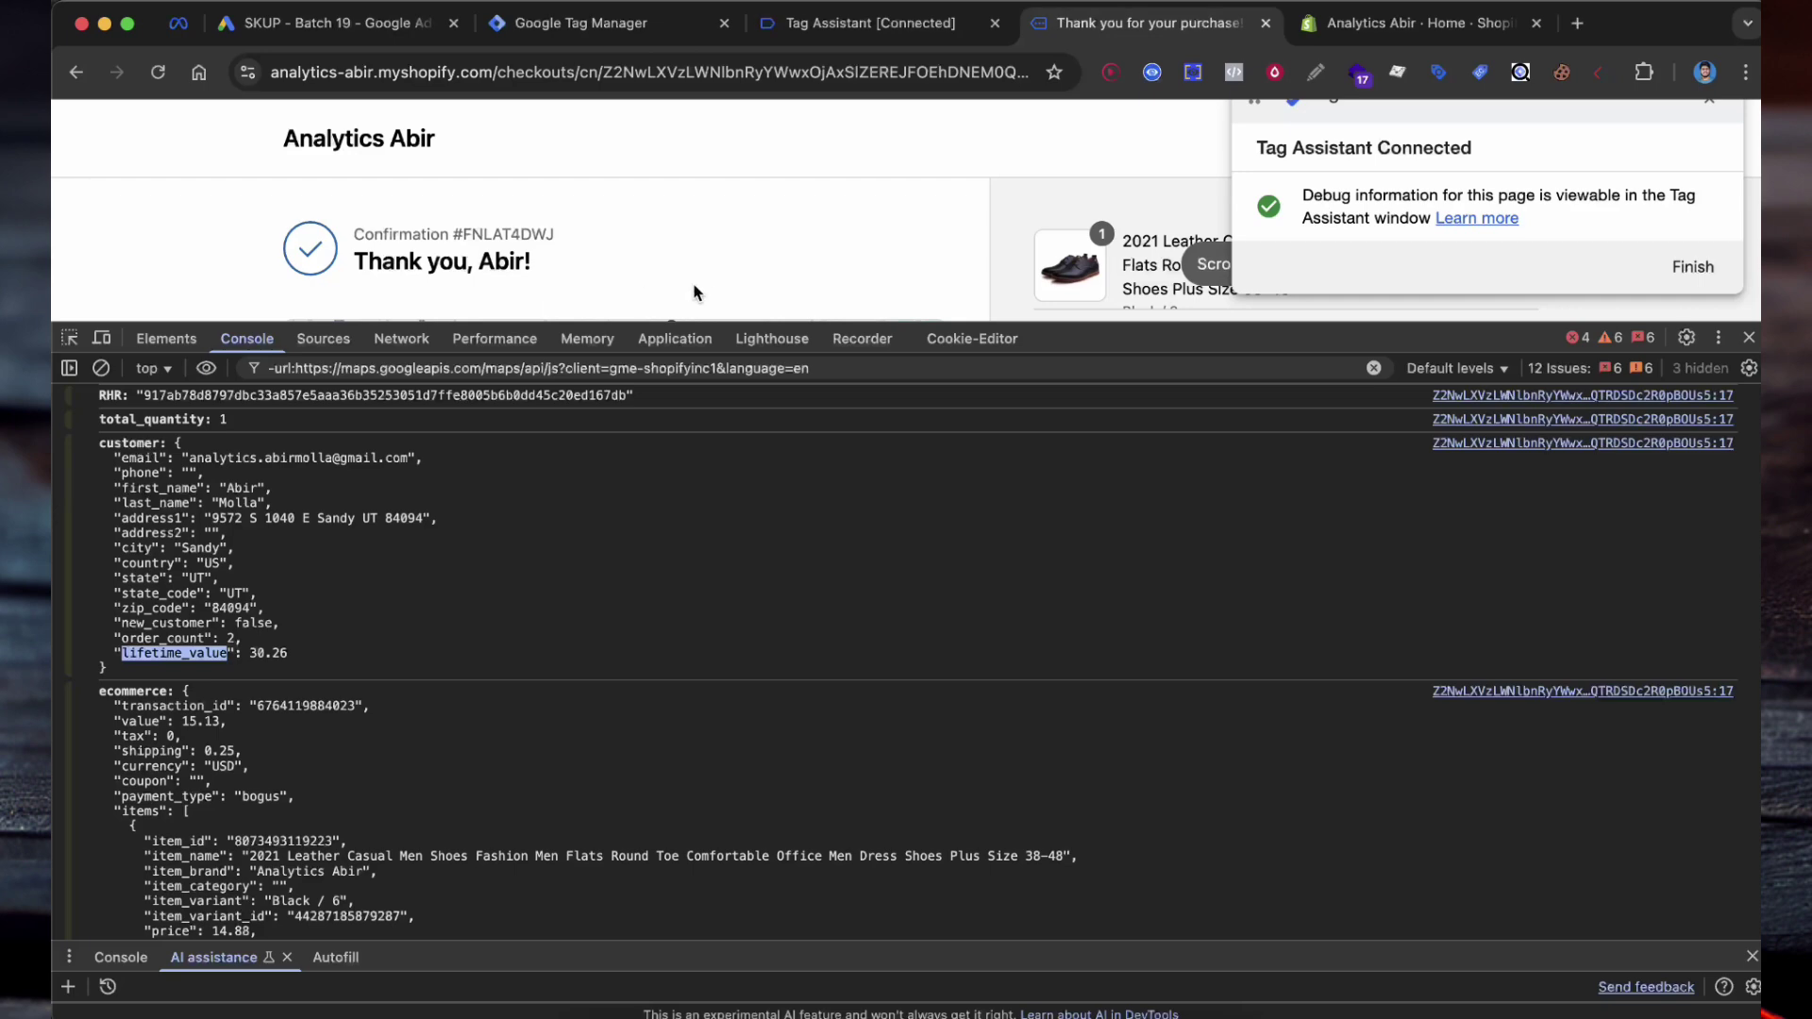
Return to Google Tag Manager and start a new user-defined variable of type Data Layer Variable
{"action": "left_click", "coordinate": [683, 42]}
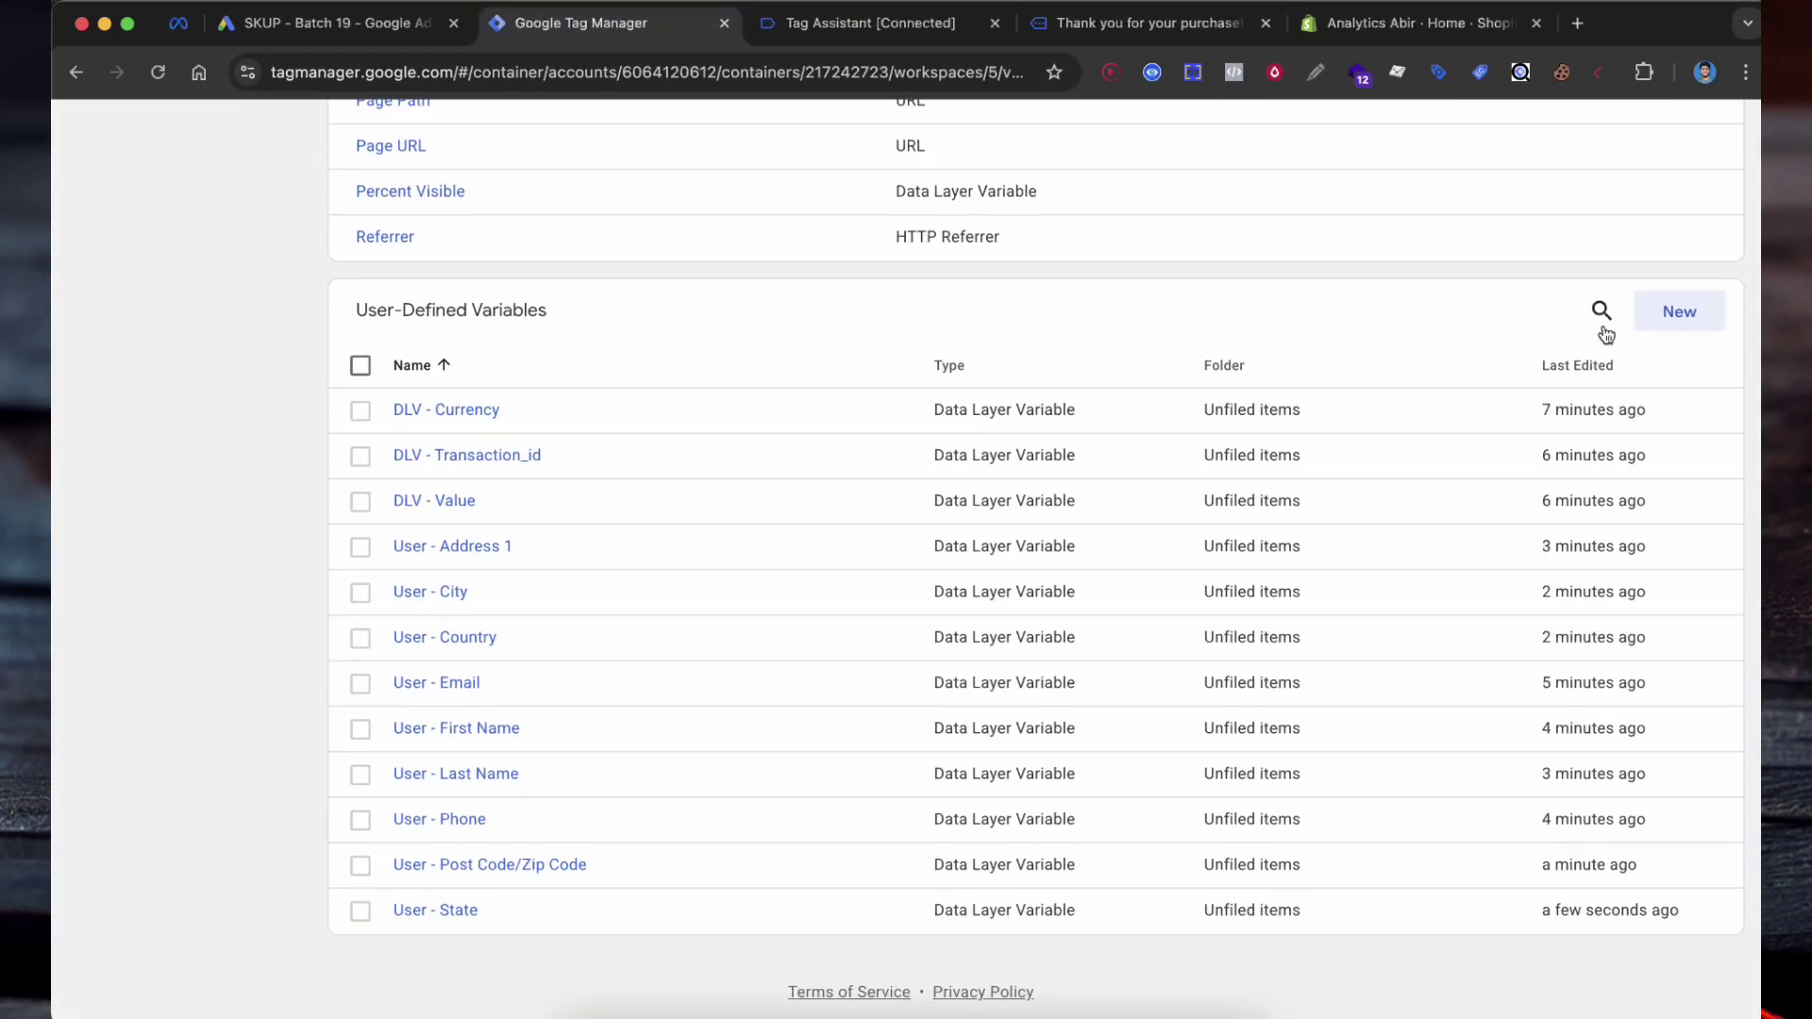
{"action": "left_click", "coordinate": [1679, 311]}
{"action": "left_click", "coordinate": [1416, 358]}
{"action": "scroll", "coordinate": [1327, 614], "scroll_direction": "down", "scroll_amount": 2}
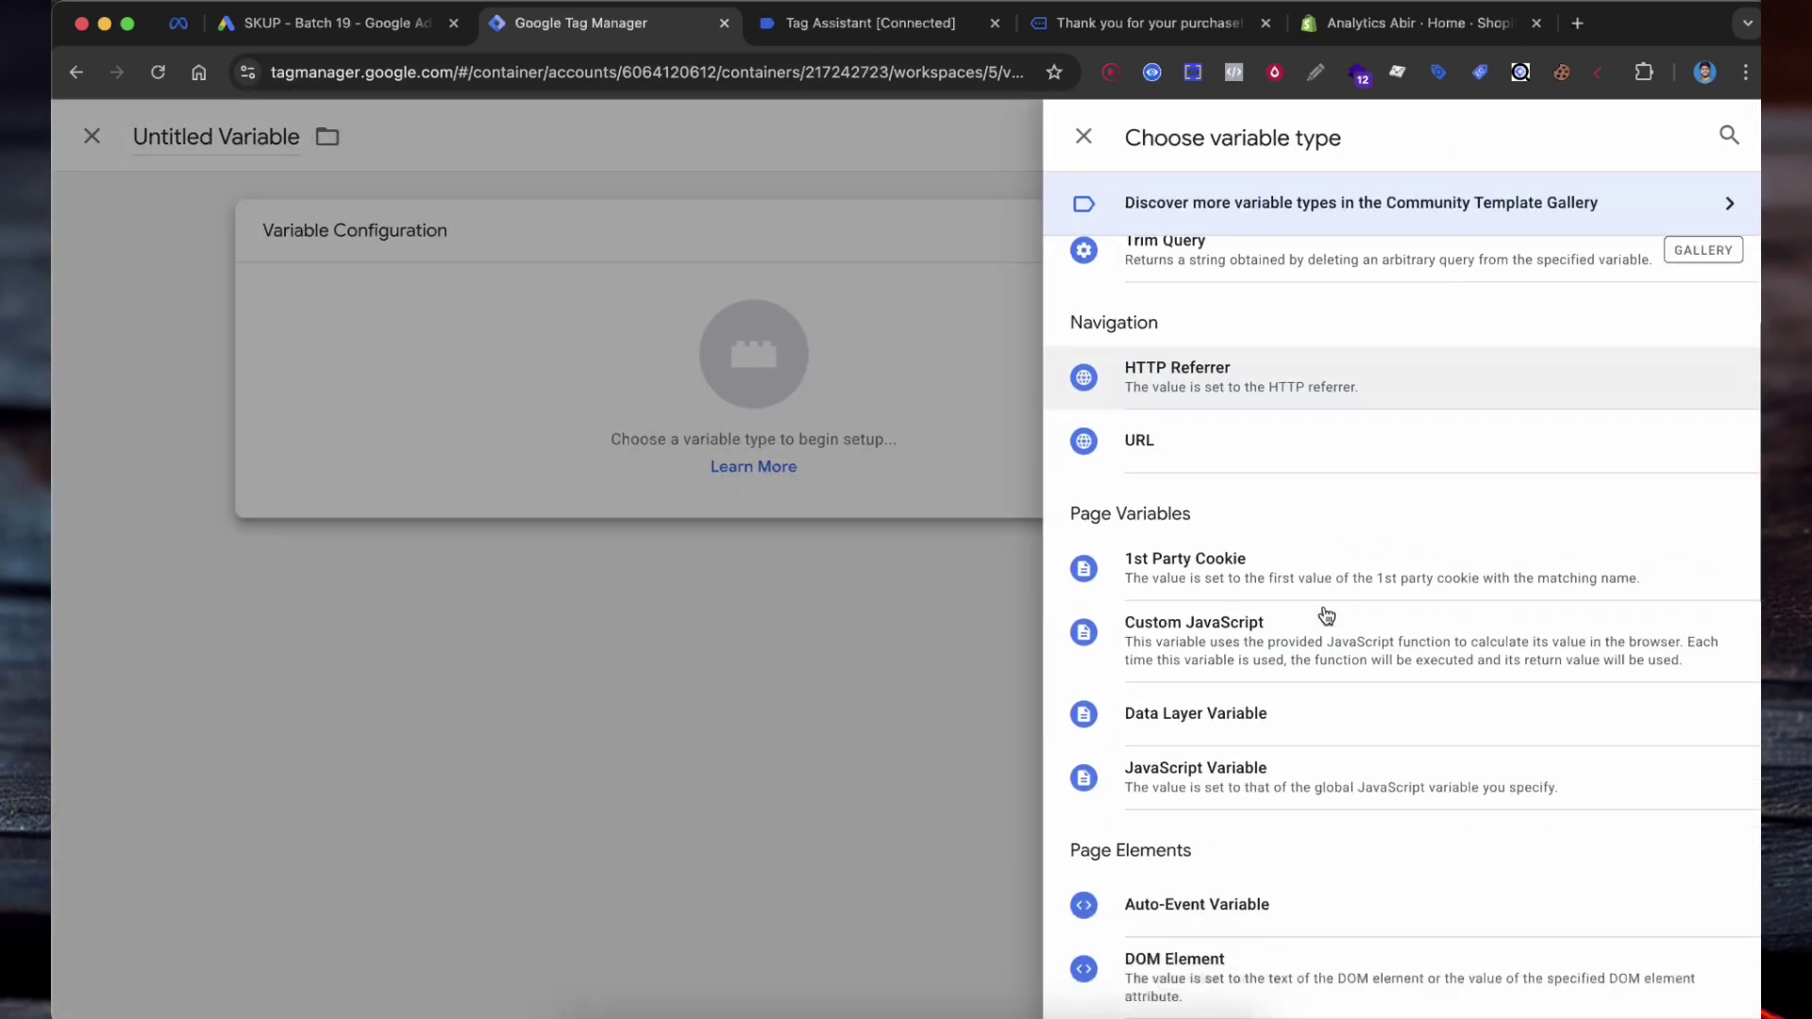
{"action": "scroll", "coordinate": [1327, 614], "scroll_direction": "down", "scroll_amount": 1}
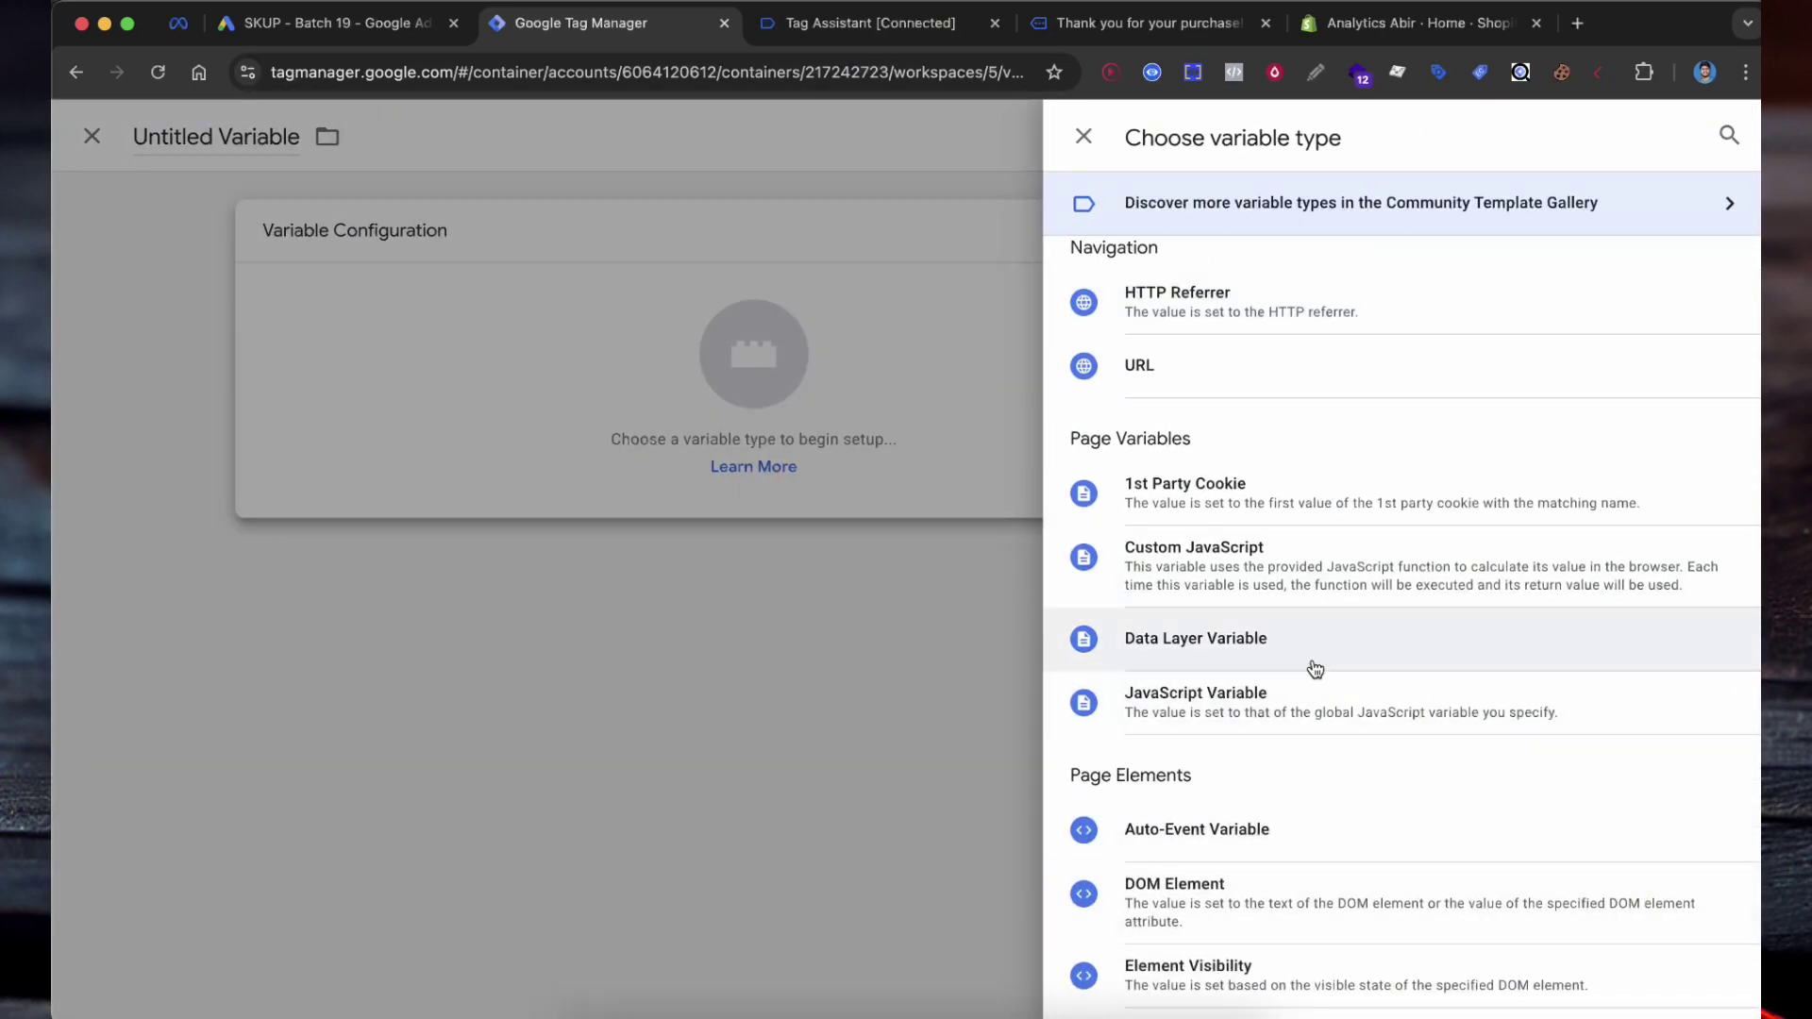
{"action": "left_click", "coordinate": [1314, 665]}
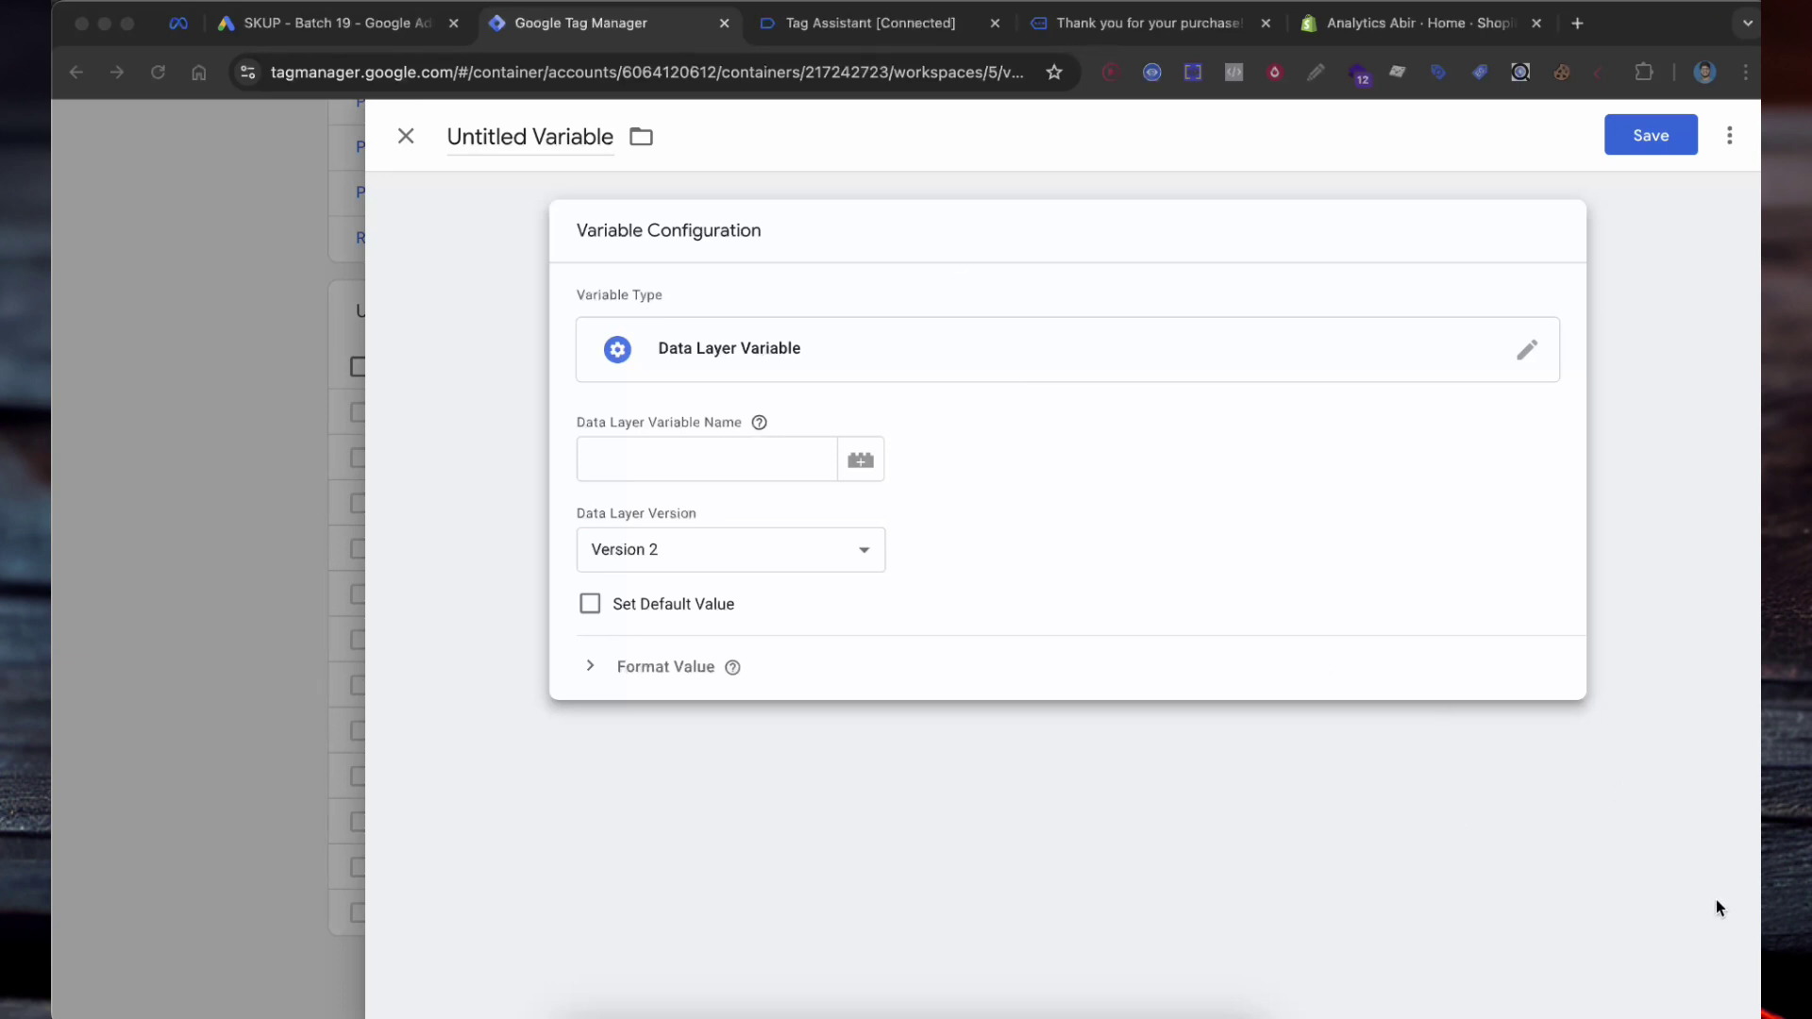
Copy the customer object's name from the console and enter it as the start of the Data Layer Variable name
{"action": "left_click", "coordinate": [1147, 23]}
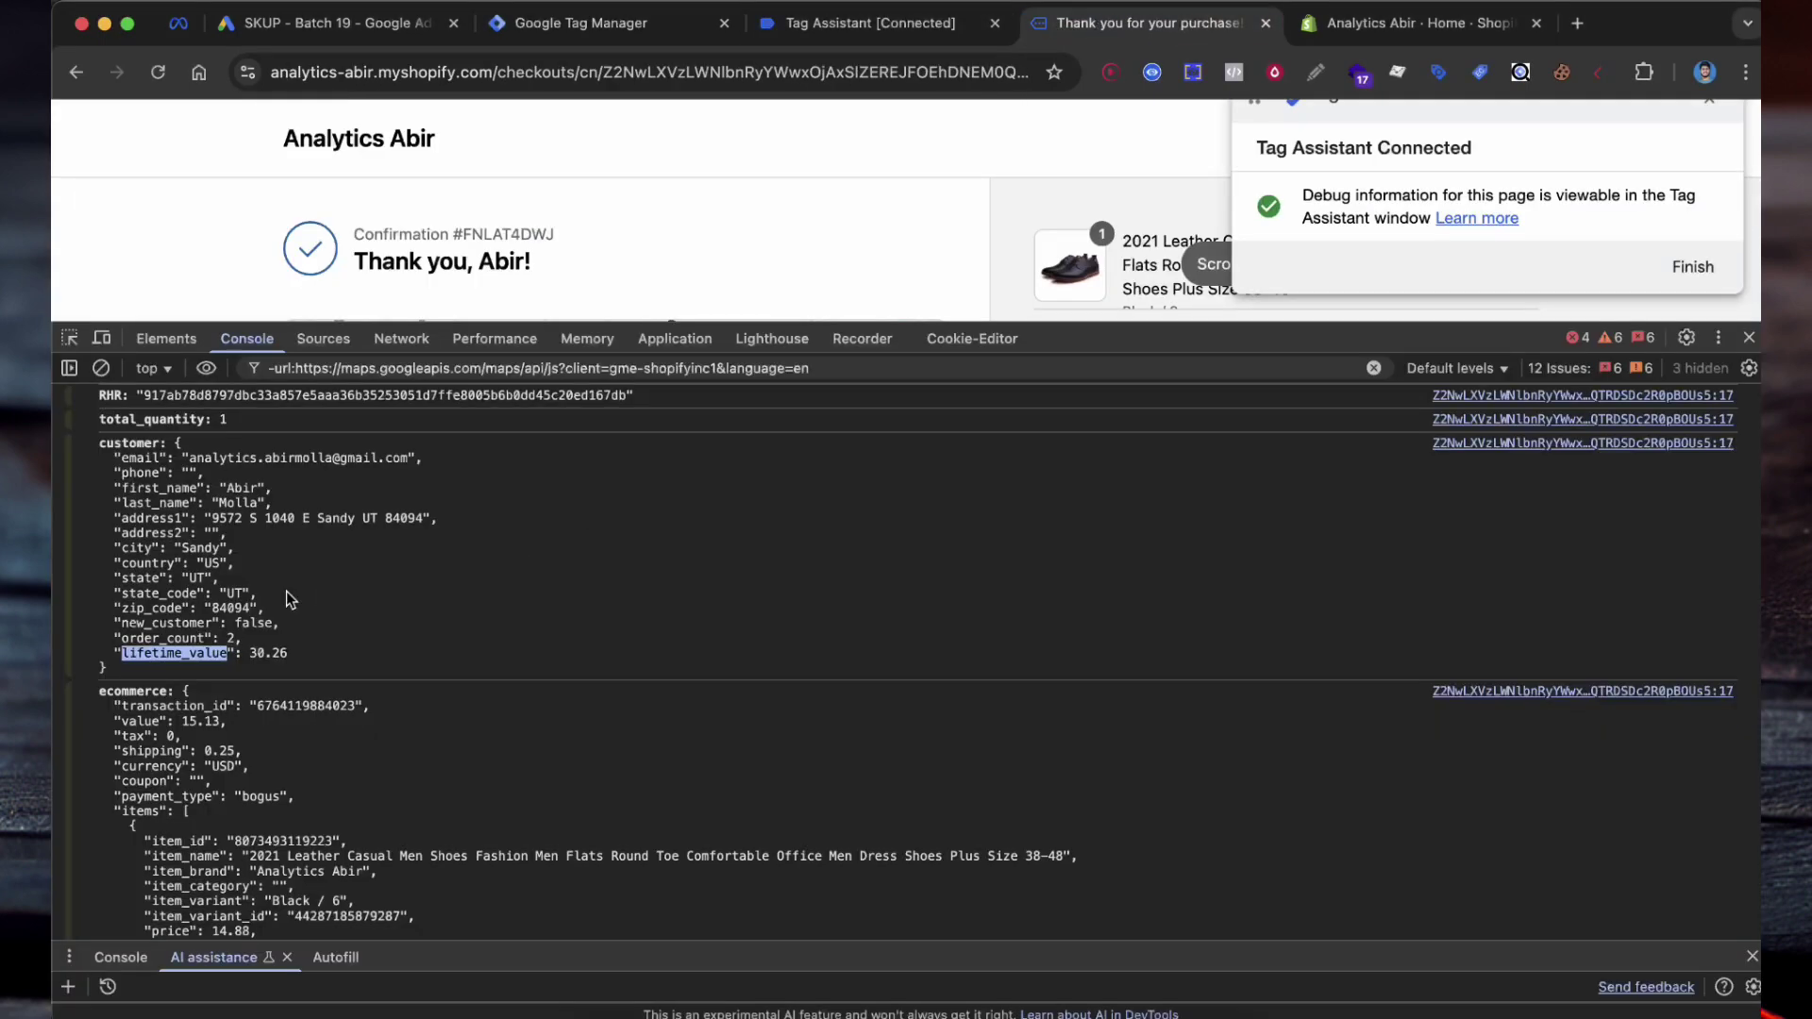
{"action": "scroll", "coordinate": [151, 510], "scroll_direction": "up", "scroll_amount": 2}
{"action": "double_click", "coordinate": [149, 507]}
{"action": "key", "text": "super+c"}
{"action": "left_click", "coordinate": [658, 21]}
{"action": "left_click", "coordinate": [713, 463]}
{"action": "key", "text": "super+v"}
Copy the new_customer key from the console and complete the Data Layer Variable name as customer.new_customer
{"action": "left_click", "coordinate": [1174, 28]}
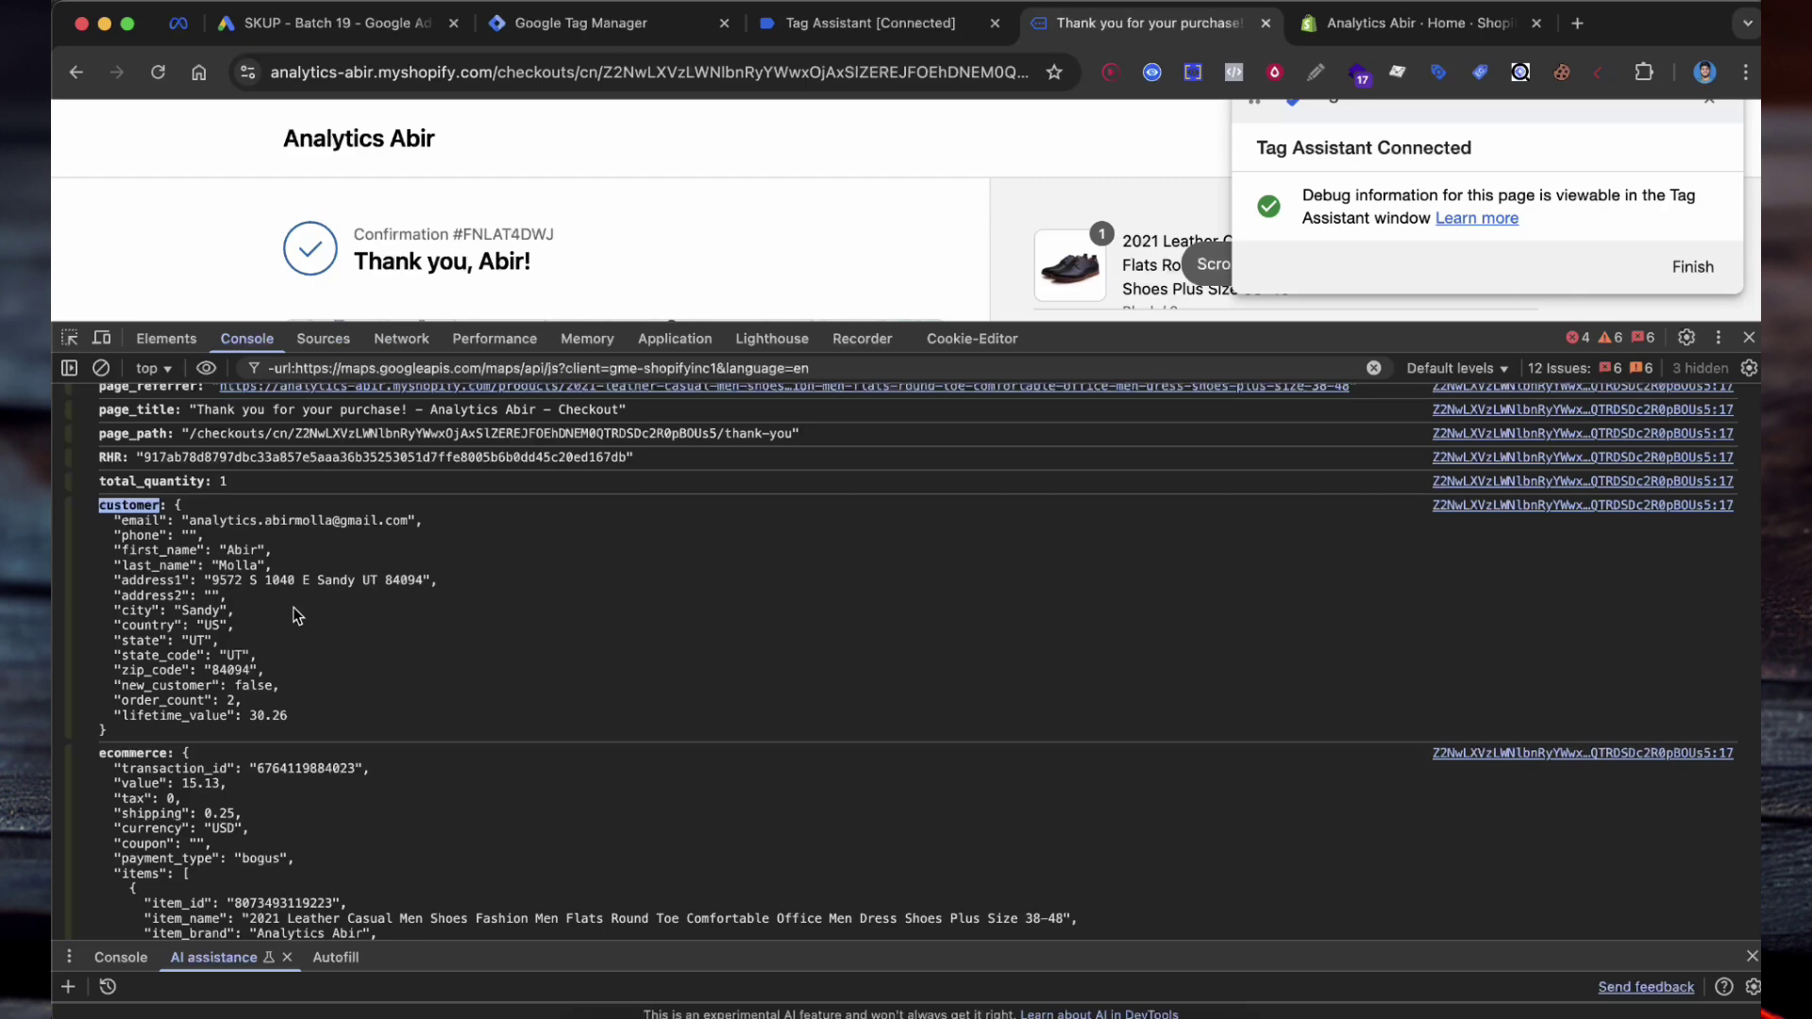
{"action": "double_click", "coordinate": [176, 686]}
{"action": "key", "text": "super+c"}
{"action": "left_click", "coordinate": [585, 23]}
{"action": "type", "text": "."}
{"action": "key", "text": "super+v"}
Save the customer.new_customer variable under the name User - Customer Parameter
{"action": "left_click", "coordinate": [1644, 144]}
{"action": "type", "text": "User"}
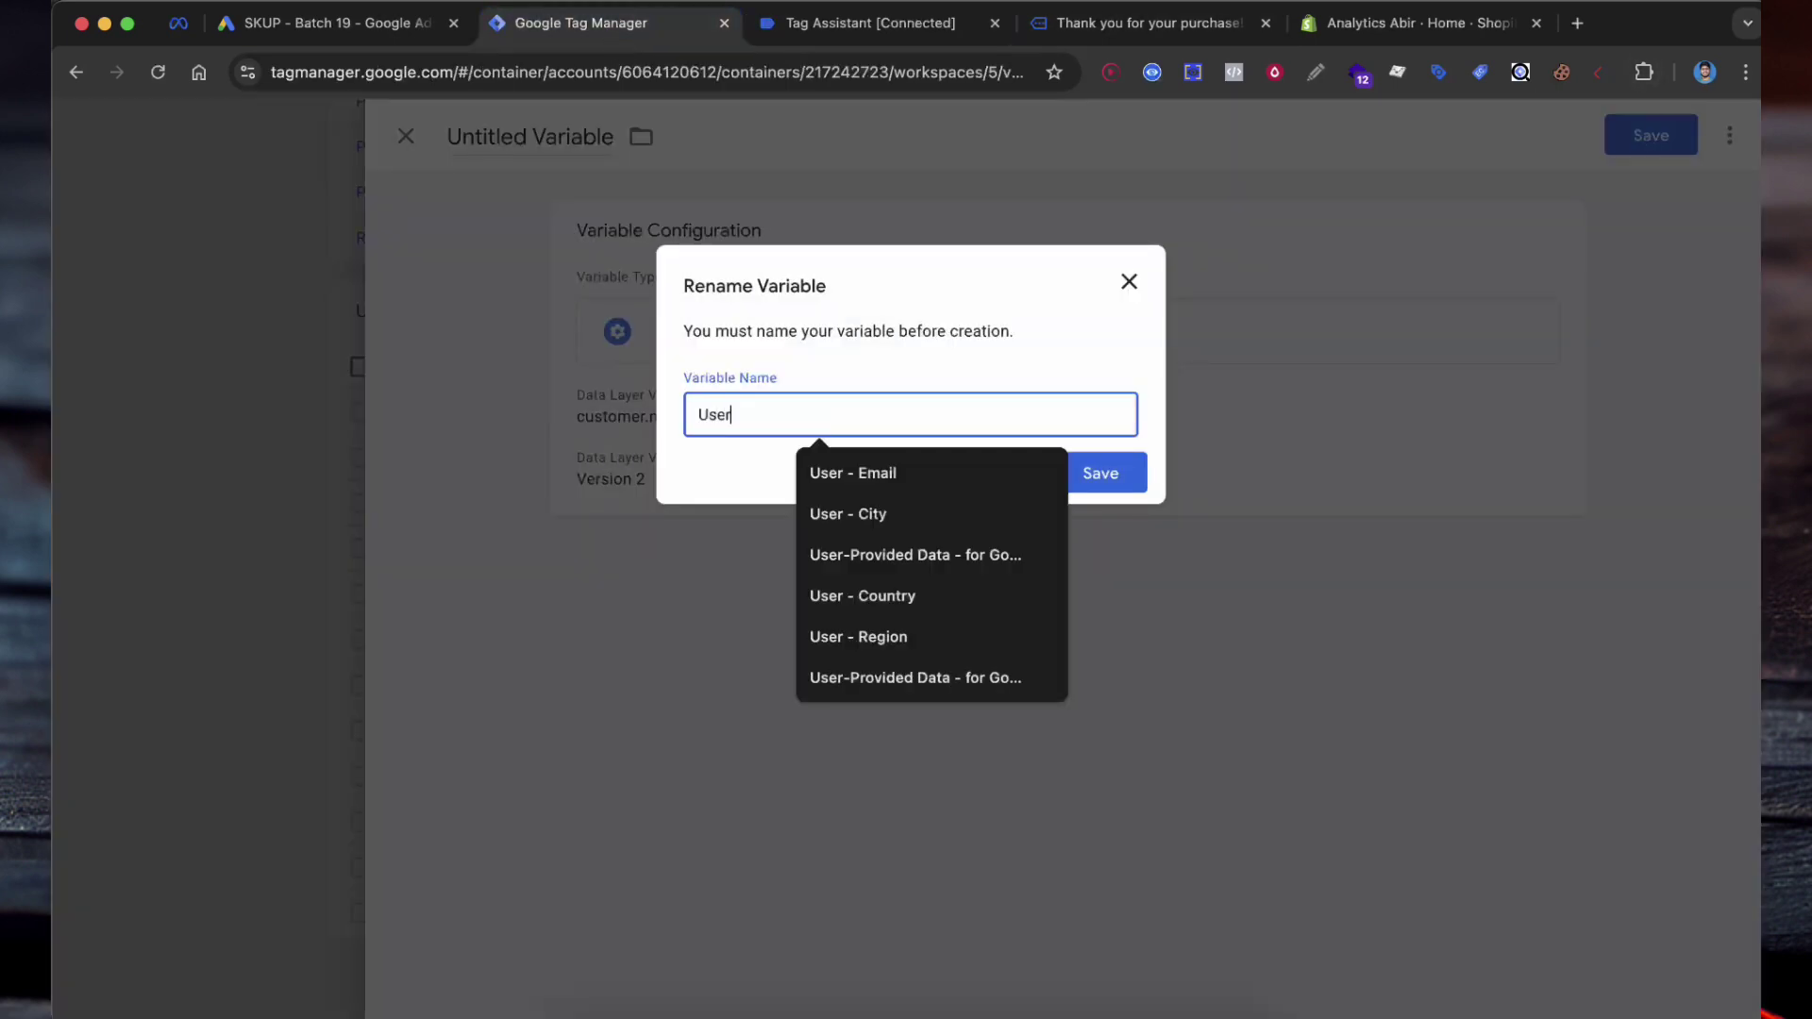
{"action": "type", "text": " - Customer"}
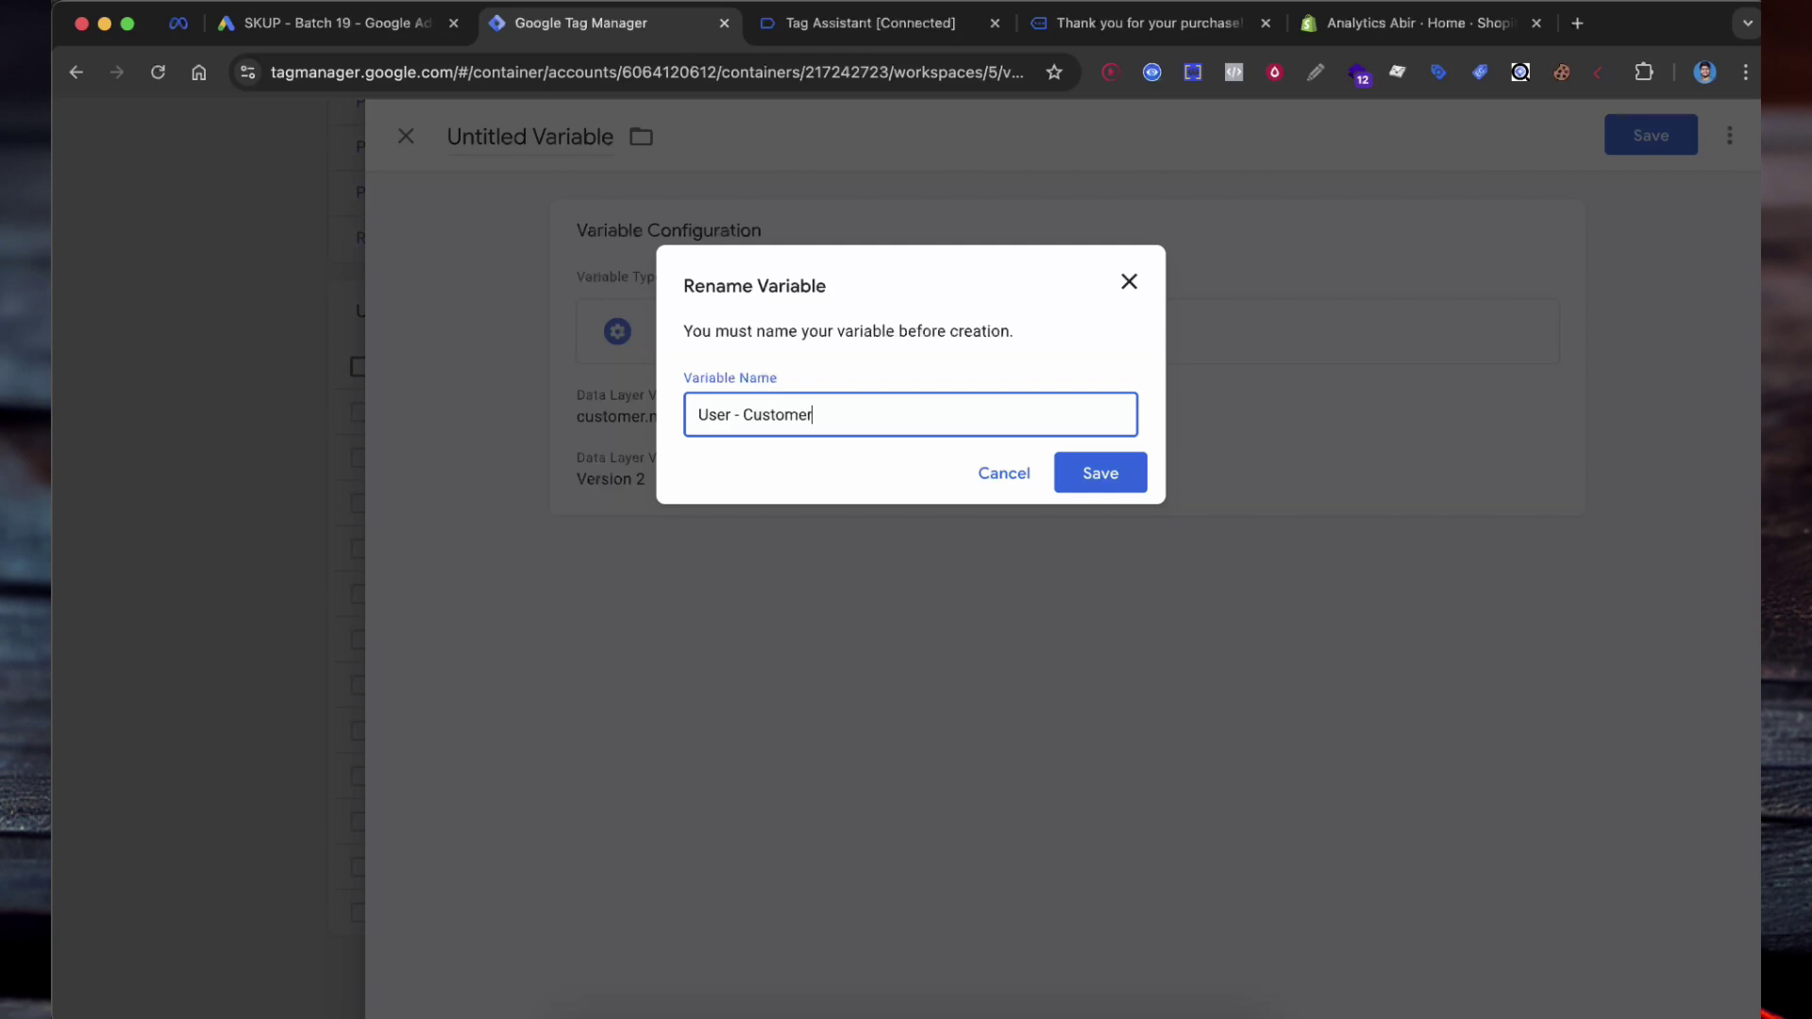
{"action": "type", "text": " Parameter"}
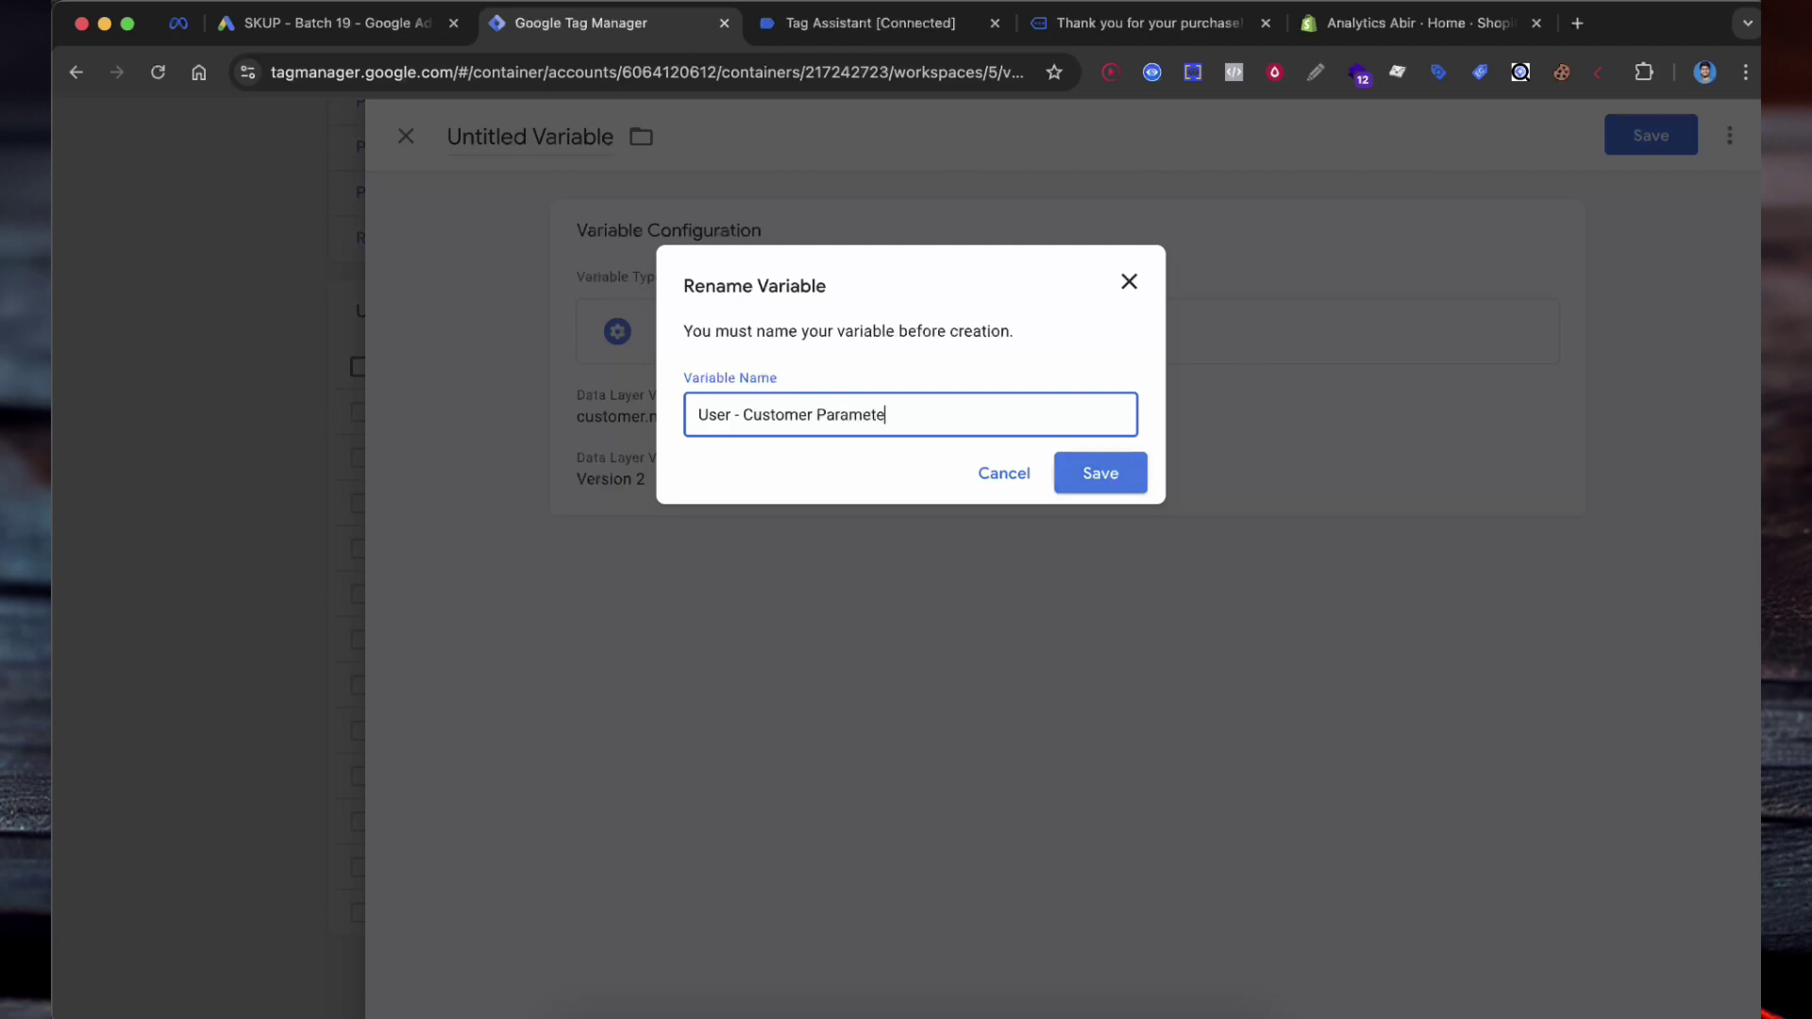
{"action": "key", "text": "Return"}
Select the lifetime_value key in the console, then create a Data Layer Variable whose name starts with "new_customer."
{"action": "left_click", "coordinate": [1068, 33]}
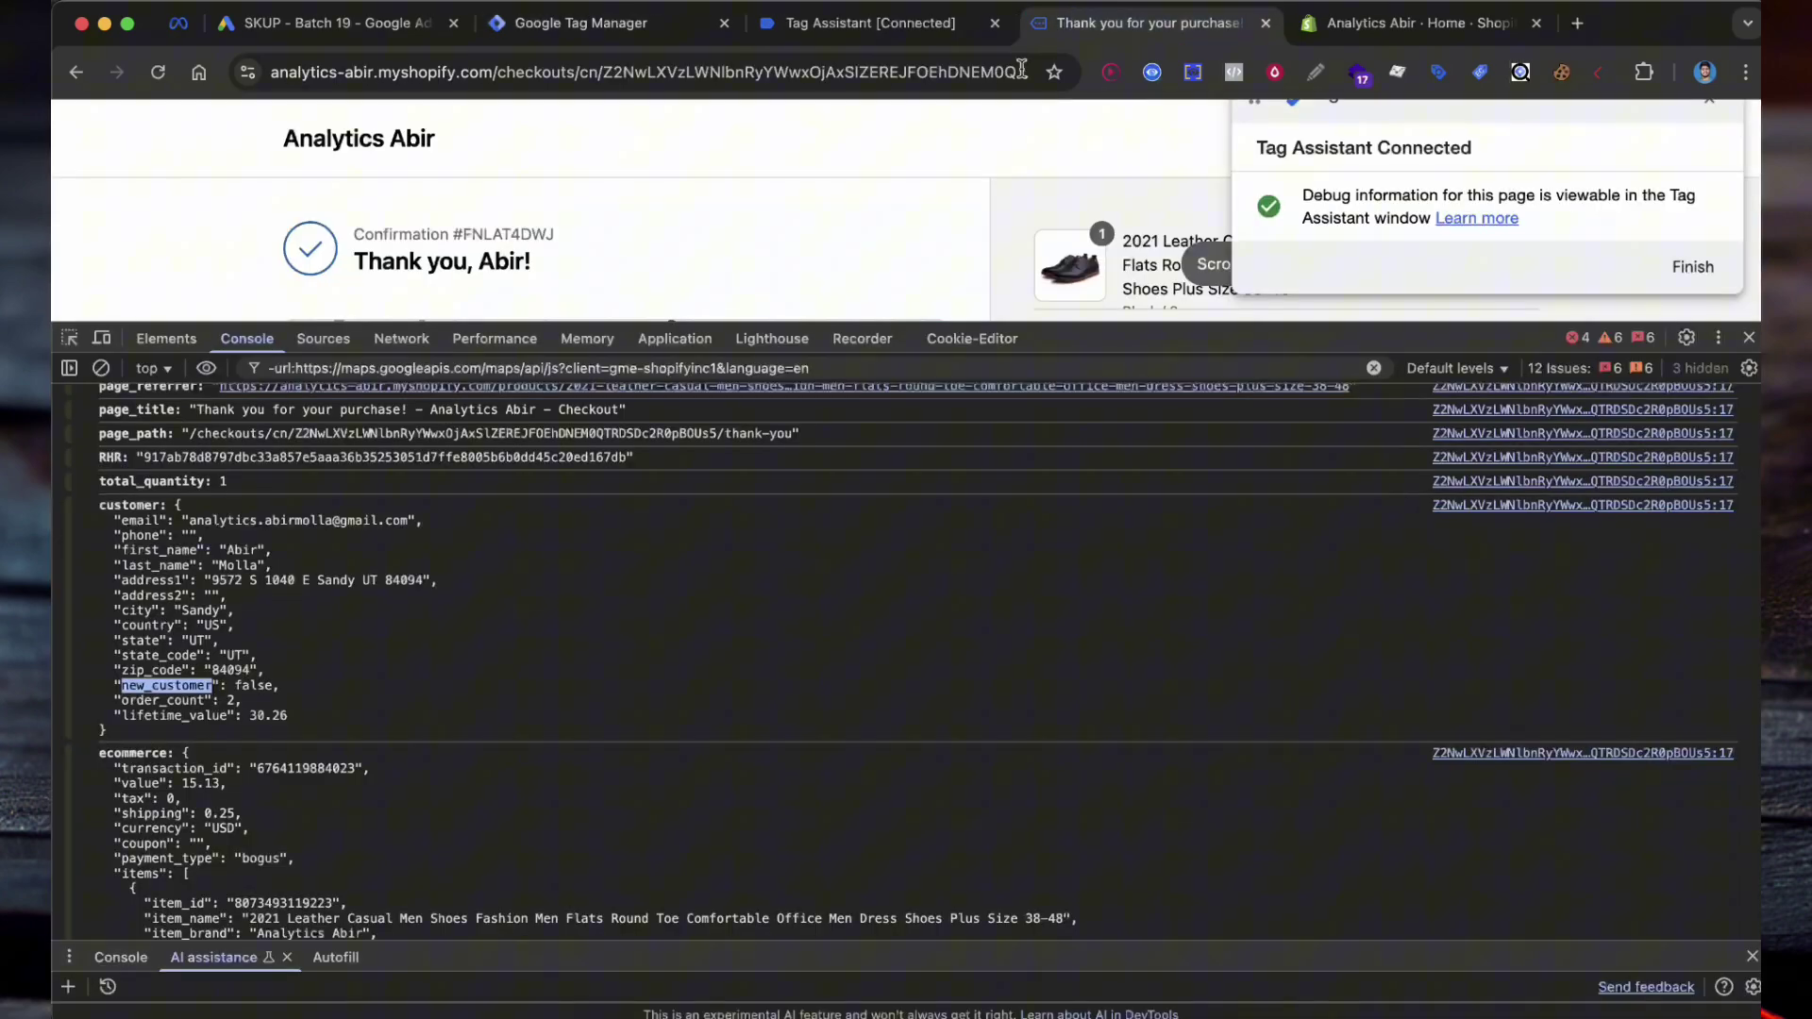
{"action": "double_click", "coordinate": [178, 716]}
{"action": "left_click", "coordinate": [585, 40]}
{"action": "left_click", "coordinate": [1672, 314]}
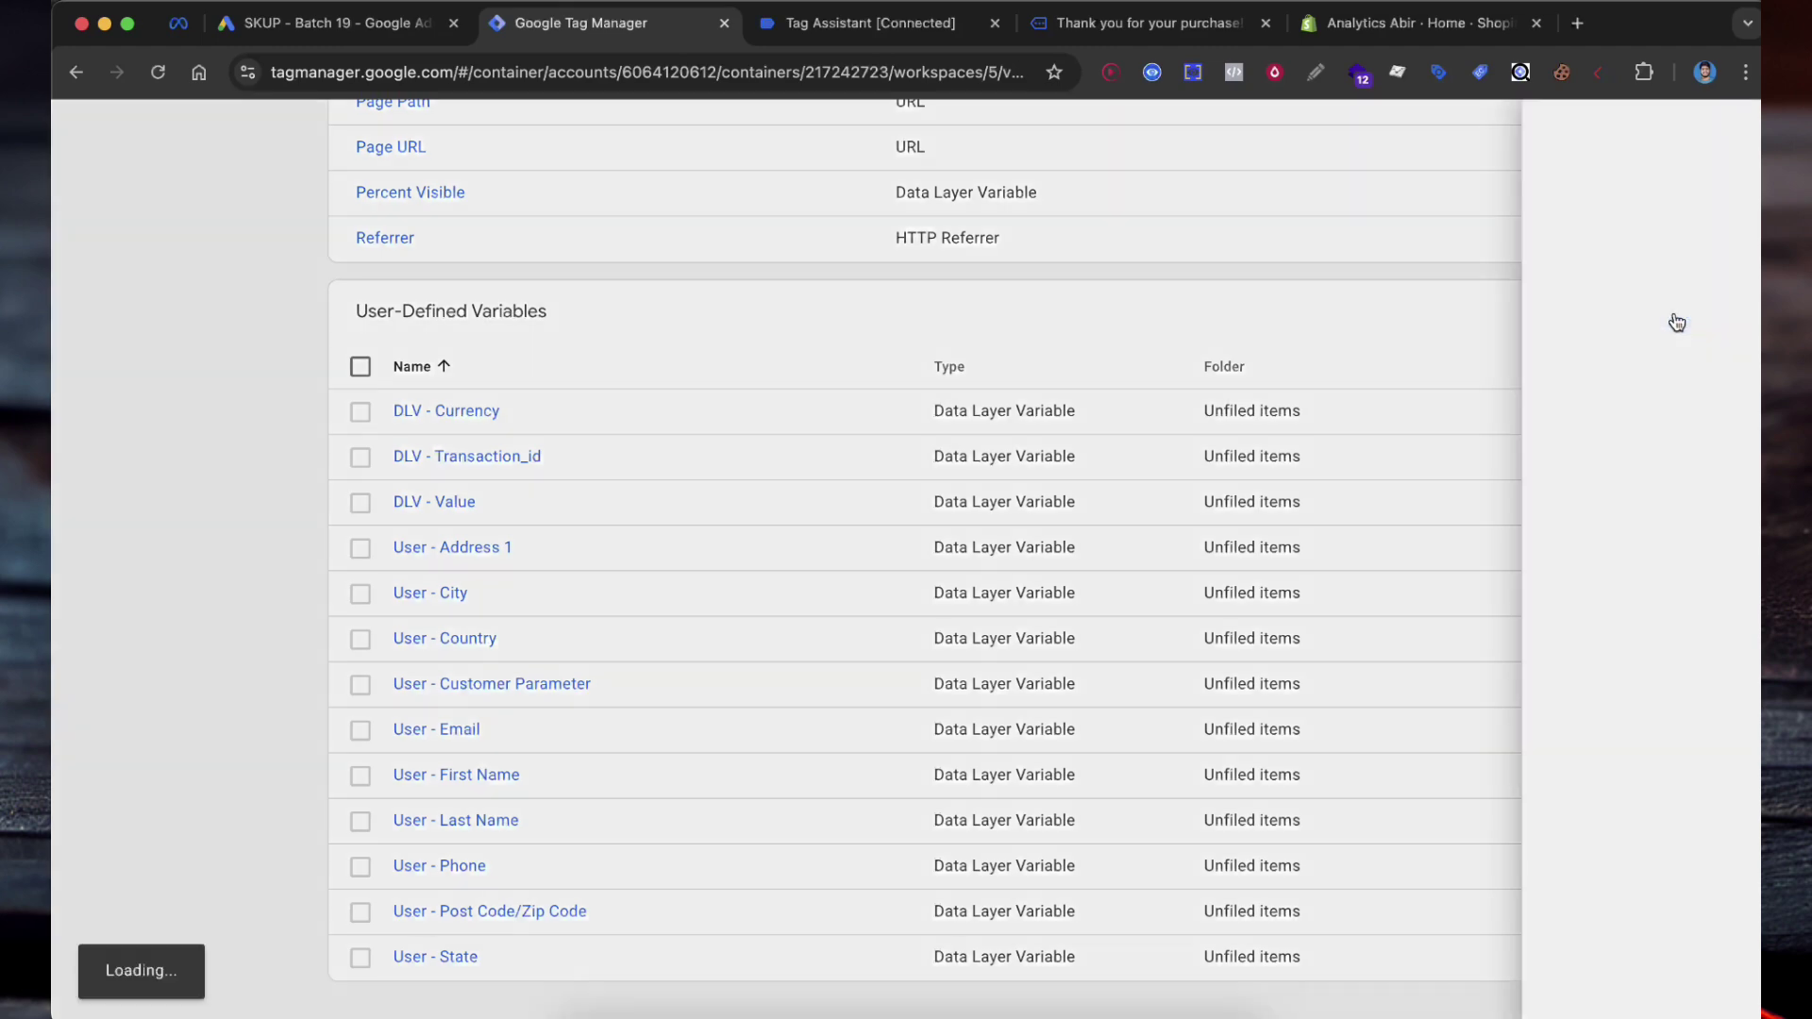
{"action": "left_click", "coordinate": [1157, 356]}
{"action": "scroll", "coordinate": [1401, 661], "scroll_direction": "down", "scroll_amount": 1}
{"action": "left_click", "coordinate": [1286, 740]}
{"action": "left_click", "coordinate": [743, 477]}
{"action": "key", "text": "super+v"}
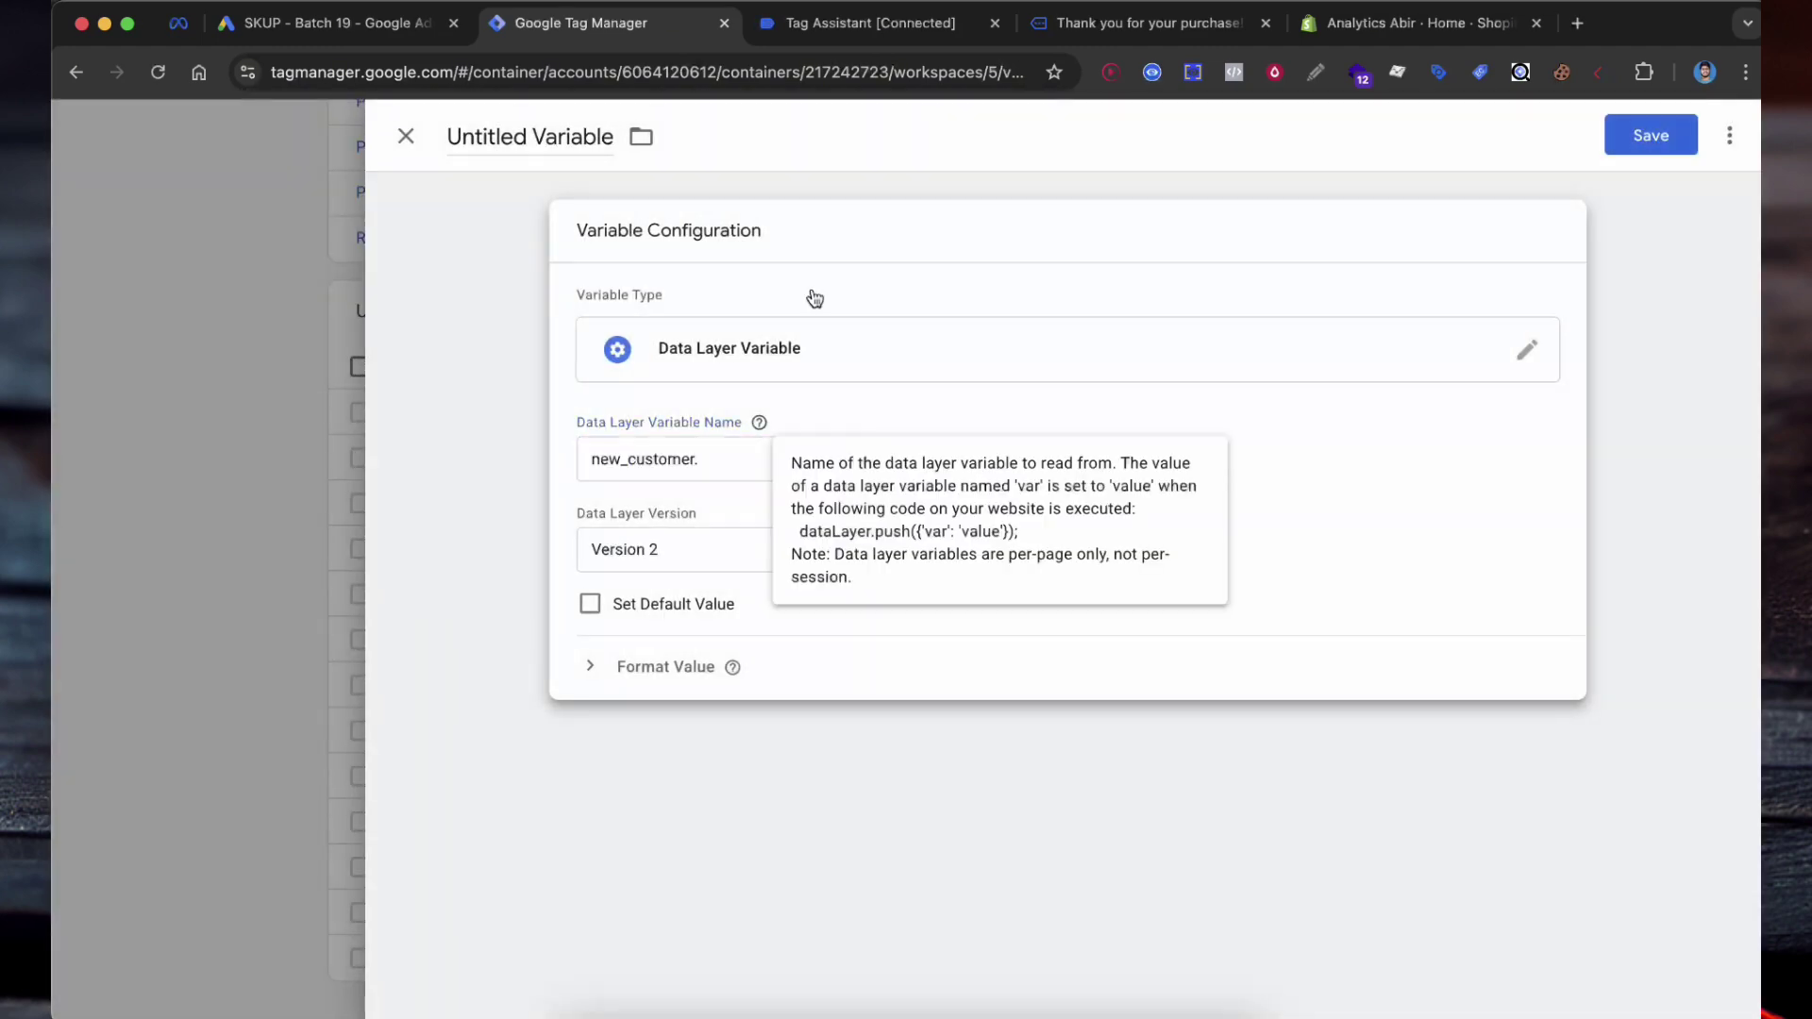
Copy the lifetime_value key from the console and append it to the Data Layer Variable name
{"action": "left_click", "coordinate": [902, 27]}
{"action": "left_click", "coordinate": [1137, 23]}
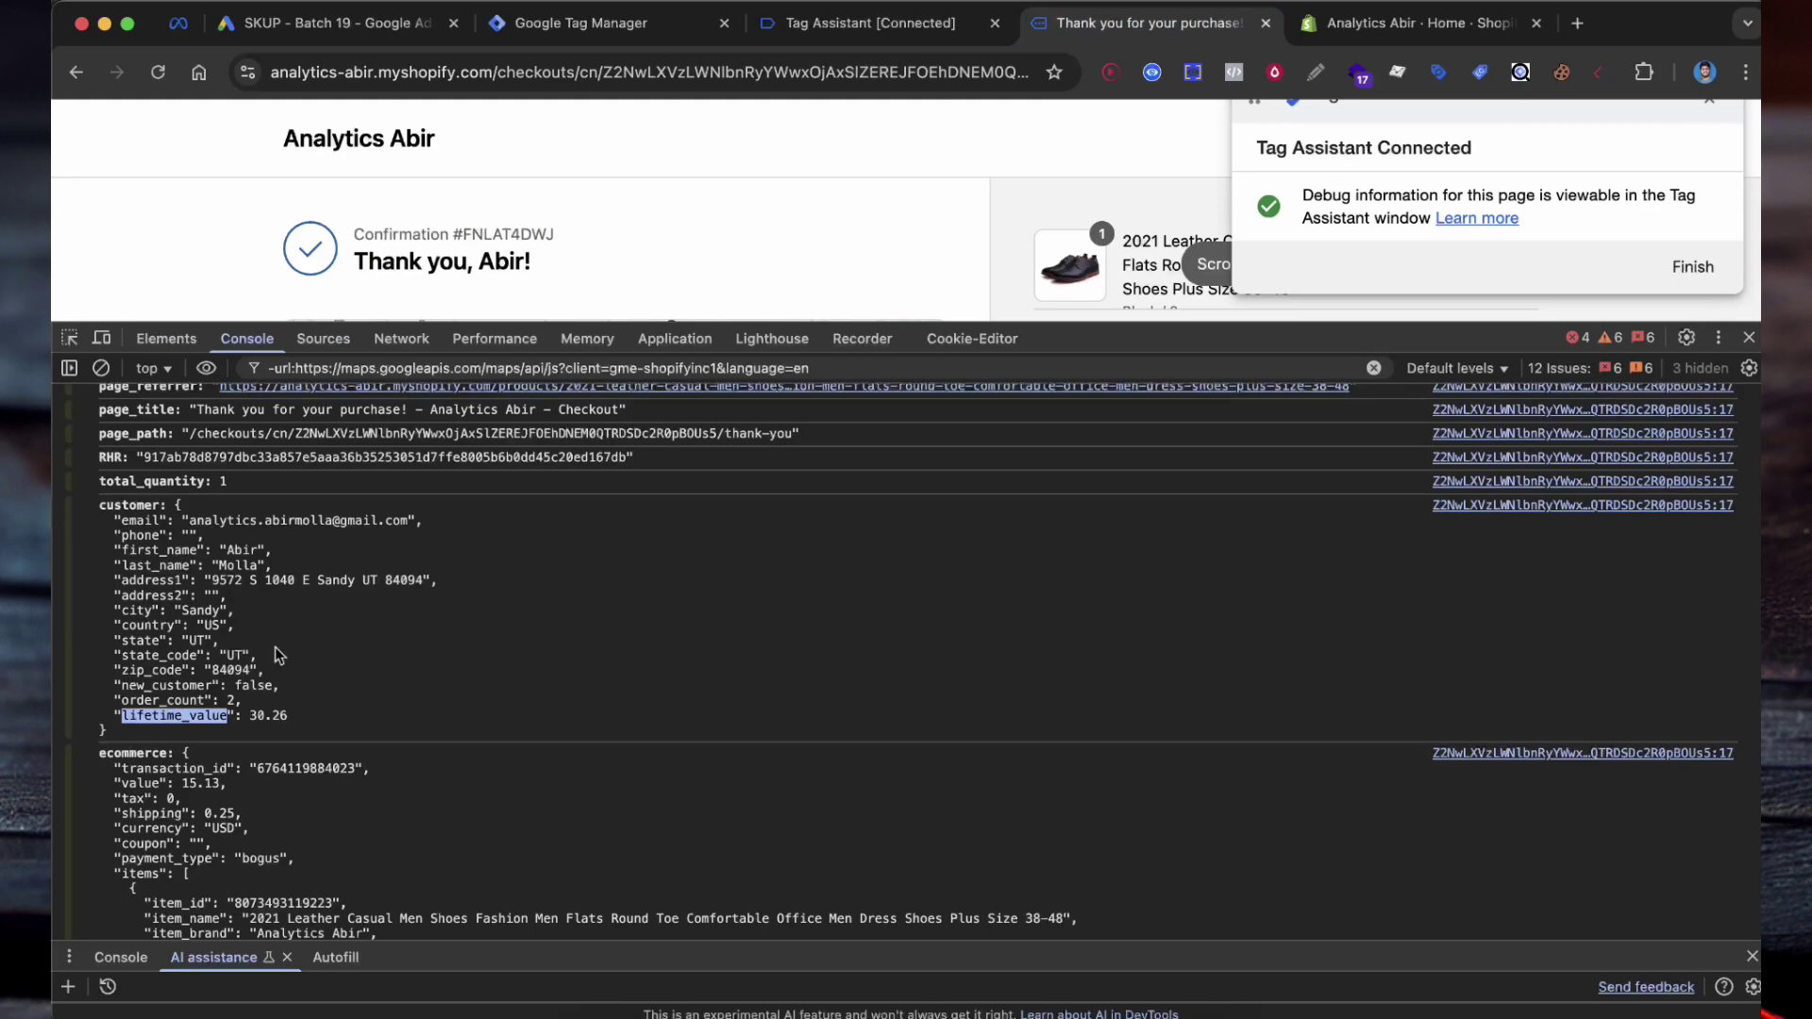
{"action": "left_click", "coordinate": [604, 23]}
{"action": "left_click", "coordinate": [764, 448]}
{"action": "key", "text": "super+v"}
Save the lifetime value variable under the name User - Lifetime Value
{"action": "left_click", "coordinate": [1609, 142]}
{"action": "type", "text": "User - Life"}
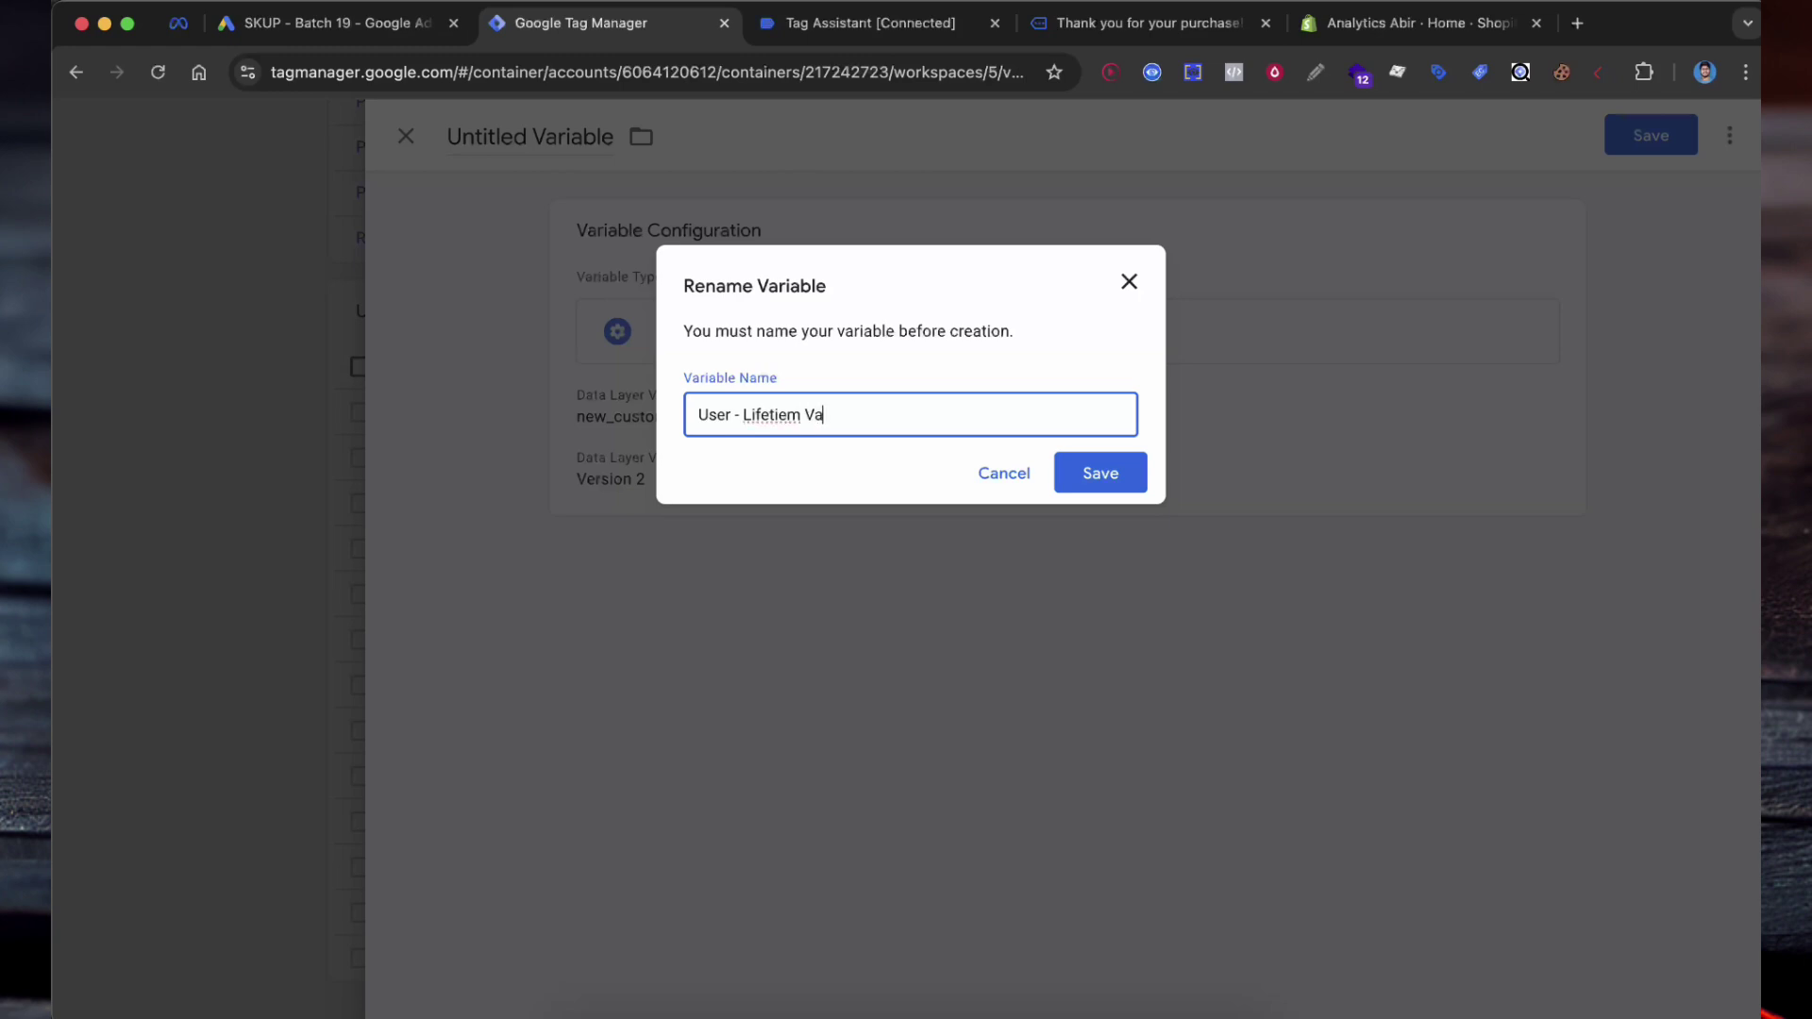
{"action": "type", "text": "time Value"}
{"action": "left_click", "coordinate": [1130, 483]}
{"action": "scroll", "coordinate": [235, 617], "scroll_direction": "down", "scroll_amount": 1}
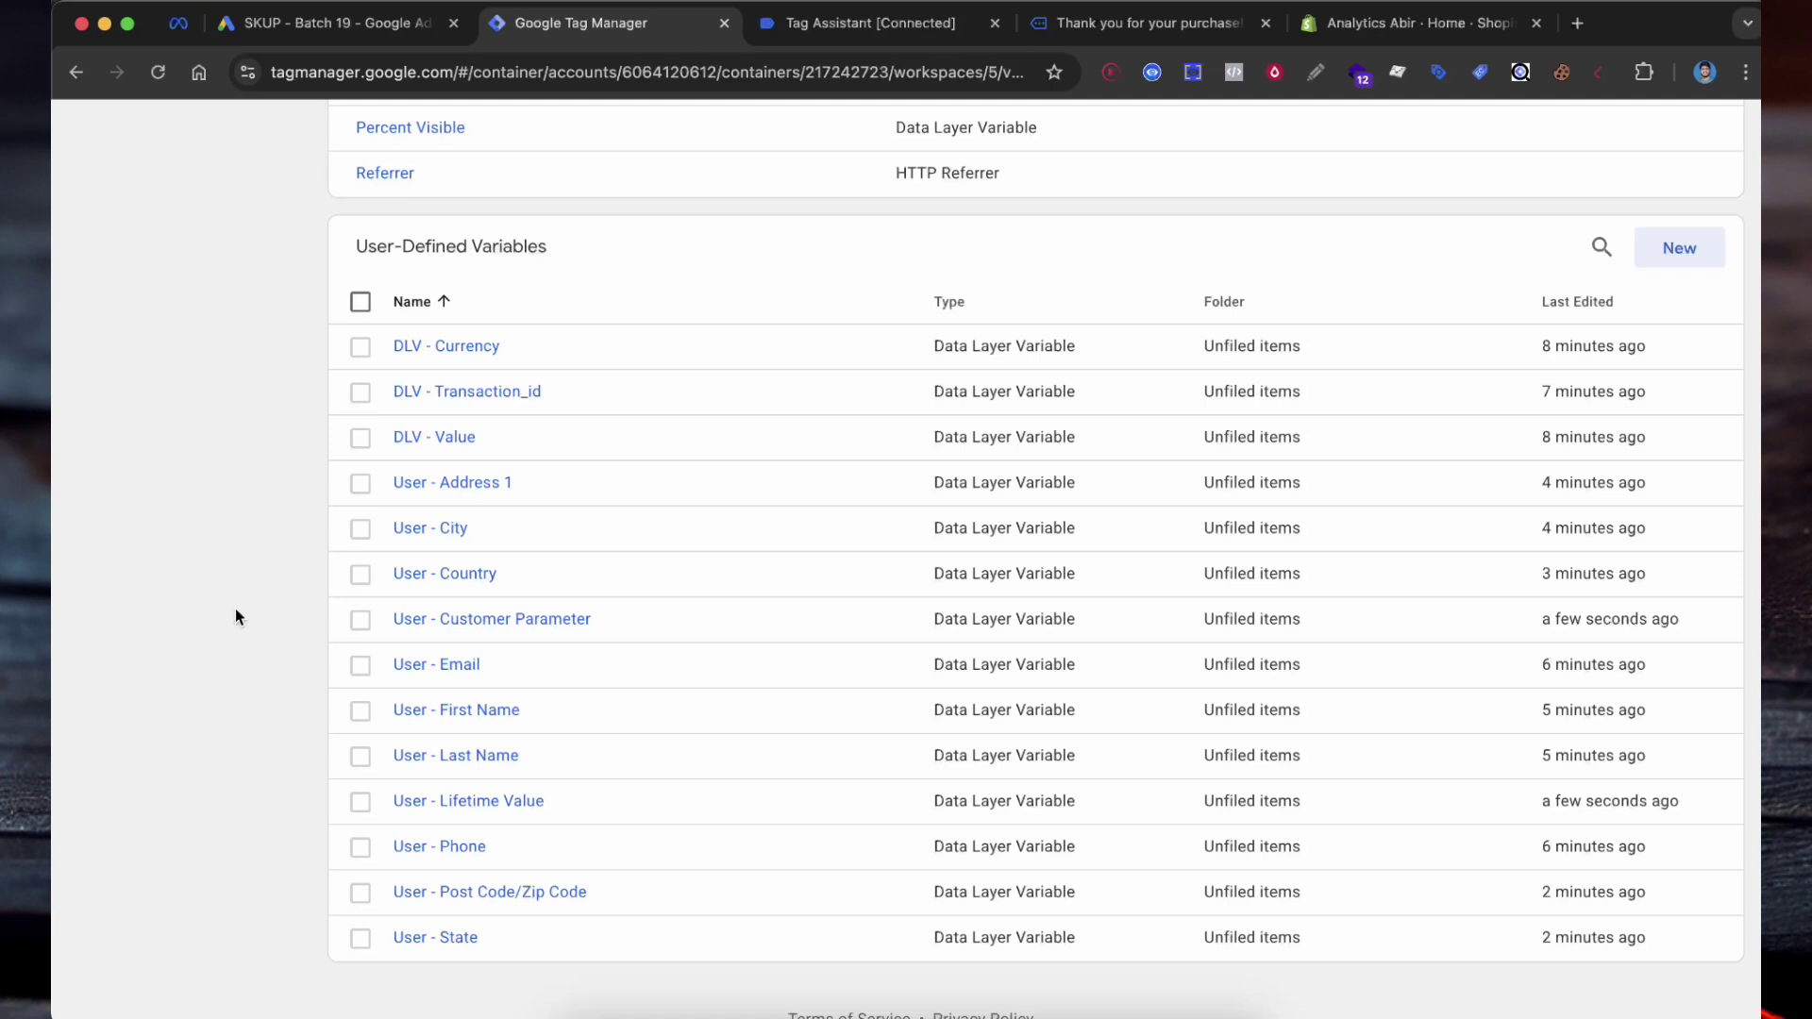
Start a new user-defined variable of type User-Provided Data
{"action": "left_click", "coordinate": [1656, 249]}
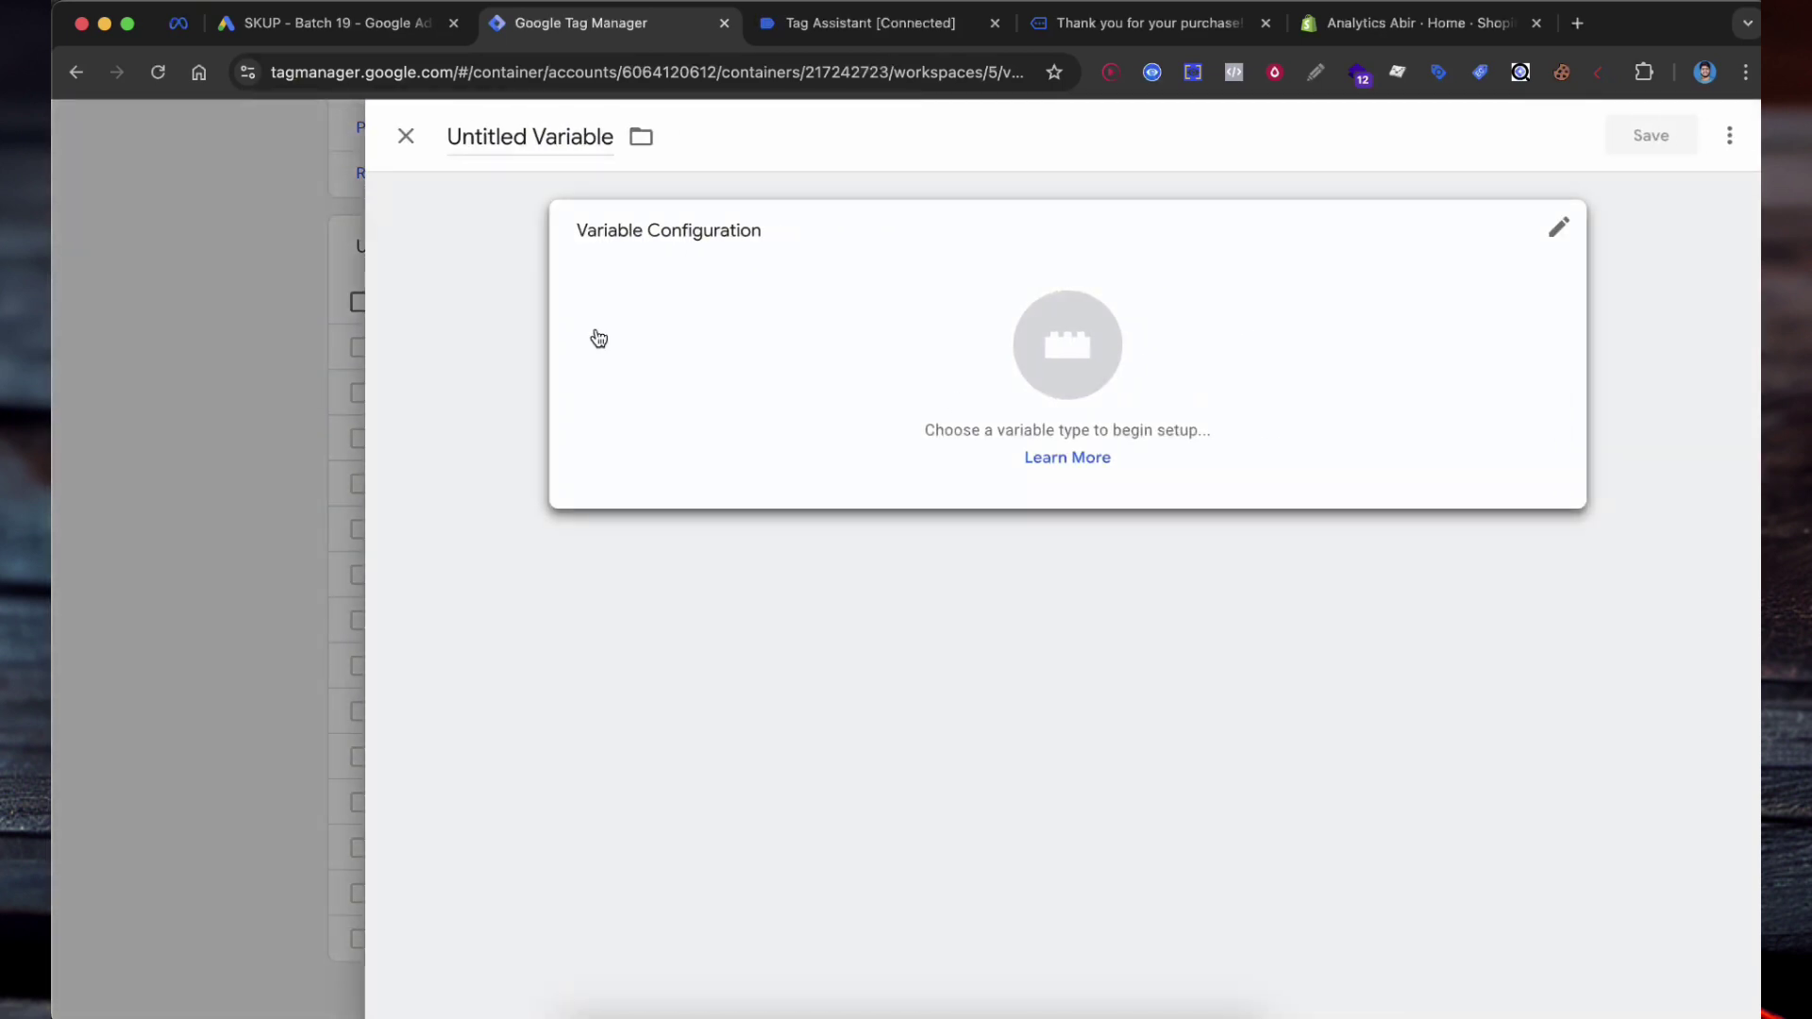
{"action": "left_click", "coordinate": [740, 327]}
{"action": "scroll", "coordinate": [1283, 477], "scroll_direction": "down", "scroll_amount": 1}
{"action": "scroll", "coordinate": [1282, 483], "scroll_direction": "down", "scroll_amount": 5}
{"action": "left_click", "coordinate": [1303, 768]}
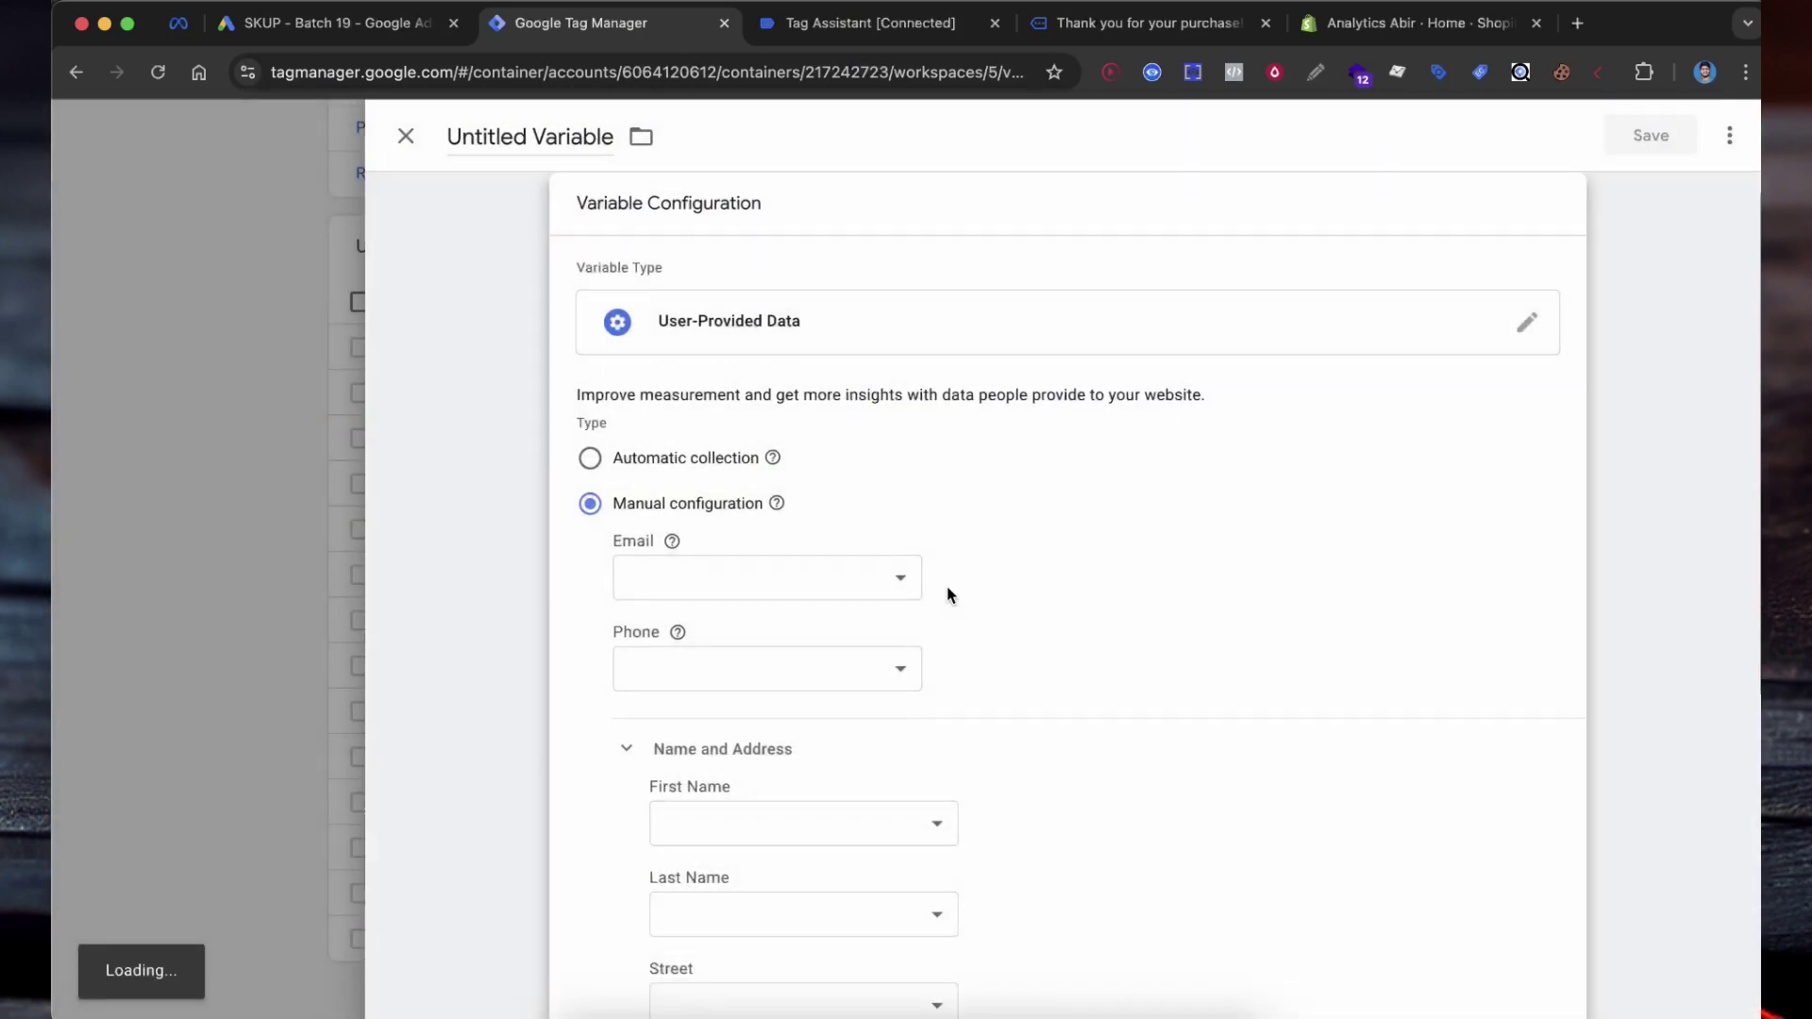
Map the manual configuration's Email field to {{User - Email}} and its Phone field to {{User - Phone}}
{"action": "scroll", "coordinate": [963, 529], "scroll_direction": "down", "scroll_amount": 2}
{"action": "left_click", "coordinate": [828, 443]}
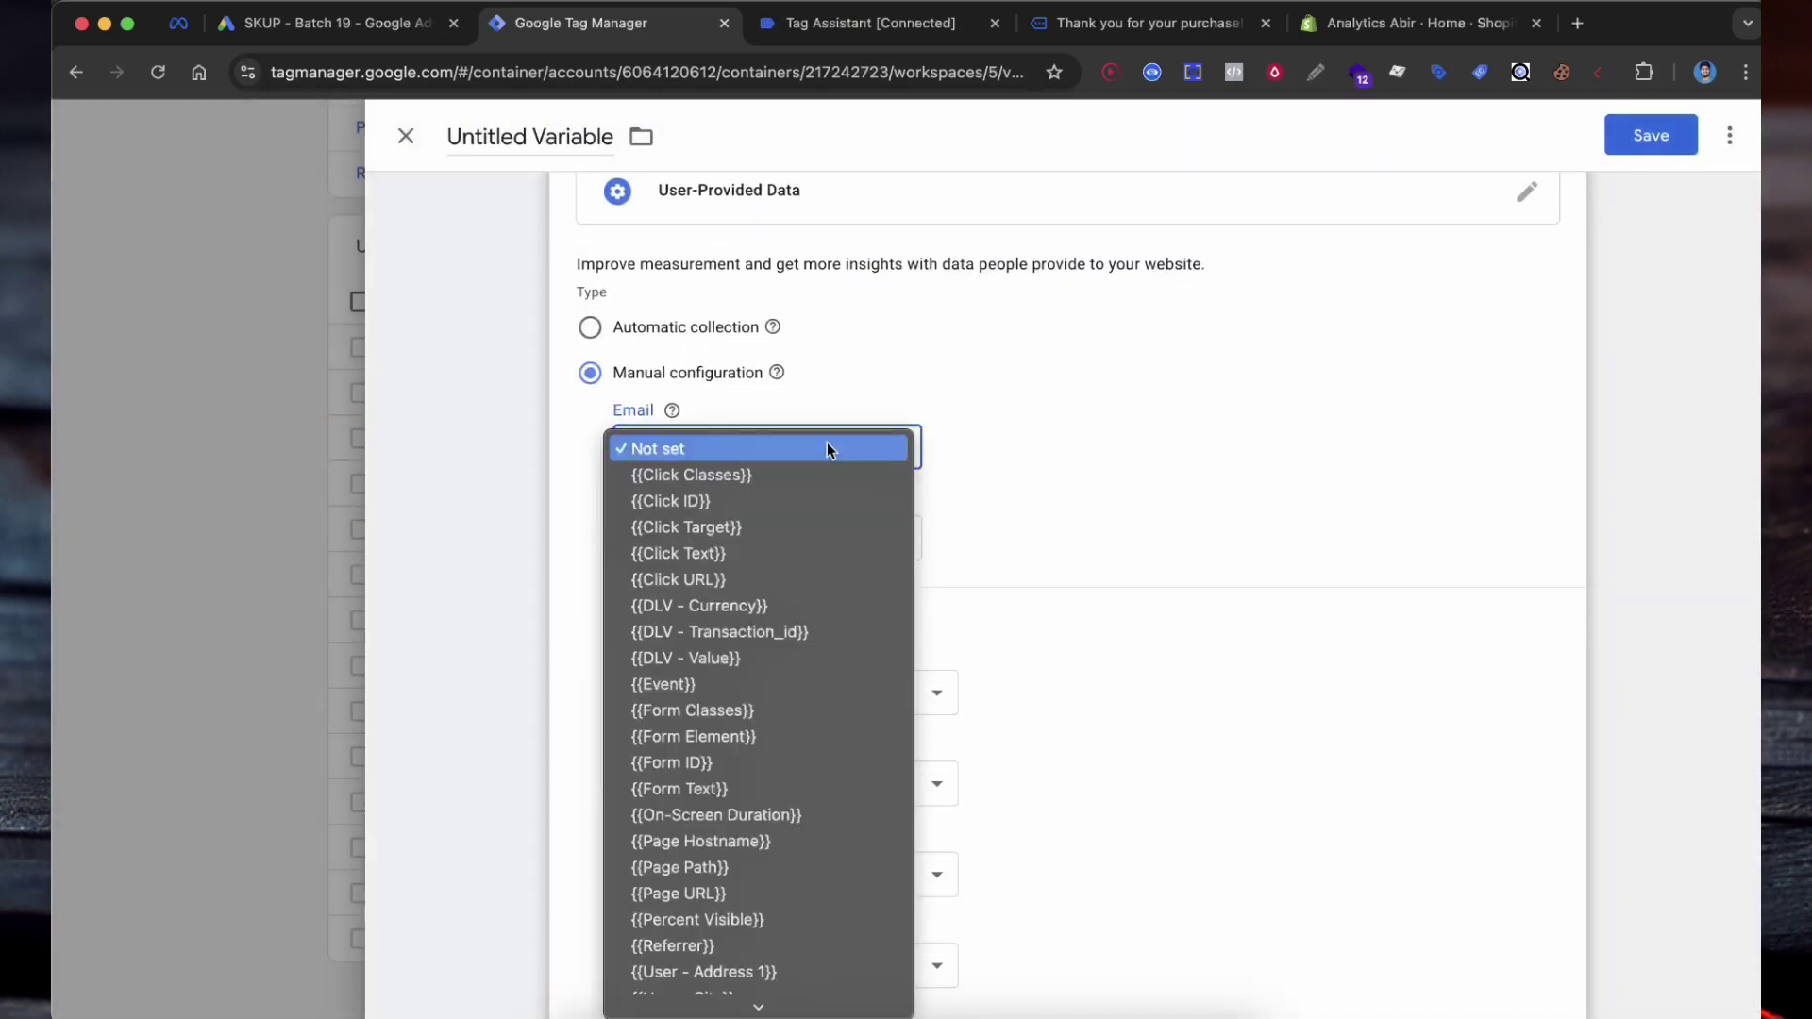
{"action": "scroll", "coordinate": [825, 449], "scroll_direction": "down", "scroll_amount": 5}
{"action": "left_click", "coordinate": [819, 491]}
{"action": "left_click", "coordinate": [812, 535]}
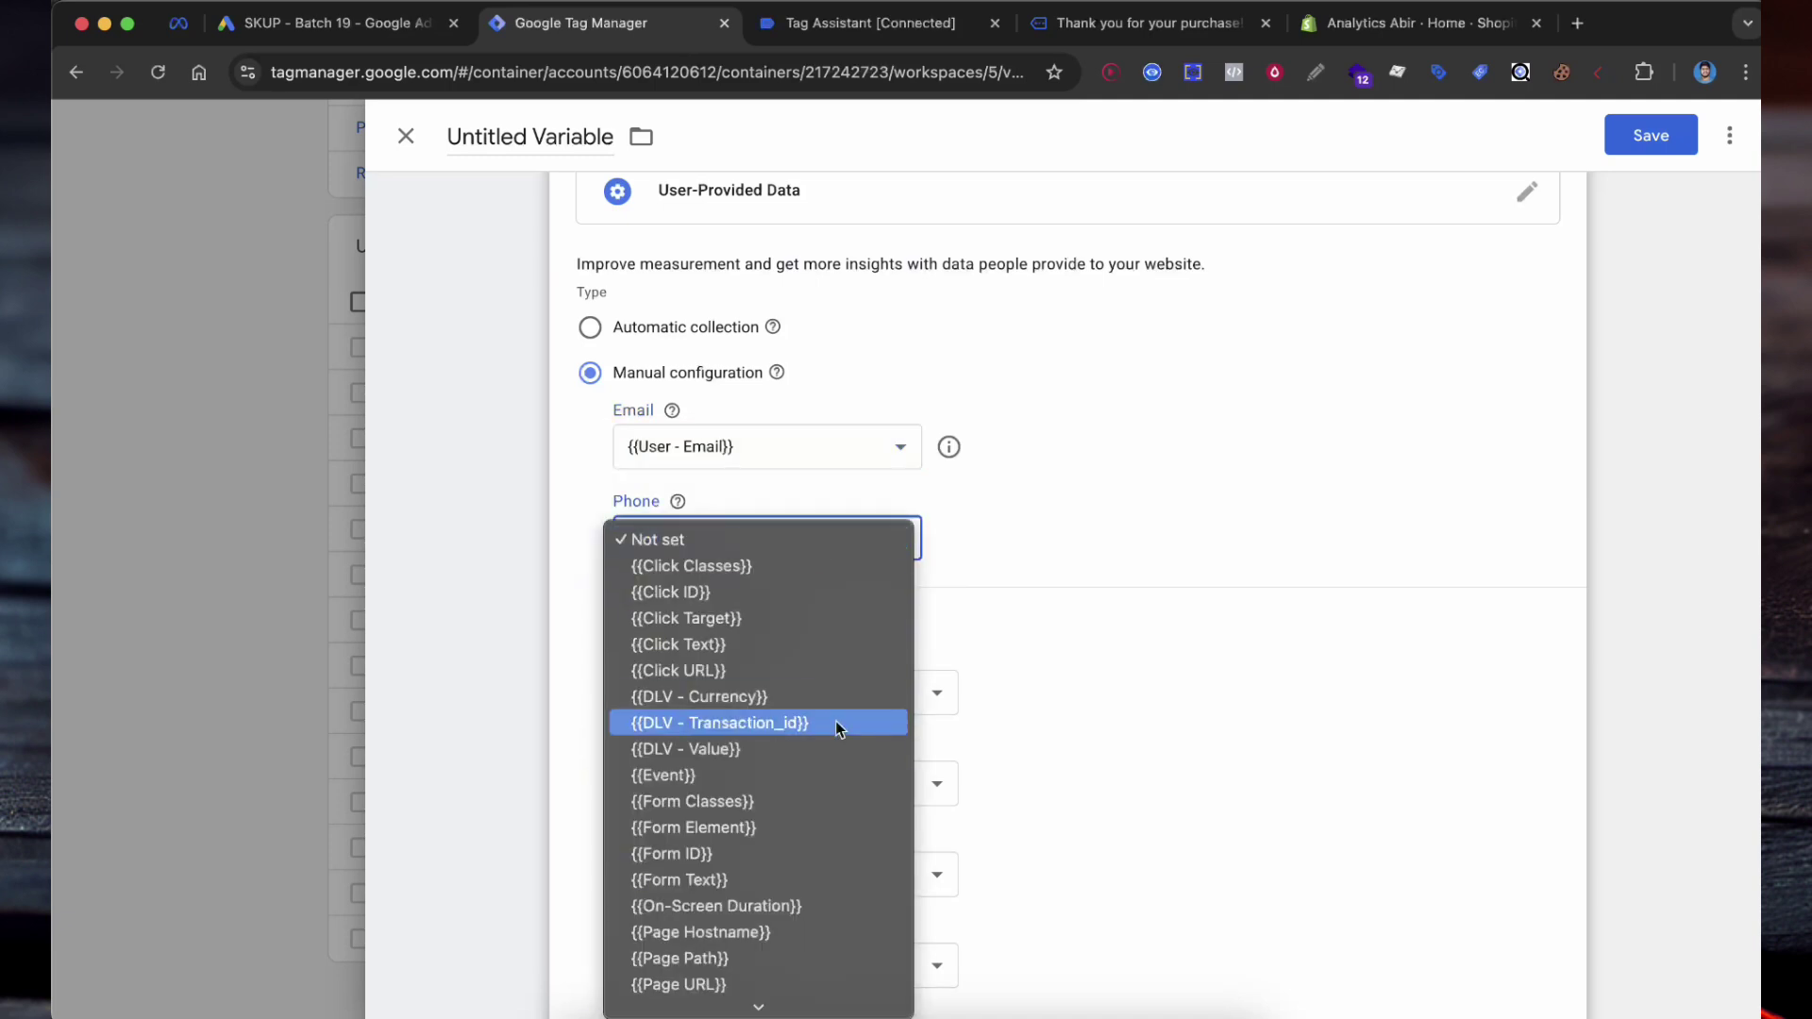
{"action": "scroll", "coordinate": [887, 774], "scroll_direction": "down", "scroll_amount": 5}
{"action": "left_click", "coordinate": [870, 792]}
Map First Name to {{User - First Name}} and Last Name to {{User - Last Name}} in the name and address section
{"action": "left_click", "coordinate": [794, 438]}
{"action": "scroll", "coordinate": [837, 789], "scroll_direction": "down", "scroll_amount": 3}
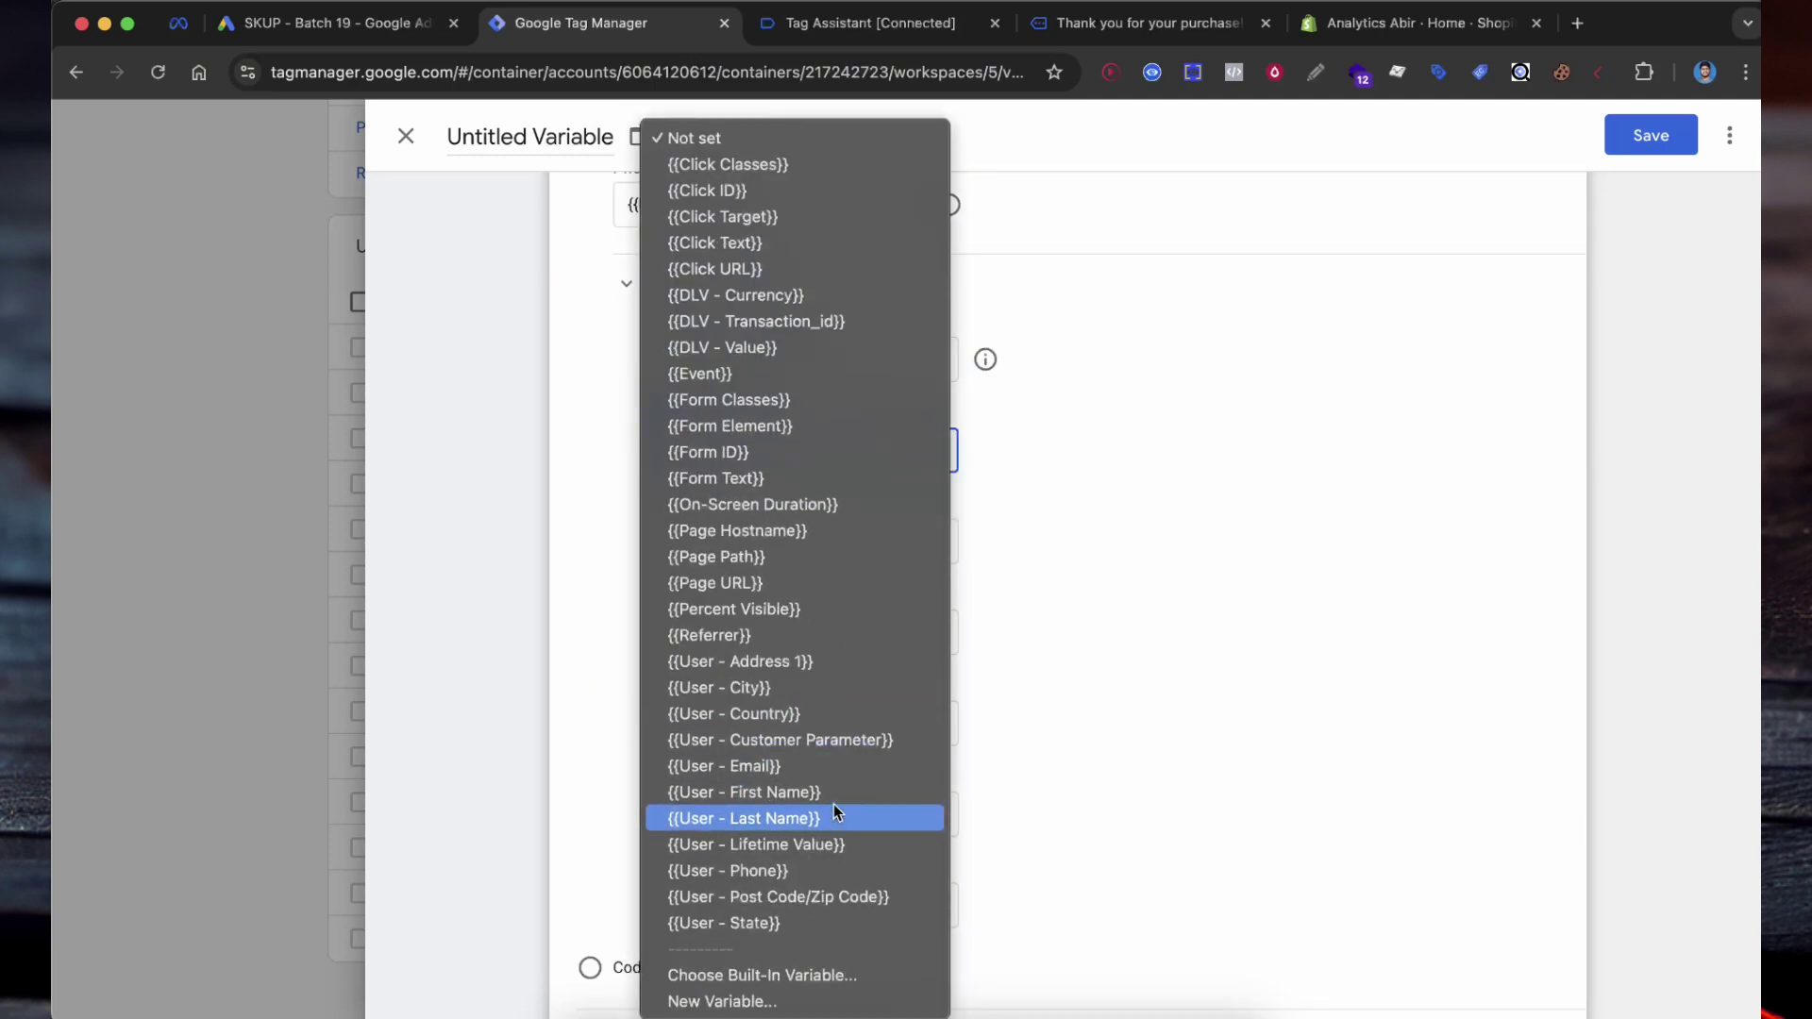
{"action": "left_click", "coordinate": [833, 820]}
Map Street to {{User - Address 1}} and City to {{User - City}} in the user-provided data configuration
{"action": "scroll", "coordinate": [995, 608], "scroll_direction": "down", "scroll_amount": 2}
{"action": "left_click", "coordinate": [805, 460]}
{"action": "scroll", "coordinate": [834, 673], "scroll_direction": "down", "scroll_amount": 3}
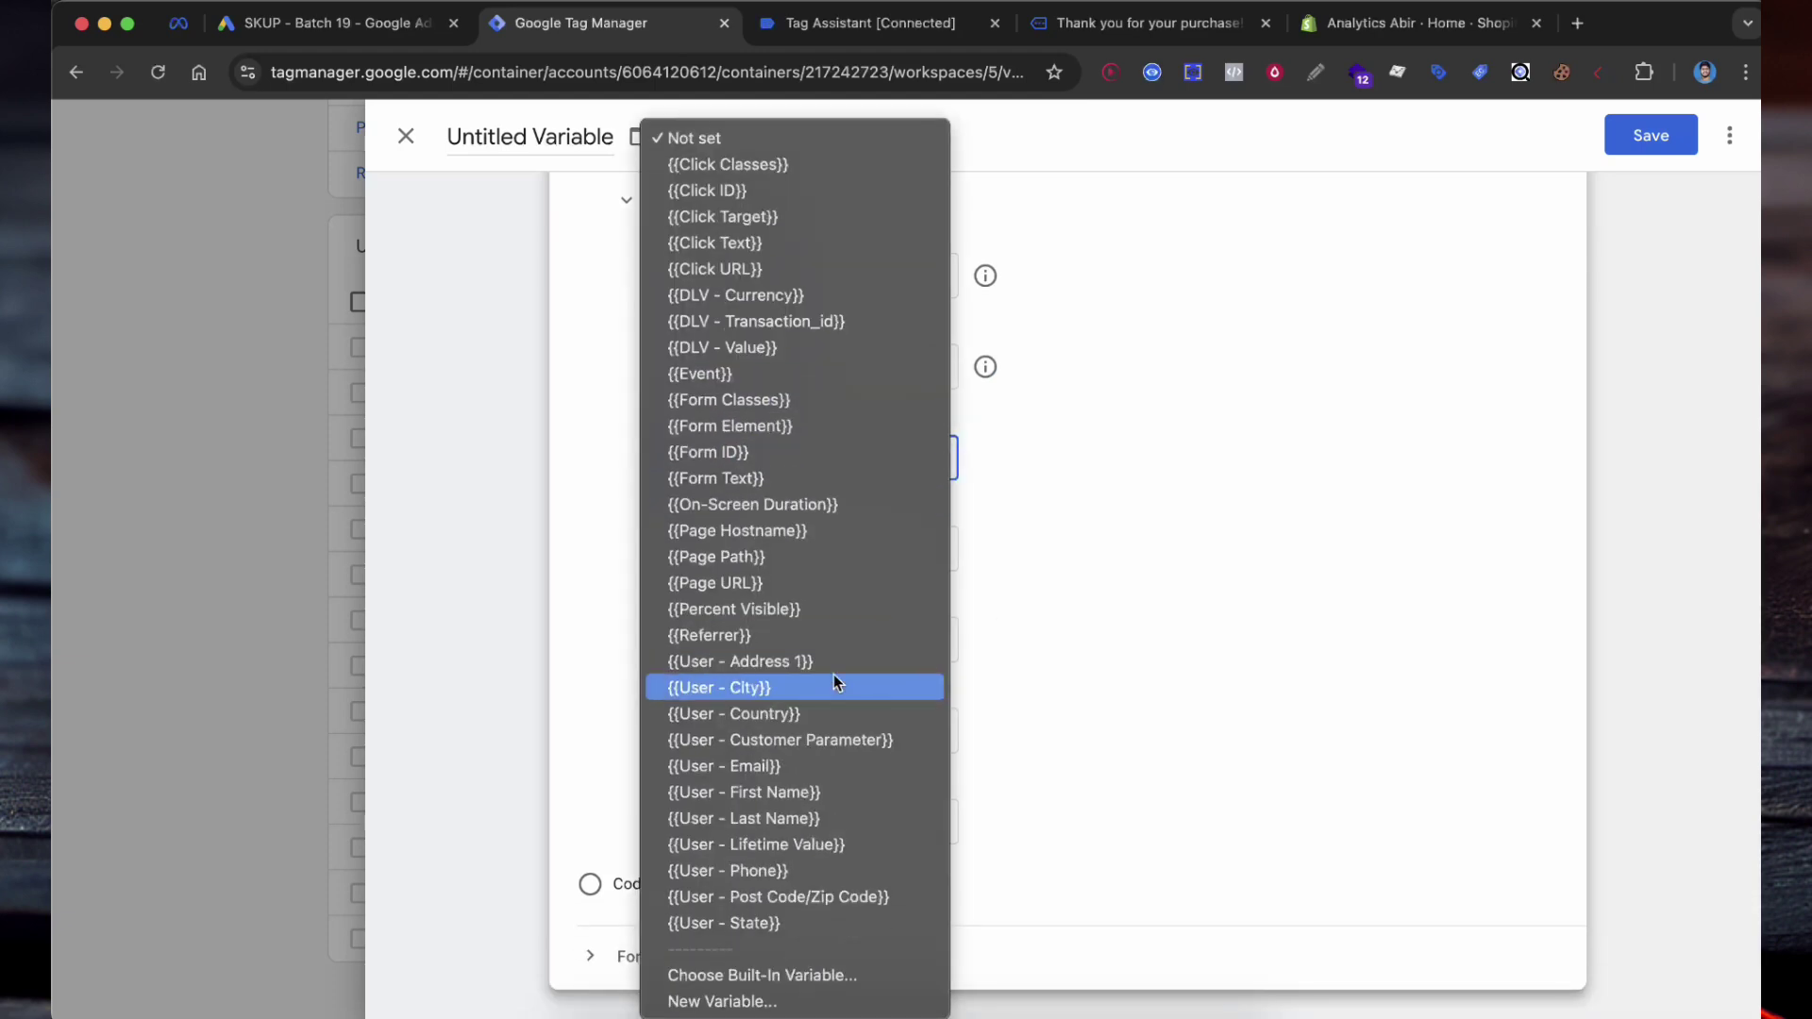
{"action": "left_click", "coordinate": [802, 661]}
{"action": "left_click", "coordinate": [789, 546]}
{"action": "scroll", "coordinate": [862, 755], "scroll_direction": "down", "scroll_amount": 3}
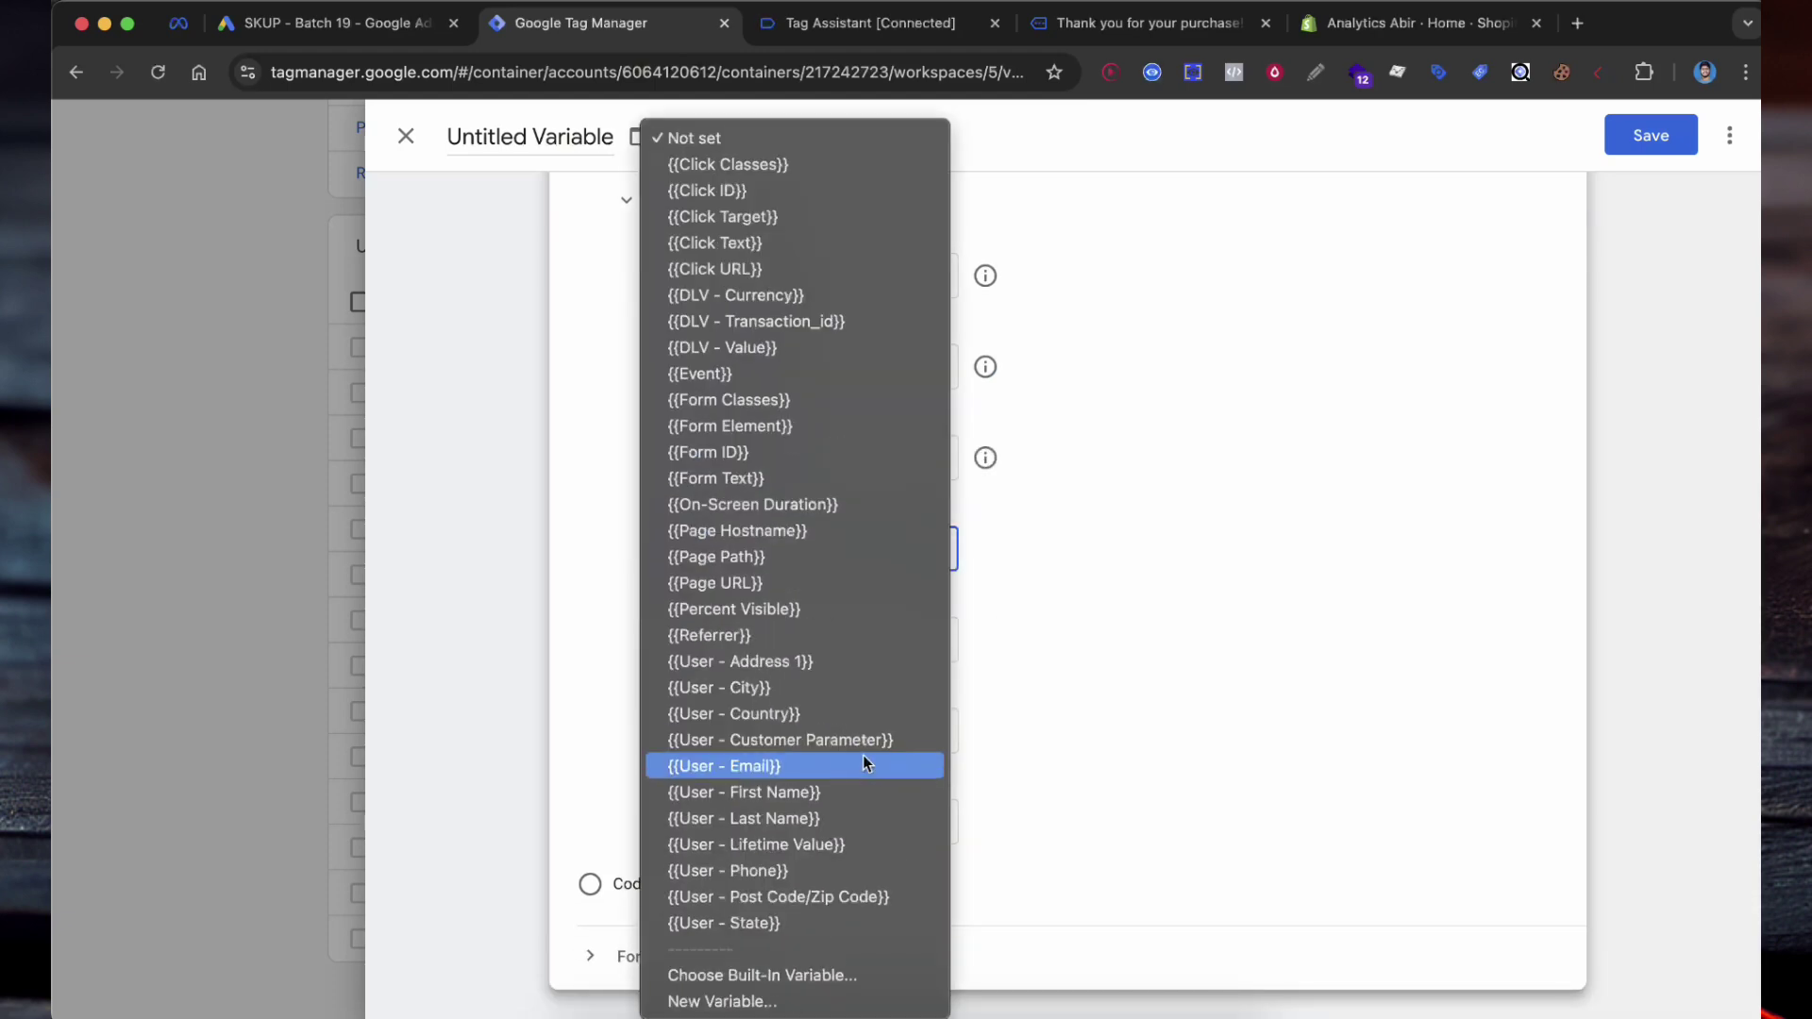
{"action": "left_click", "coordinate": [827, 691]}
Map Region to {{User - State}} and Country to {{User - Country}} in the user-provided data configuration
{"action": "left_click", "coordinate": [829, 643]}
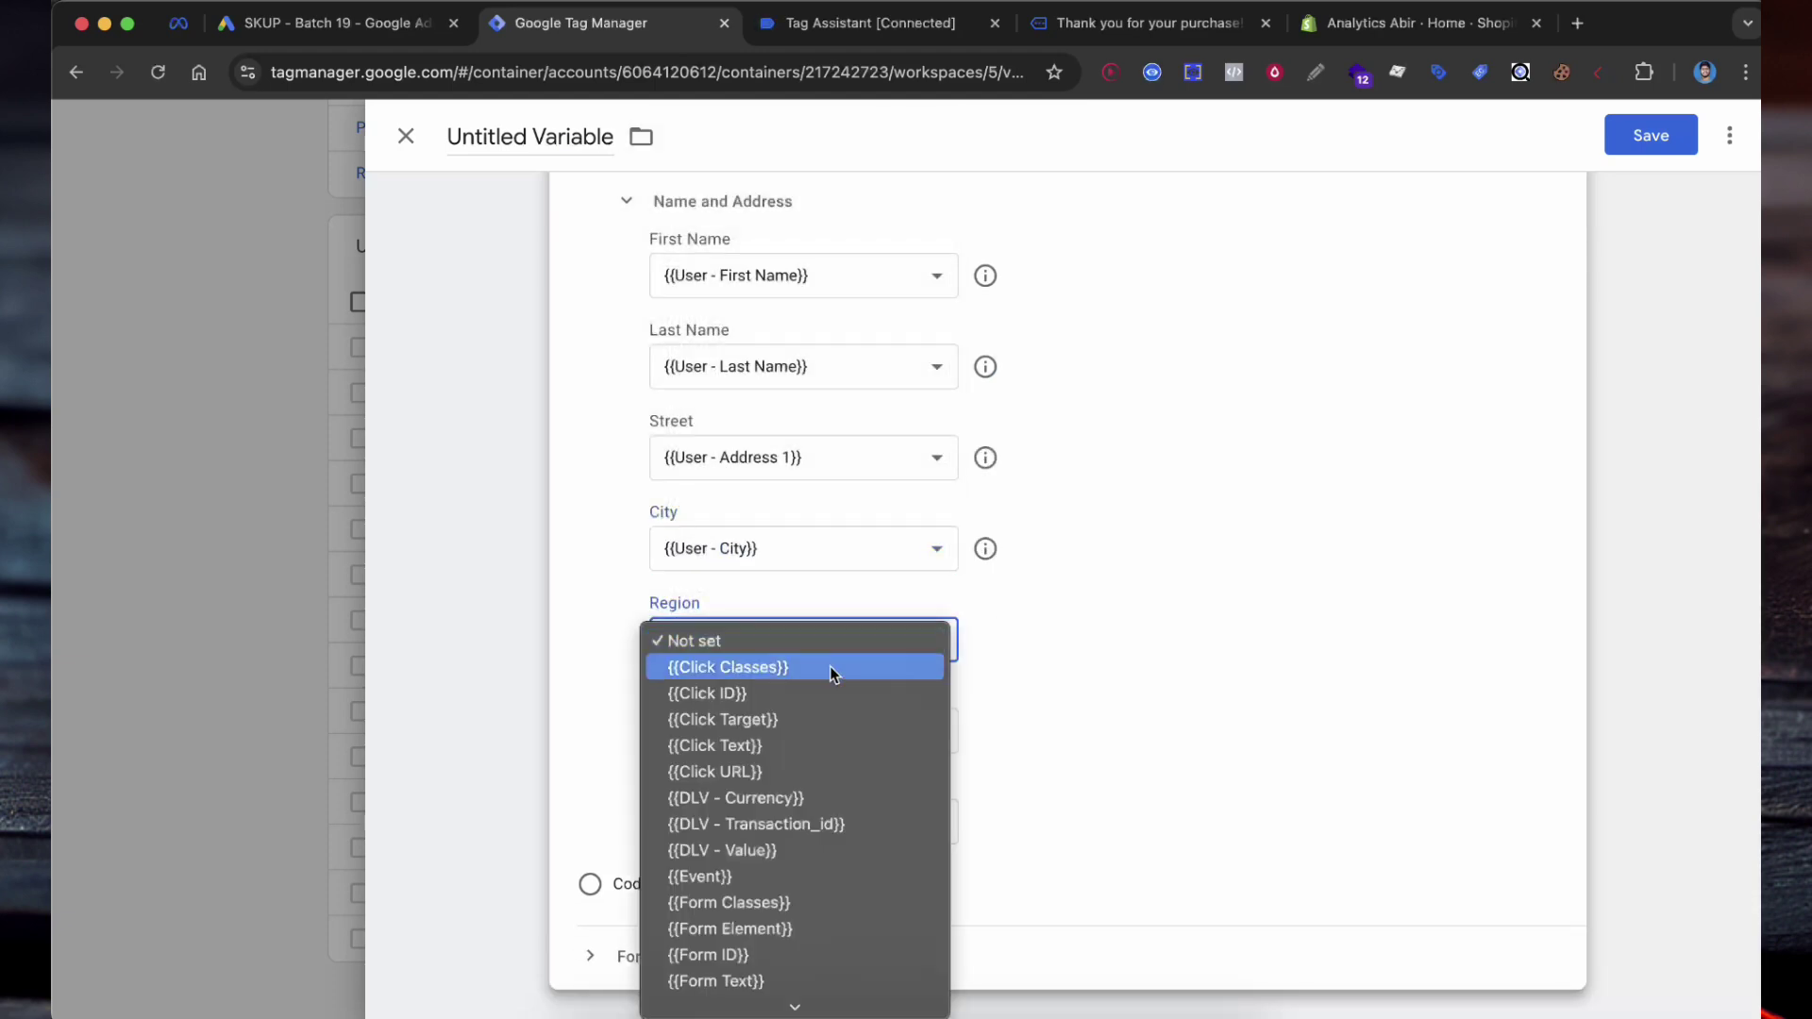
{"action": "scroll", "coordinate": [859, 784], "scroll_direction": "down", "scroll_amount": 3}
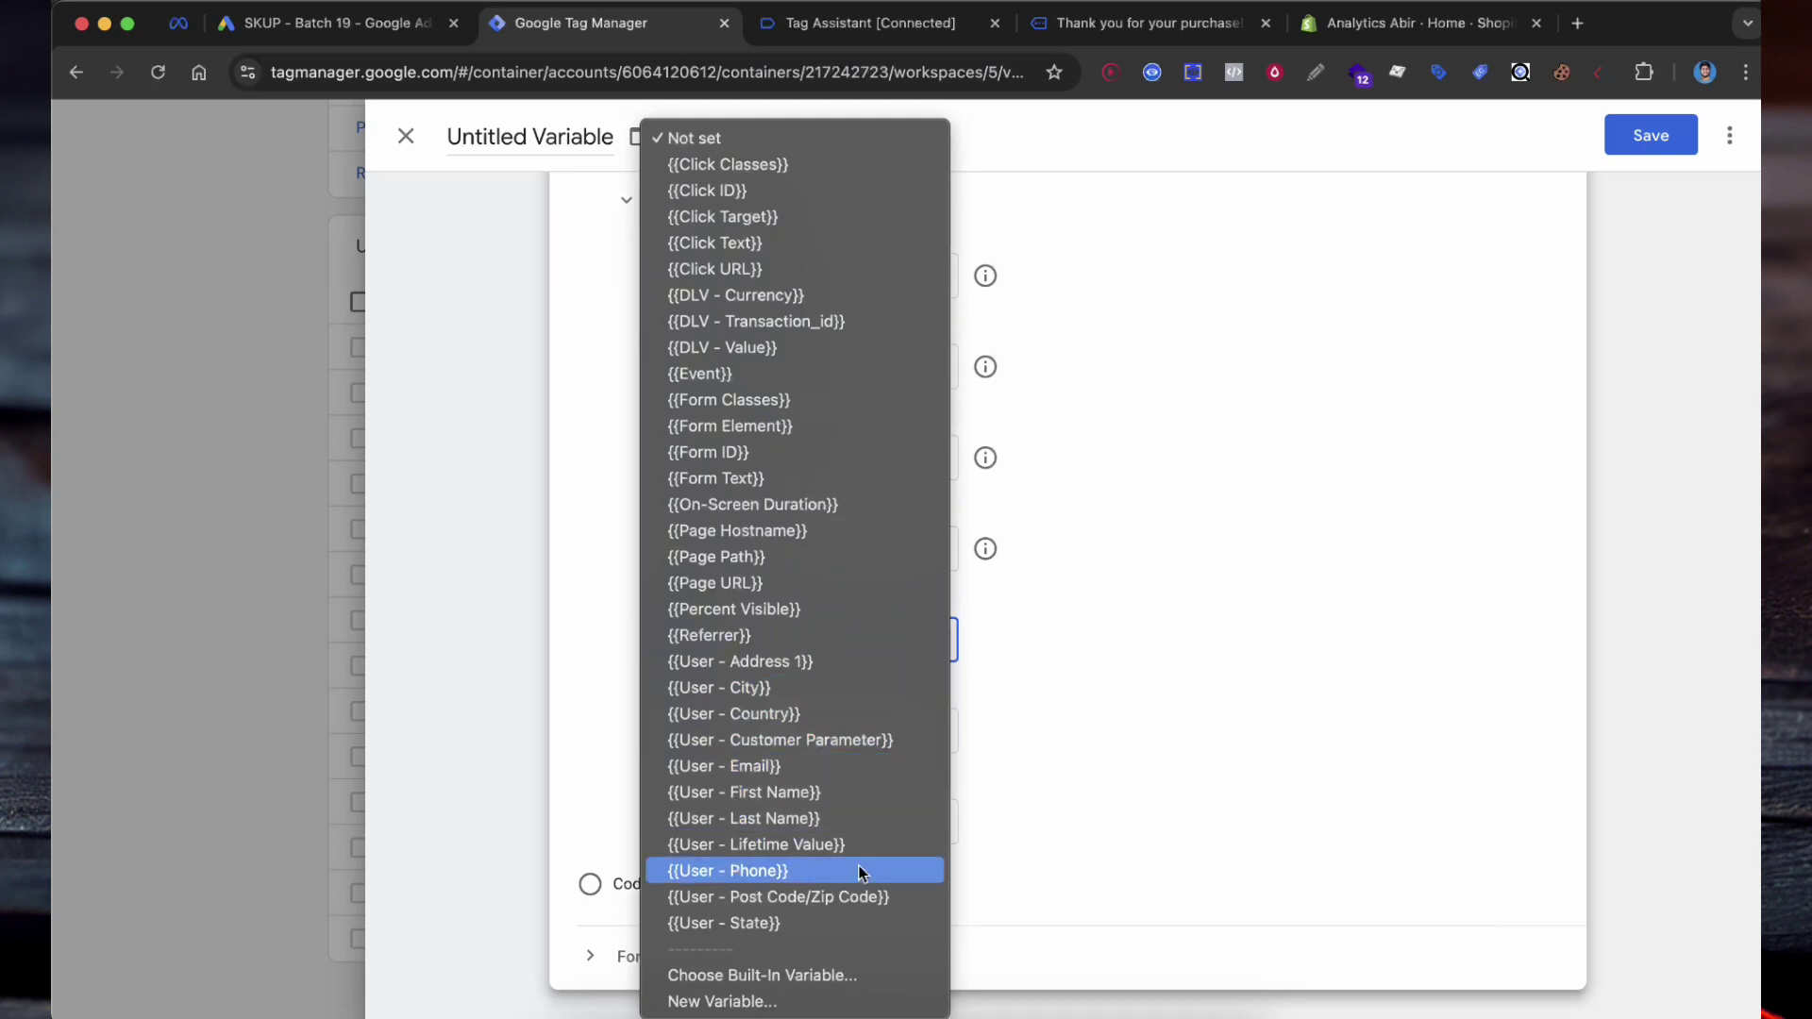
{"action": "left_click", "coordinate": [846, 921]}
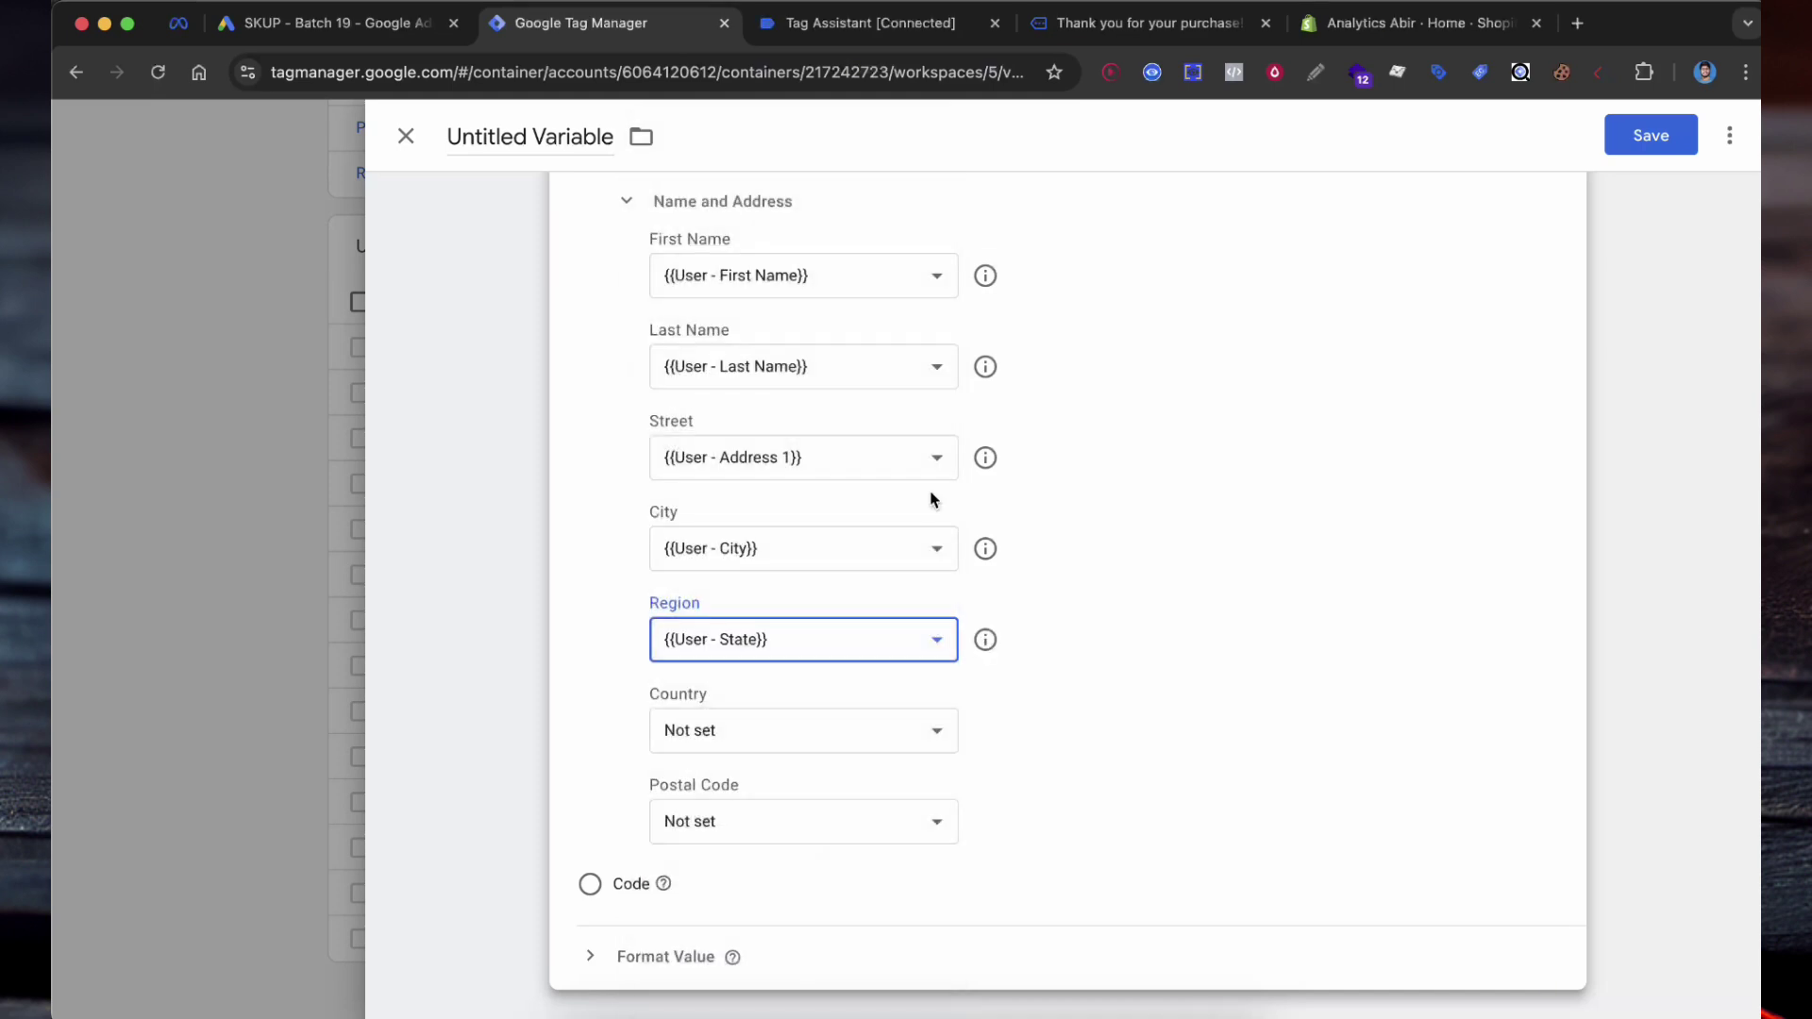
{"action": "left_click", "coordinate": [838, 730]}
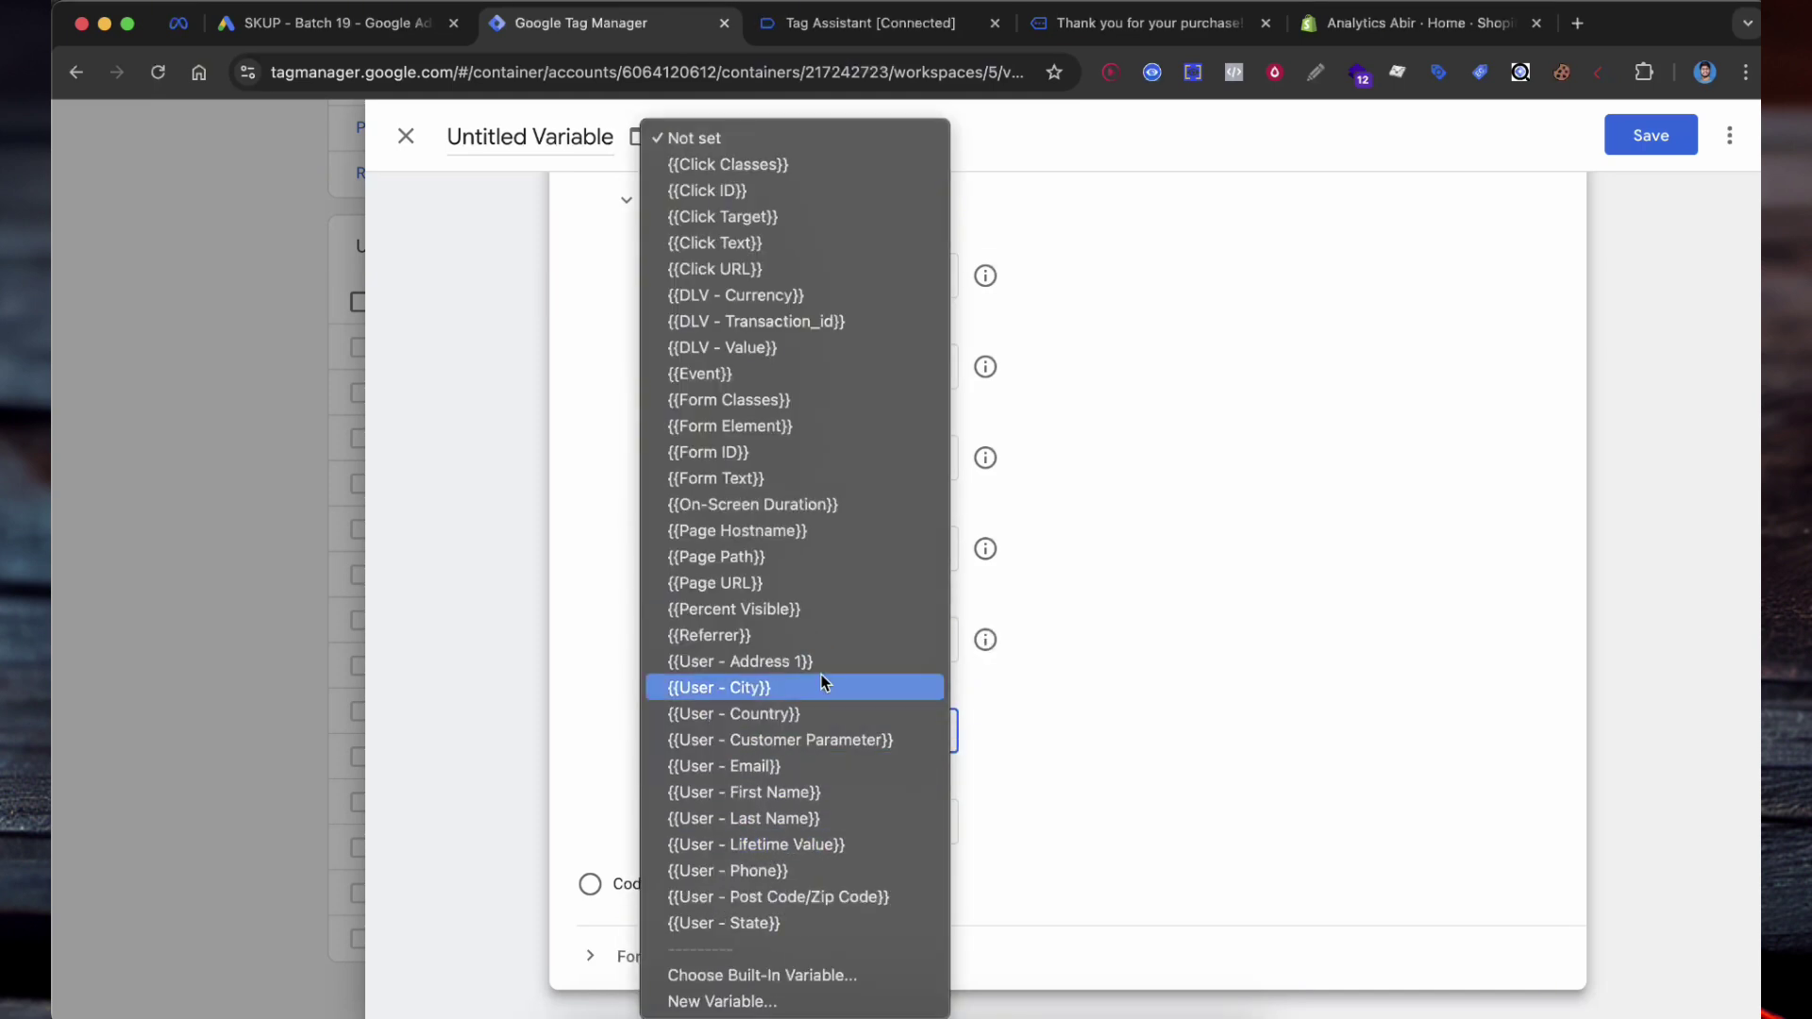
{"action": "left_click", "coordinate": [817, 713]}
Map Postal Code to {{User - Post Code/Zip Code}} and close the variable configuration editor
{"action": "left_click", "coordinate": [837, 821]}
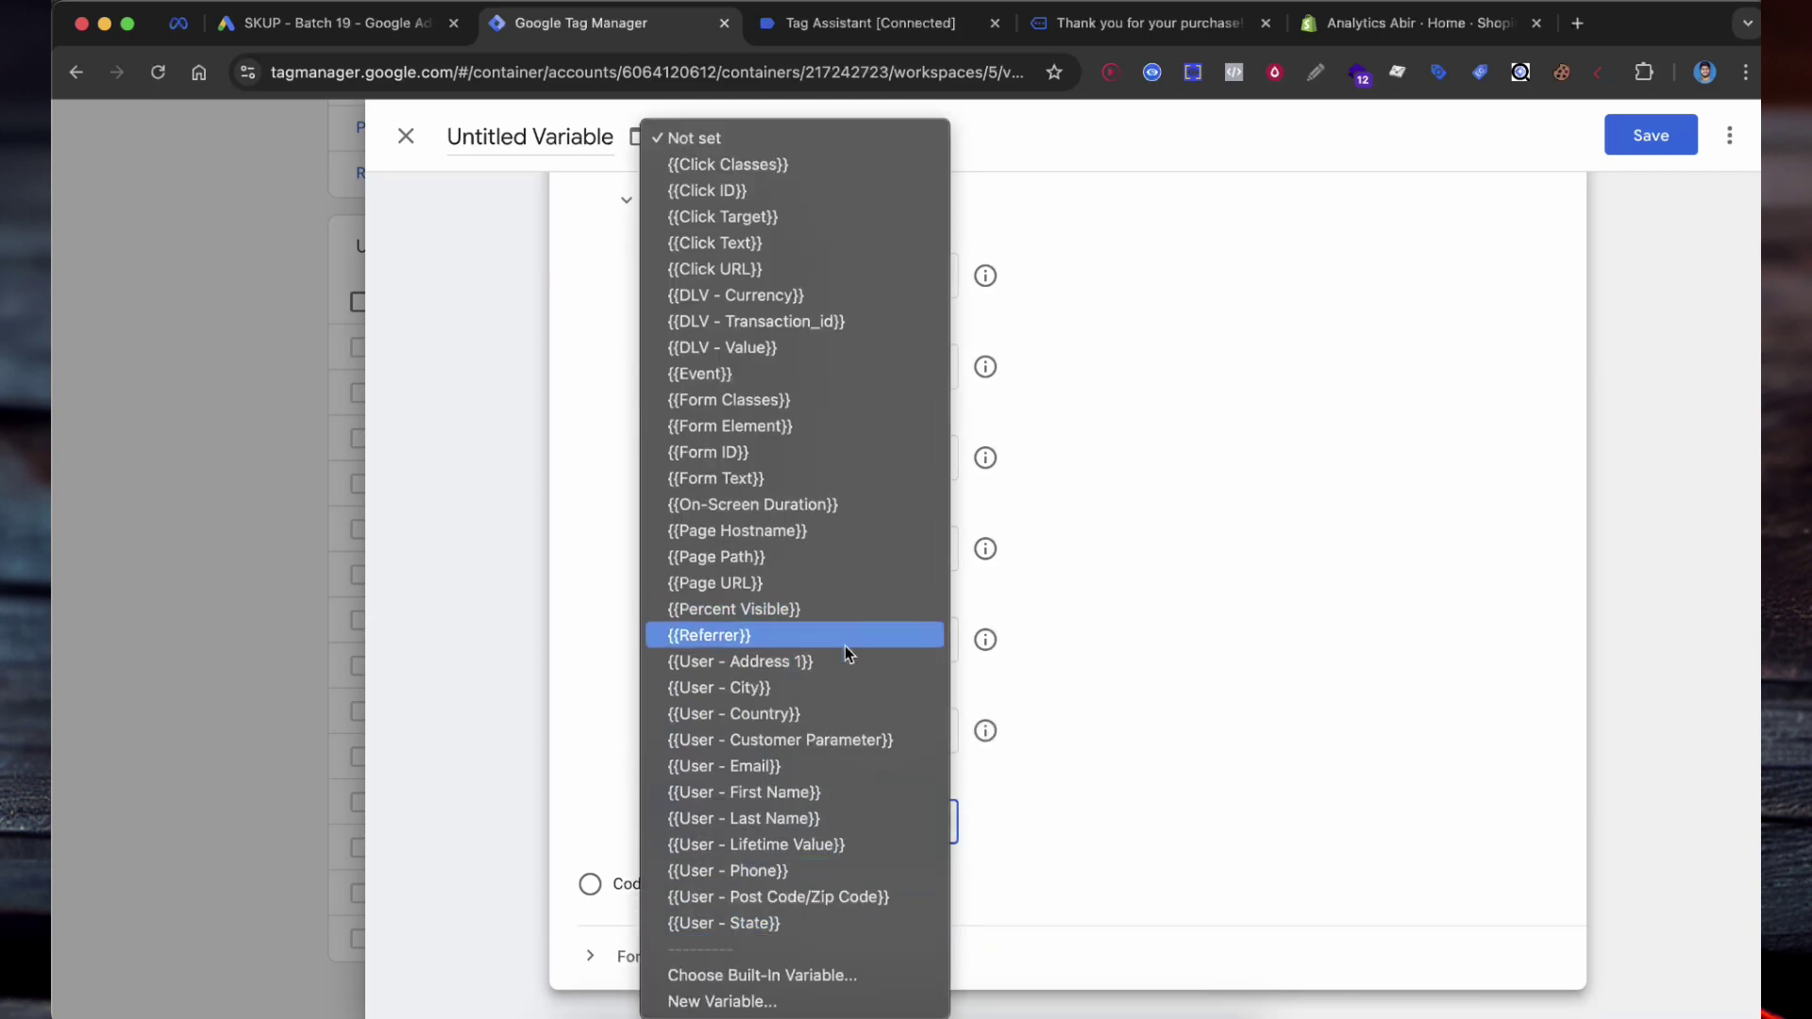
{"action": "left_click", "coordinate": [830, 897]}
{"action": "left_click", "coordinate": [1604, 482]}
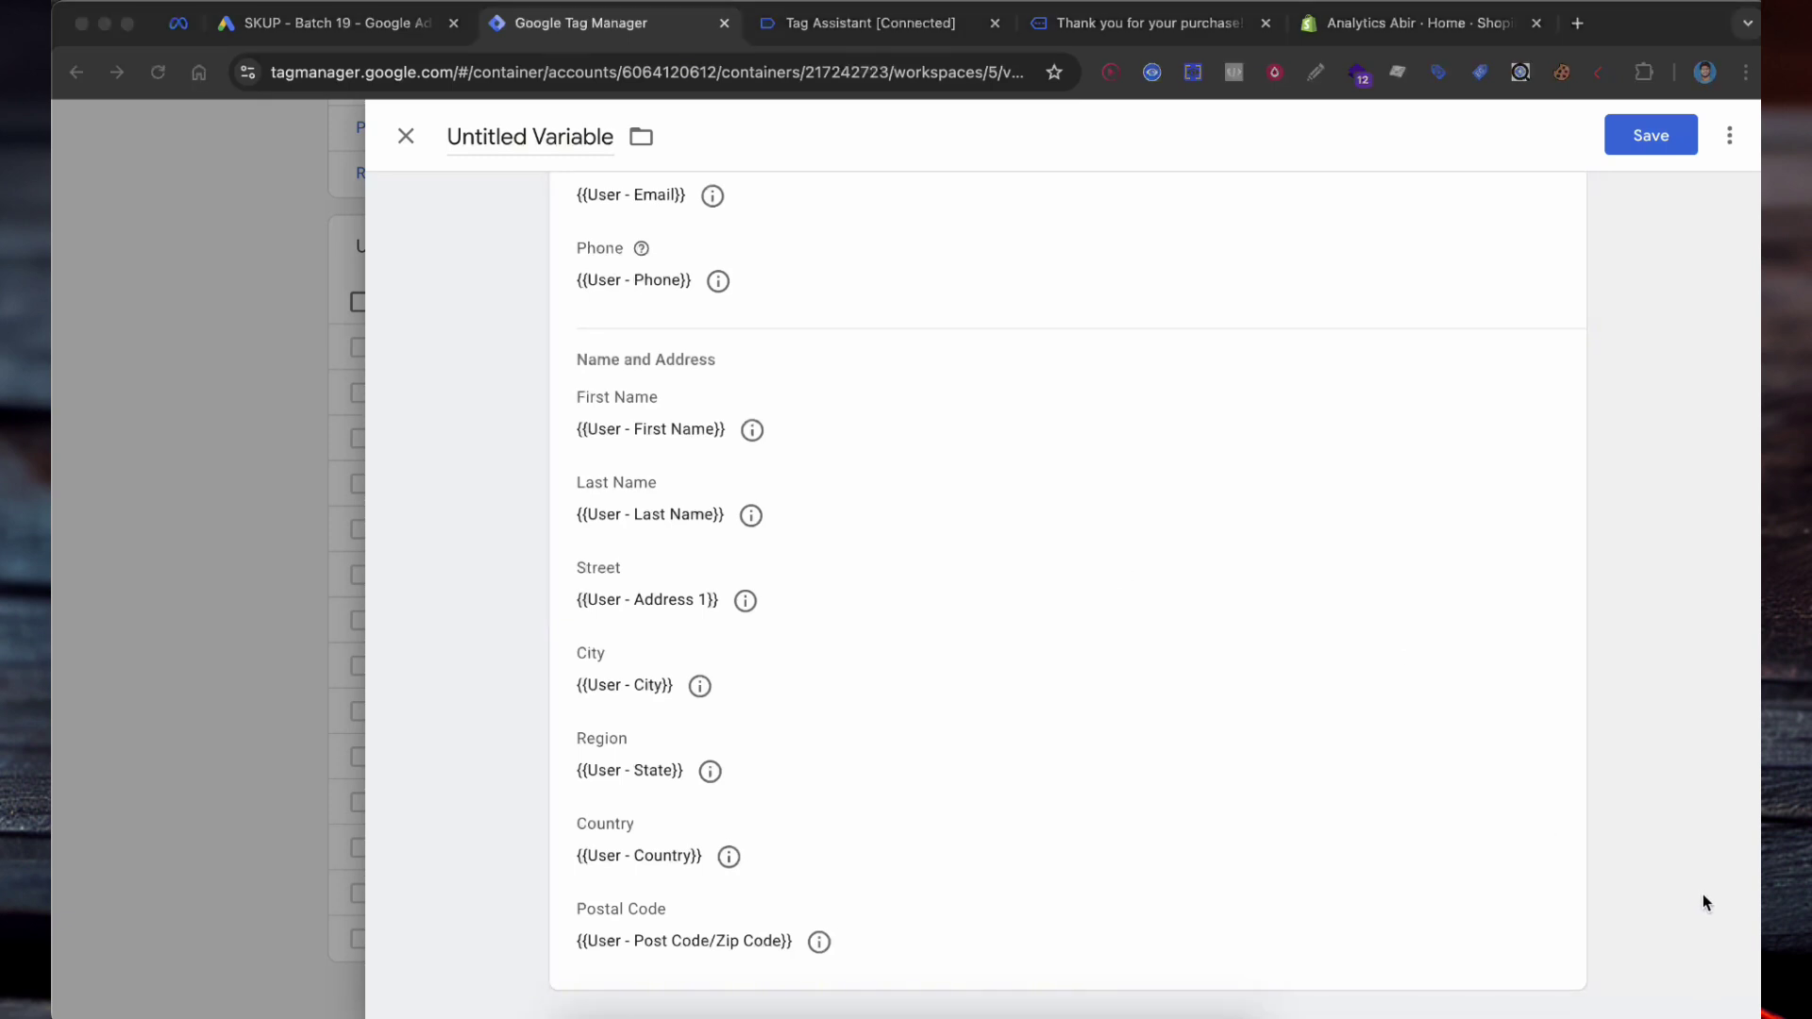
{"action": "left_click", "coordinate": [1625, 397]}
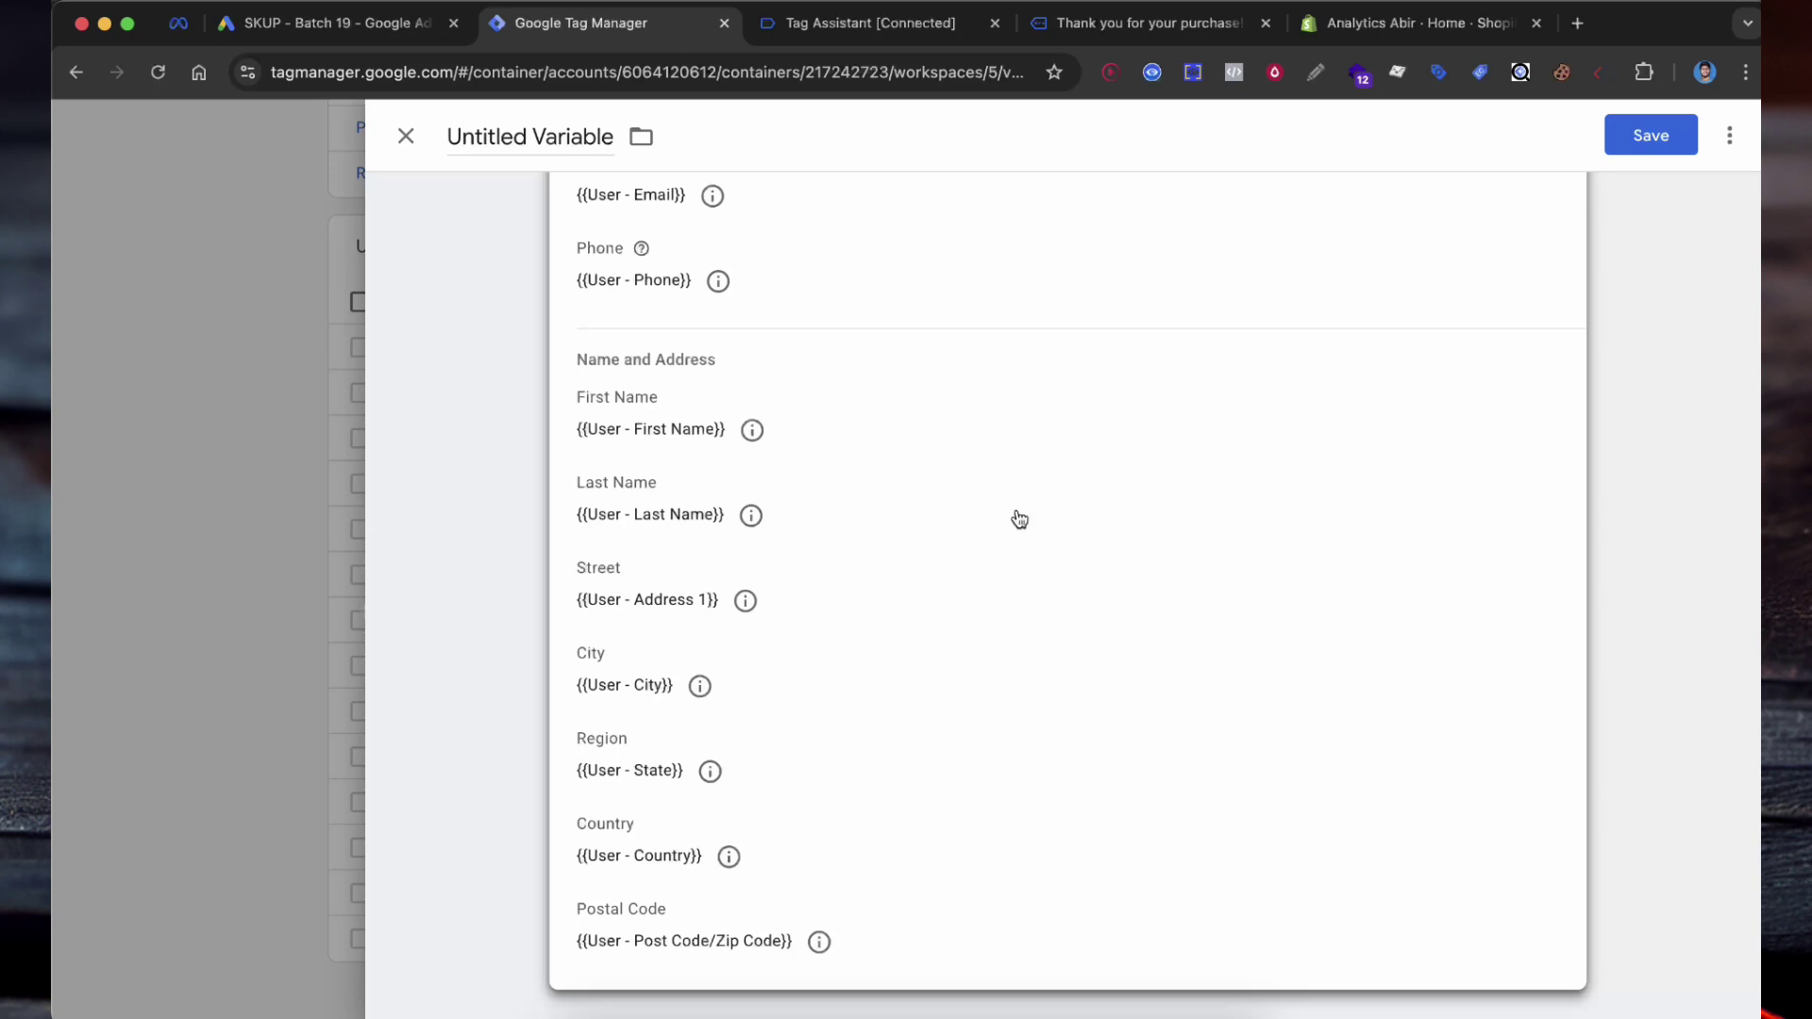
Save the variable under the name "User-Provided Data - for Google Ads"
{"action": "scroll", "coordinate": [1010, 517], "scroll_direction": "up", "scroll_amount": 3}
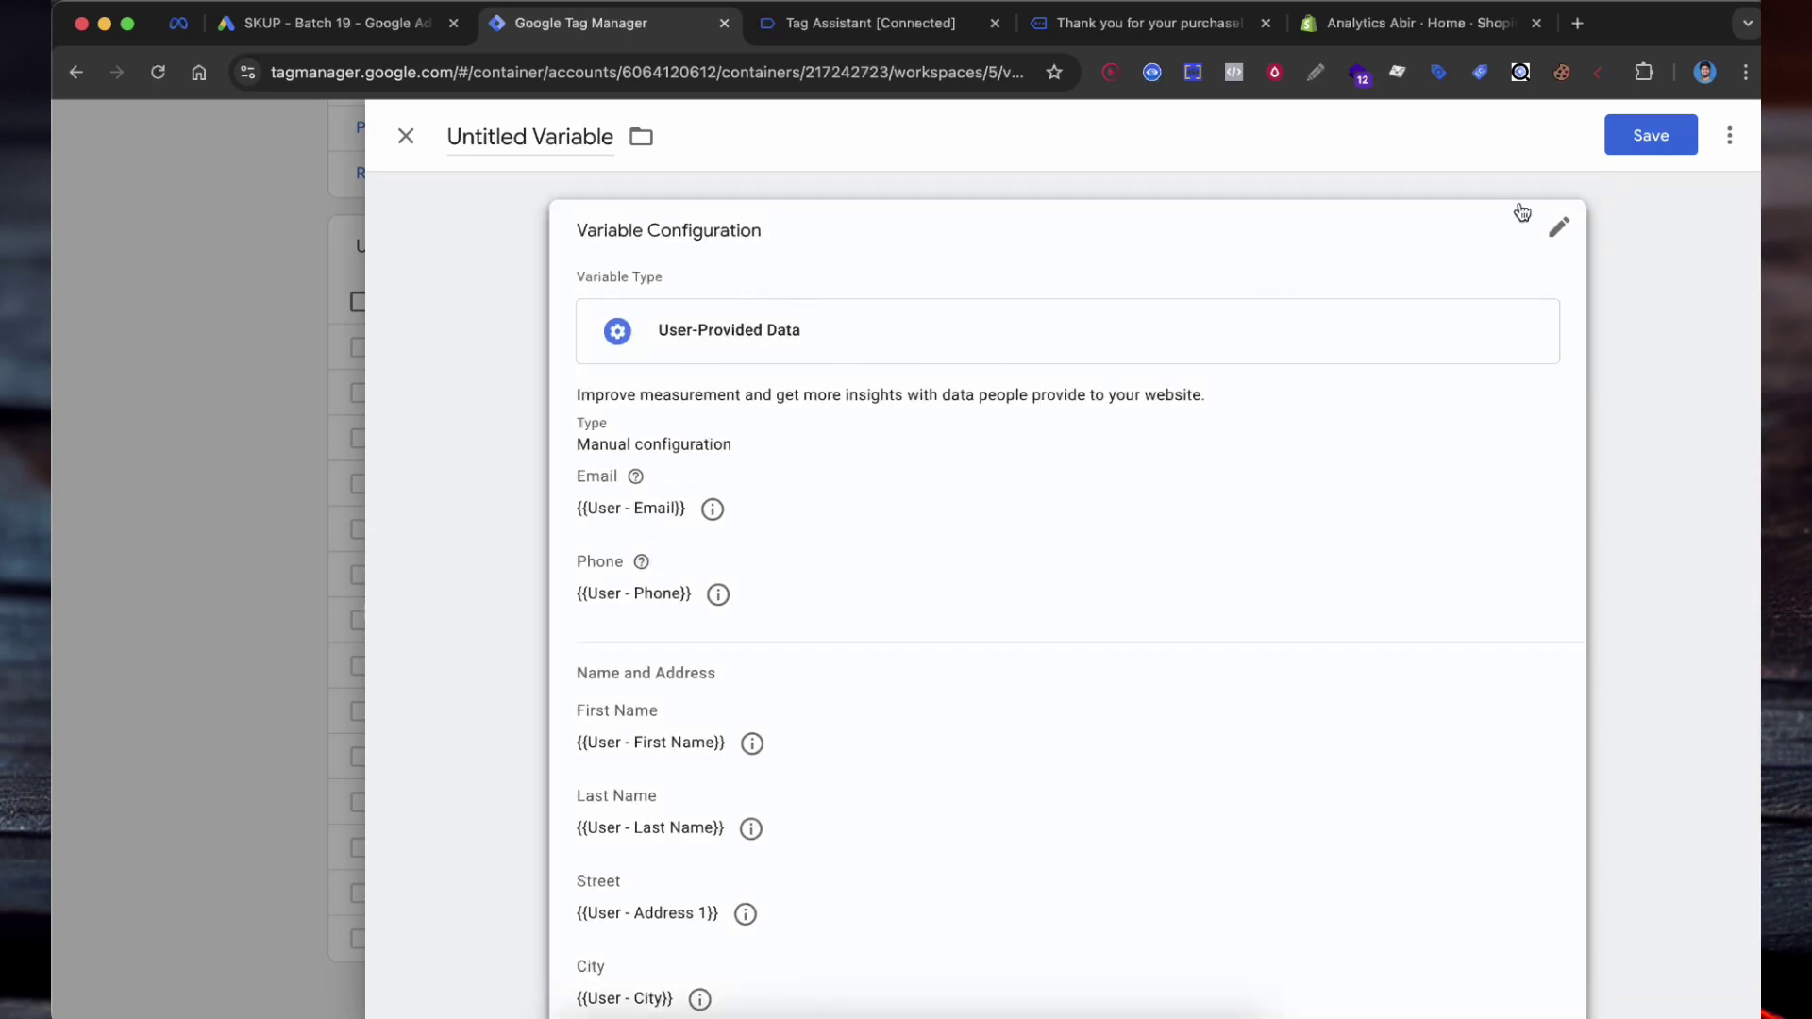
{"action": "left_click", "coordinate": [1679, 127]}
{"action": "key", "text": "Down"}
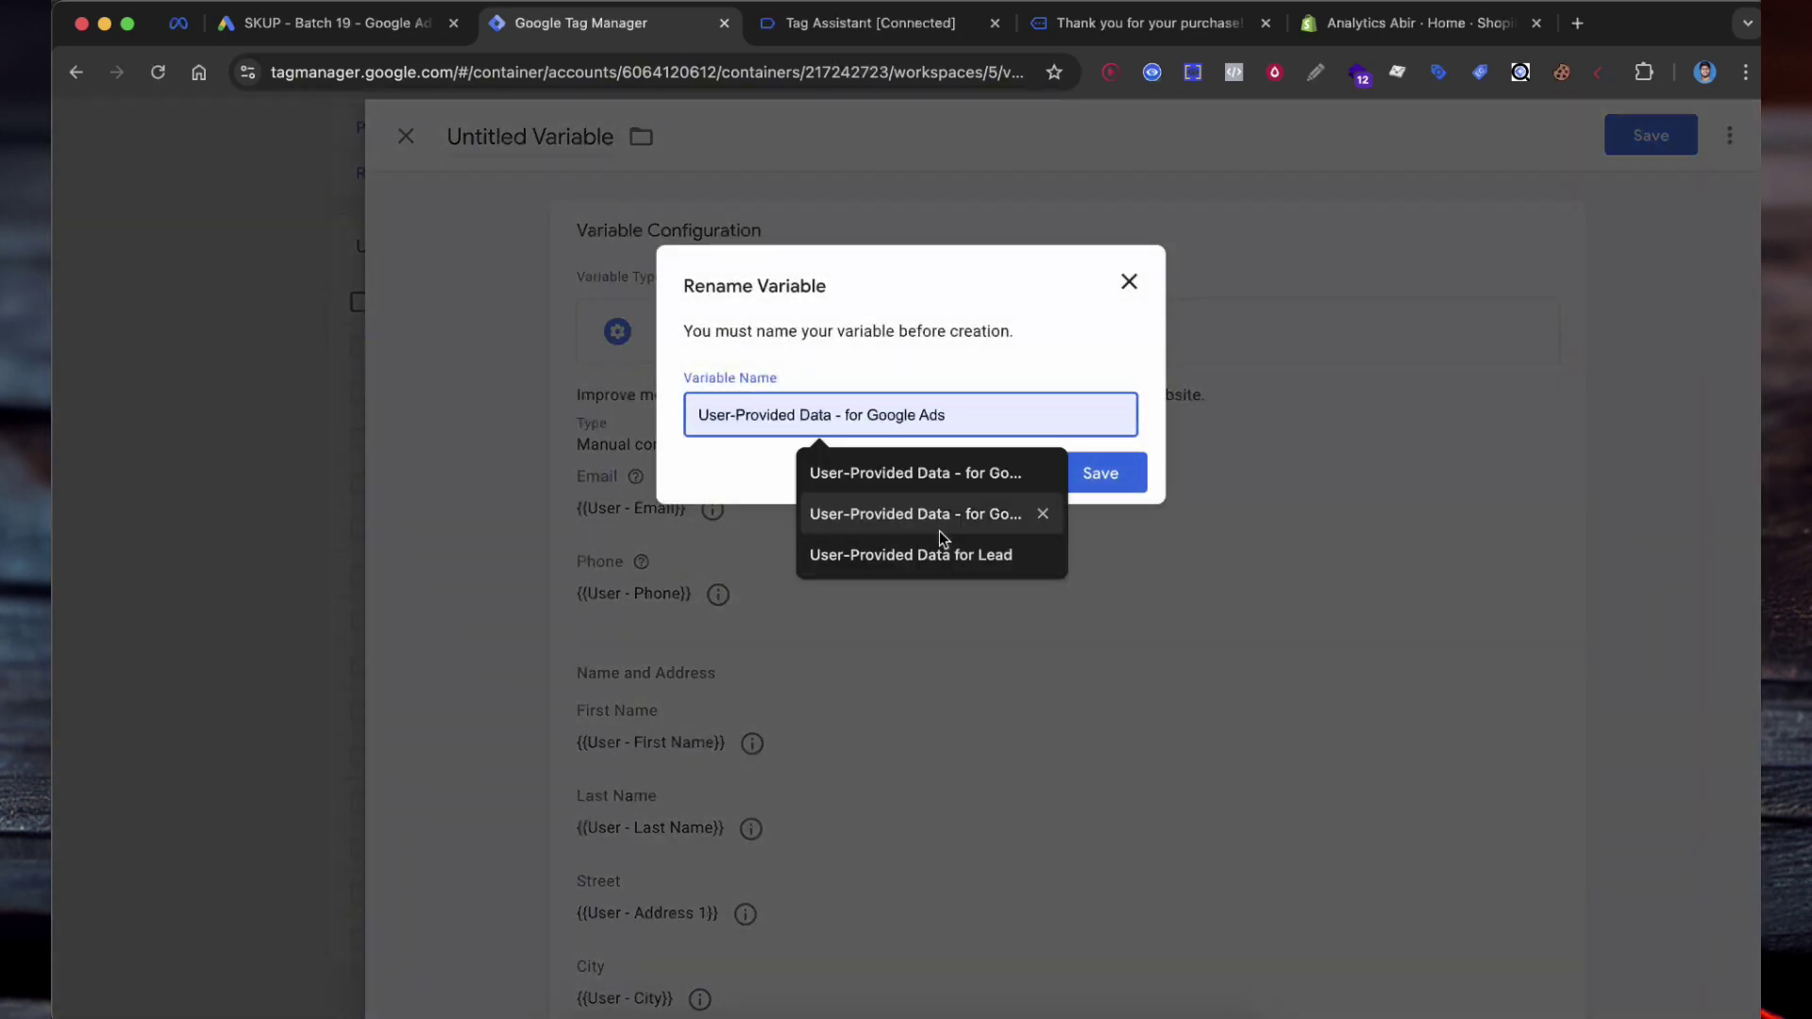
{"action": "left_click", "coordinate": [942, 515]}
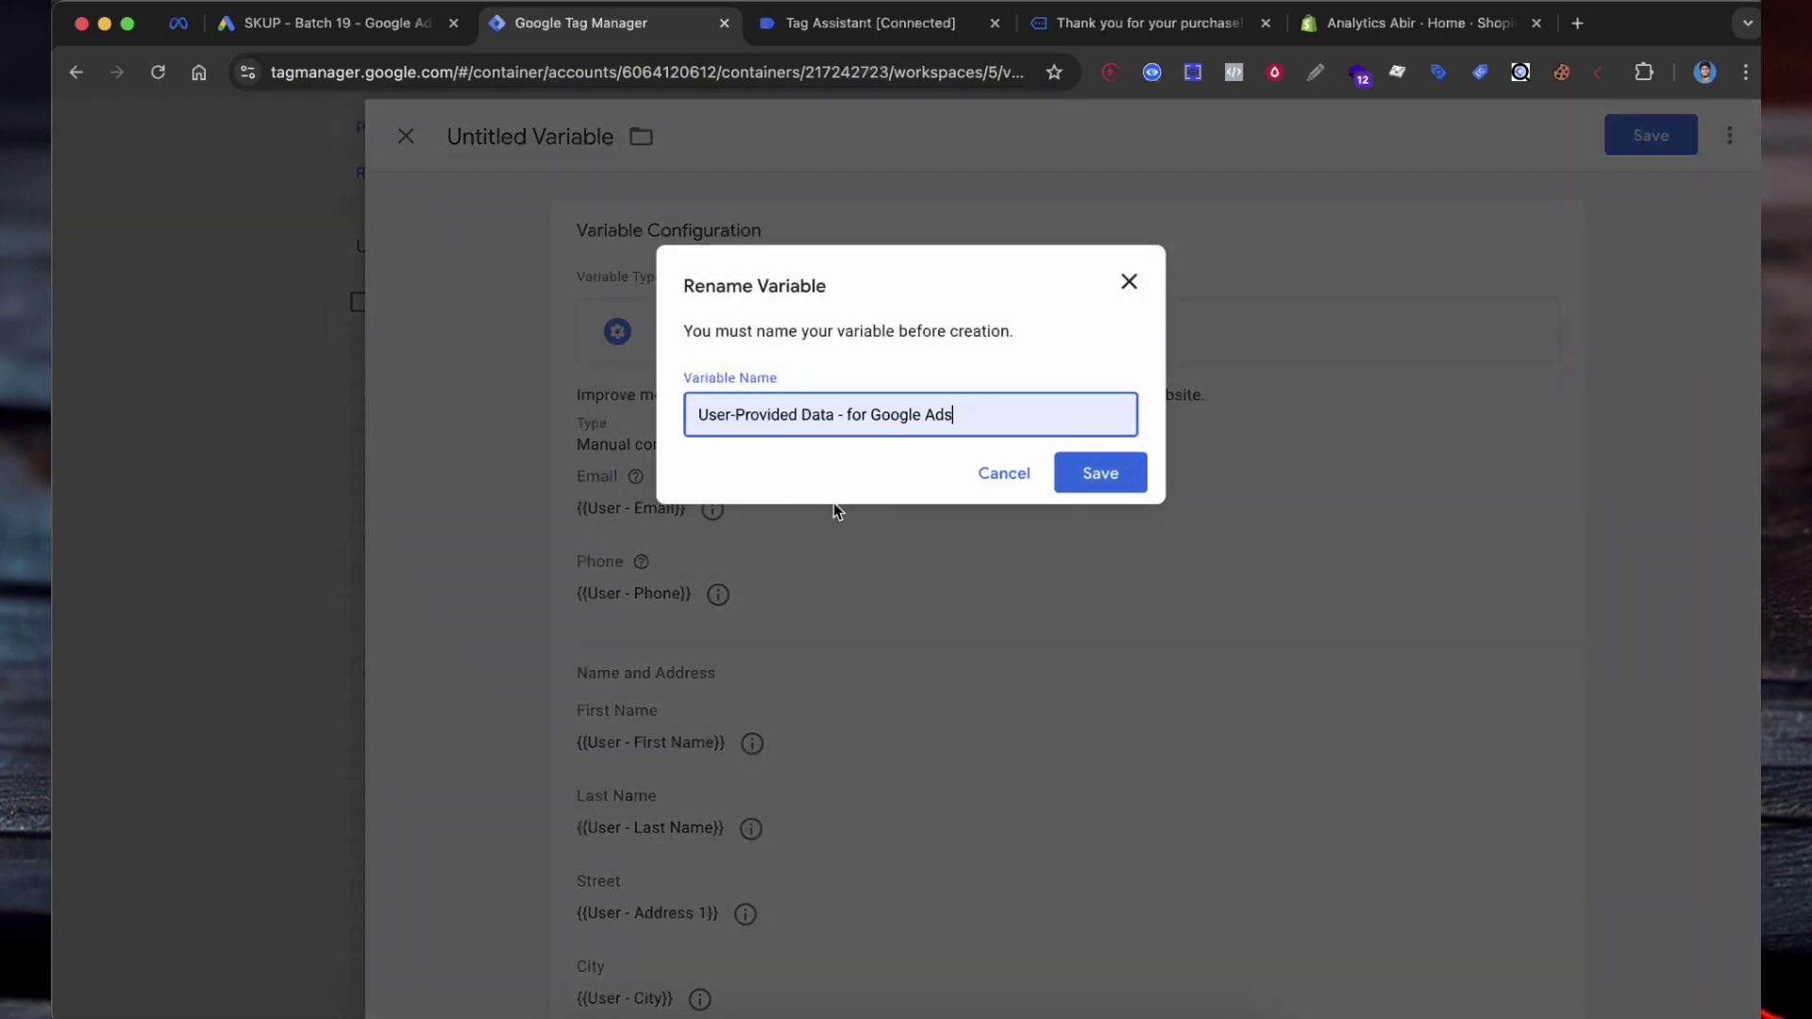
{"action": "left_click", "coordinate": [1094, 473]}
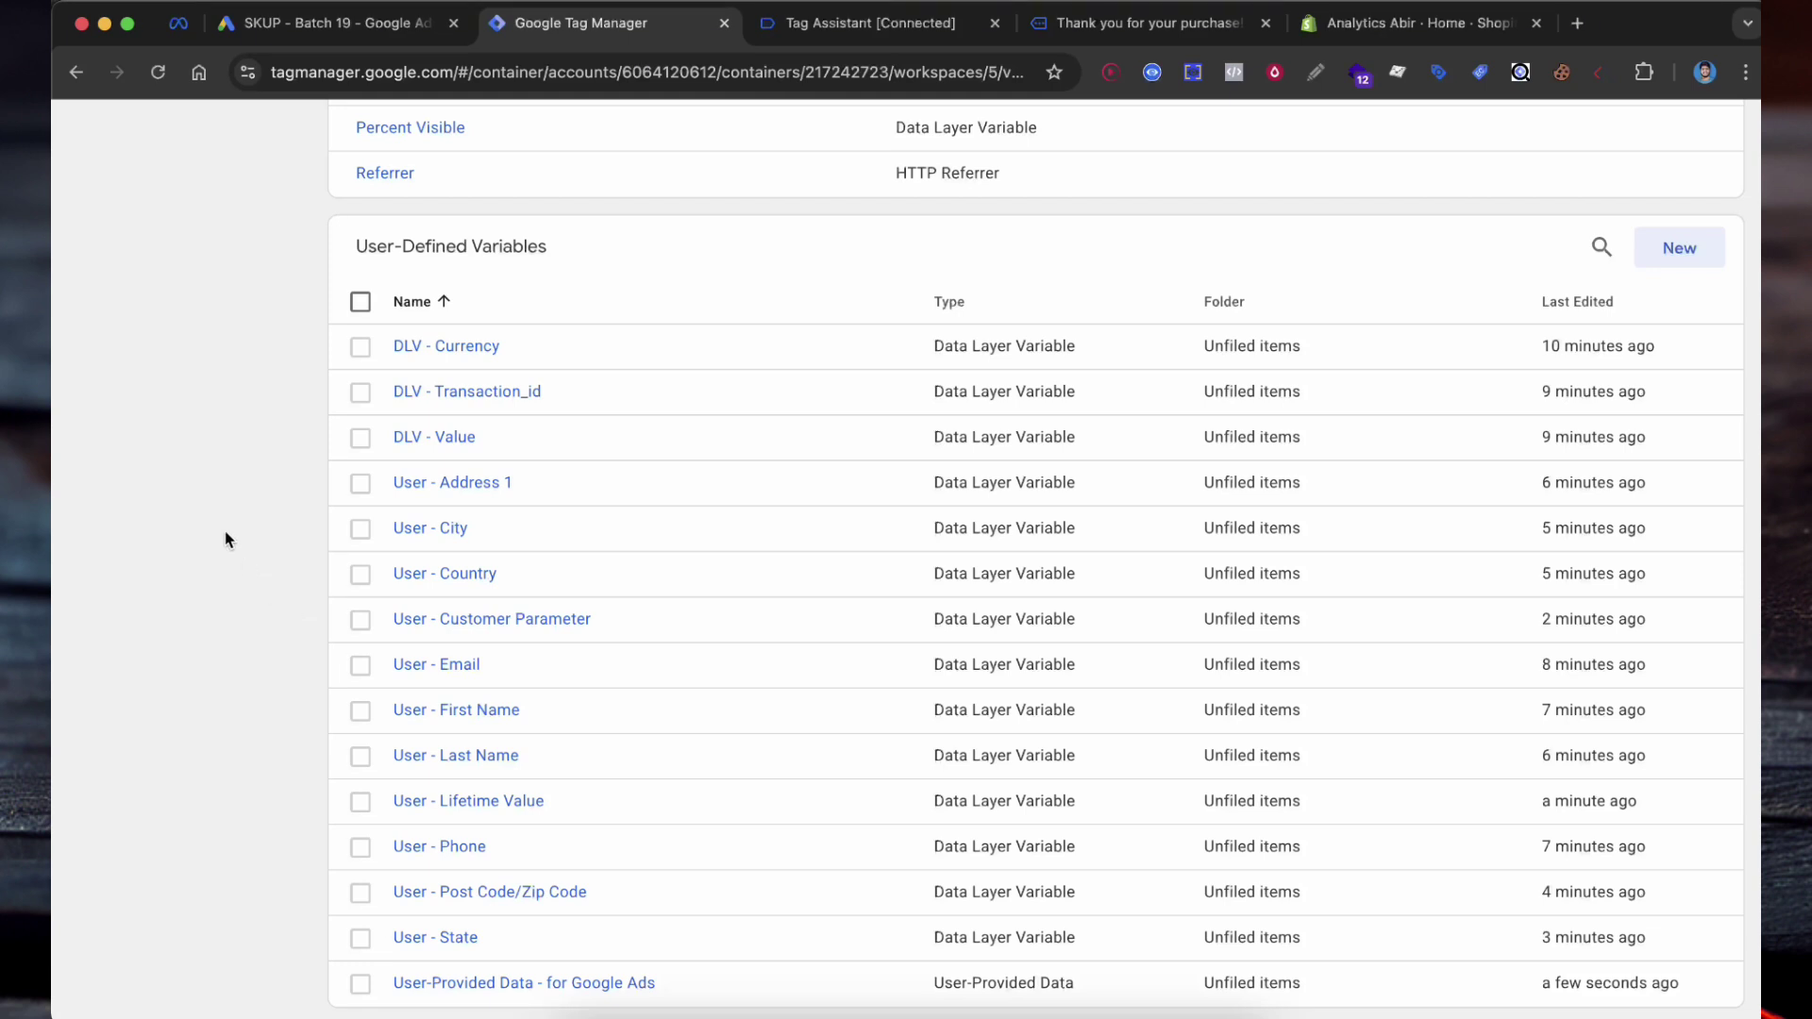
Start a new tag of type Google Ads Conversion Tracking
{"action": "scroll", "coordinate": [230, 538], "scroll_direction": "up", "scroll_amount": 2}
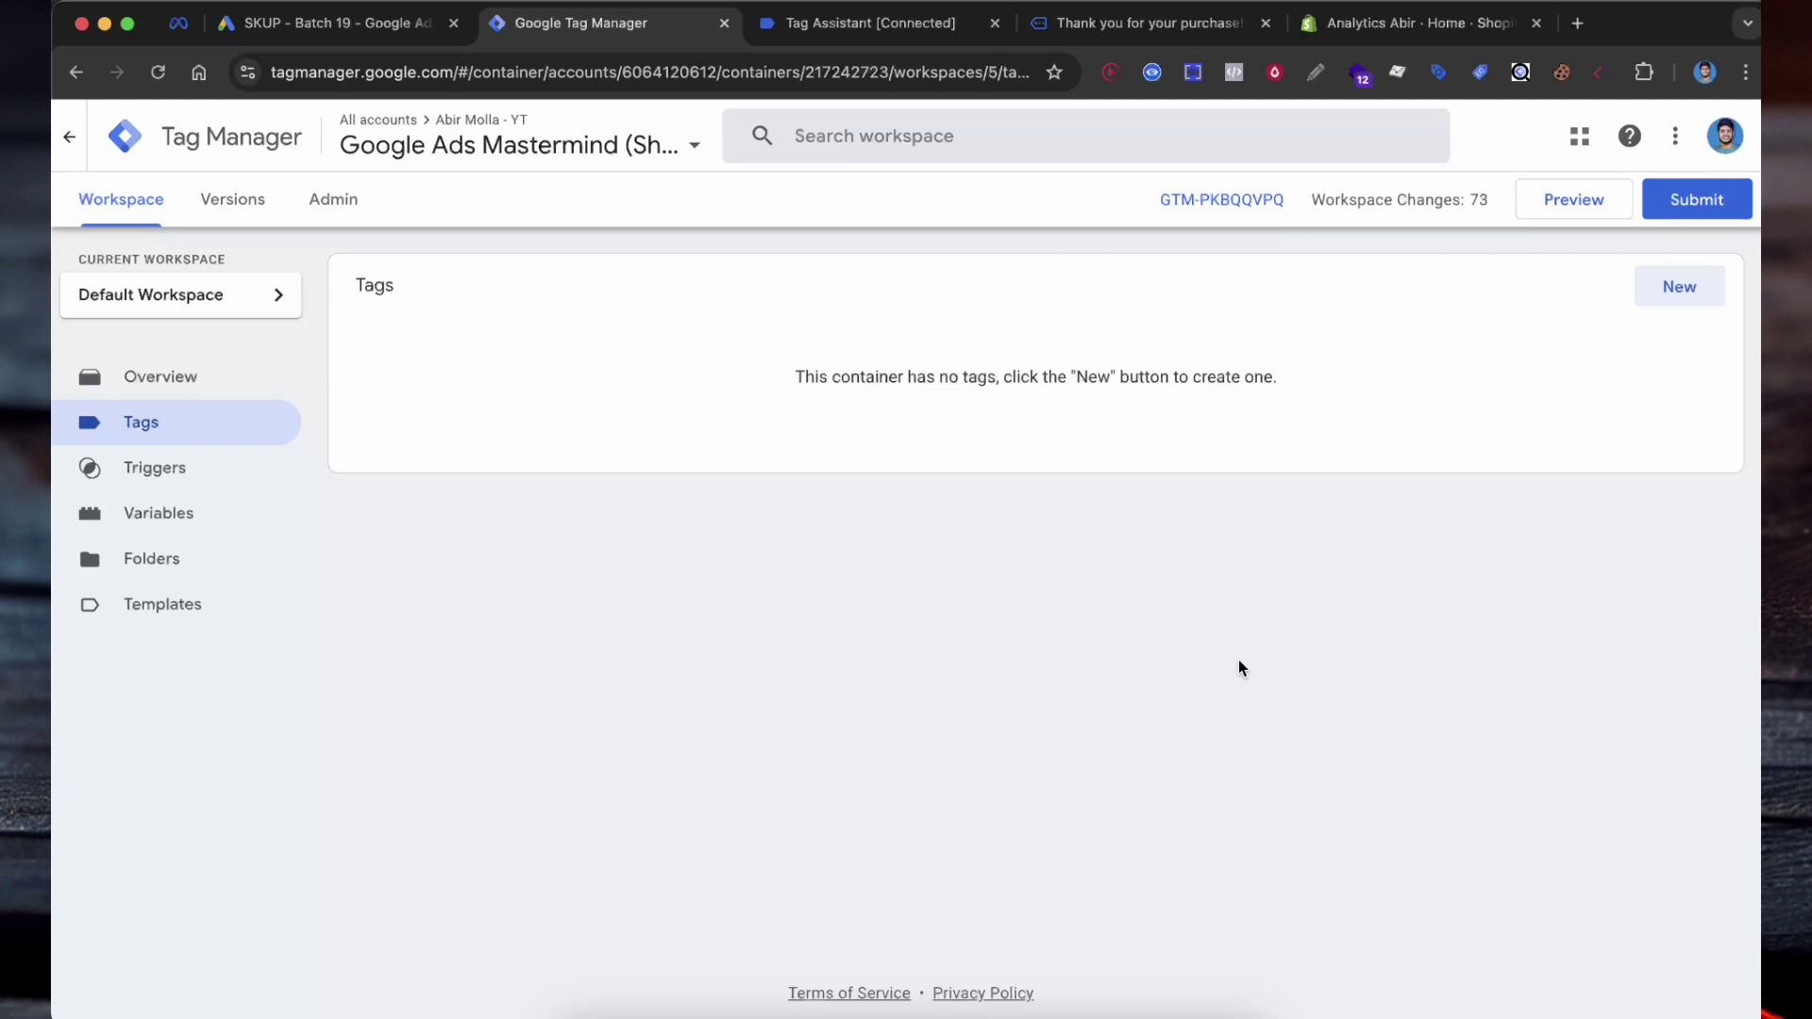
{"action": "left_click", "coordinate": [1679, 286]}
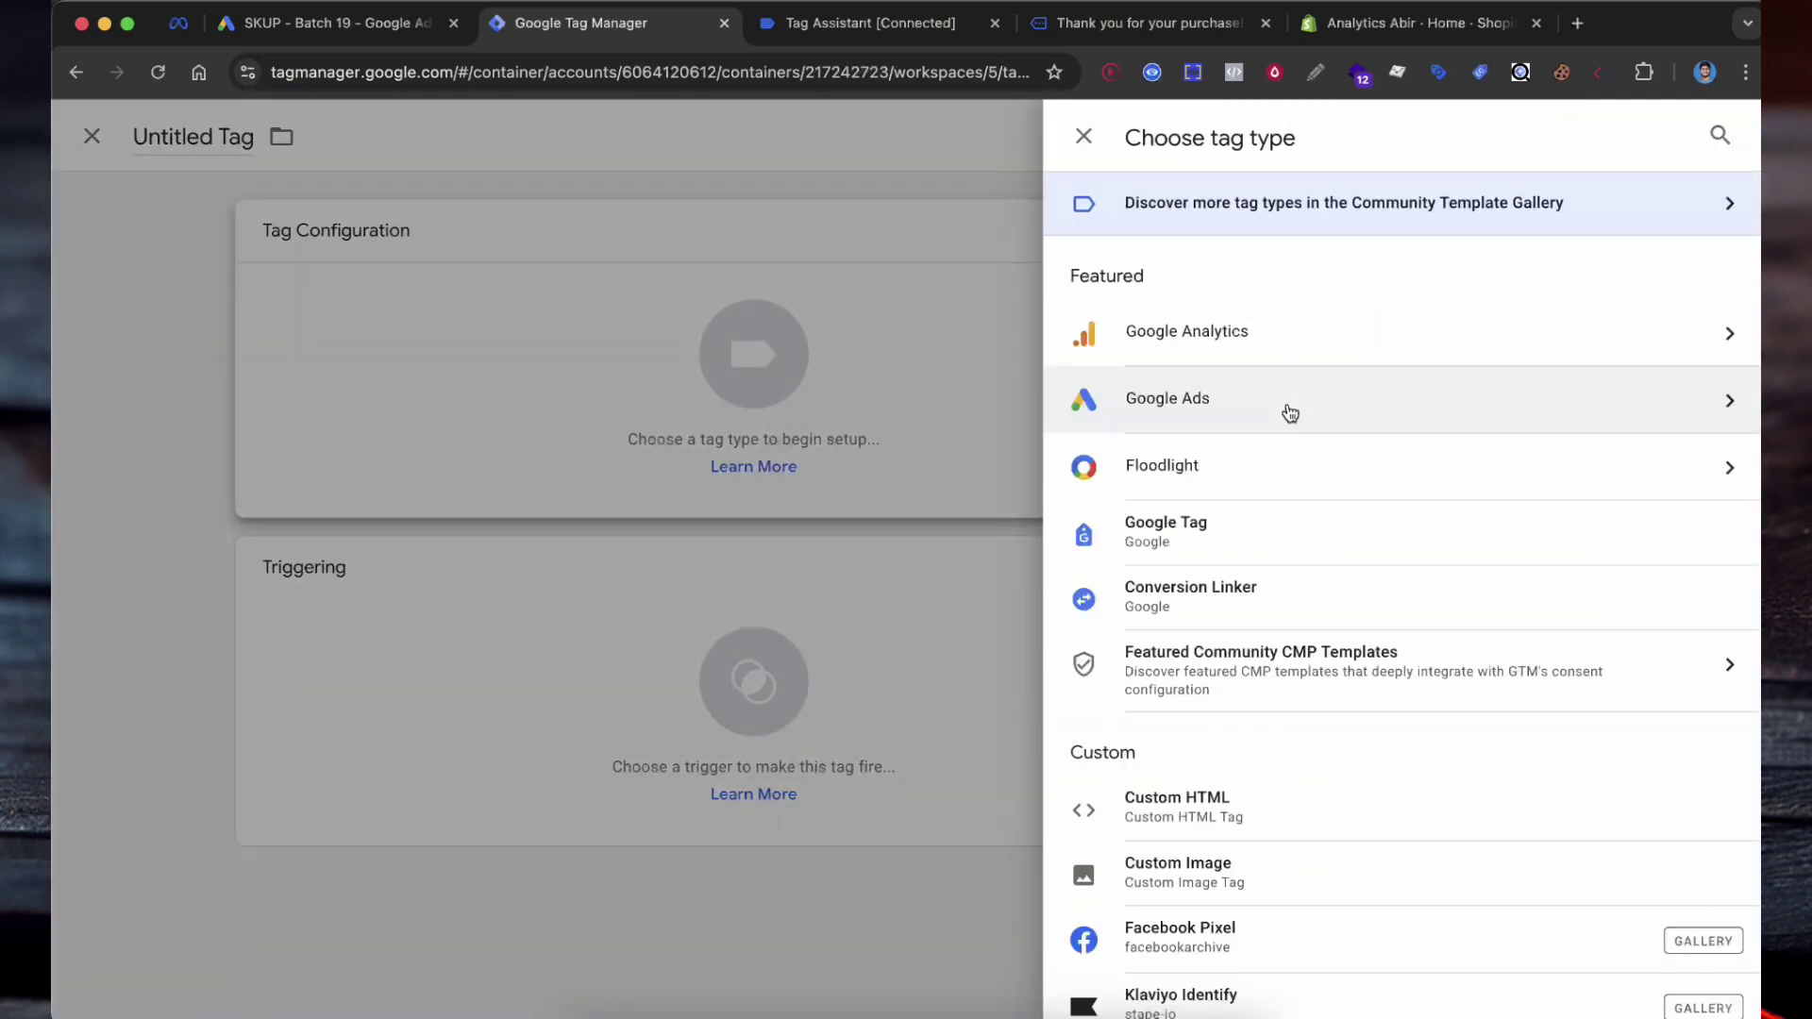
{"action": "left_click", "coordinate": [1289, 413]}
{"action": "left_click", "coordinate": [1285, 481]}
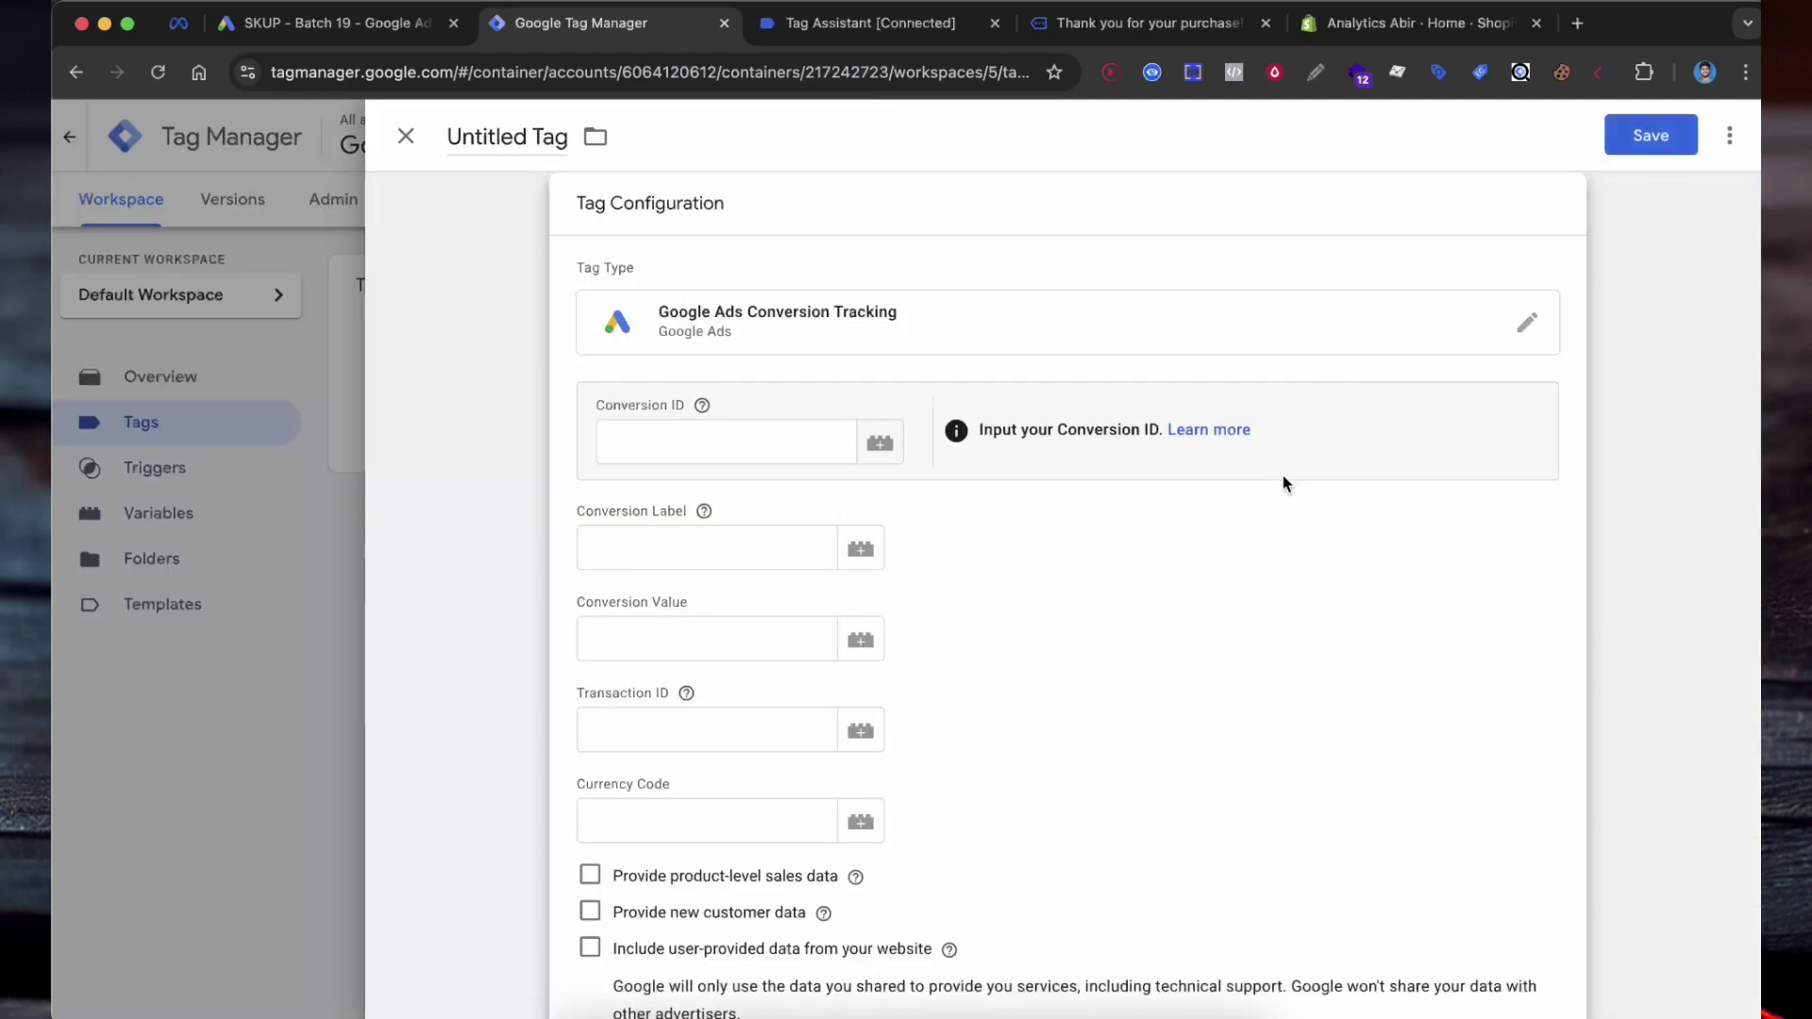
Copy the Conversion ID from the Google Ads conversion setup page into the new tag's Conversion ID in Google Tag Manager
{"action": "scroll", "coordinate": [917, 494], "scroll_direction": "down", "scroll_amount": 1}
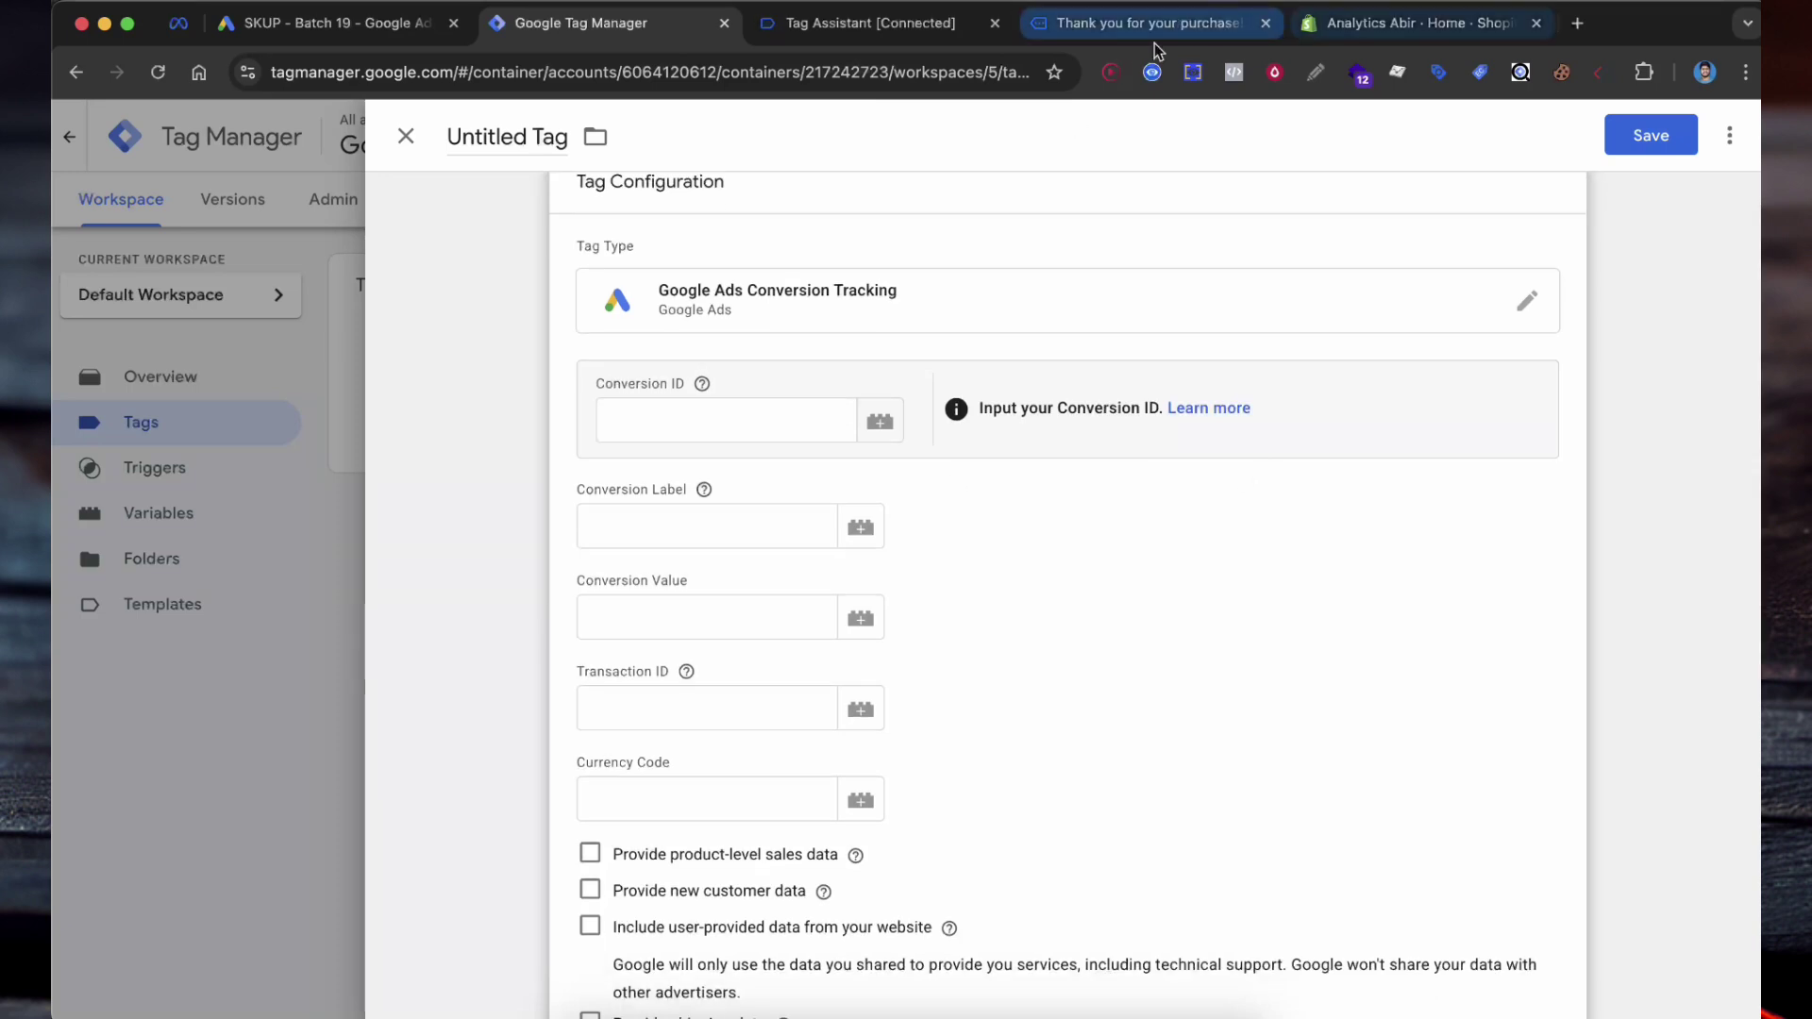
{"action": "left_click", "coordinate": [387, 24]}
{"action": "double_click", "coordinate": [543, 500]}
{"action": "key", "text": "ctrl+c"}
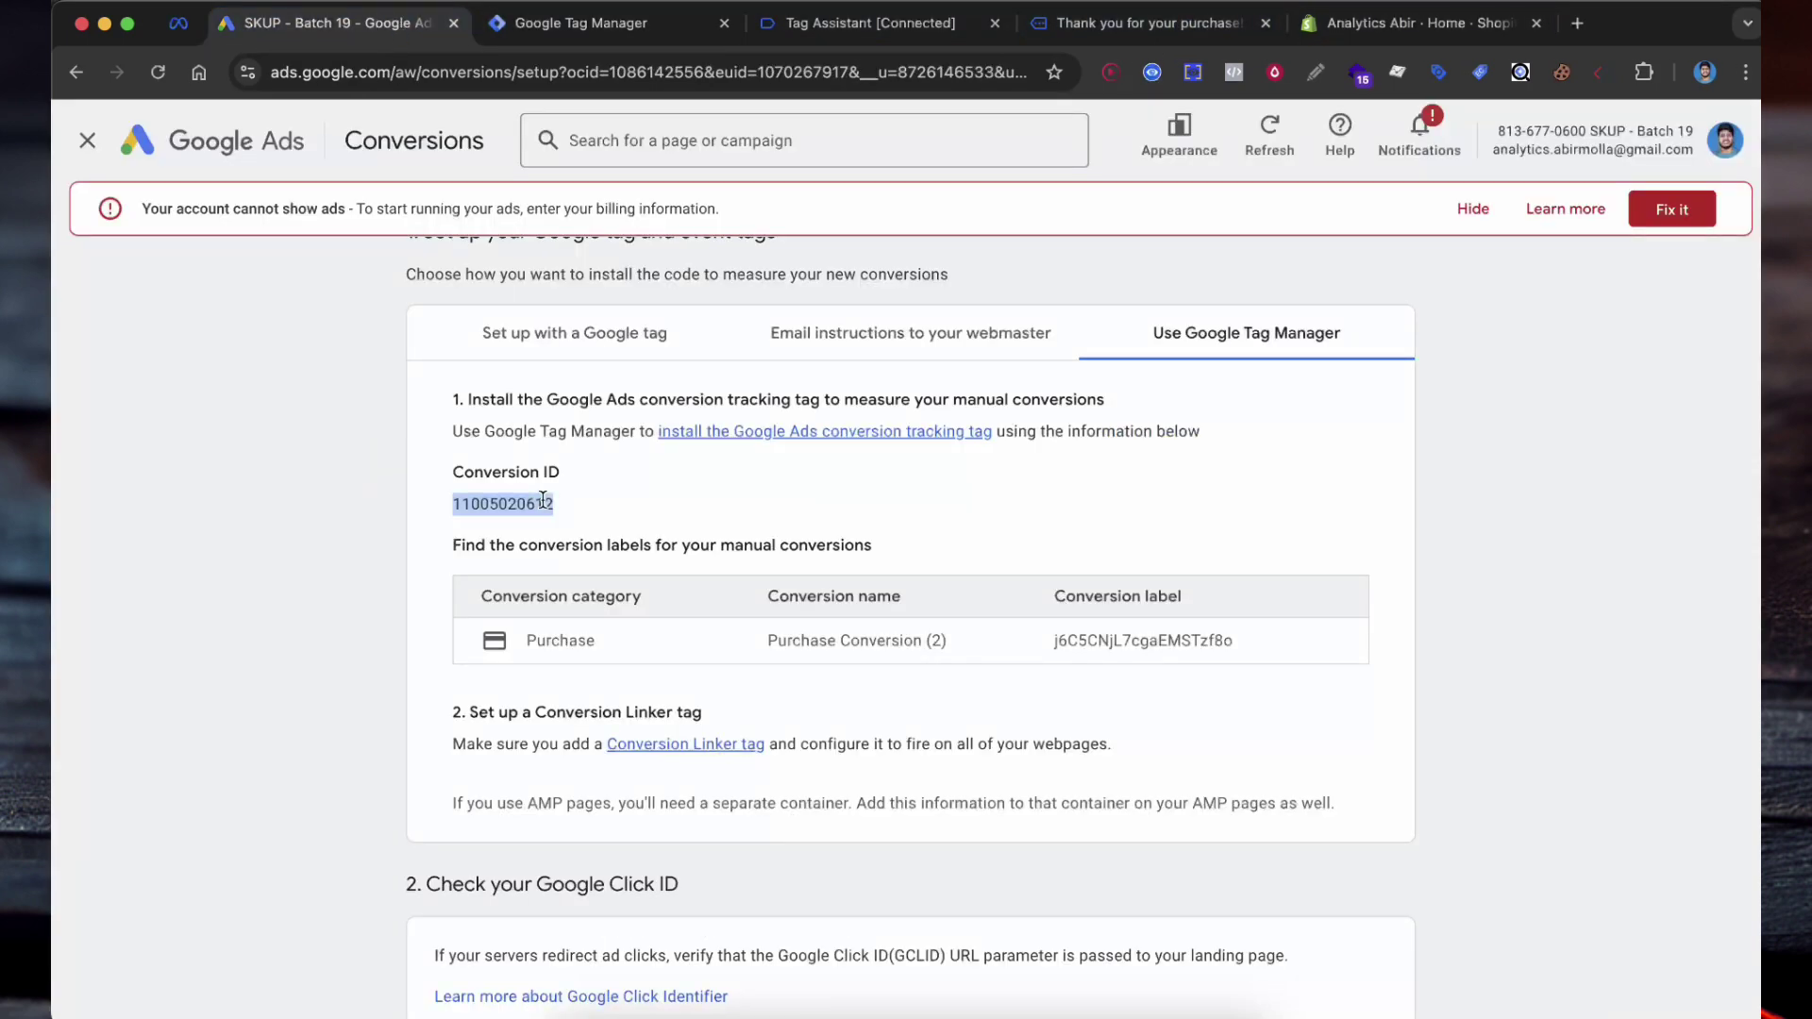
{"action": "left_click", "coordinate": [648, 21]}
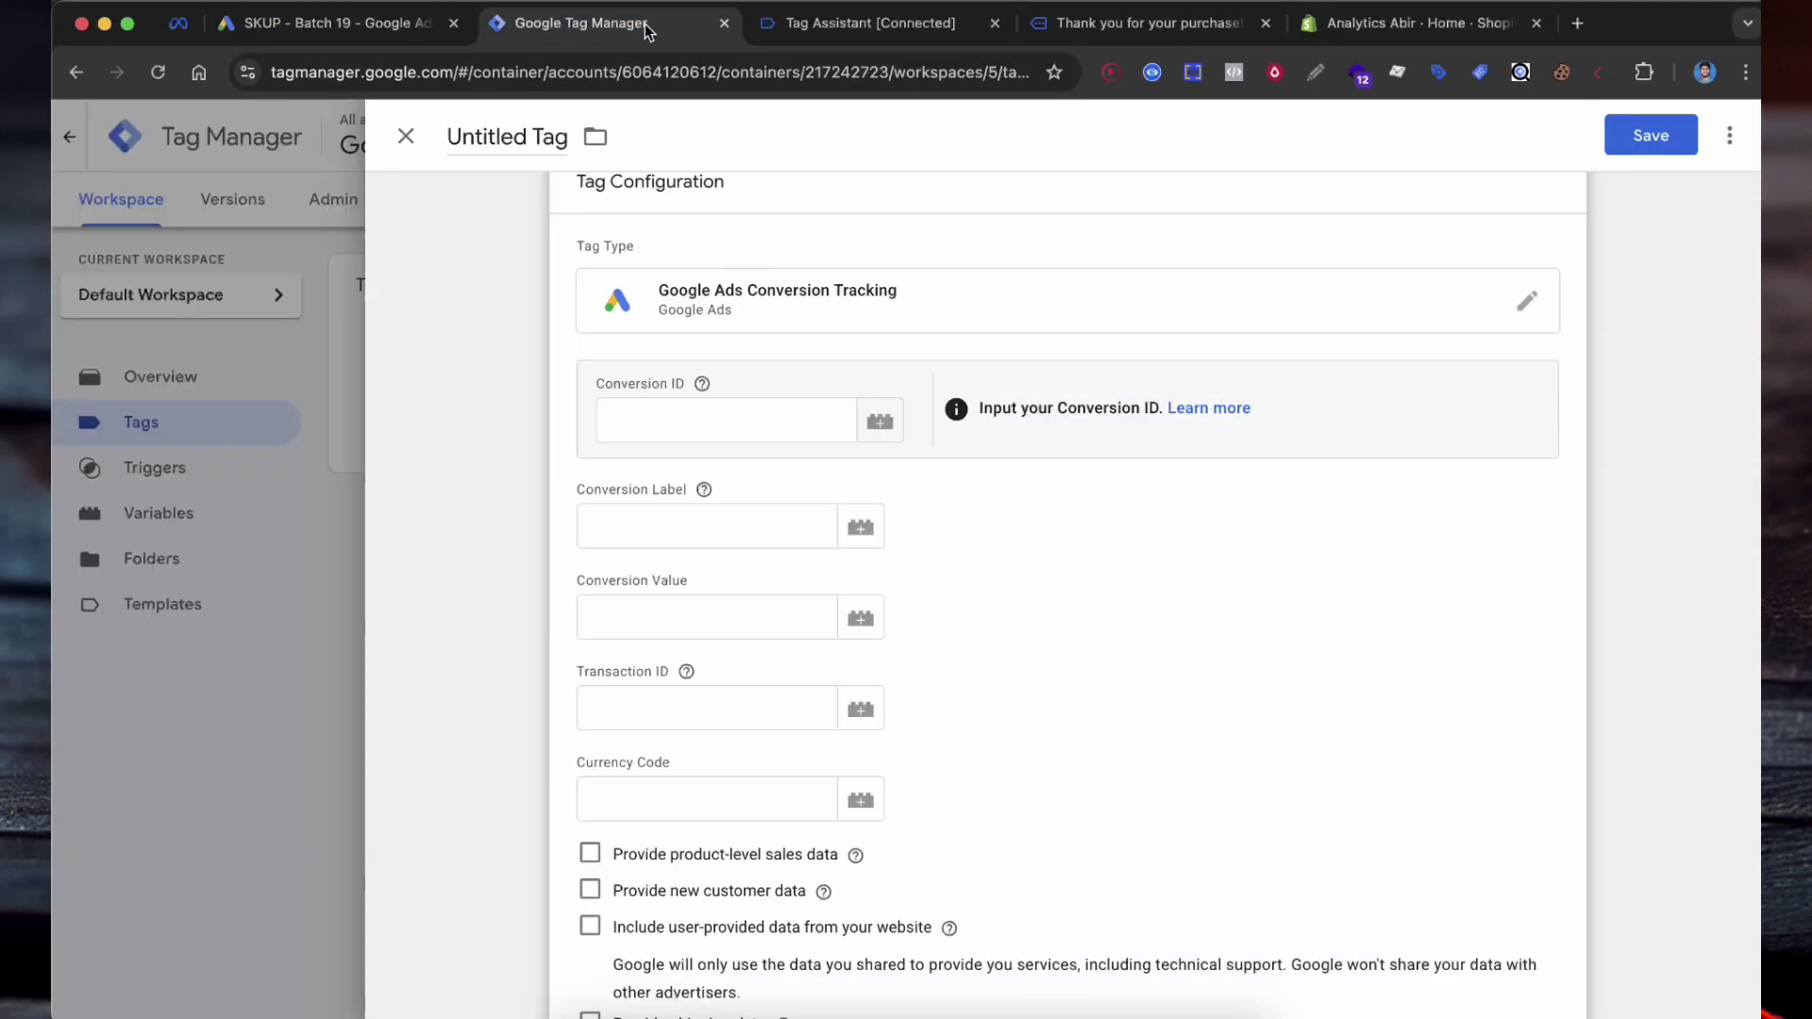
{"action": "left_click", "coordinate": [781, 421]}
{"action": "key", "text": "ctrl+v"}
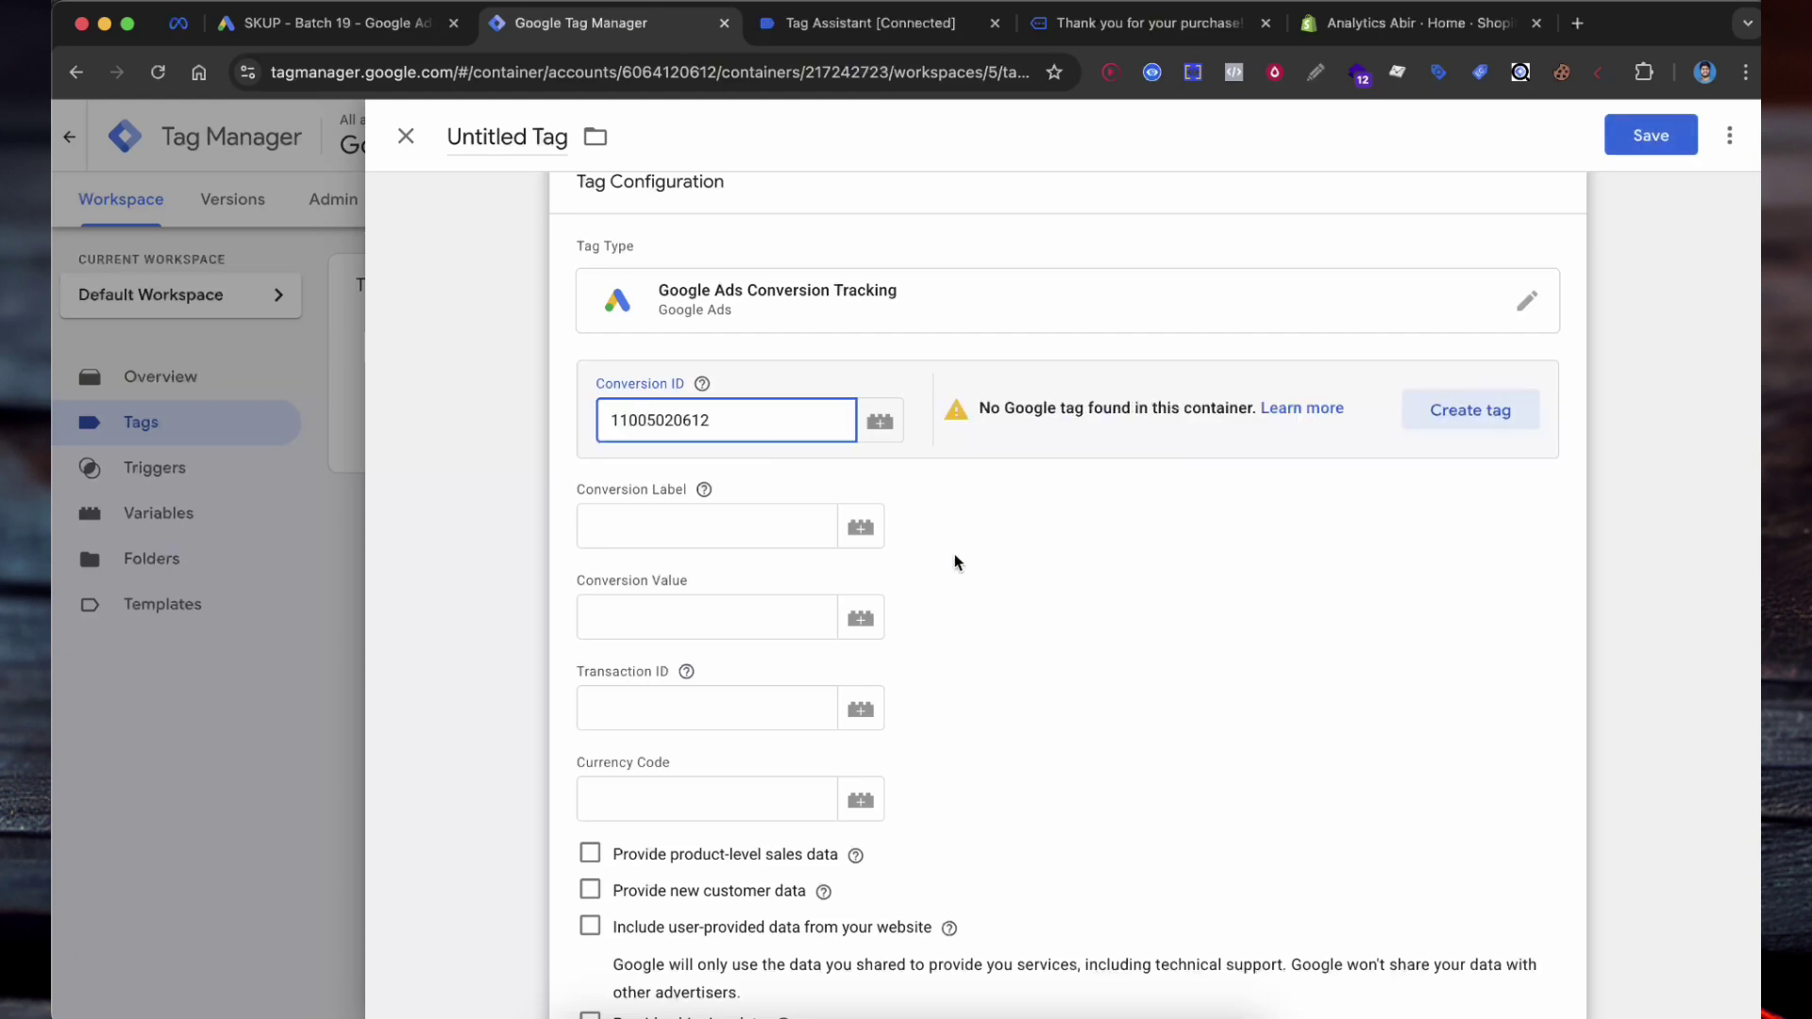
Set the Conversion Label to j6C5CNjL7cgaEMSTzf8o, then create and save the container's missing Google tag for this Conversion ID
{"action": "left_click", "coordinate": [706, 526]}
{"action": "type", "text": "j6C5CNjL7cgaEMSTzf8o"}
{"action": "left_click", "coordinate": [1024, 394]}
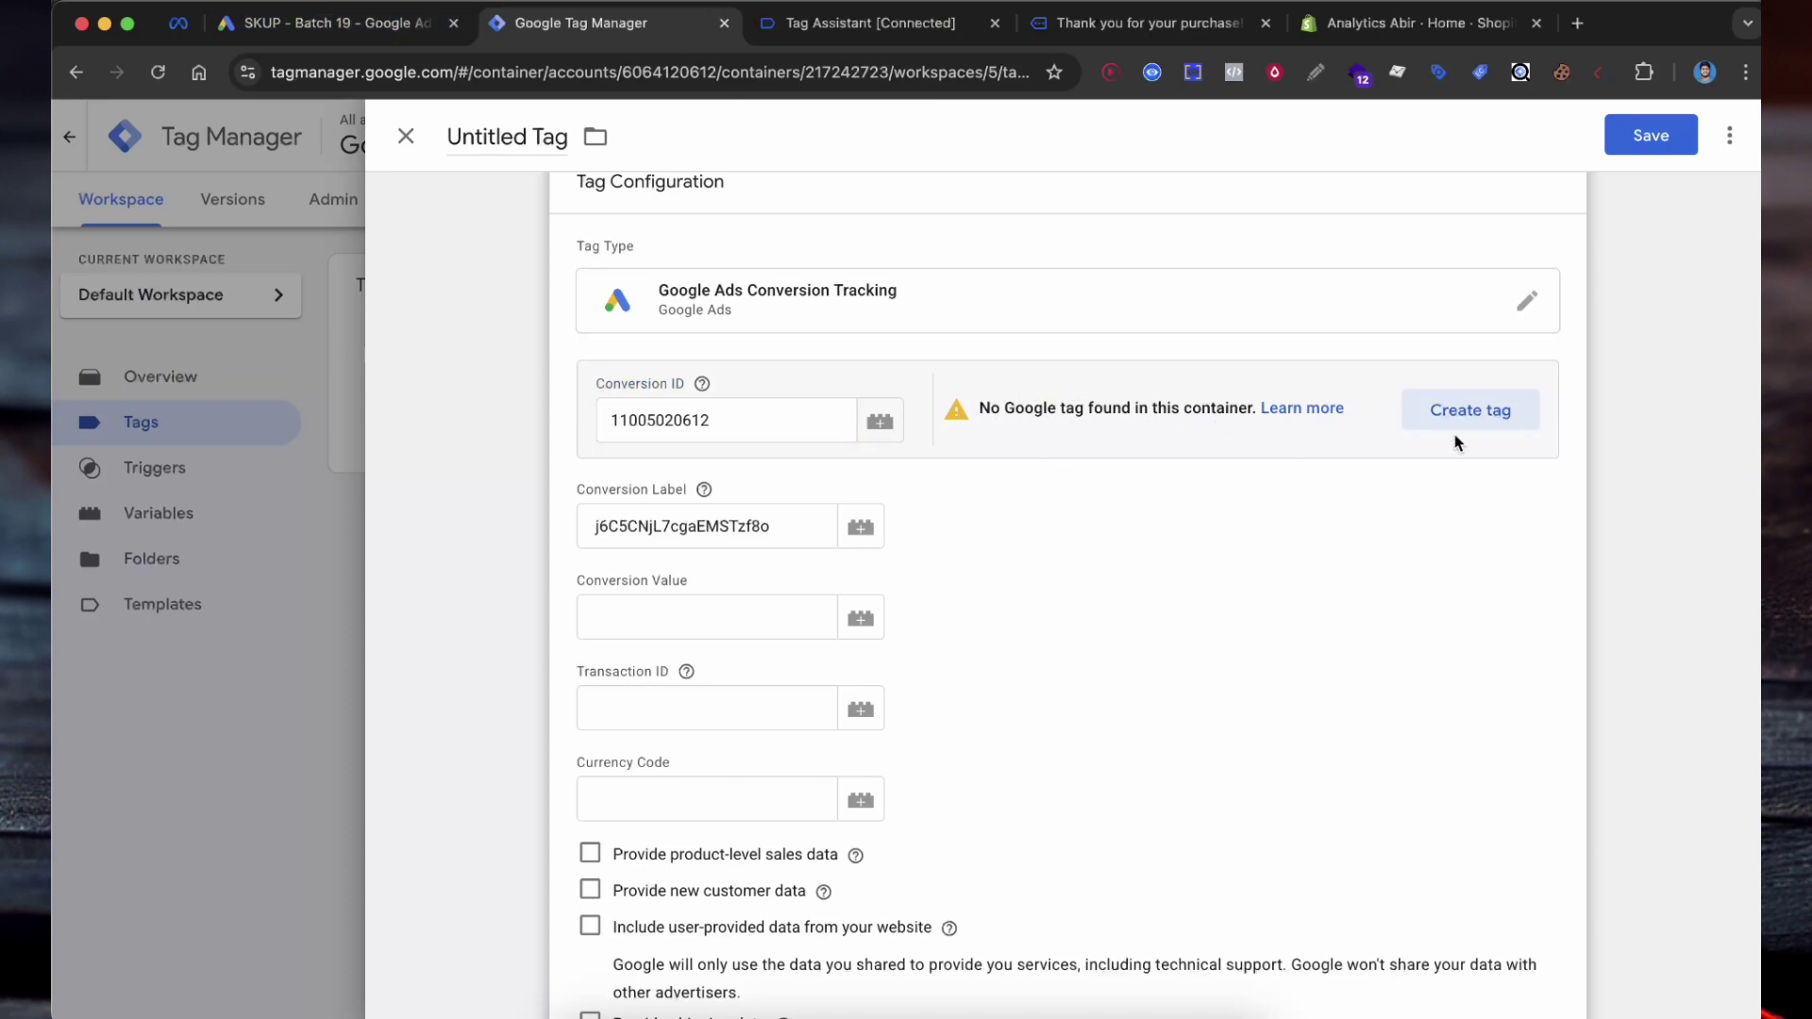
{"action": "left_click", "coordinate": [1497, 412]}
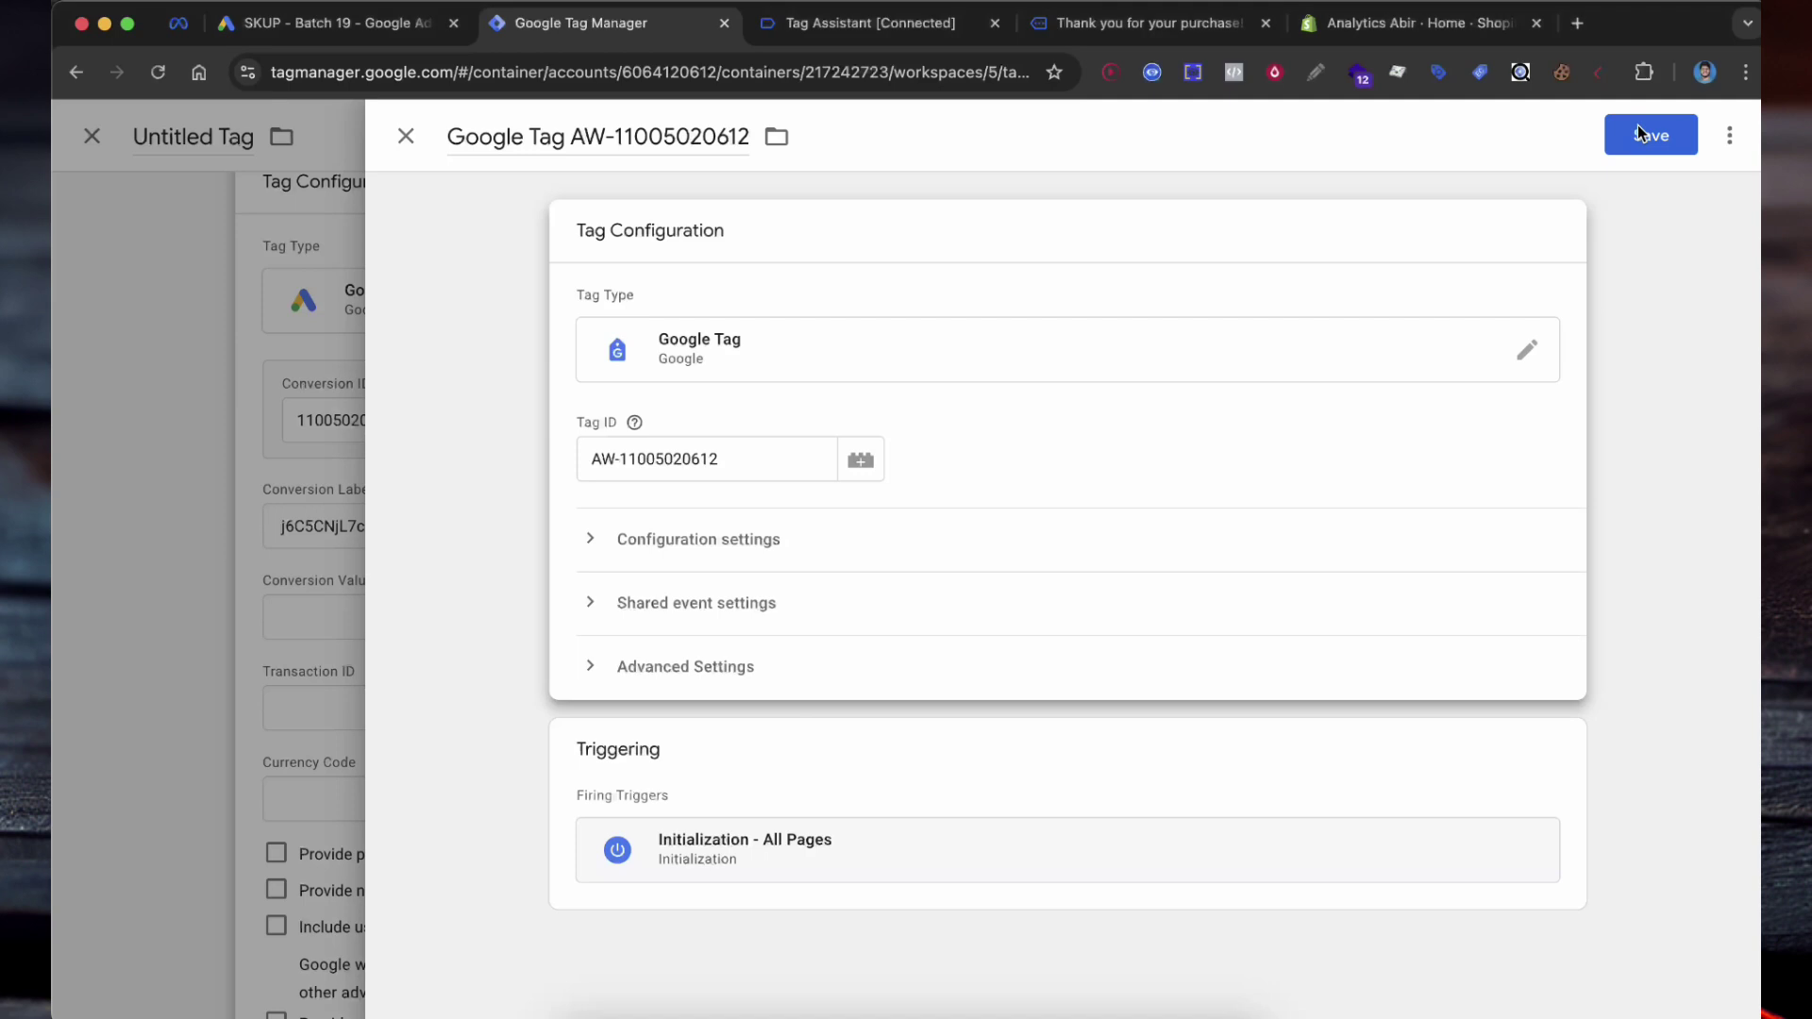
{"action": "left_click", "coordinate": [1651, 137]}
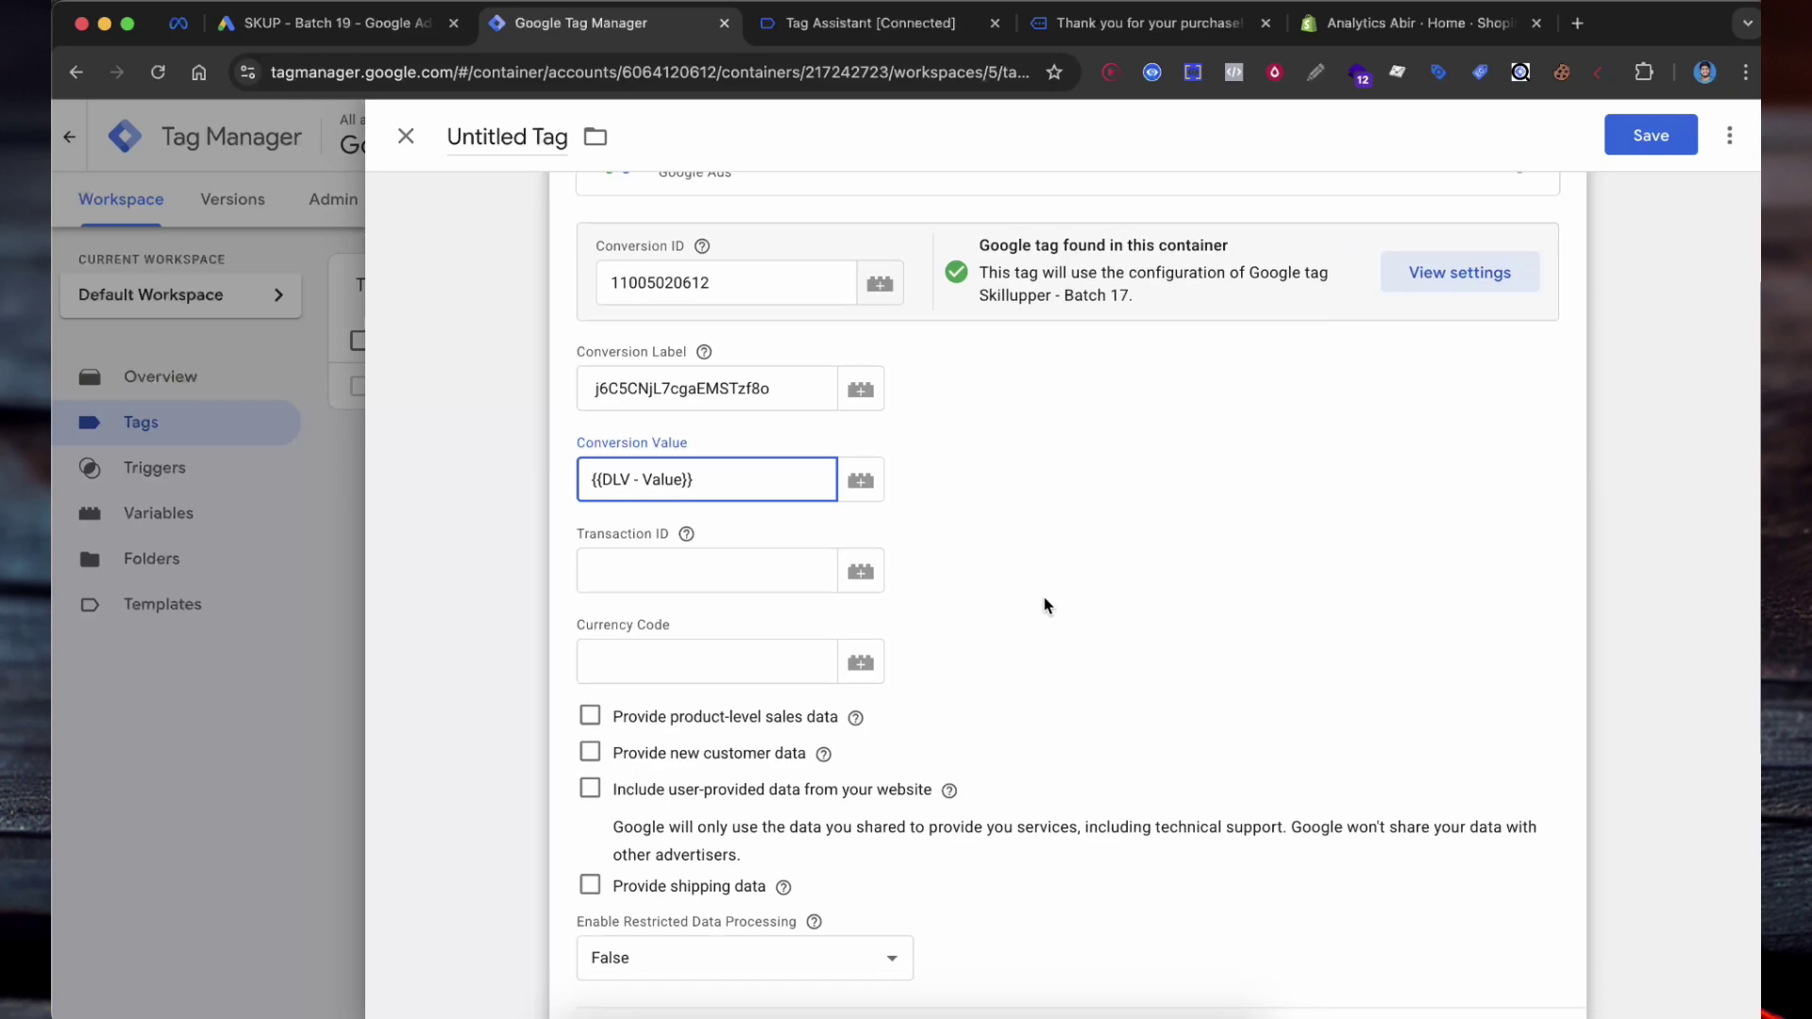
Set the tag's Transaction ID to {{DLV - Transaction_id}} and its Currency Code to {{DLV - Currency}}
{"action": "left_click", "coordinate": [715, 569]}
{"action": "type", "text": "{{DLV - Transaction_id"}
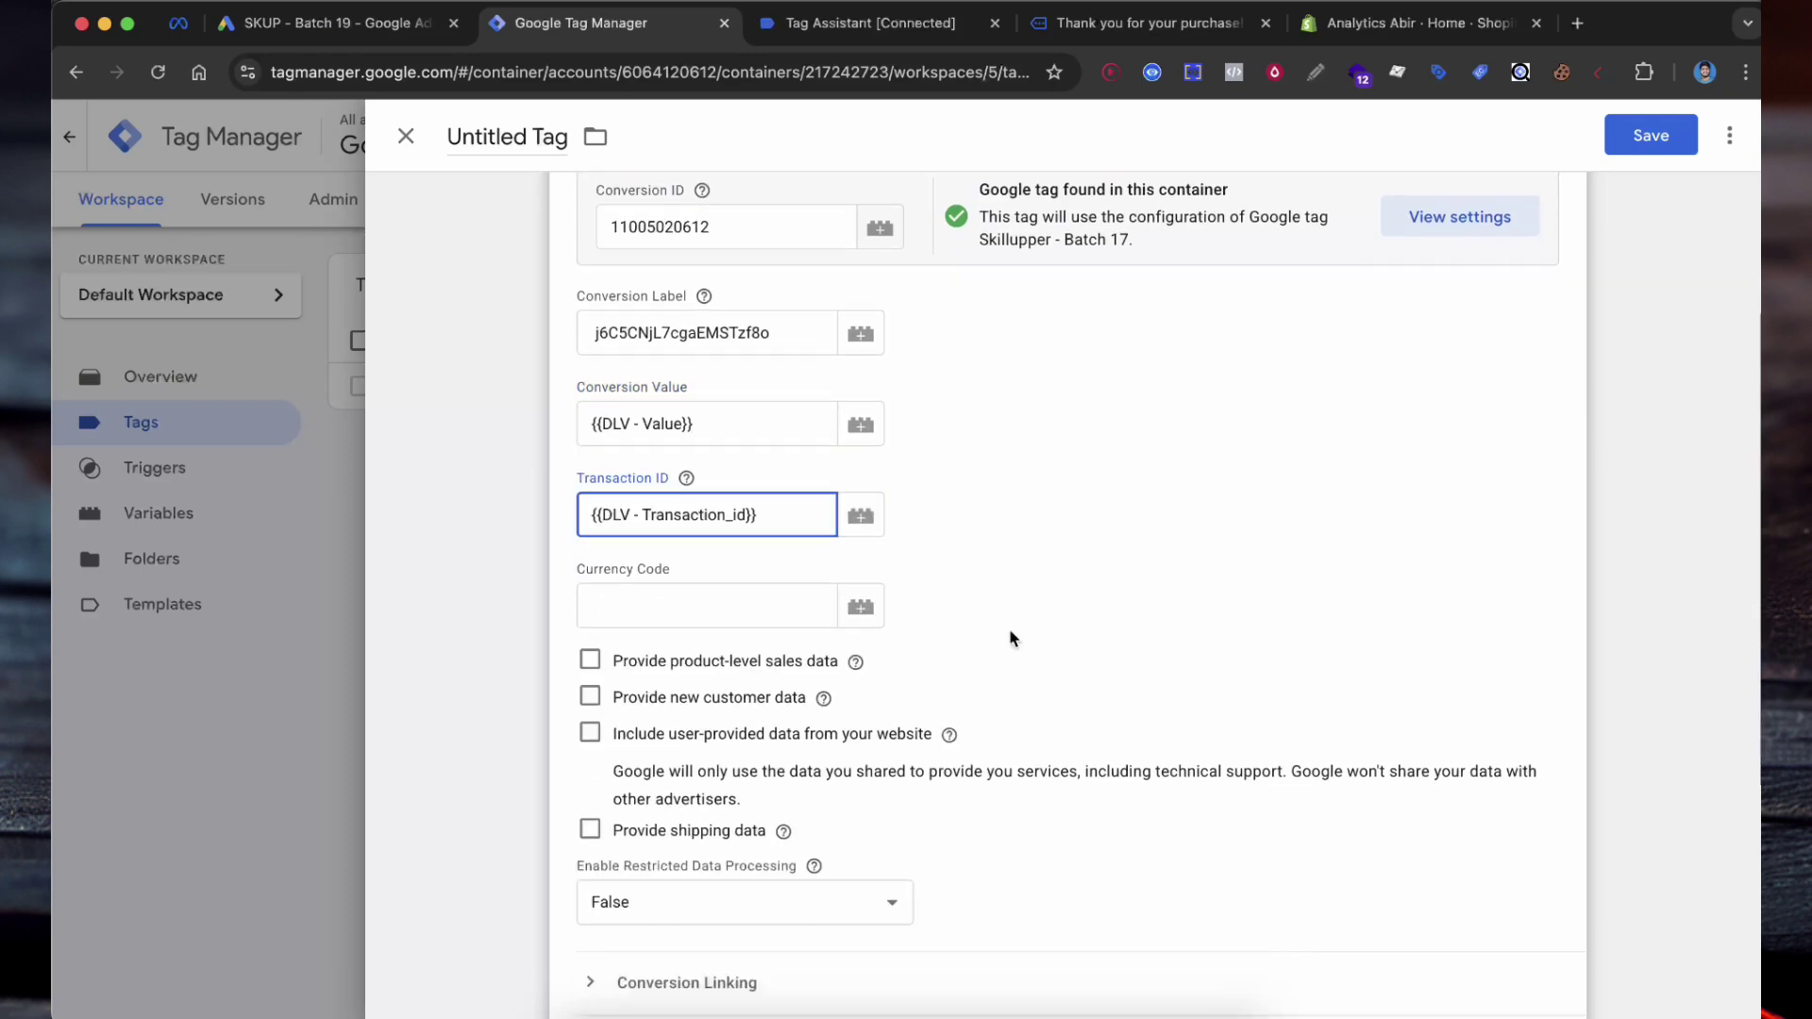
{"action": "left_click", "coordinate": [781, 585]}
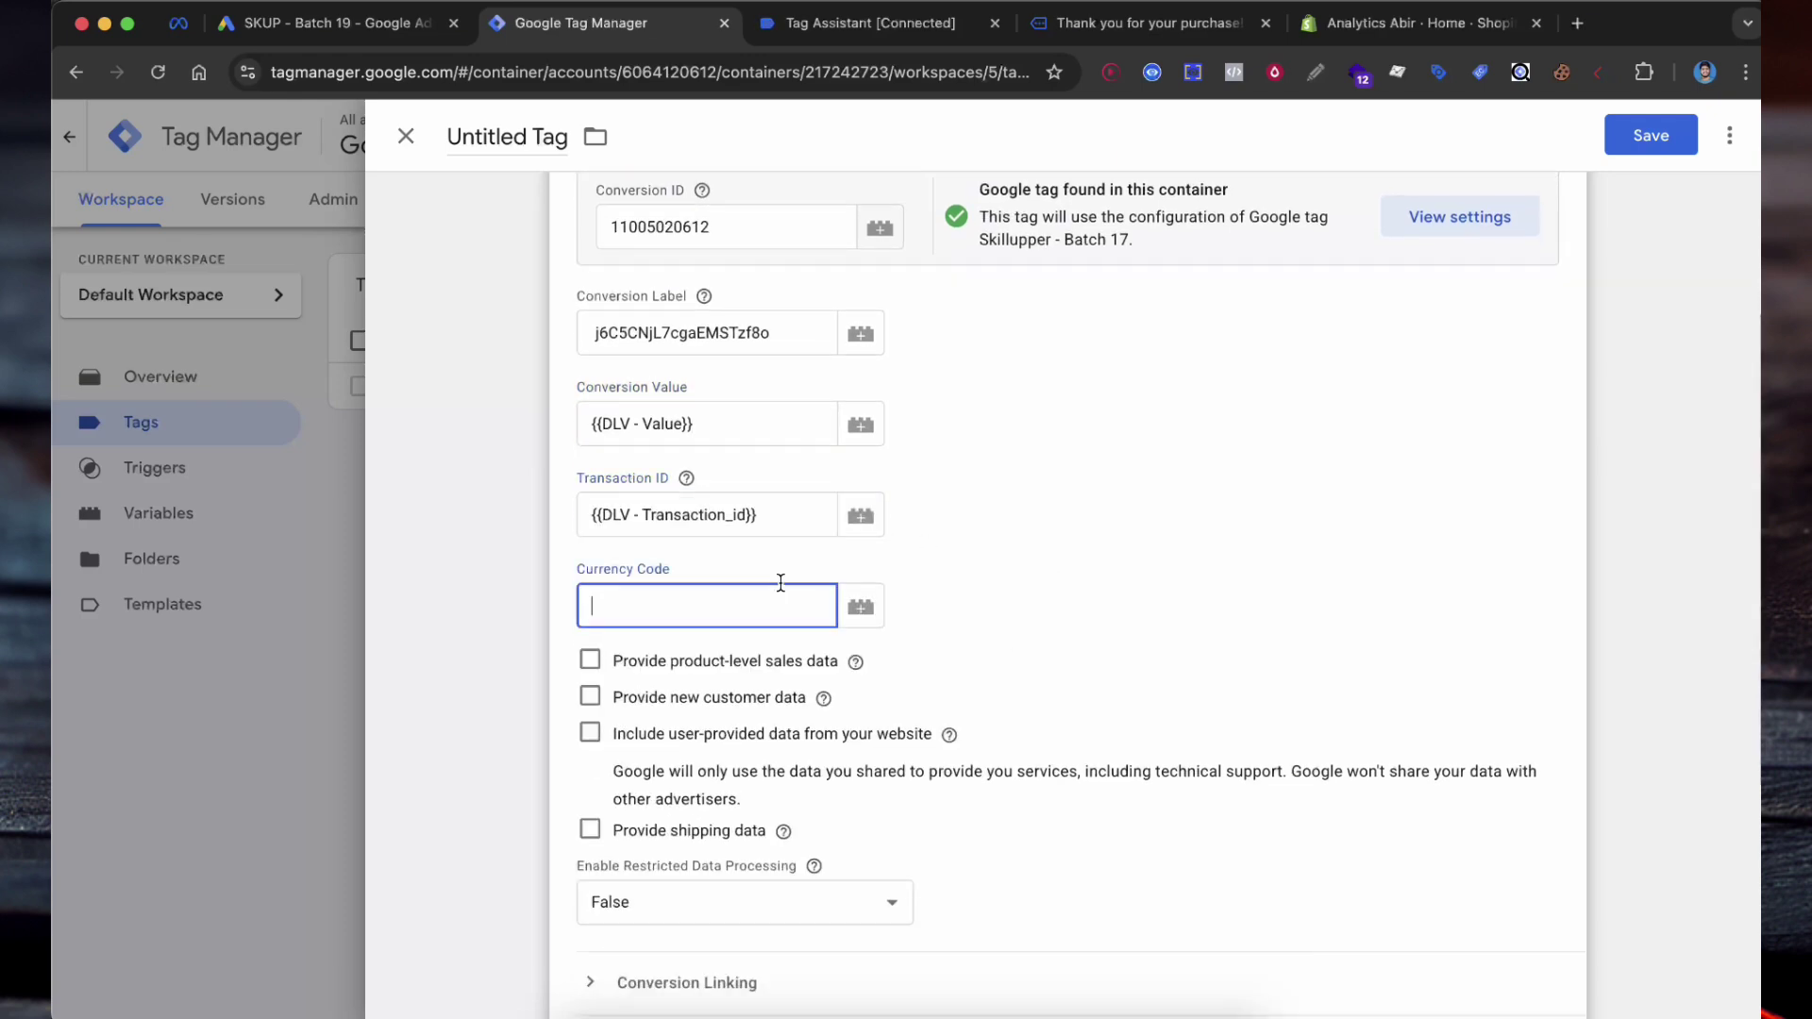
{"action": "type", "text": "{{"}
{"action": "left_click", "coordinate": [653, 839]}
{"action": "scroll", "coordinate": [593, 611], "scroll_direction": "down", "scroll_amount": 1}
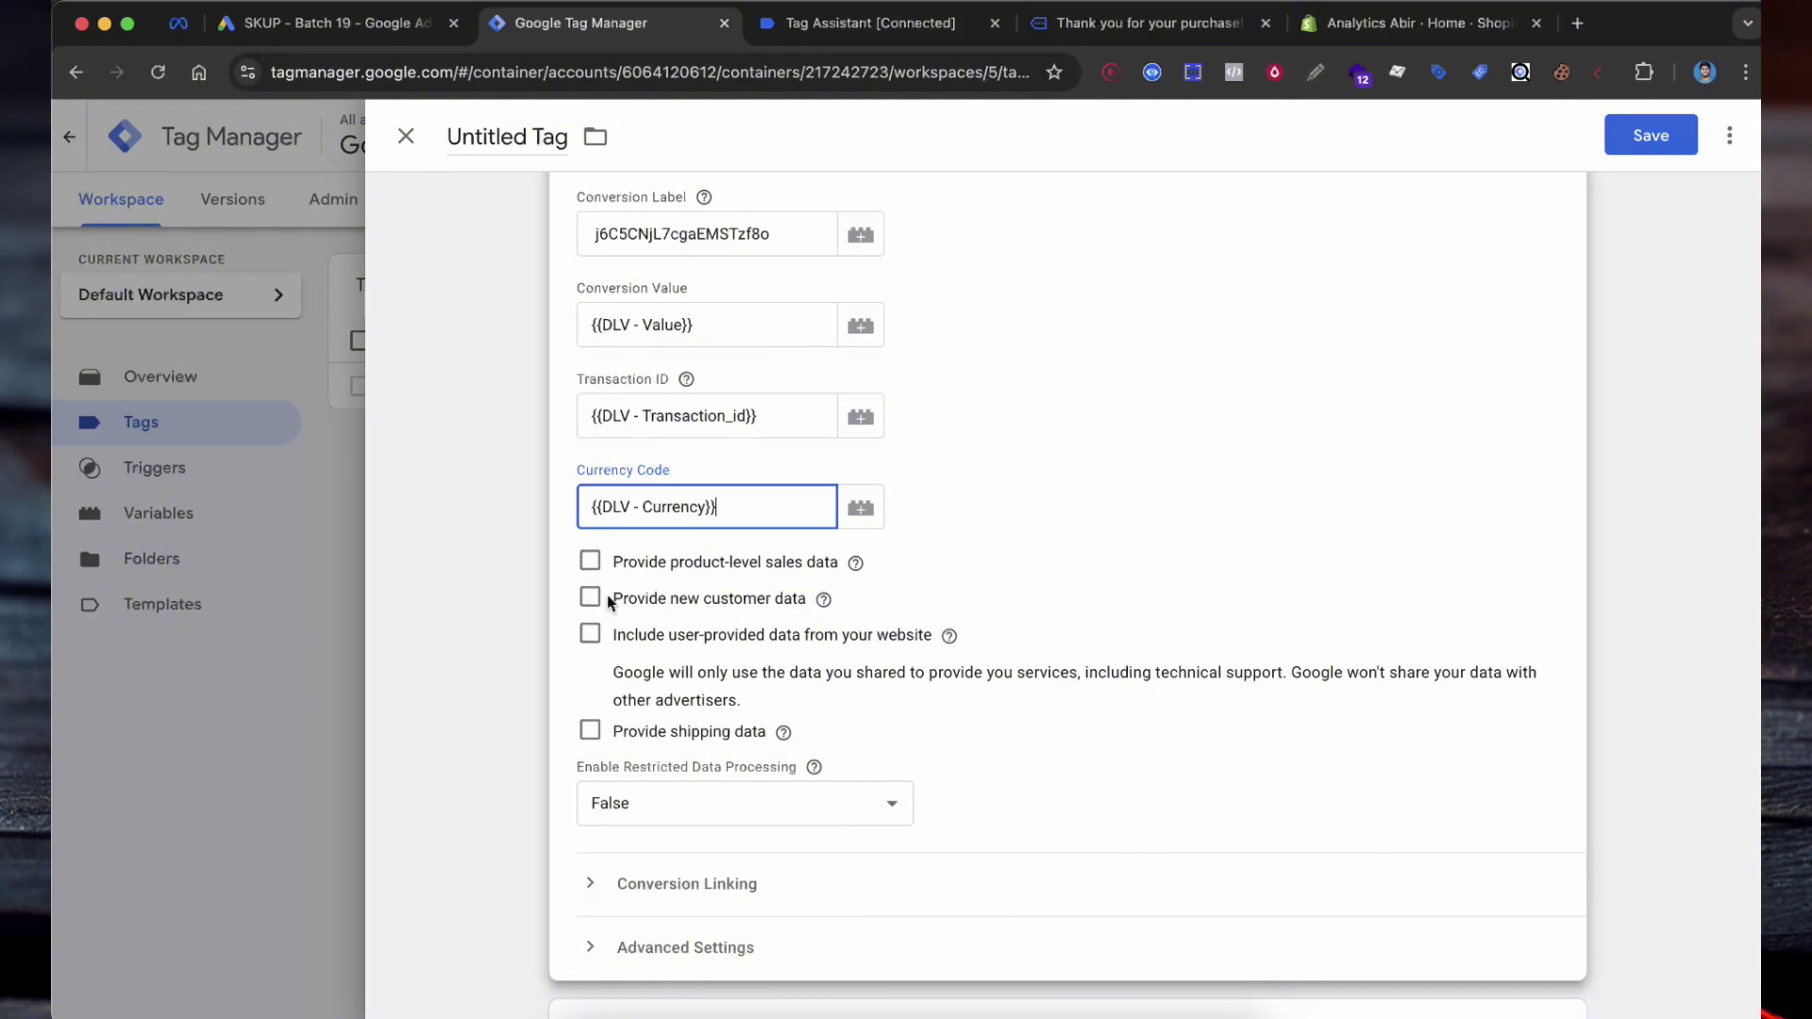
Enable new customer data, with New Customer set to {{User - Customer Parameter}} and Customer Lifetime Value to {{User - Lifetime Value}}
{"action": "left_click", "coordinate": [589, 598]}
{"action": "scroll", "coordinate": [753, 651], "scroll_direction": "down", "scroll_amount": 1}
{"action": "left_click", "coordinate": [754, 652]}
{"action": "type", "text": "{{"}
{"action": "left_click", "coordinate": [737, 726]}
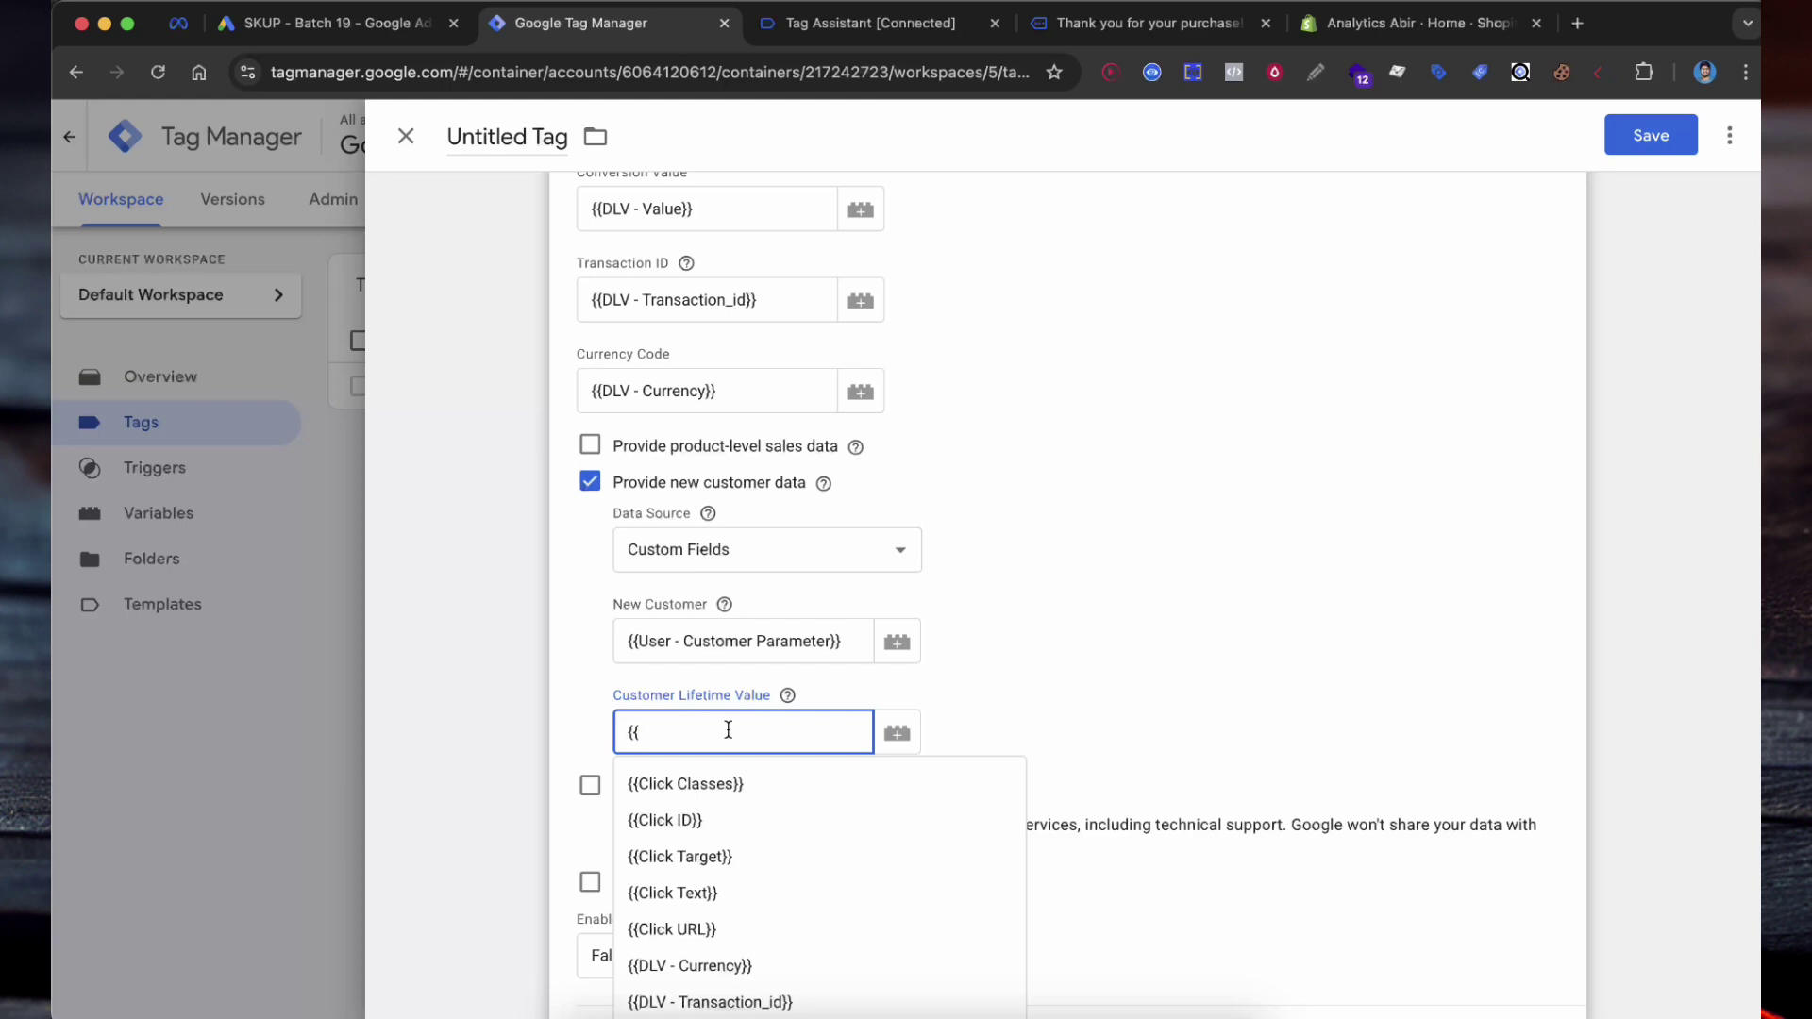
{"action": "left_click", "coordinate": [717, 981]}
{"action": "scroll", "coordinate": [983, 597], "scroll_direction": "down", "scroll_amount": 2}
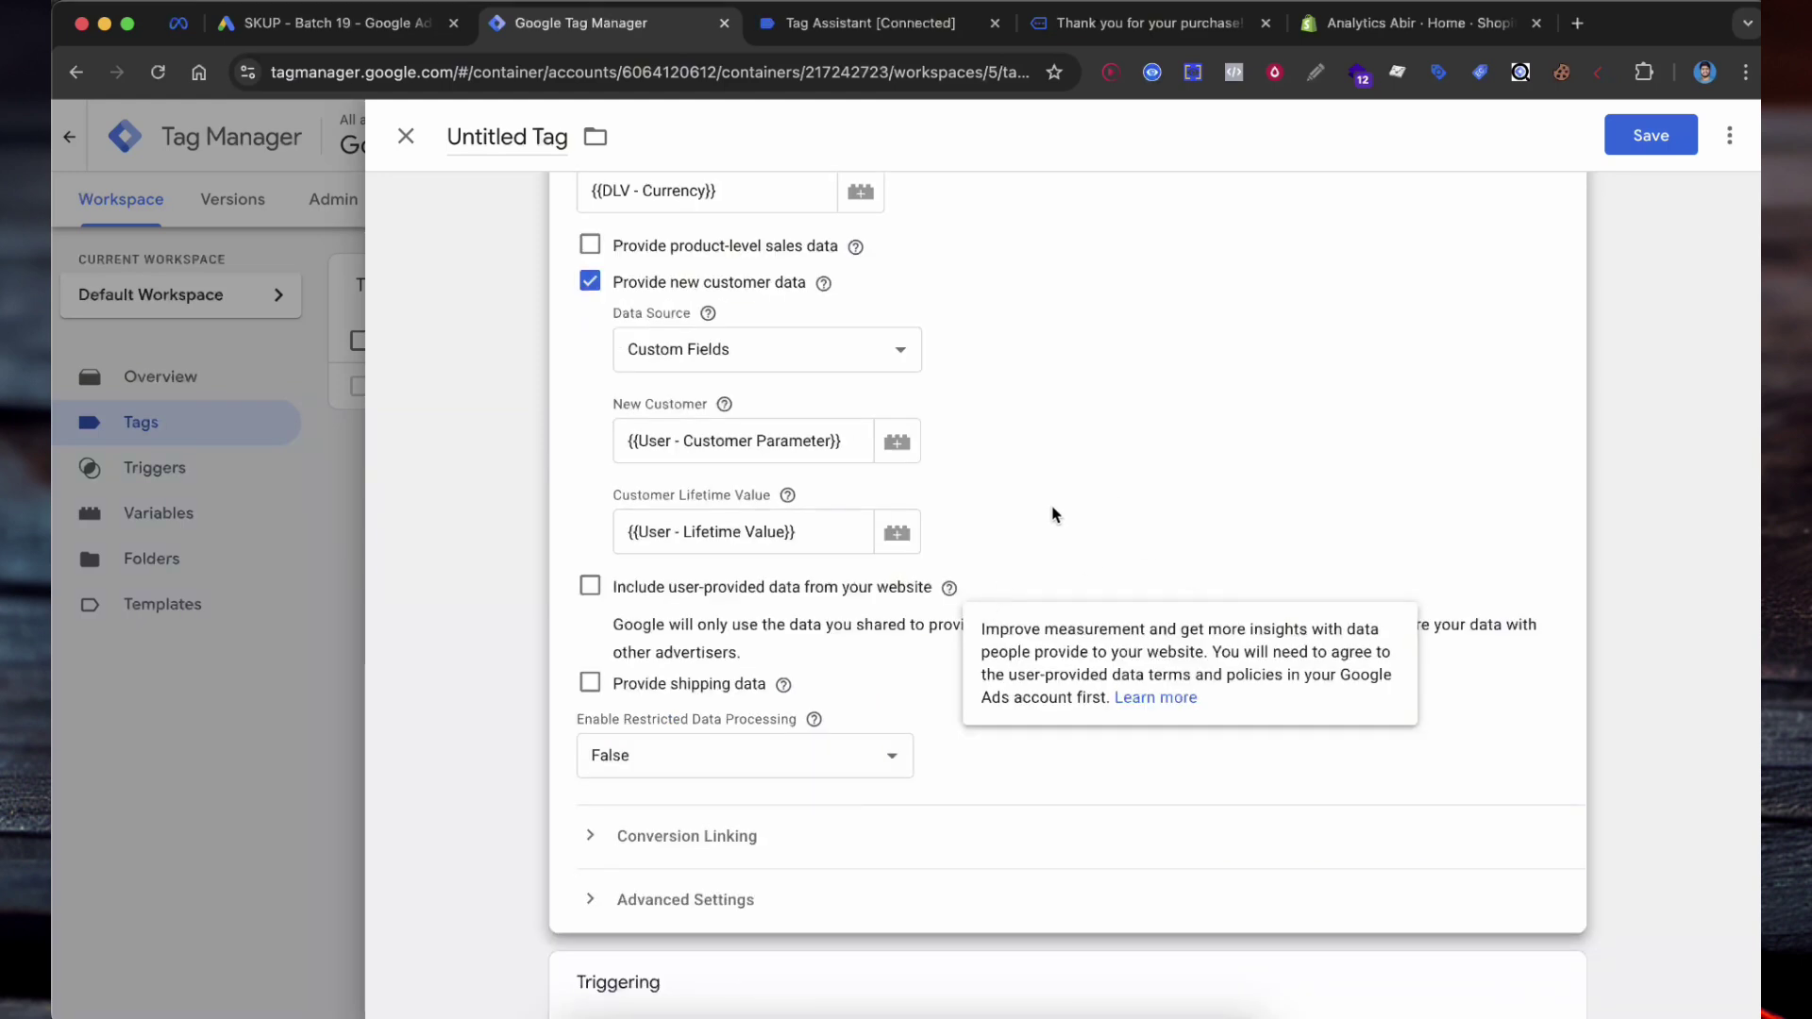
Include user-provided data from the website using the {{User-Provided Data - for Google Ads}} variable
{"action": "scroll", "coordinate": [1023, 461], "scroll_direction": "down", "scroll_amount": 1}
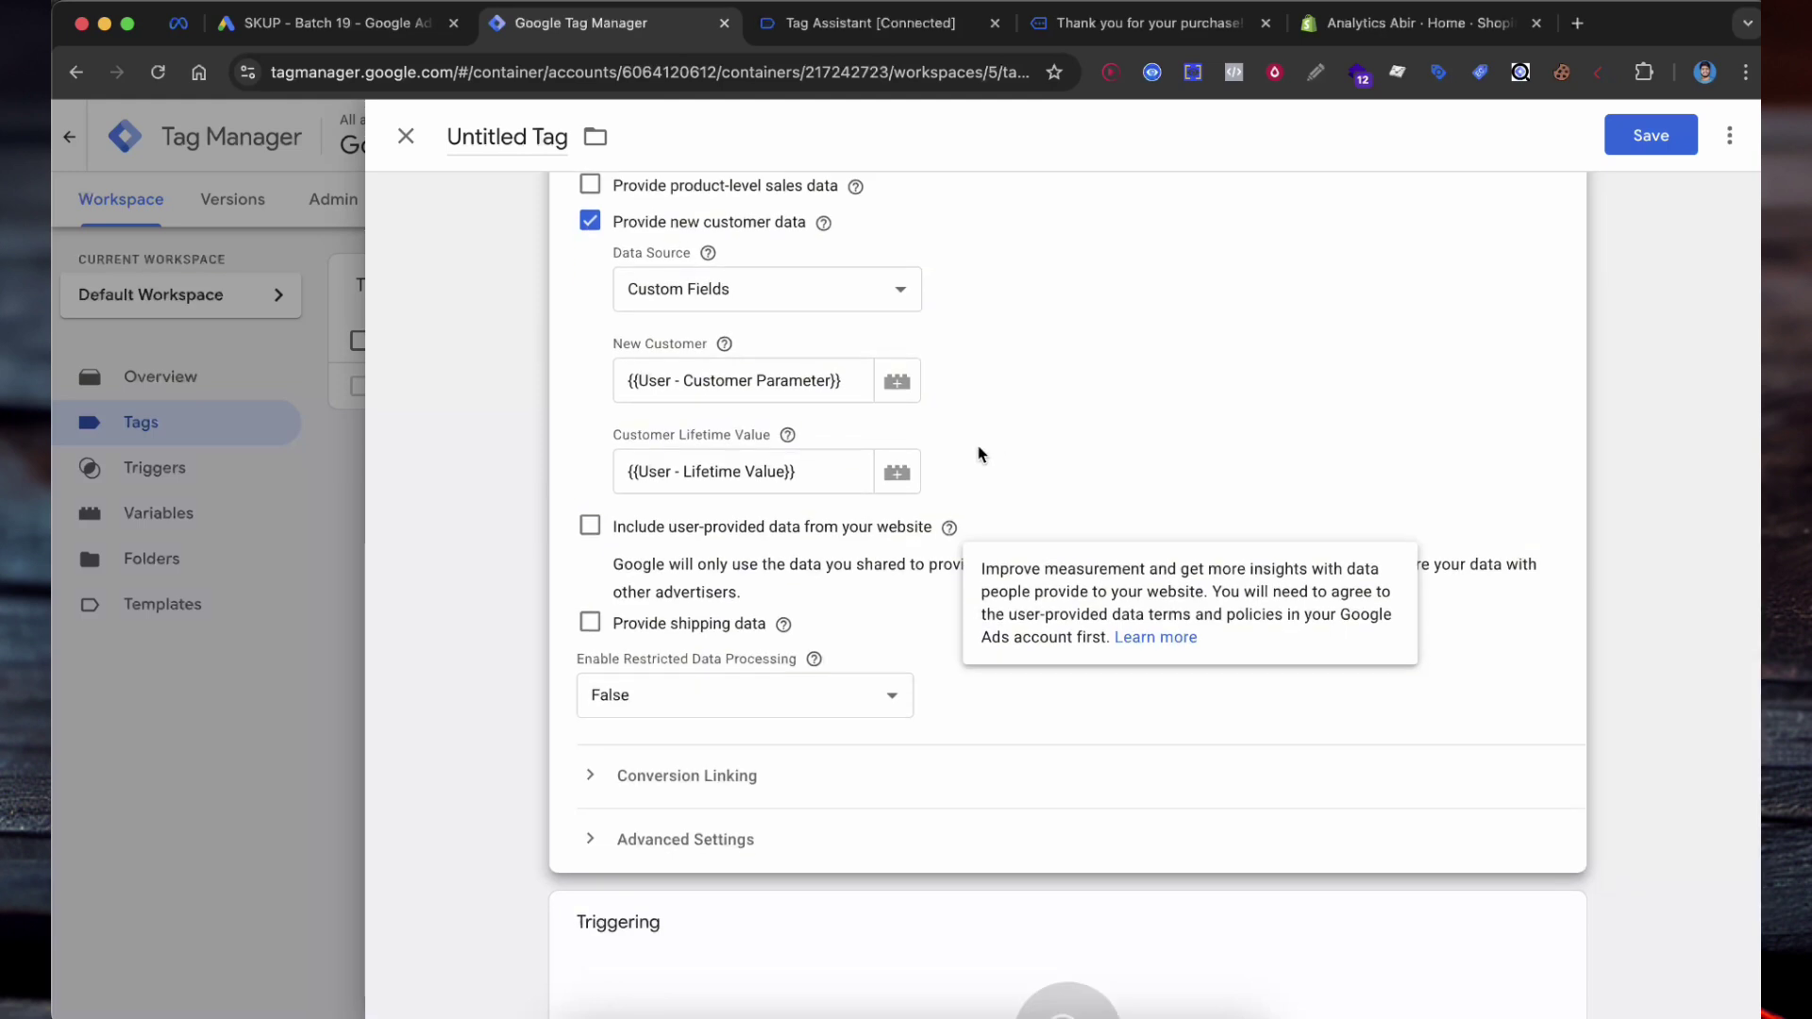
{"action": "left_click", "coordinate": [676, 530]}
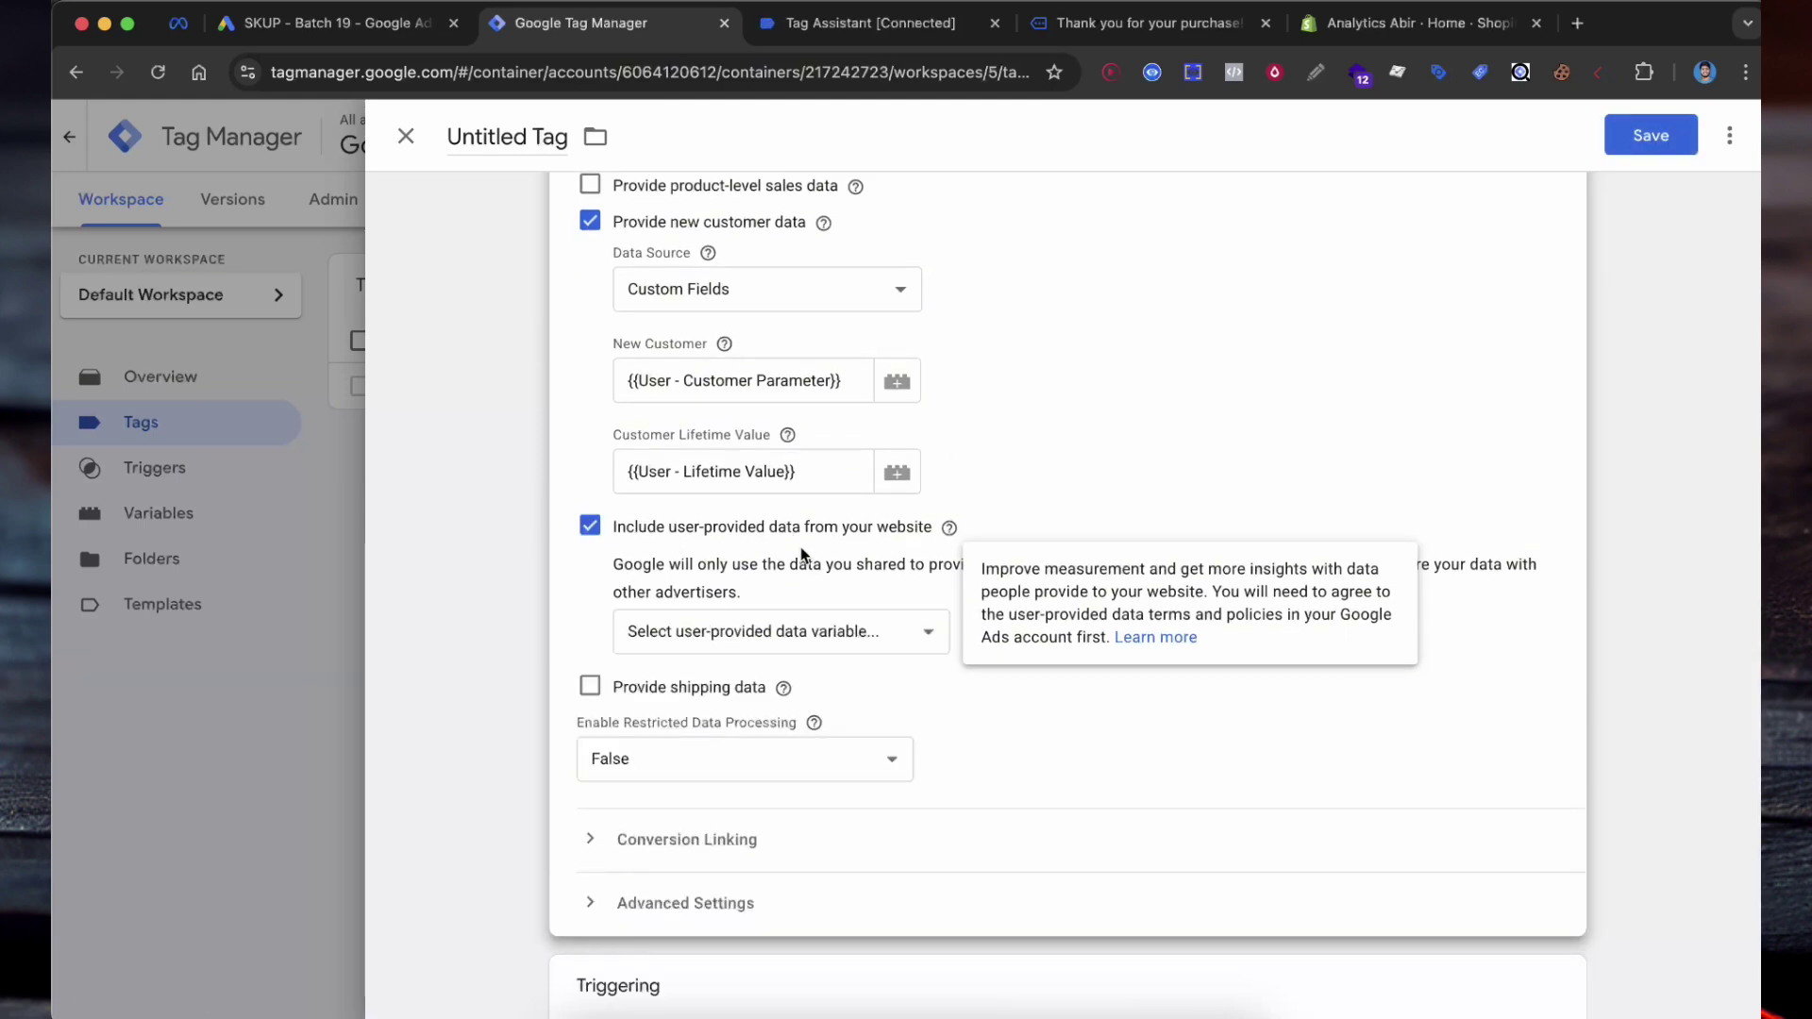
{"action": "scroll", "coordinate": [803, 555], "scroll_direction": "down", "scroll_amount": 2}
{"action": "left_click", "coordinate": [767, 506]}
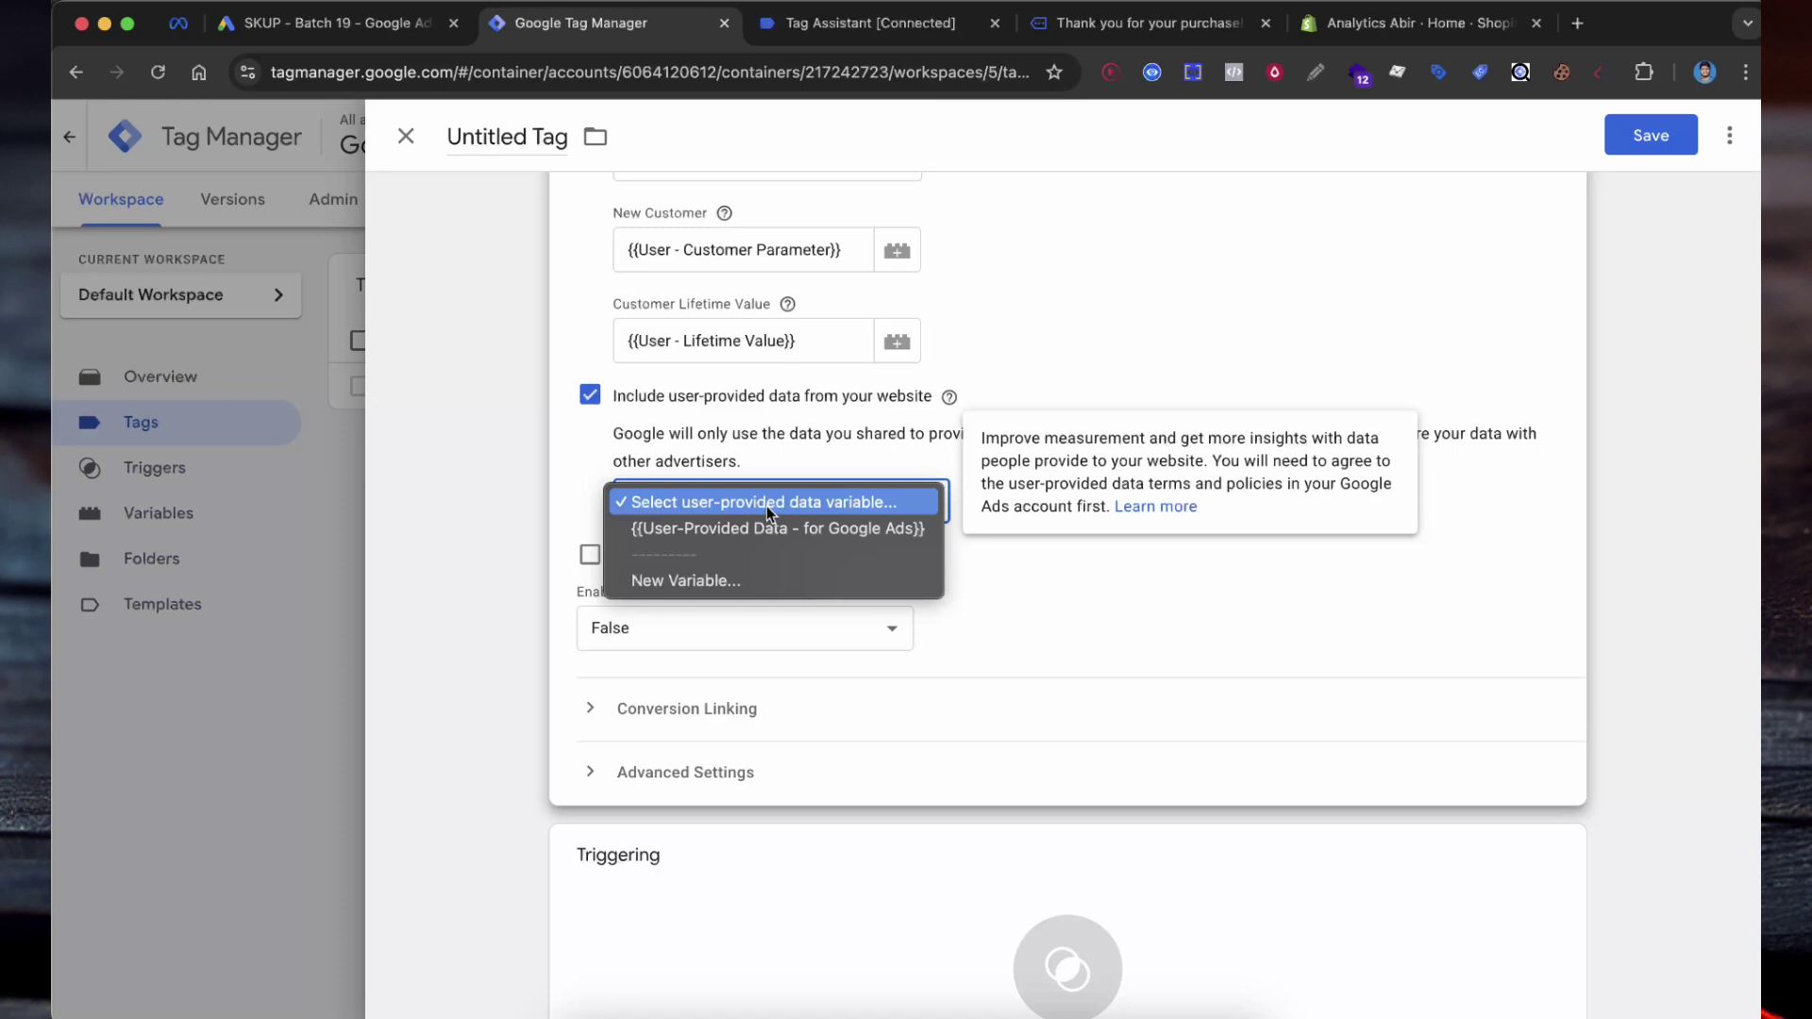
{"action": "left_click", "coordinate": [769, 528]}
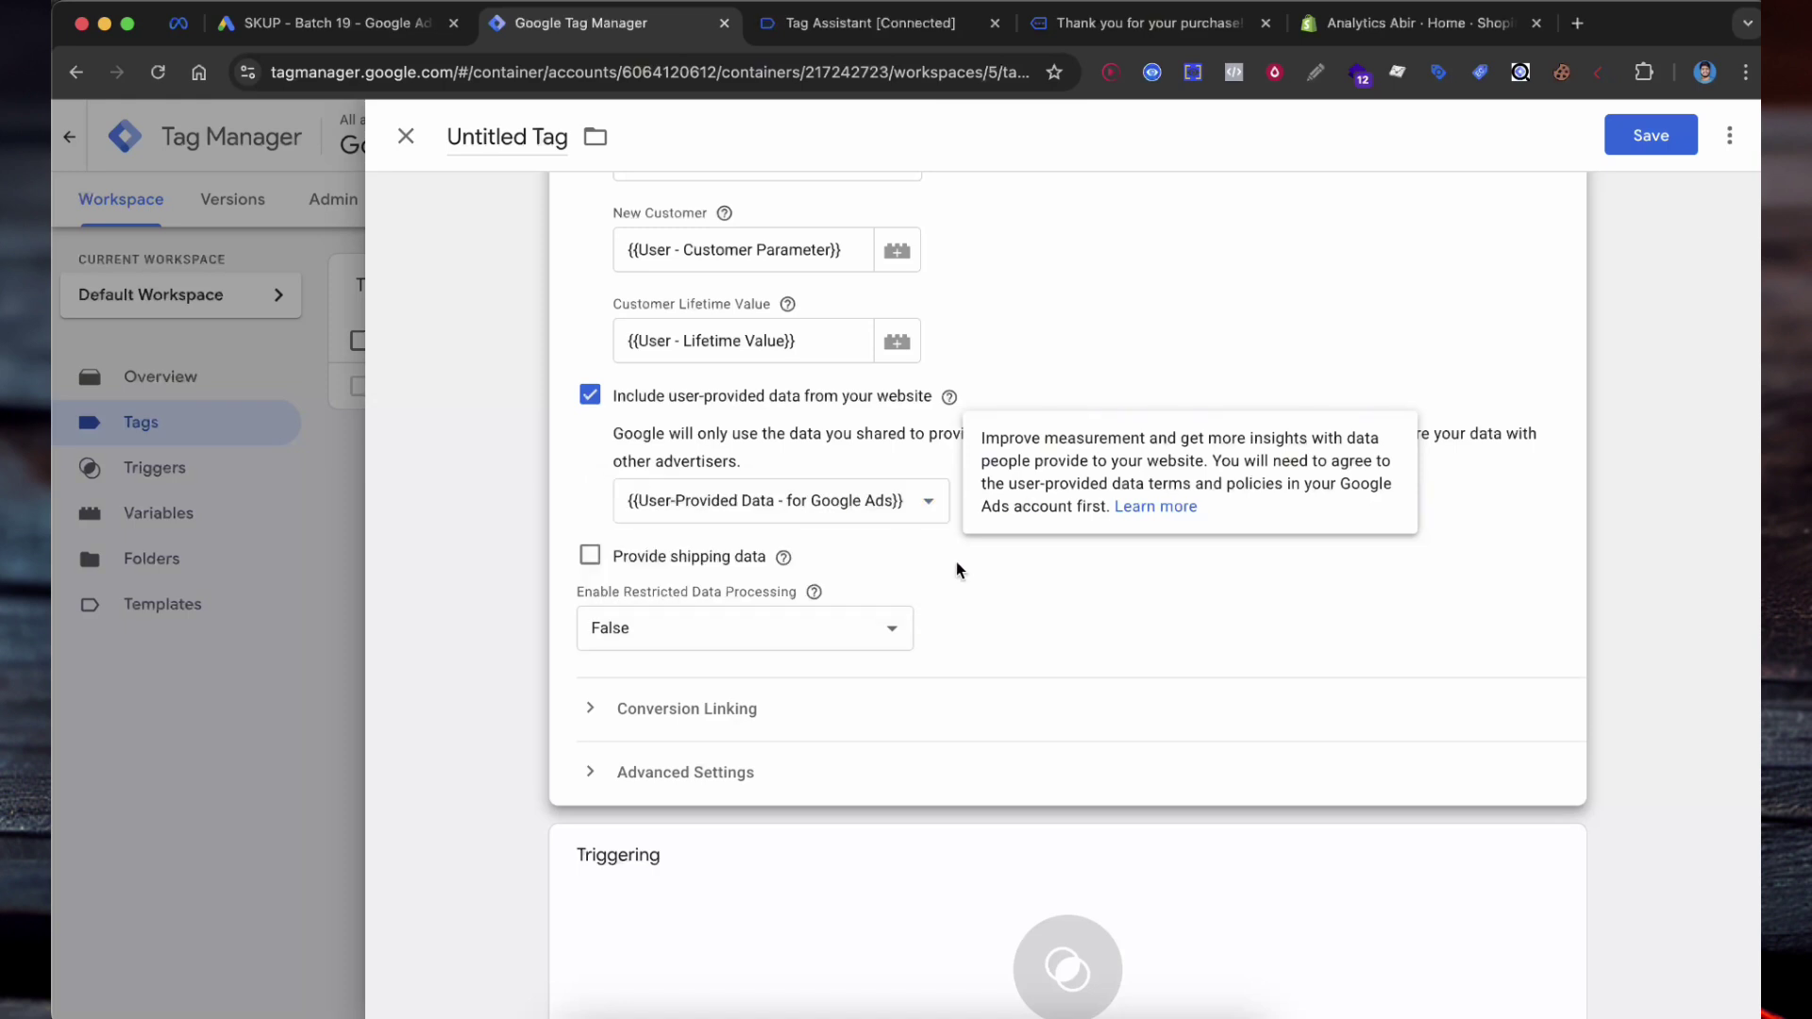
Add a Purchase custom event trigger to the tag and save the tag as "Google Ads Conversion Tracking - Purchase"
{"action": "scroll", "coordinate": [1078, 576], "scroll_direction": "down", "scroll_amount": 1}
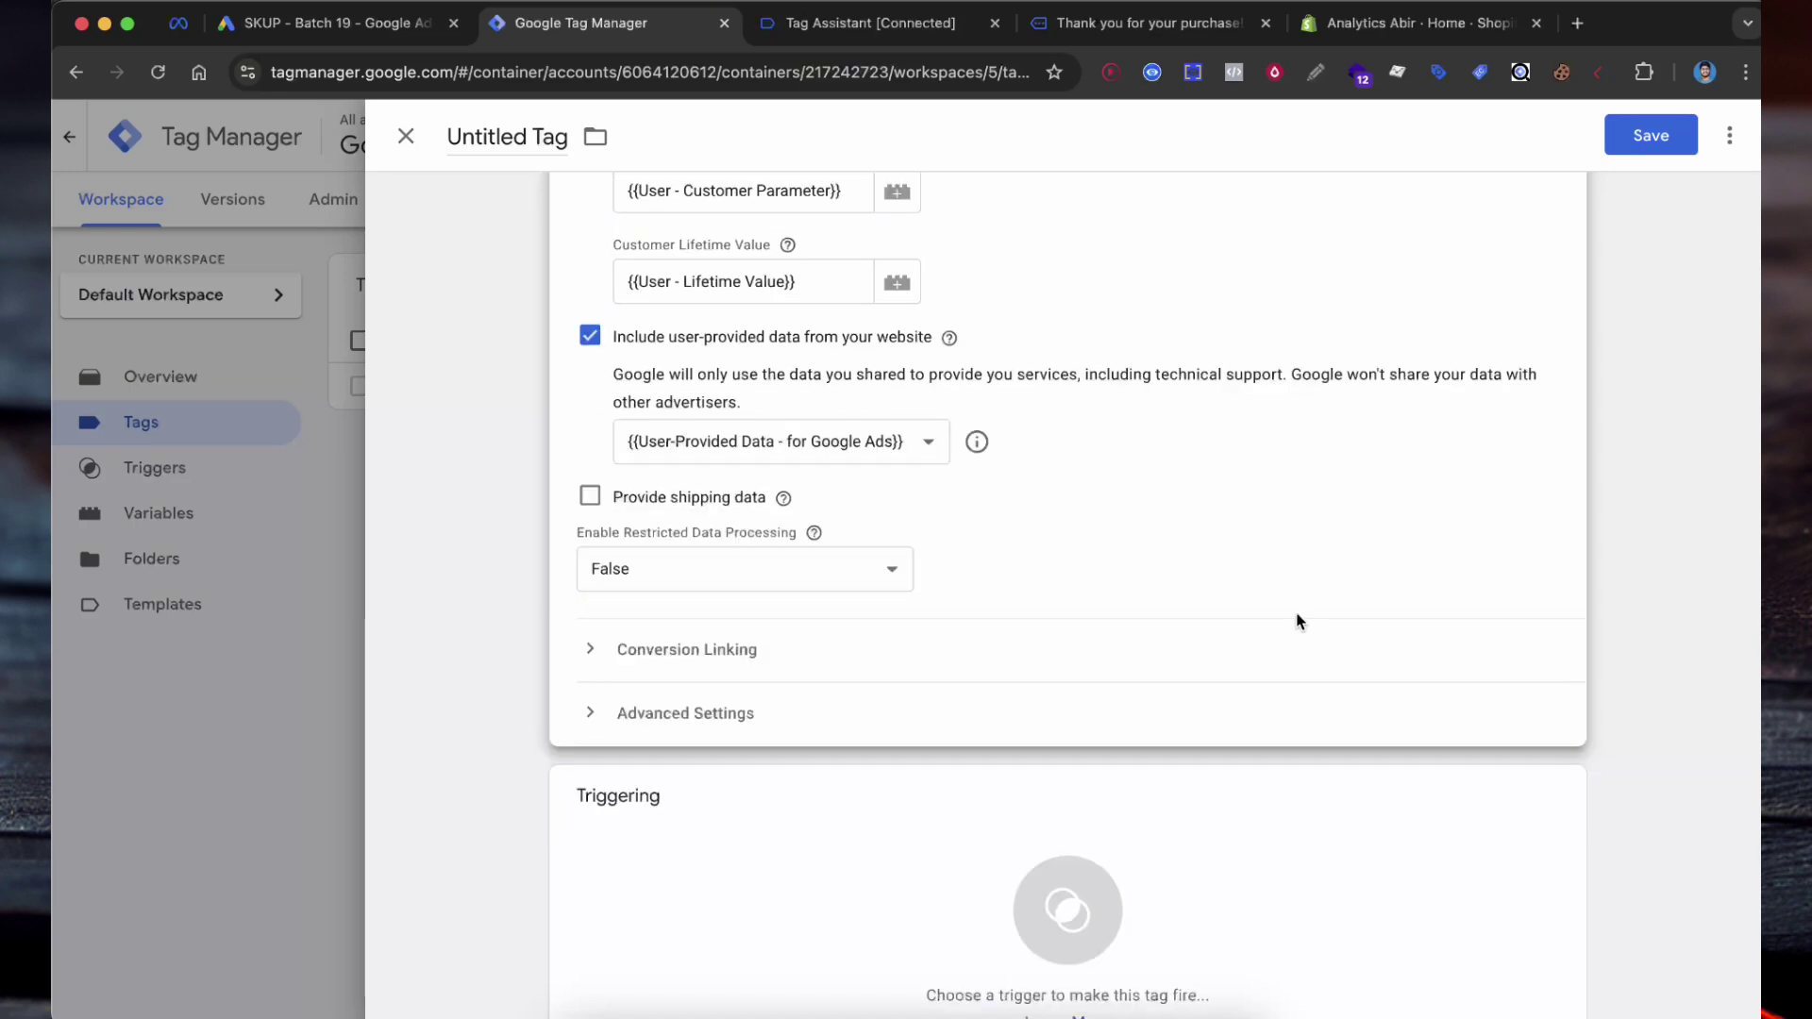
{"action": "scroll", "coordinate": [1298, 619], "scroll_direction": "down", "scroll_amount": 2}
{"action": "left_click", "coordinate": [1161, 740]}
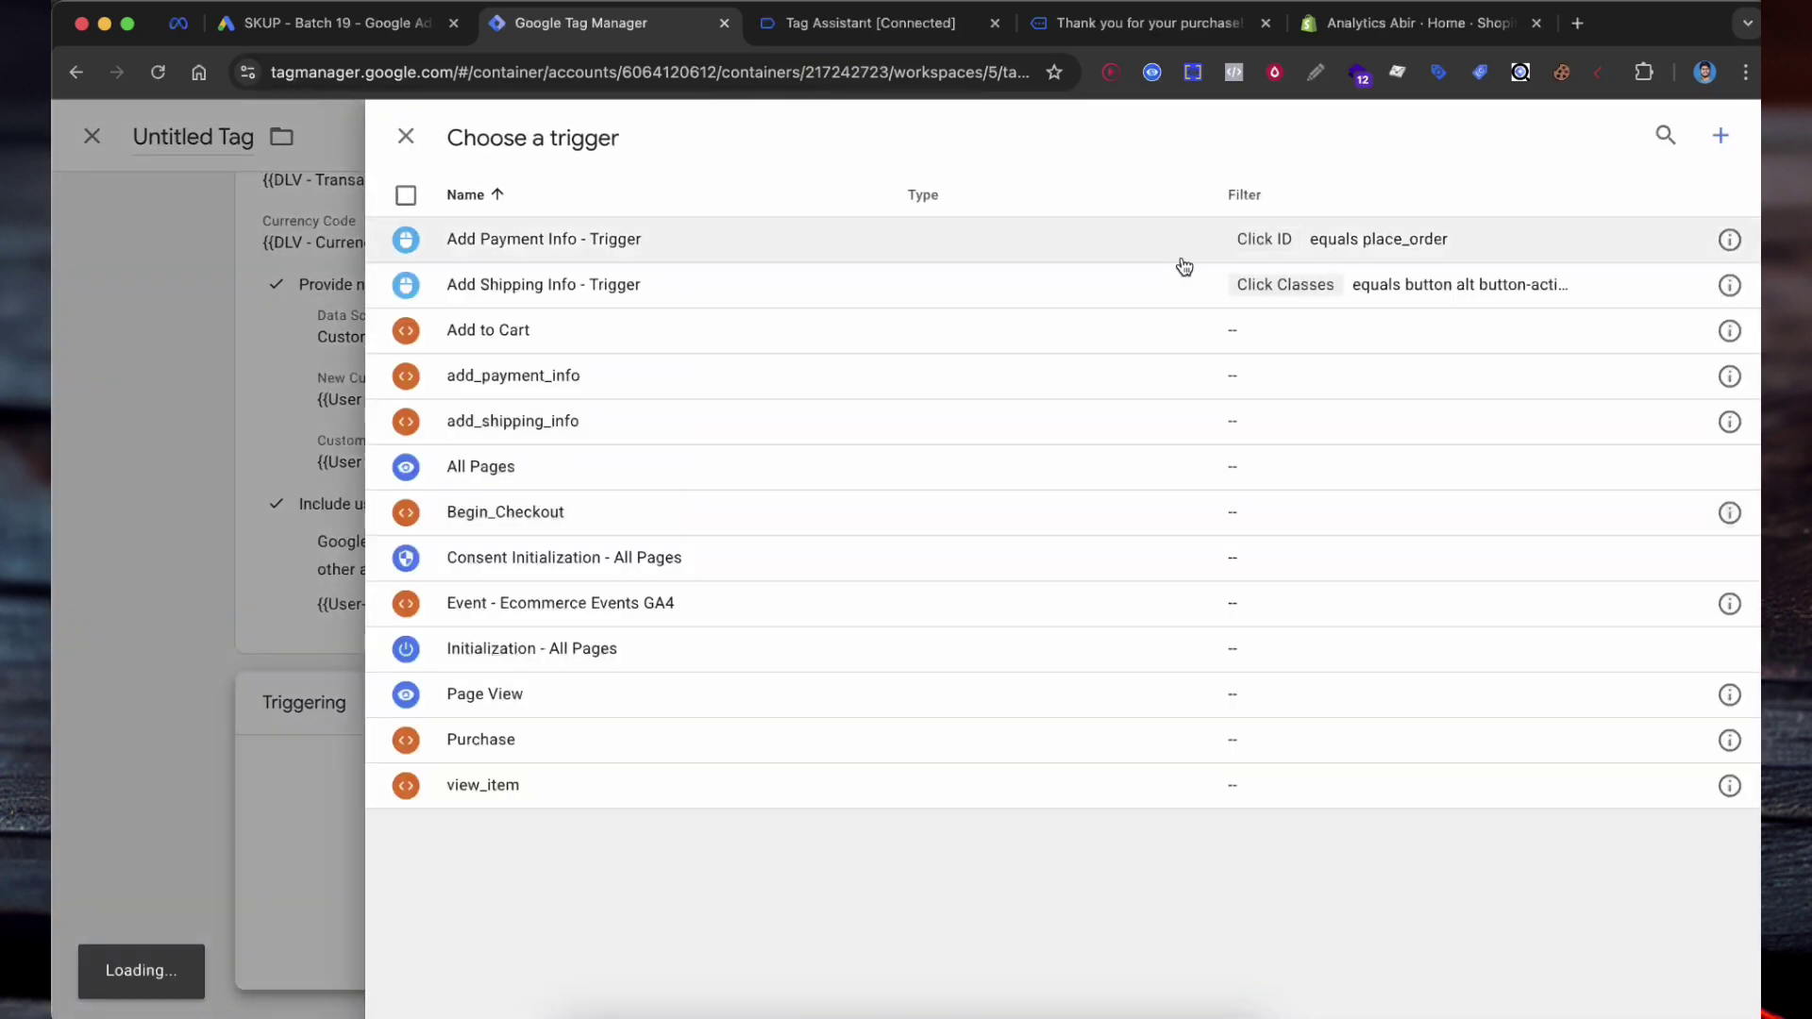
{"action": "left_click", "coordinate": [1736, 143]}
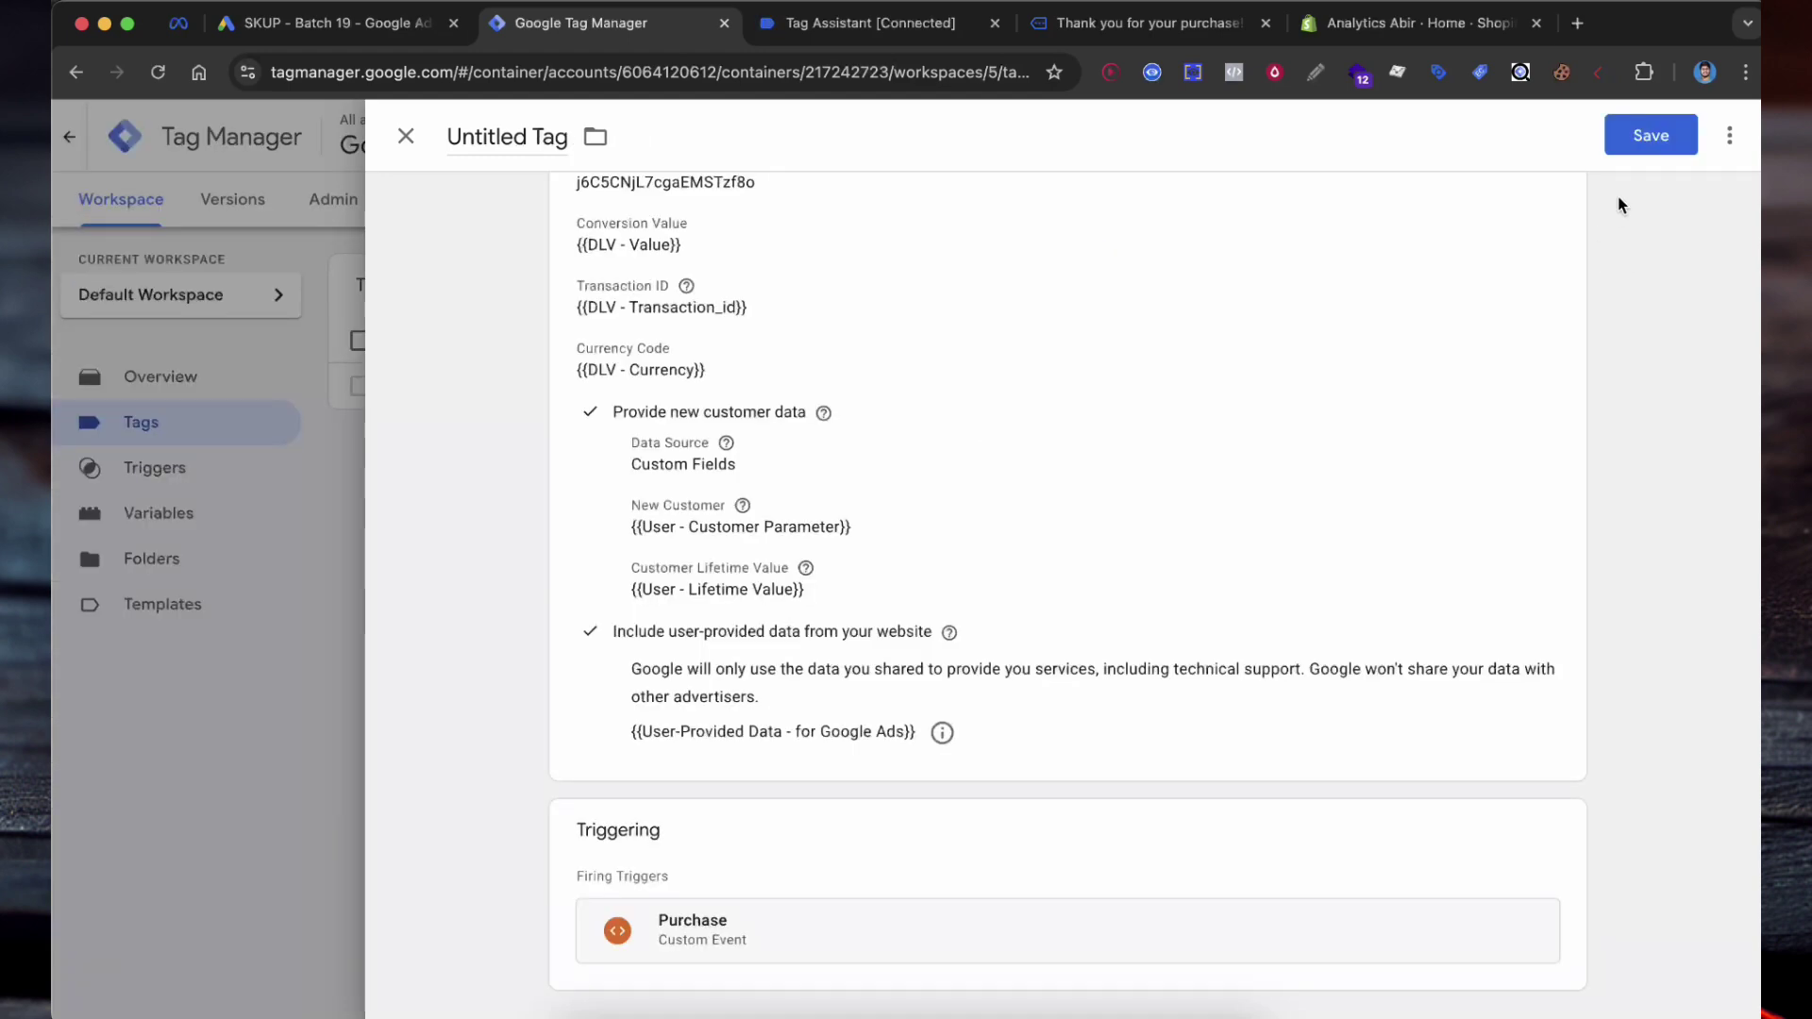
{"action": "left_click", "coordinate": [1651, 135]}
{"action": "left_click", "coordinate": [1009, 394]}
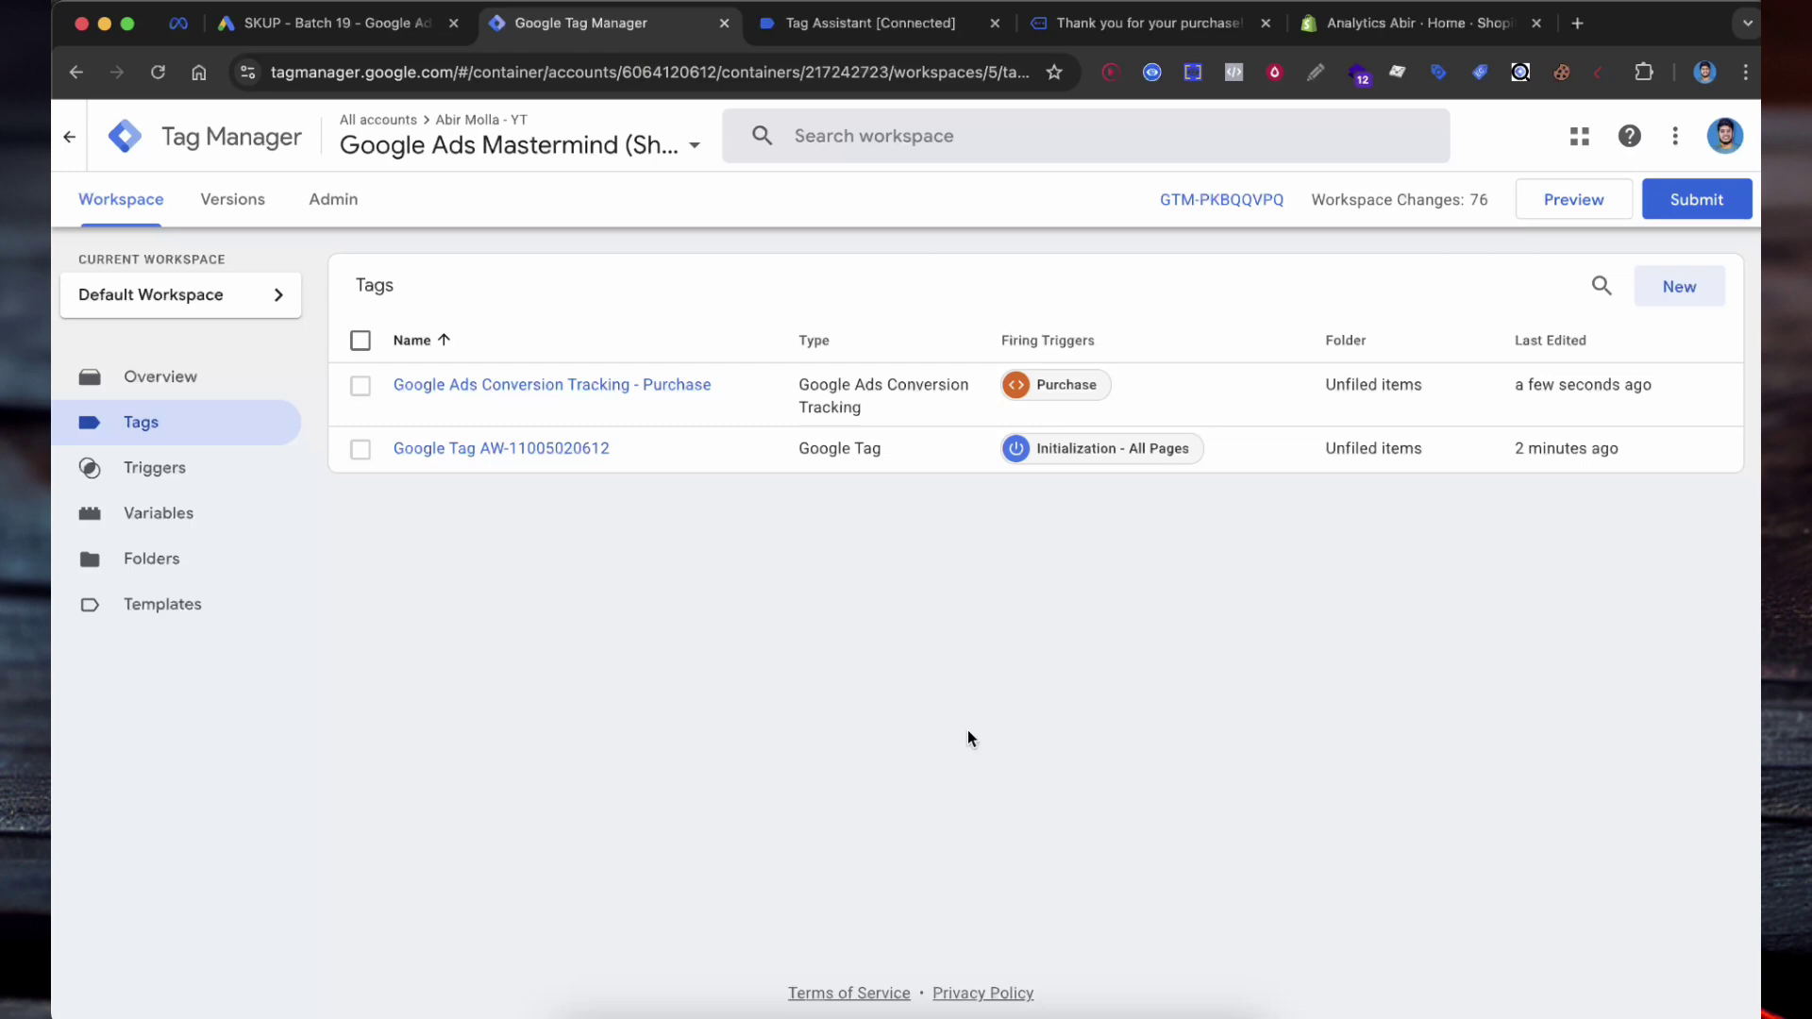
Submit the workspace changes and publish them live as a version named "Google ads conversion purchase"
{"action": "left_click", "coordinate": [1685, 202]}
{"action": "left_click", "coordinate": [813, 400]}
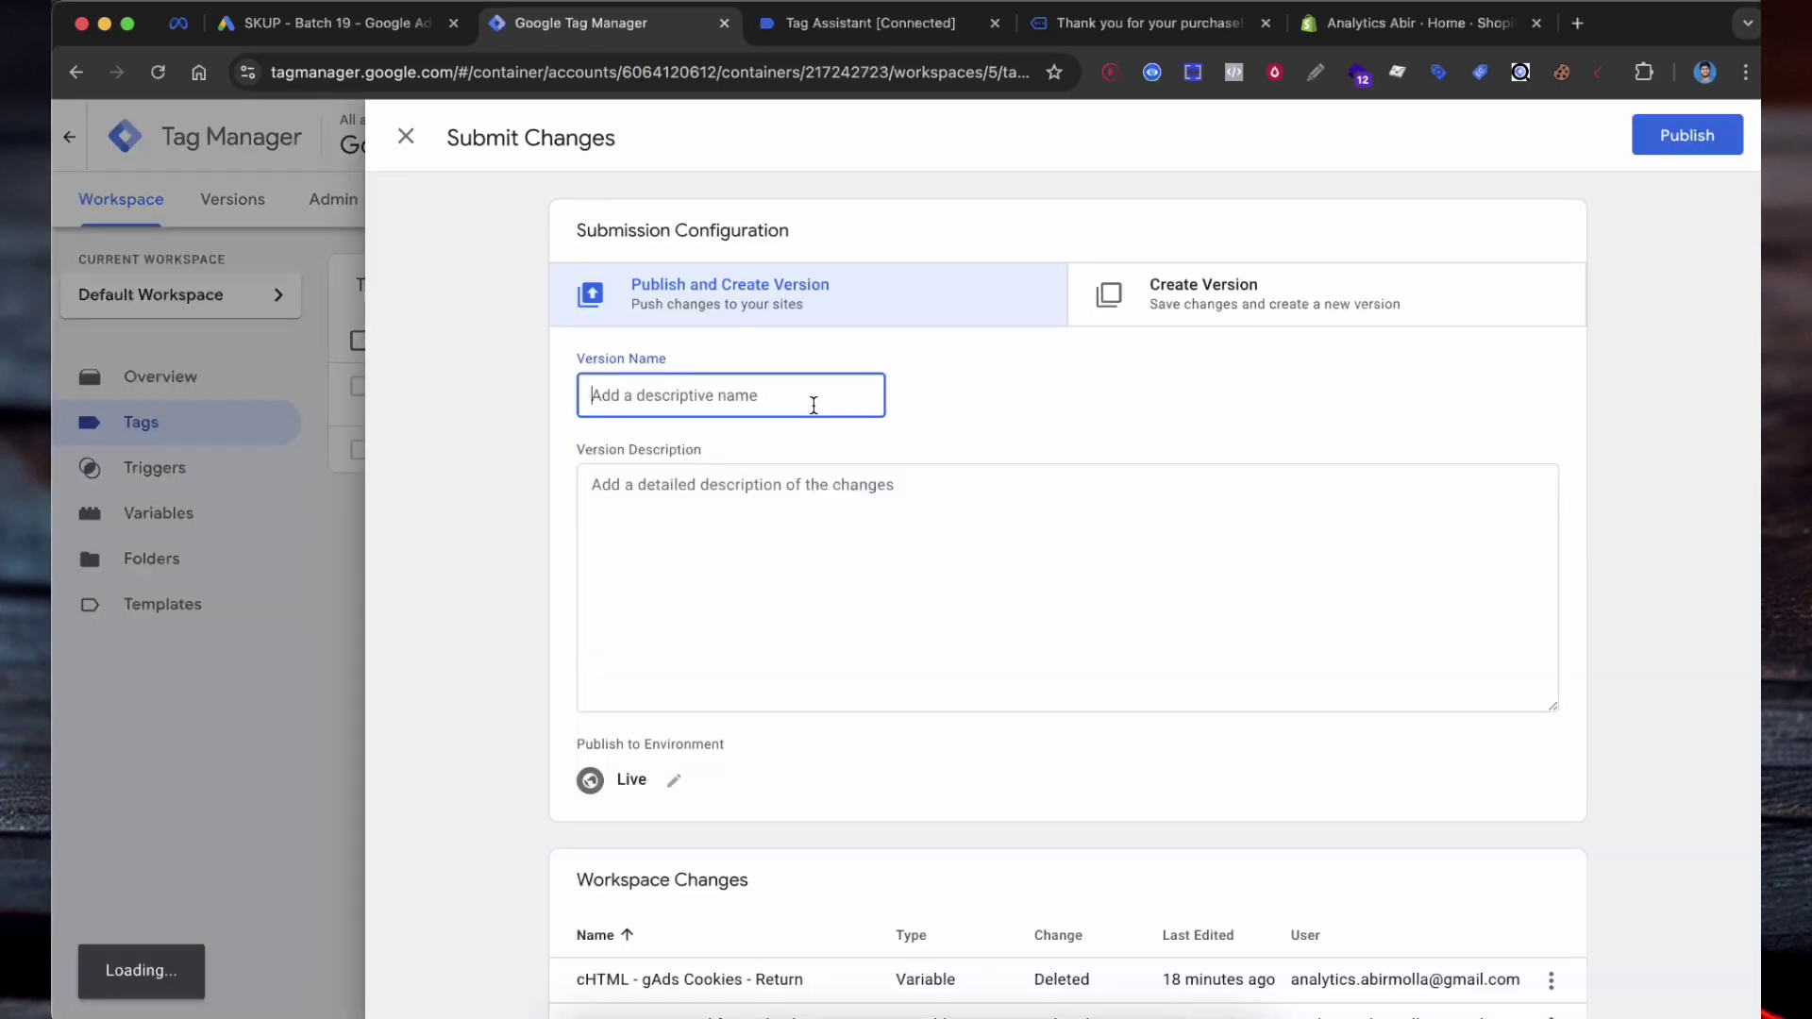
{"action": "type", "text": "Google ads conversion purchase"}
{"action": "left_click", "coordinate": [1685, 134]}
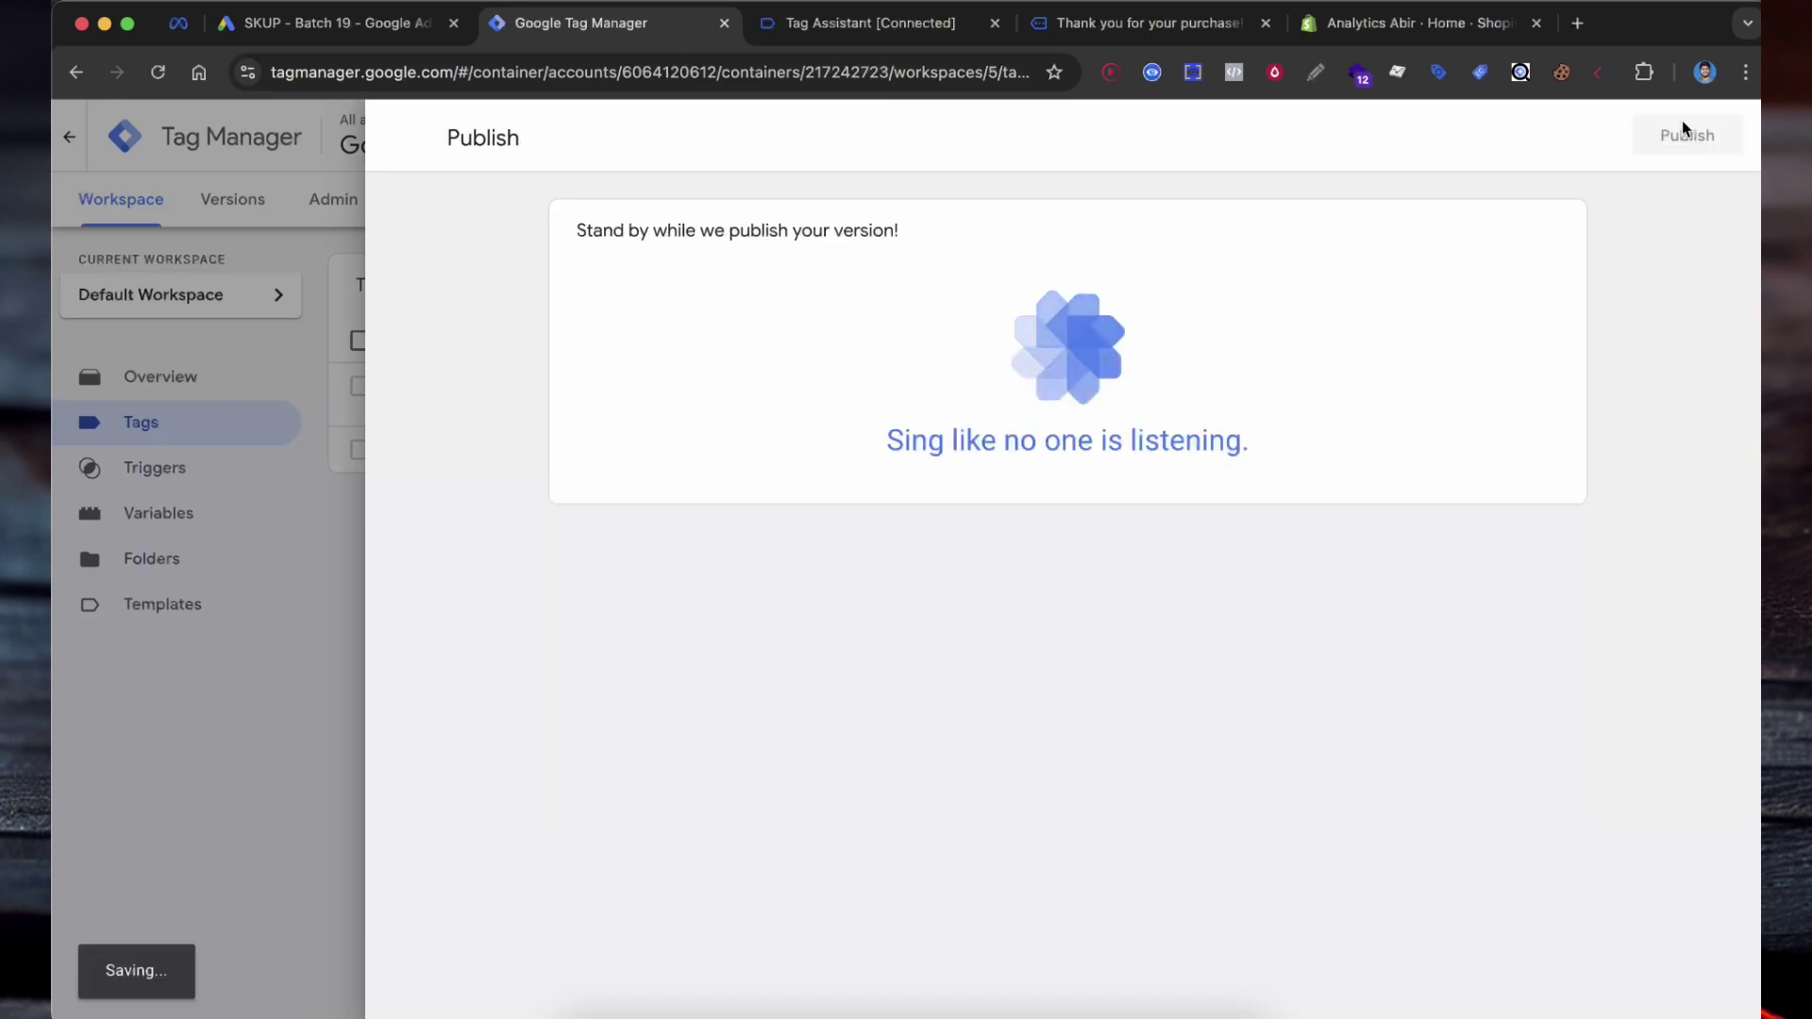
Switch to Google Ads, finish the purchase conversion setup, and check the status details of Purchase Conversion (2) in the conversions summary
{"action": "key", "text": "super+alt+Left"}
{"action": "scroll", "coordinate": [364, 523], "scroll_direction": "down", "scroll_amount": 4}
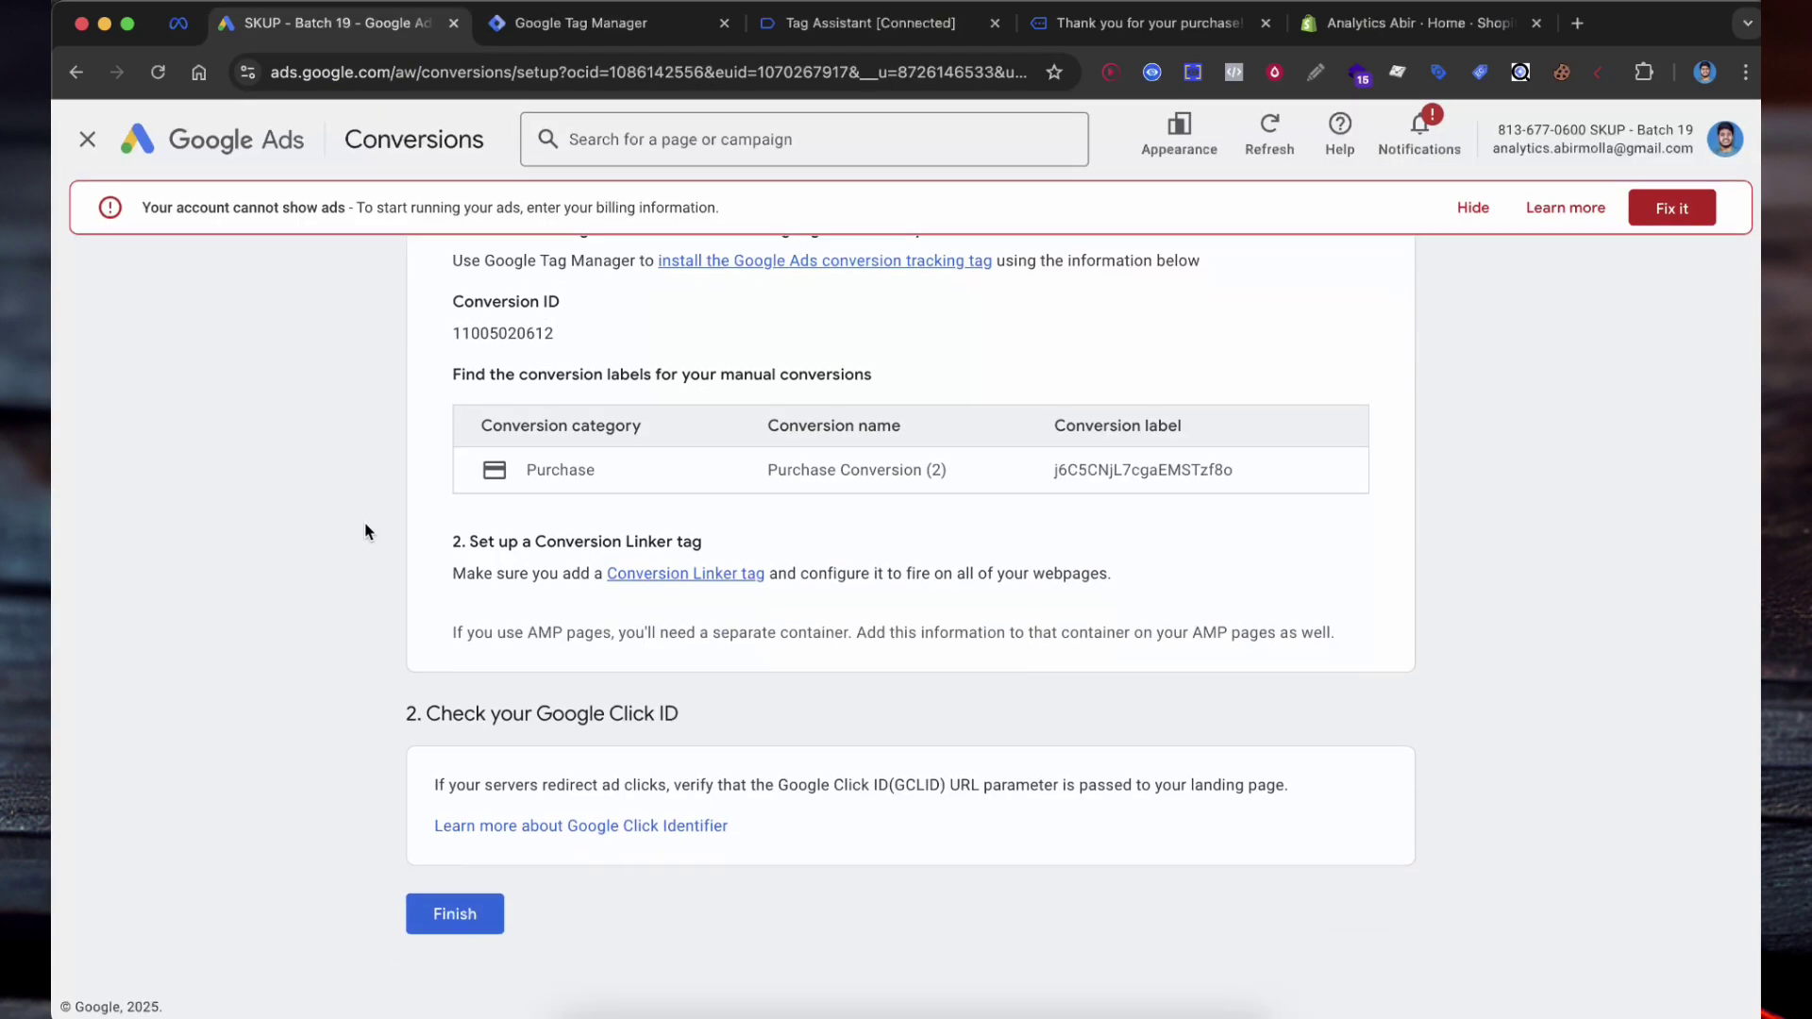
{"action": "left_click", "coordinate": [456, 916]}
{"action": "scroll", "coordinate": [1171, 736], "scroll_direction": "down", "scroll_amount": 1}
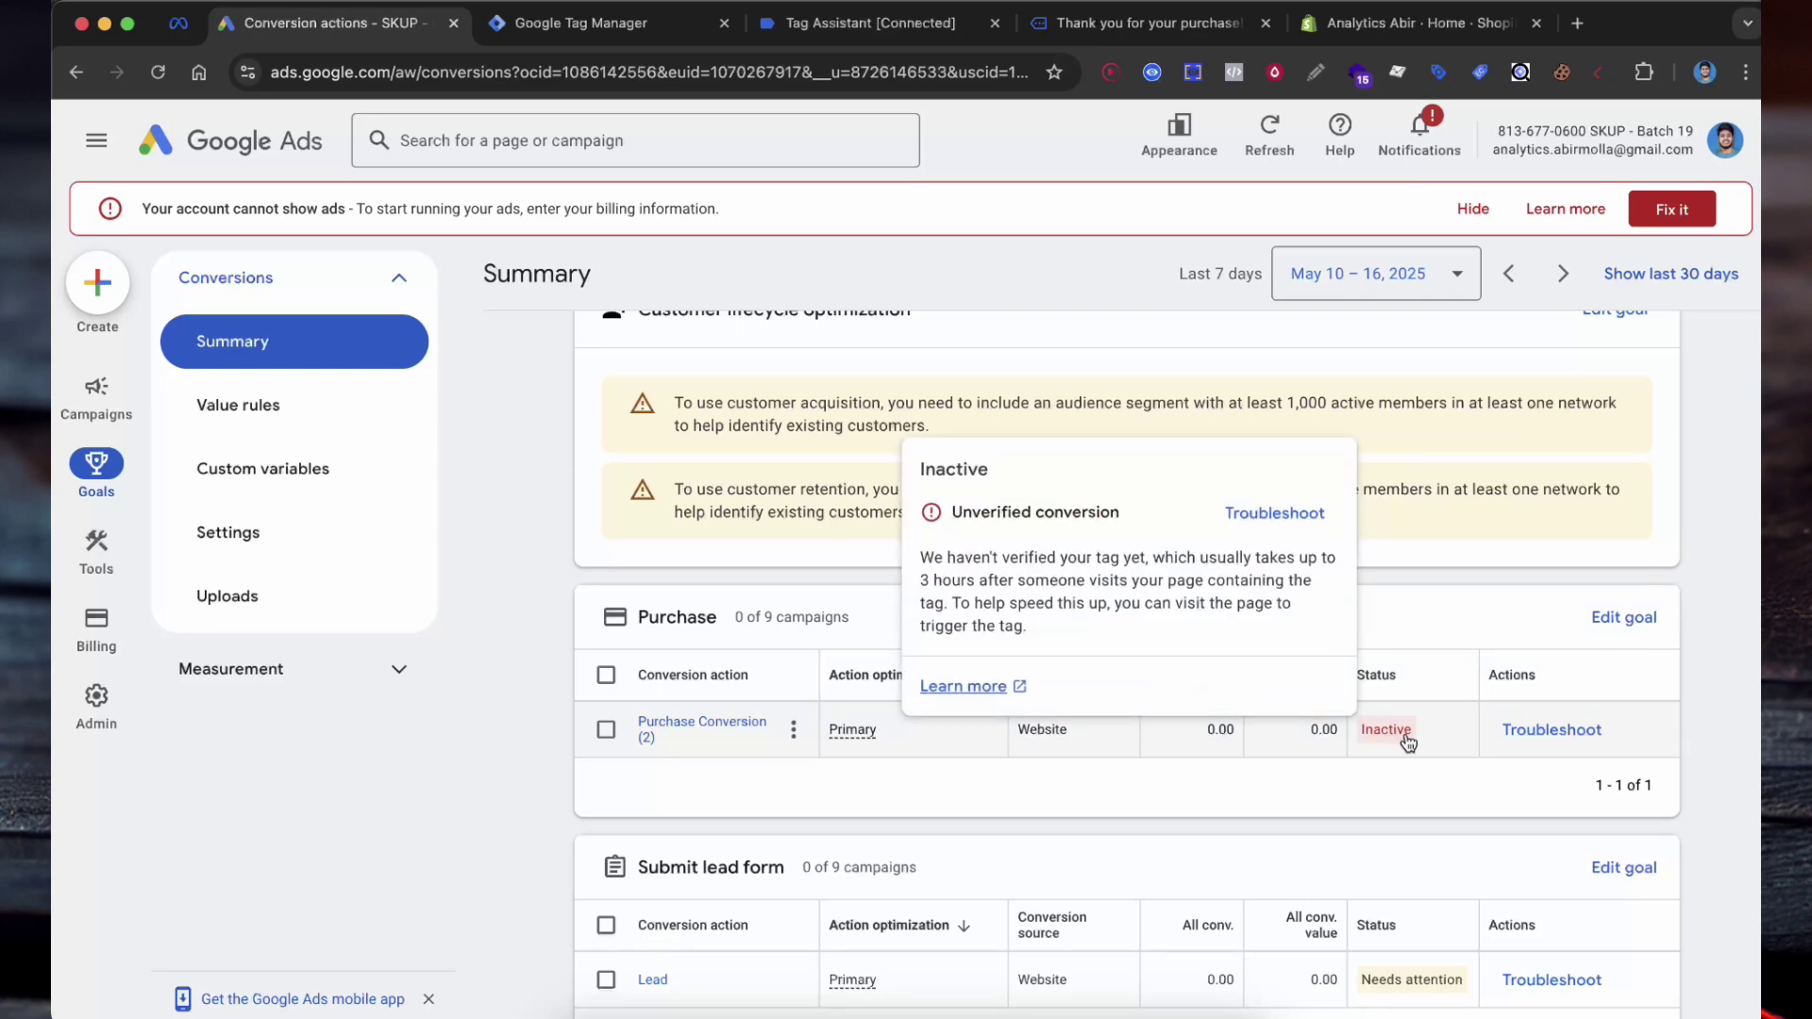
Return to the workspace in Google Tag Manager, preview the container on the Shopify store, and hide the store's preview bar
{"action": "left_click", "coordinate": [545, 24]}
{"action": "key", "text": "Escape"}
{"action": "left_click", "coordinate": [154, 209]}
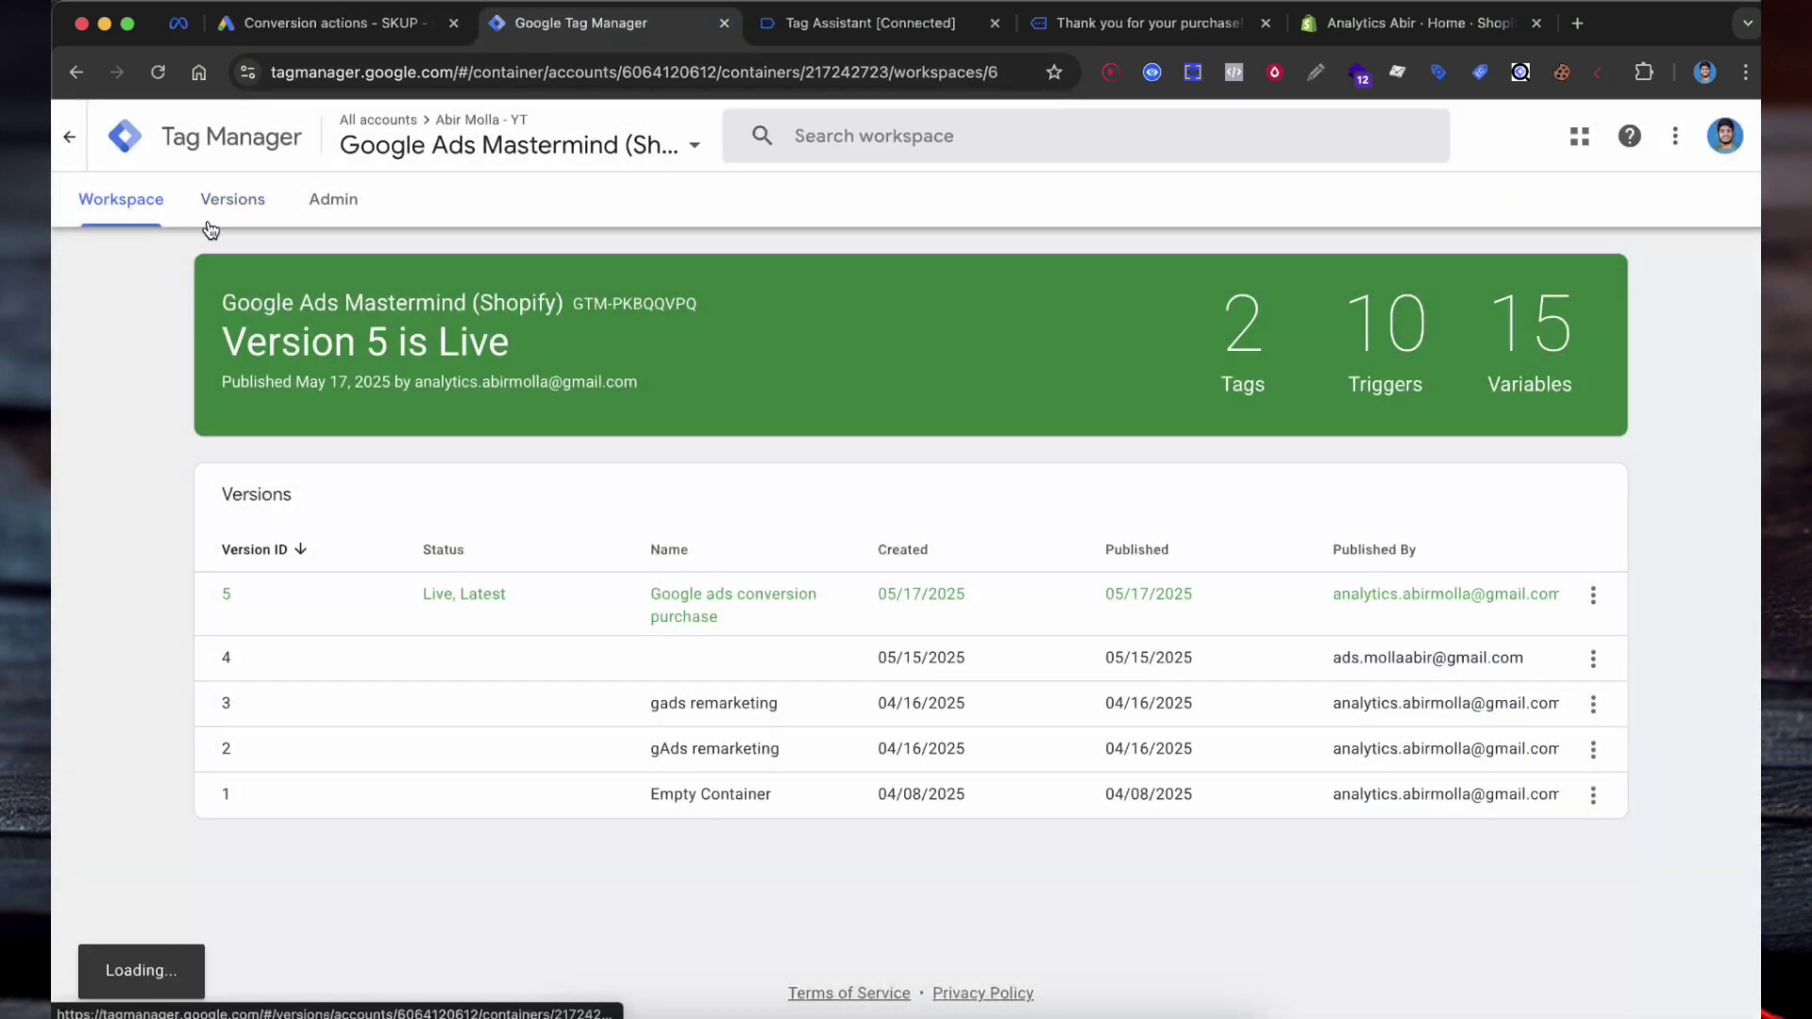
{"action": "left_click", "coordinate": [1574, 200]}
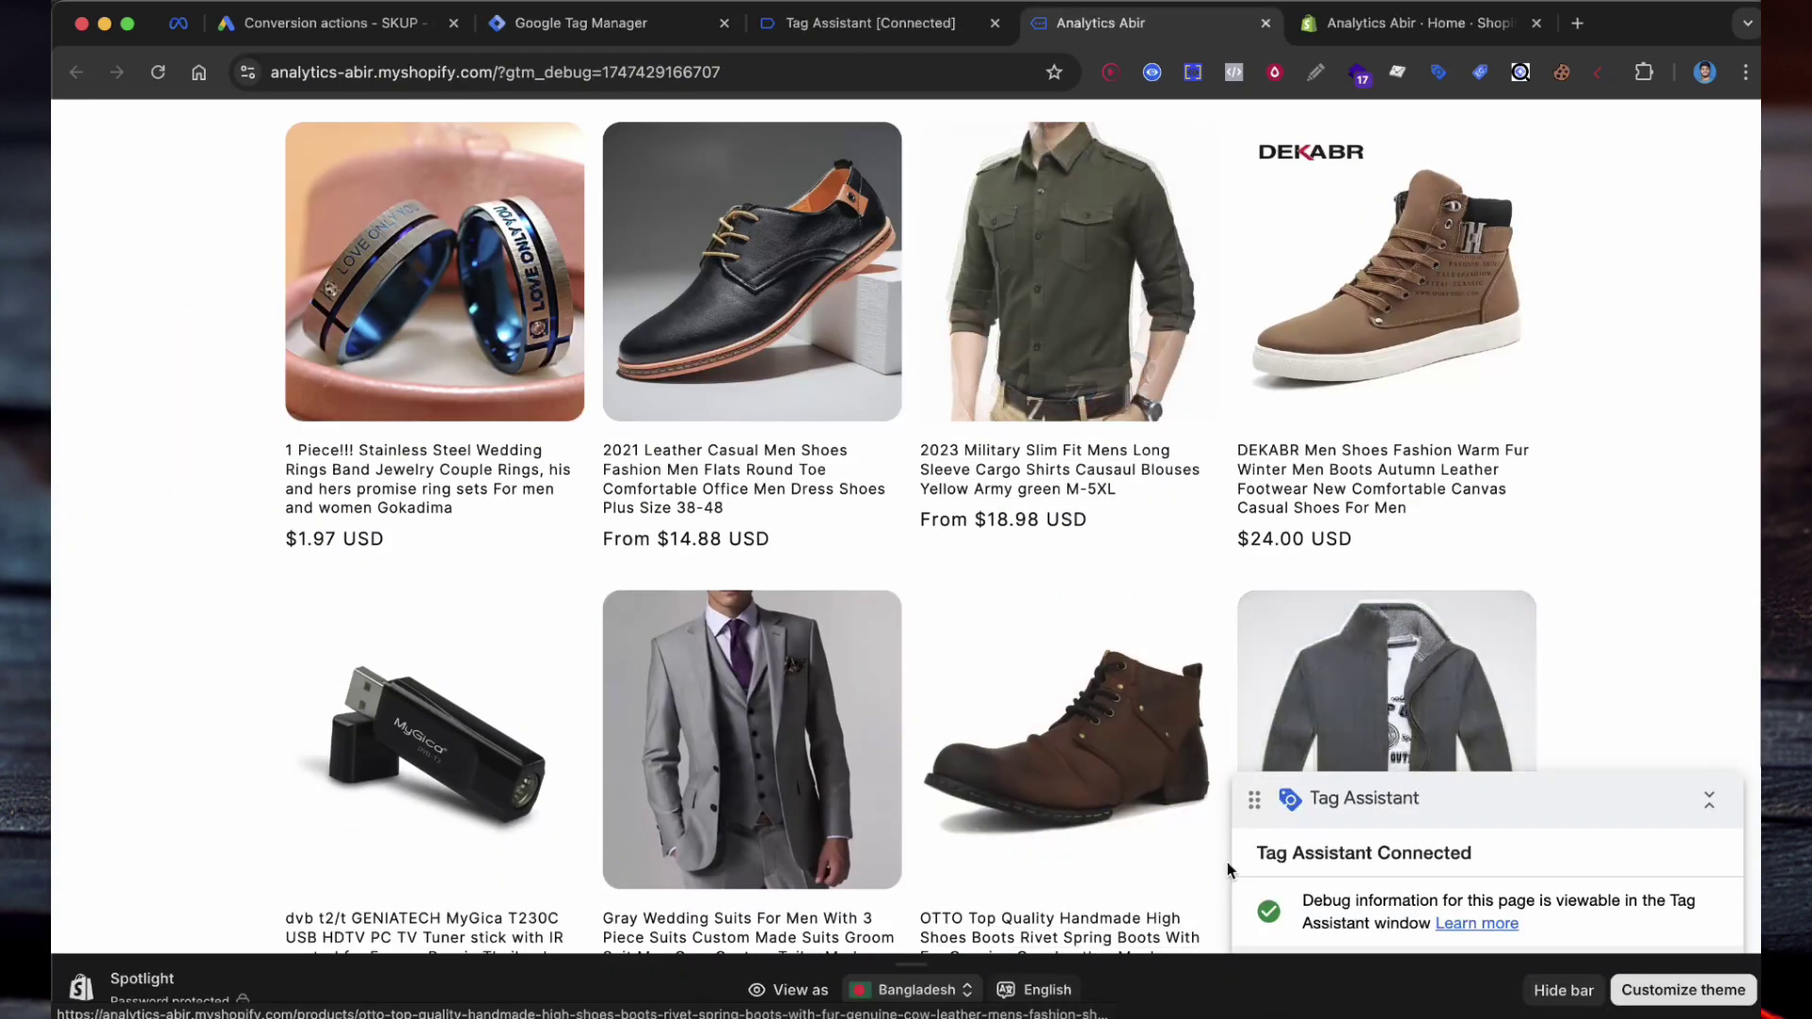
{"action": "left_click", "coordinate": [1563, 989]}
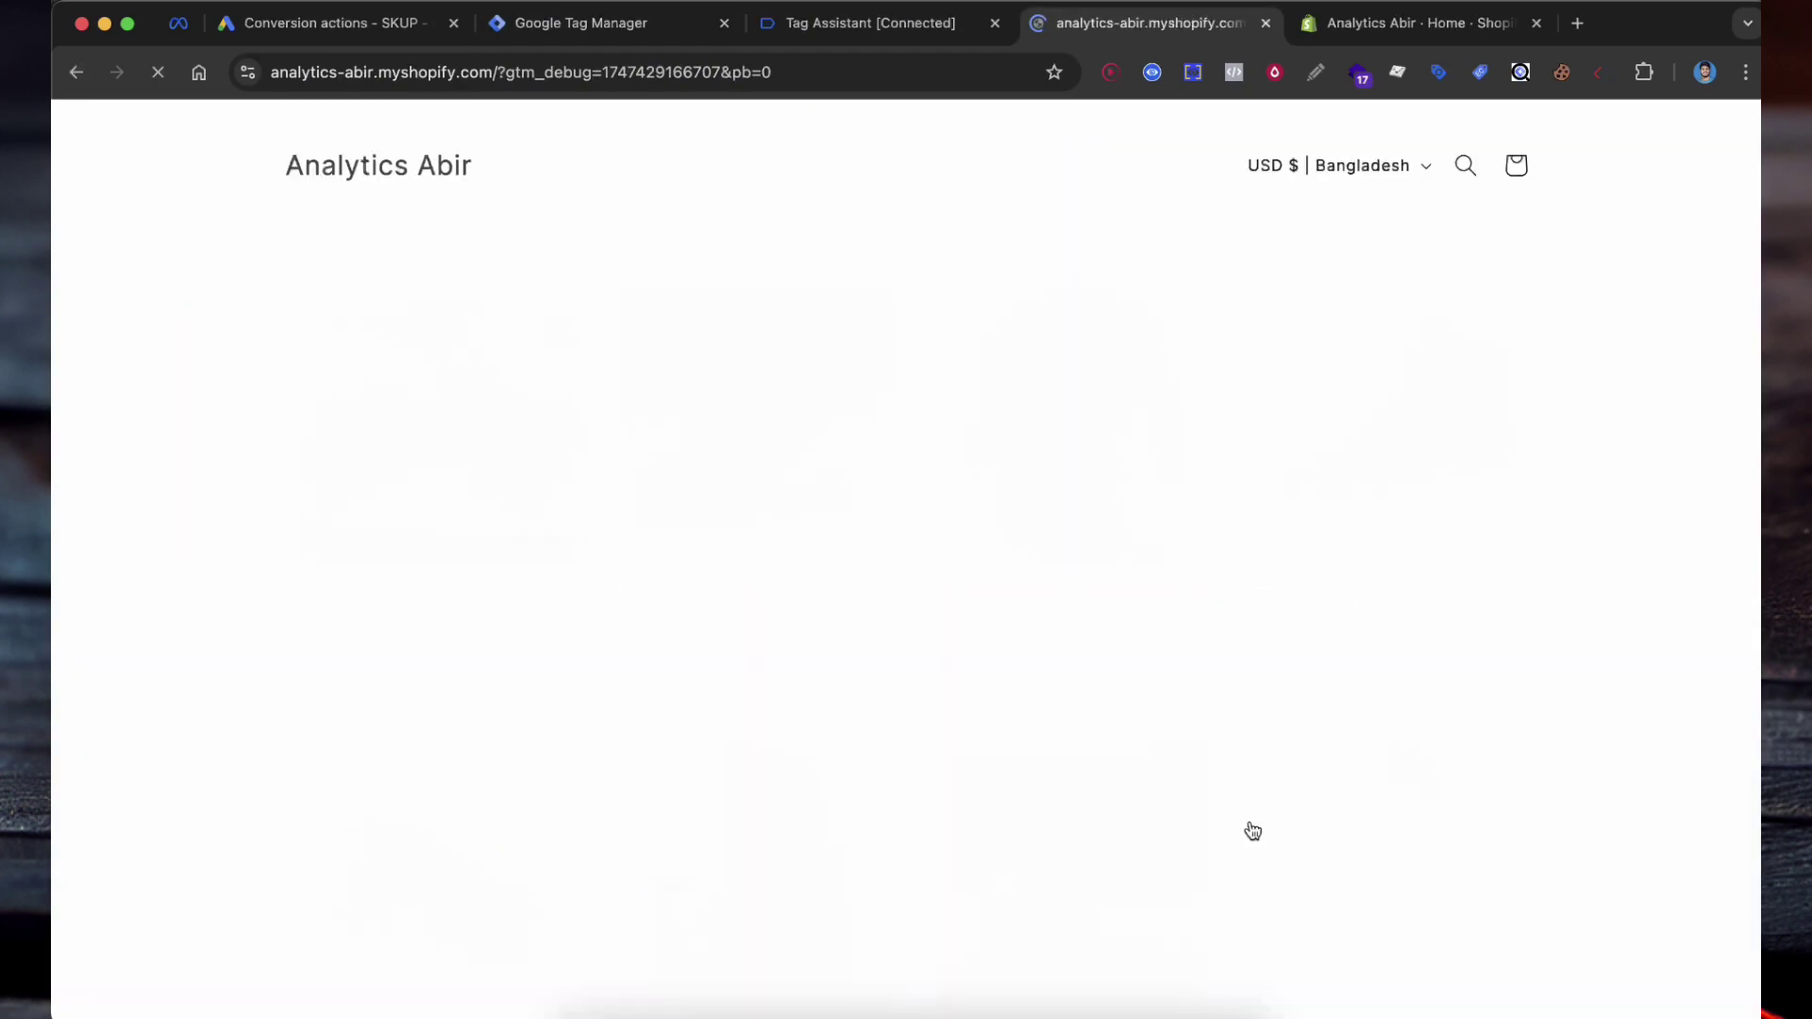
Place a test order on the store for the stainless steel wedding rings in black, ring size 5
{"action": "left_click", "coordinate": [434, 378]}
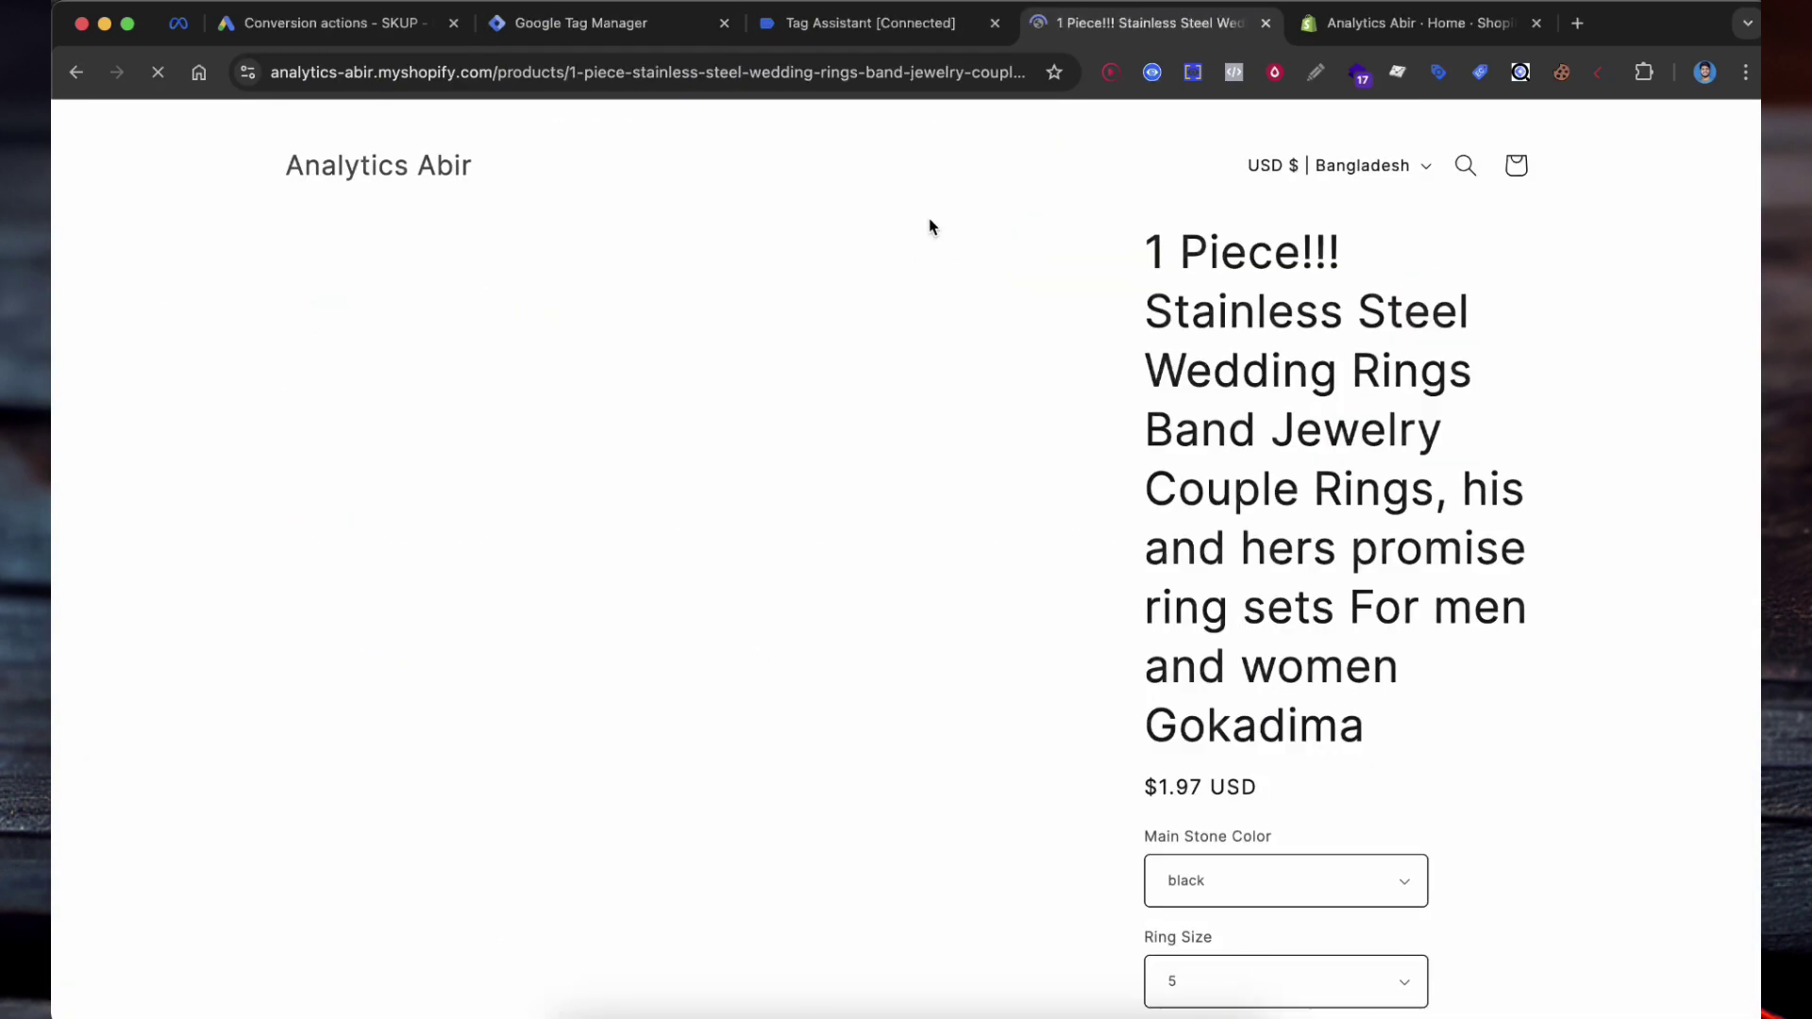
{"action": "scroll", "coordinate": [1293, 622], "scroll_direction": "down", "scroll_amount": 5}
{"action": "scroll", "coordinate": [1293, 623], "scroll_direction": "down", "scroll_amount": 2}
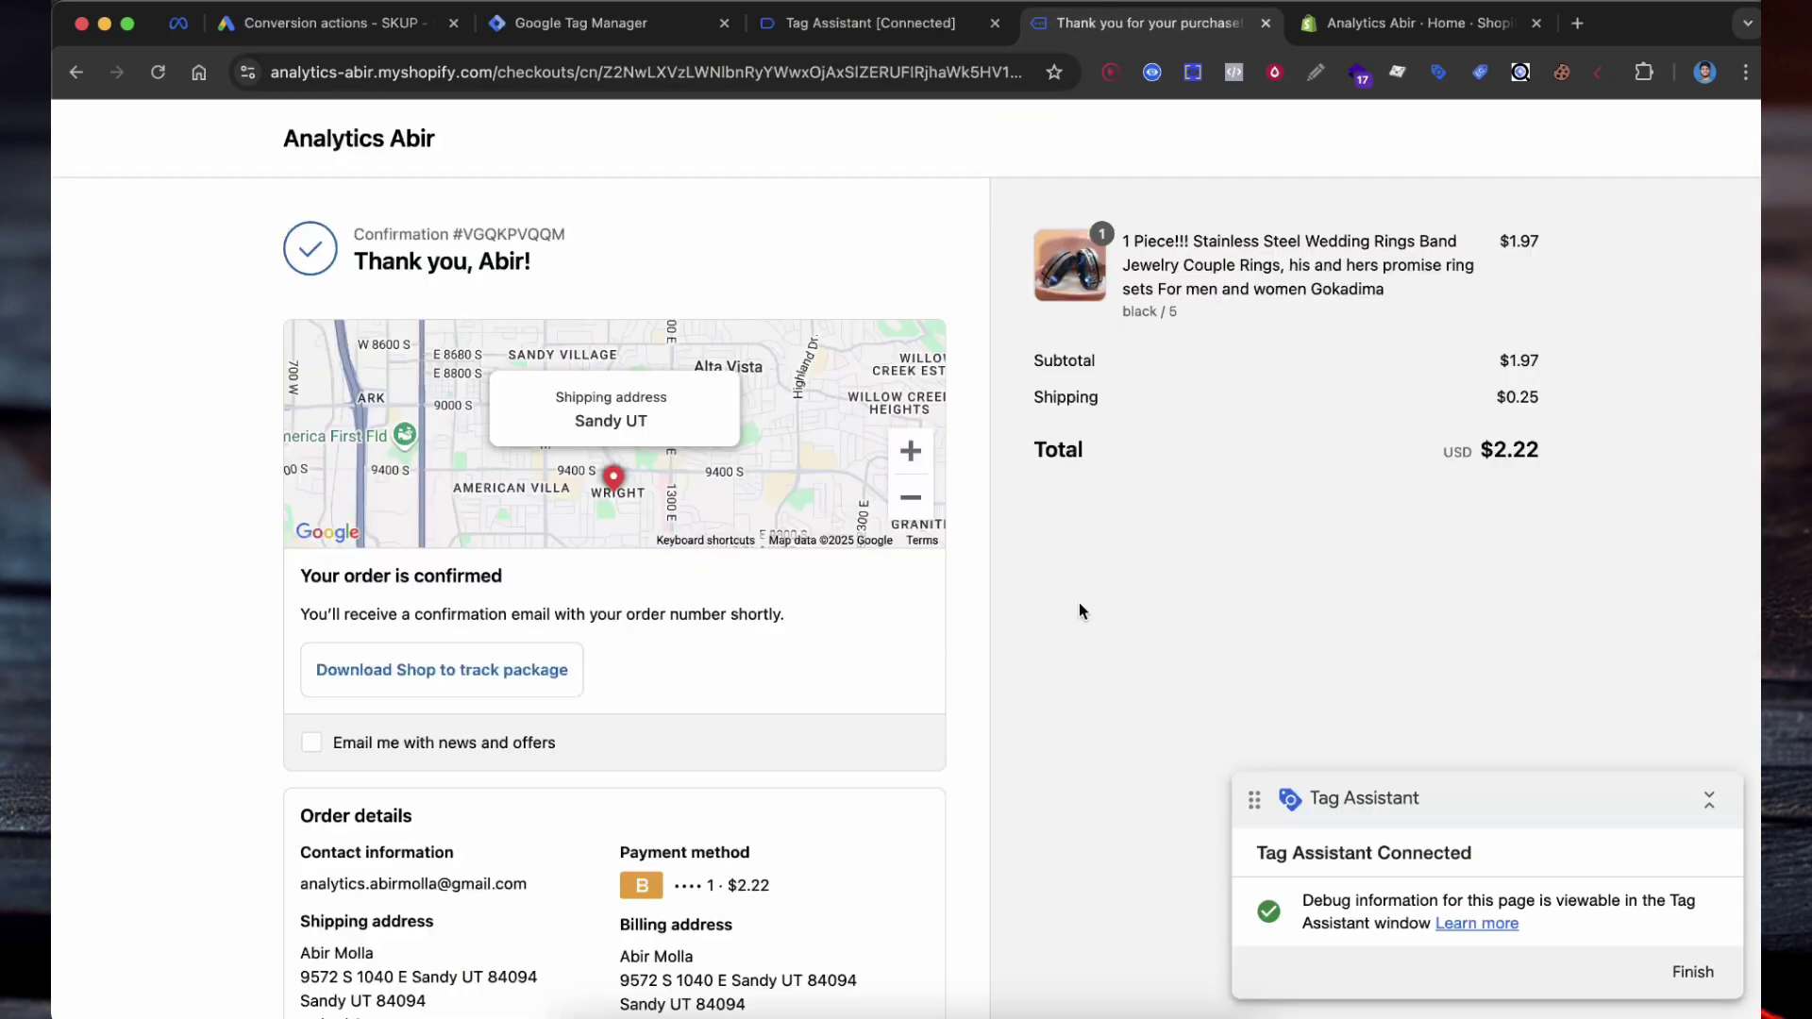
Switch to Google Ads and read the status explanation for Purchase Conversion (2)
{"action": "left_click", "coordinate": [335, 25]}
{"action": "scroll", "coordinate": [850, 519], "scroll_direction": "down", "scroll_amount": 1}
{"action": "mouse_move", "coordinate": [1385, 687]}
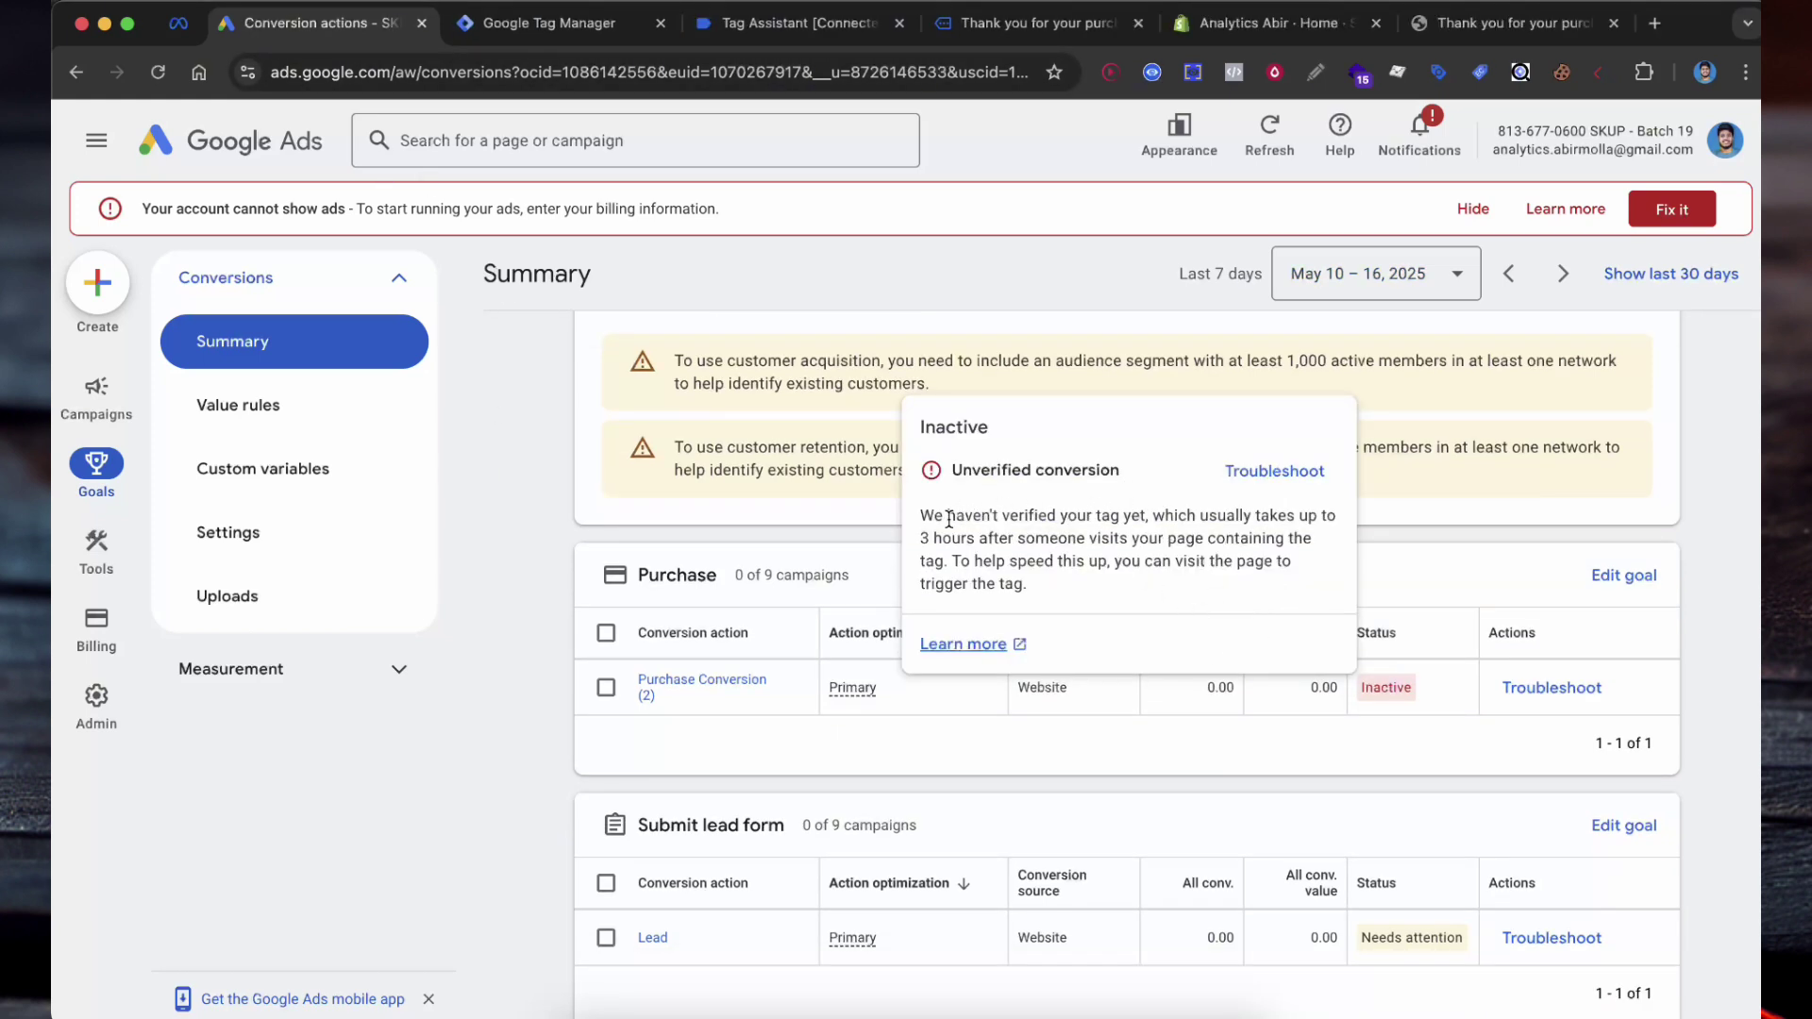
{"action": "left_click_drag", "start_coordinate": [1159, 518], "coordinate": [992, 540]}
{"action": "scroll", "coordinate": [1051, 638], "scroll_direction": "down", "scroll_amount": 1}
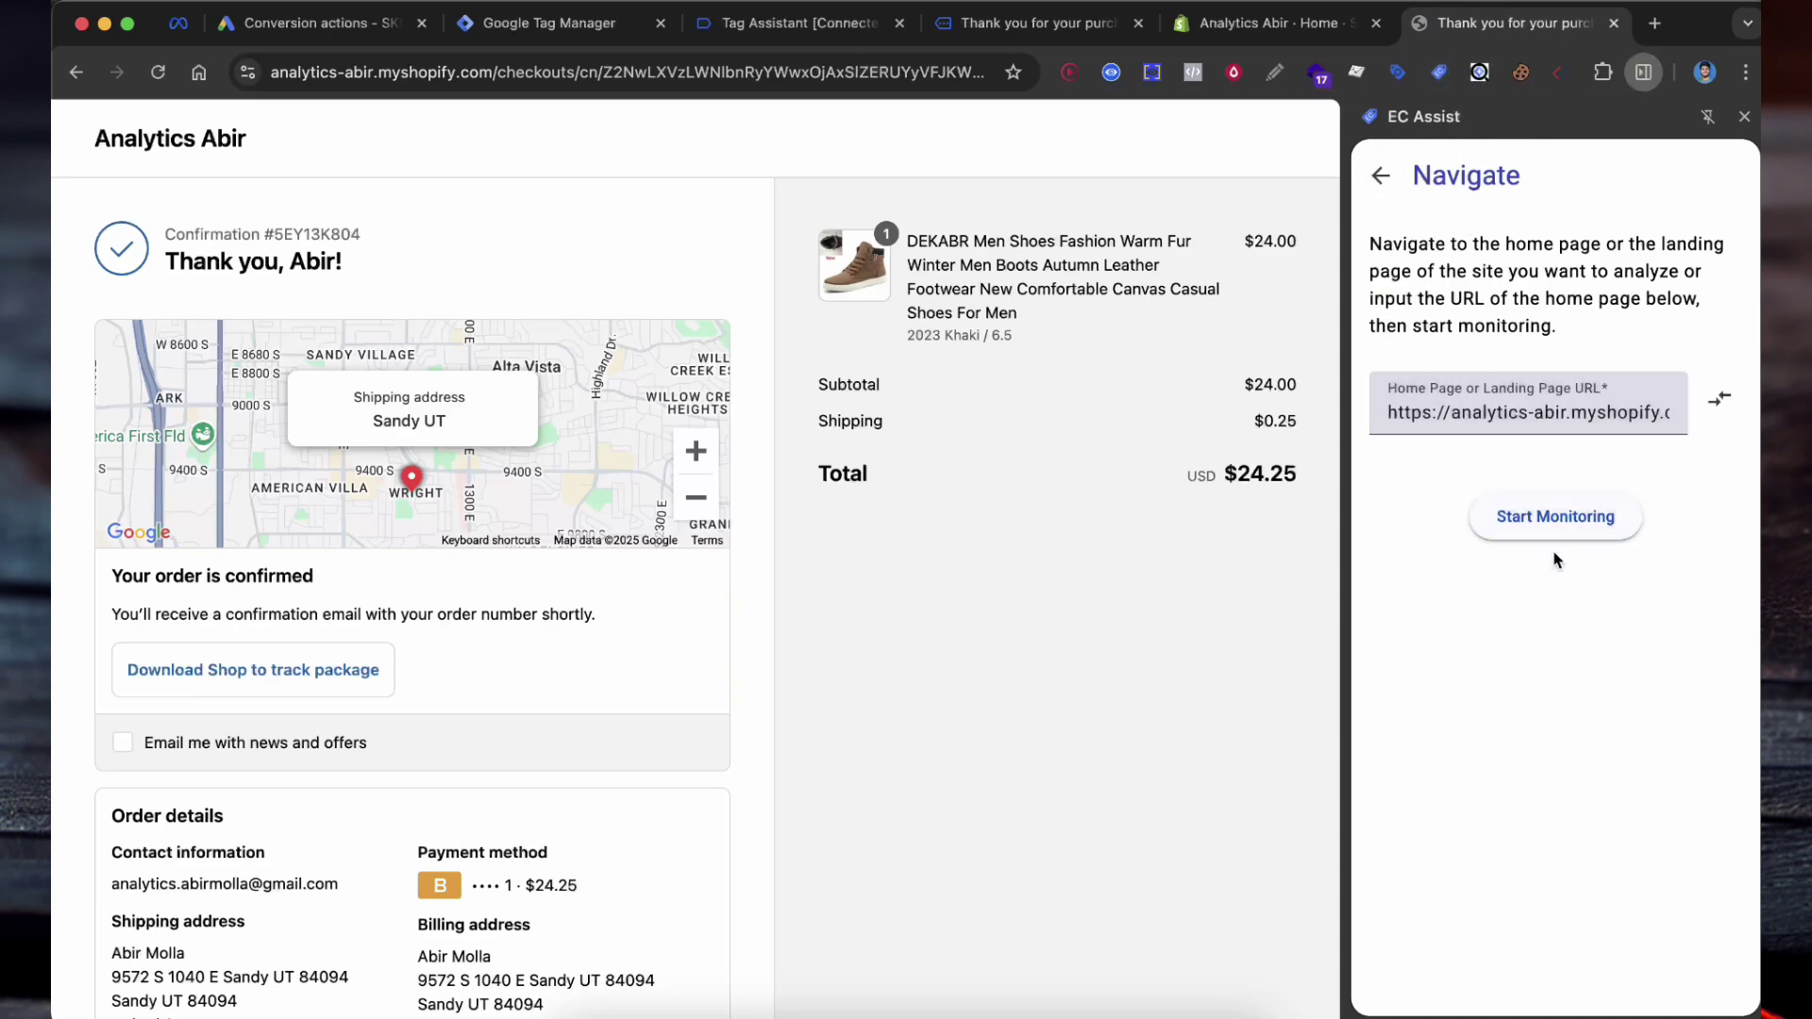
Start monitoring the store with EC Assist and place a test order for the DEKABR men's boots in 2023 Khaki, size 6.5
{"action": "left_click", "coordinate": [1557, 518]}
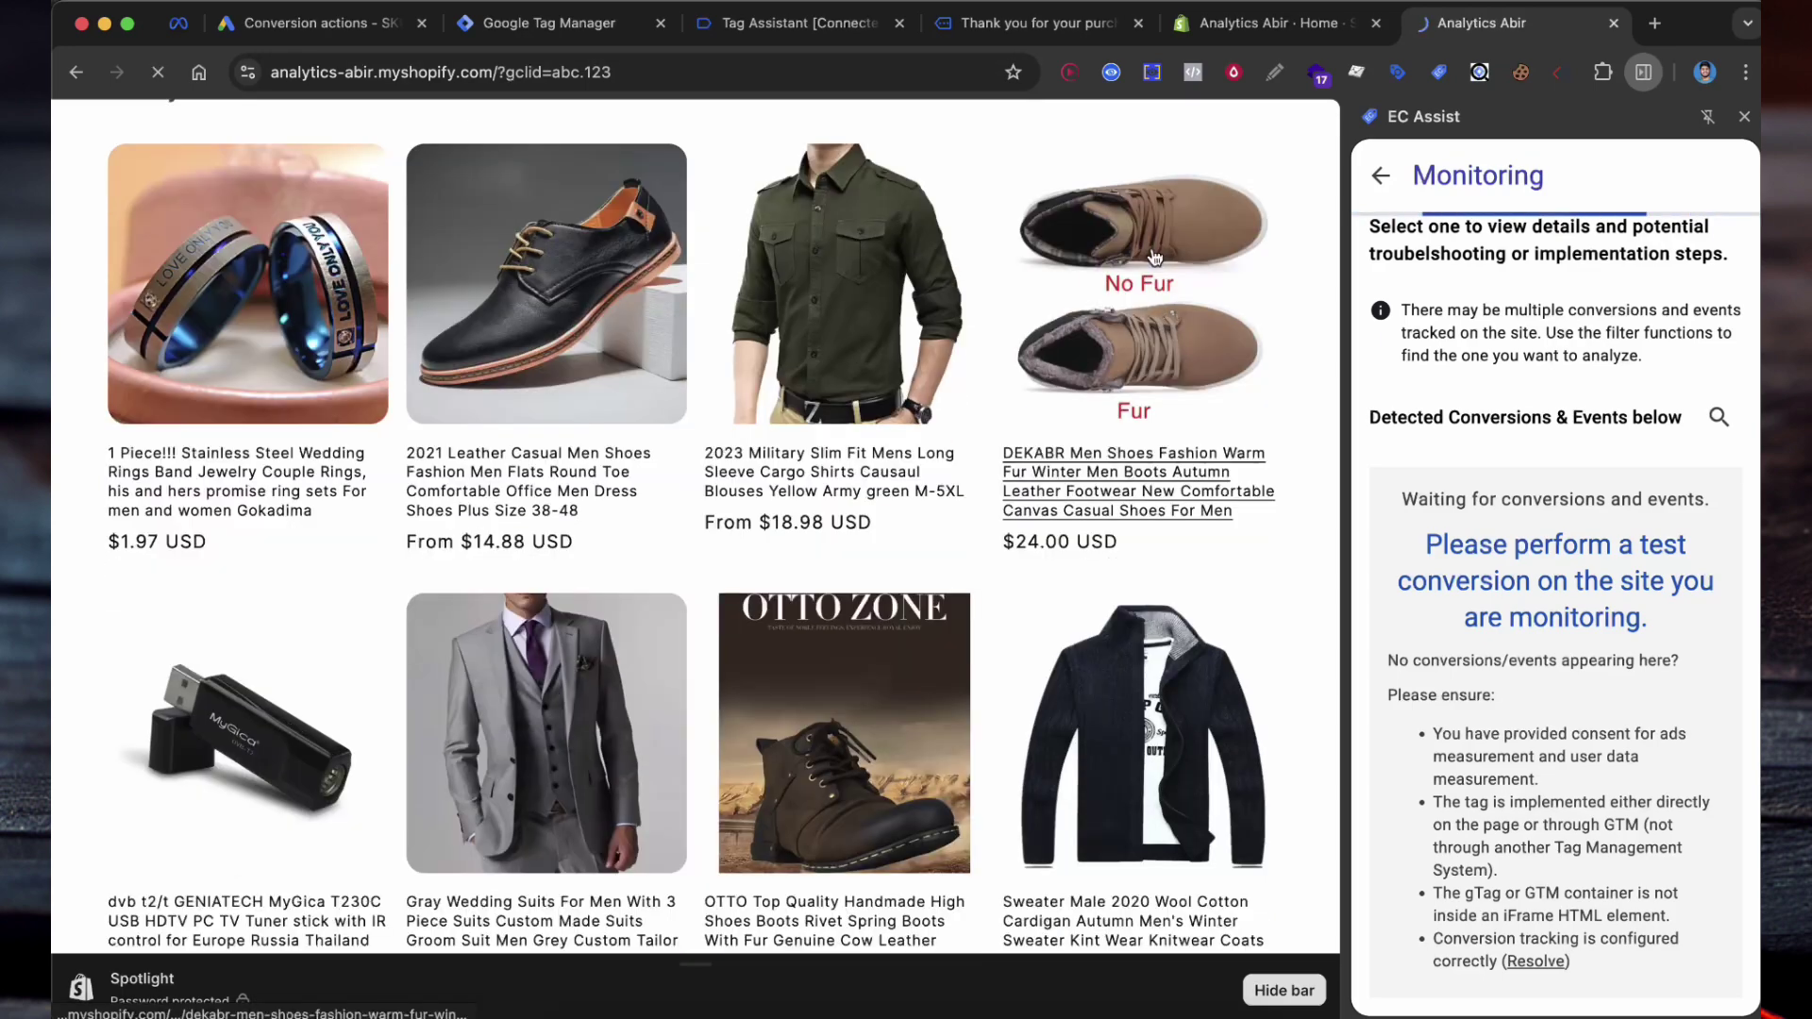
{"action": "left_click", "coordinate": [1150, 248]}
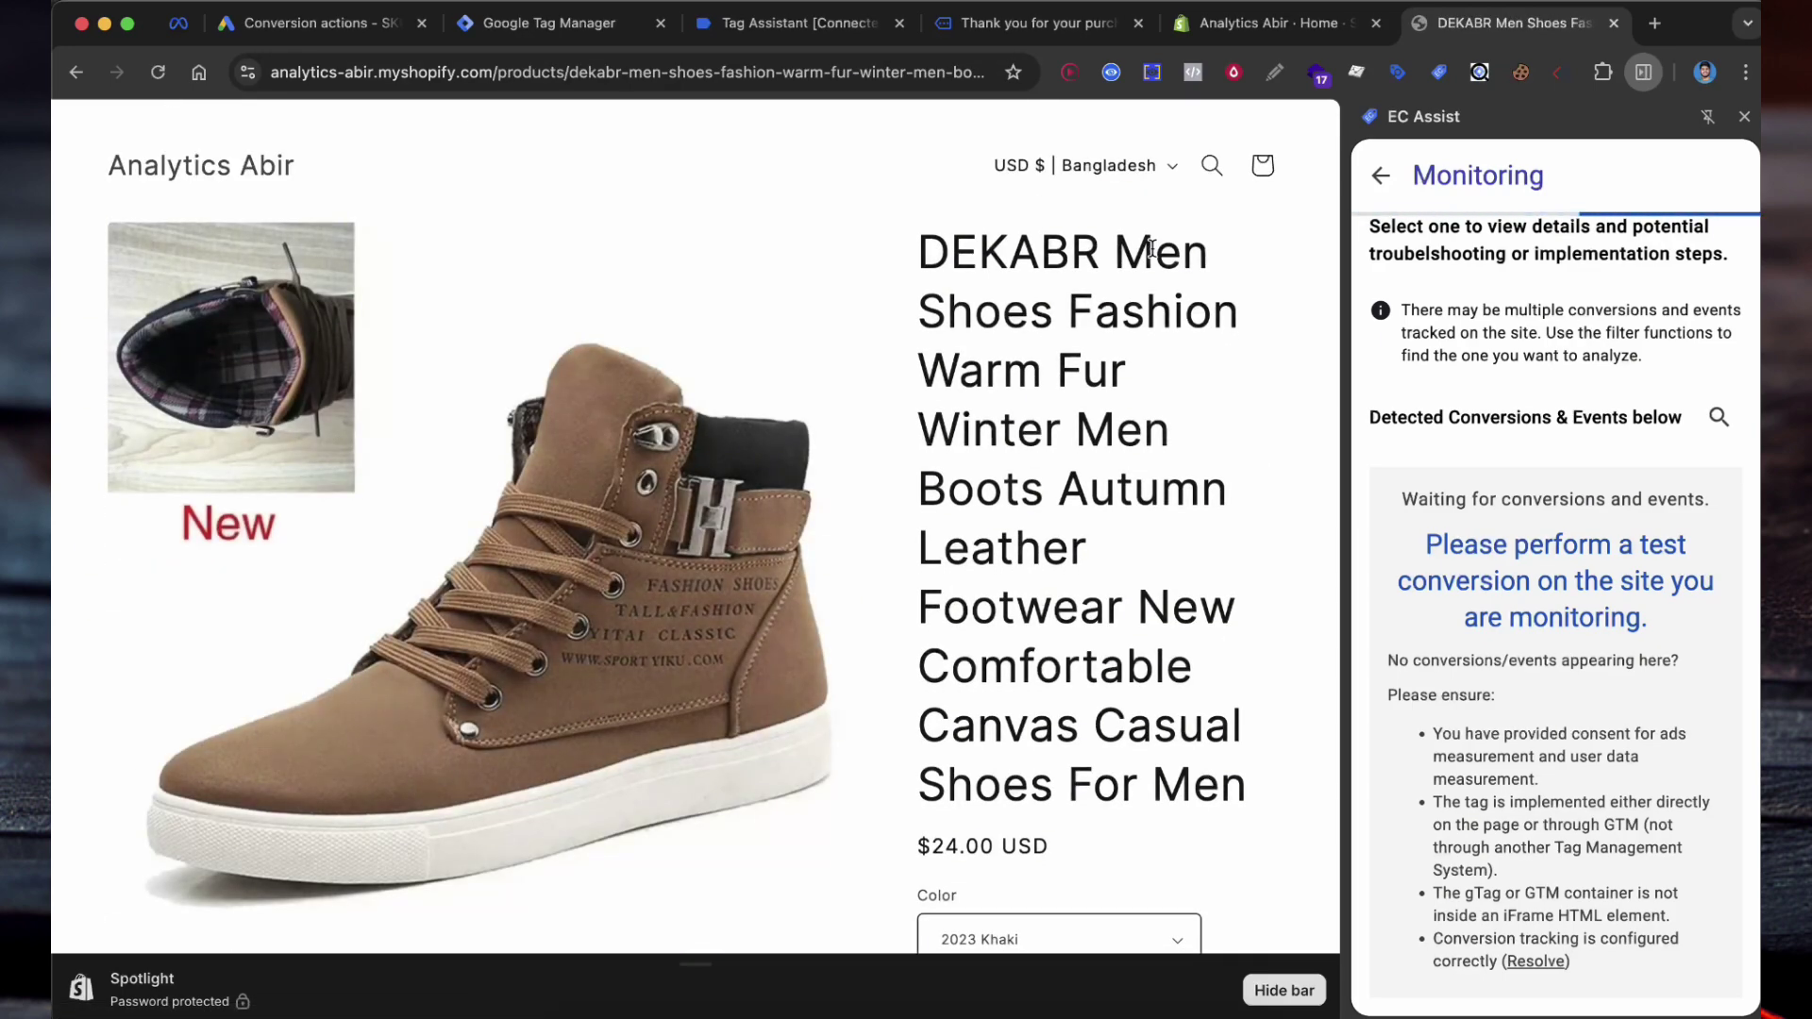
{"action": "scroll", "coordinate": [1150, 248], "scroll_direction": "down", "scroll_amount": 10}
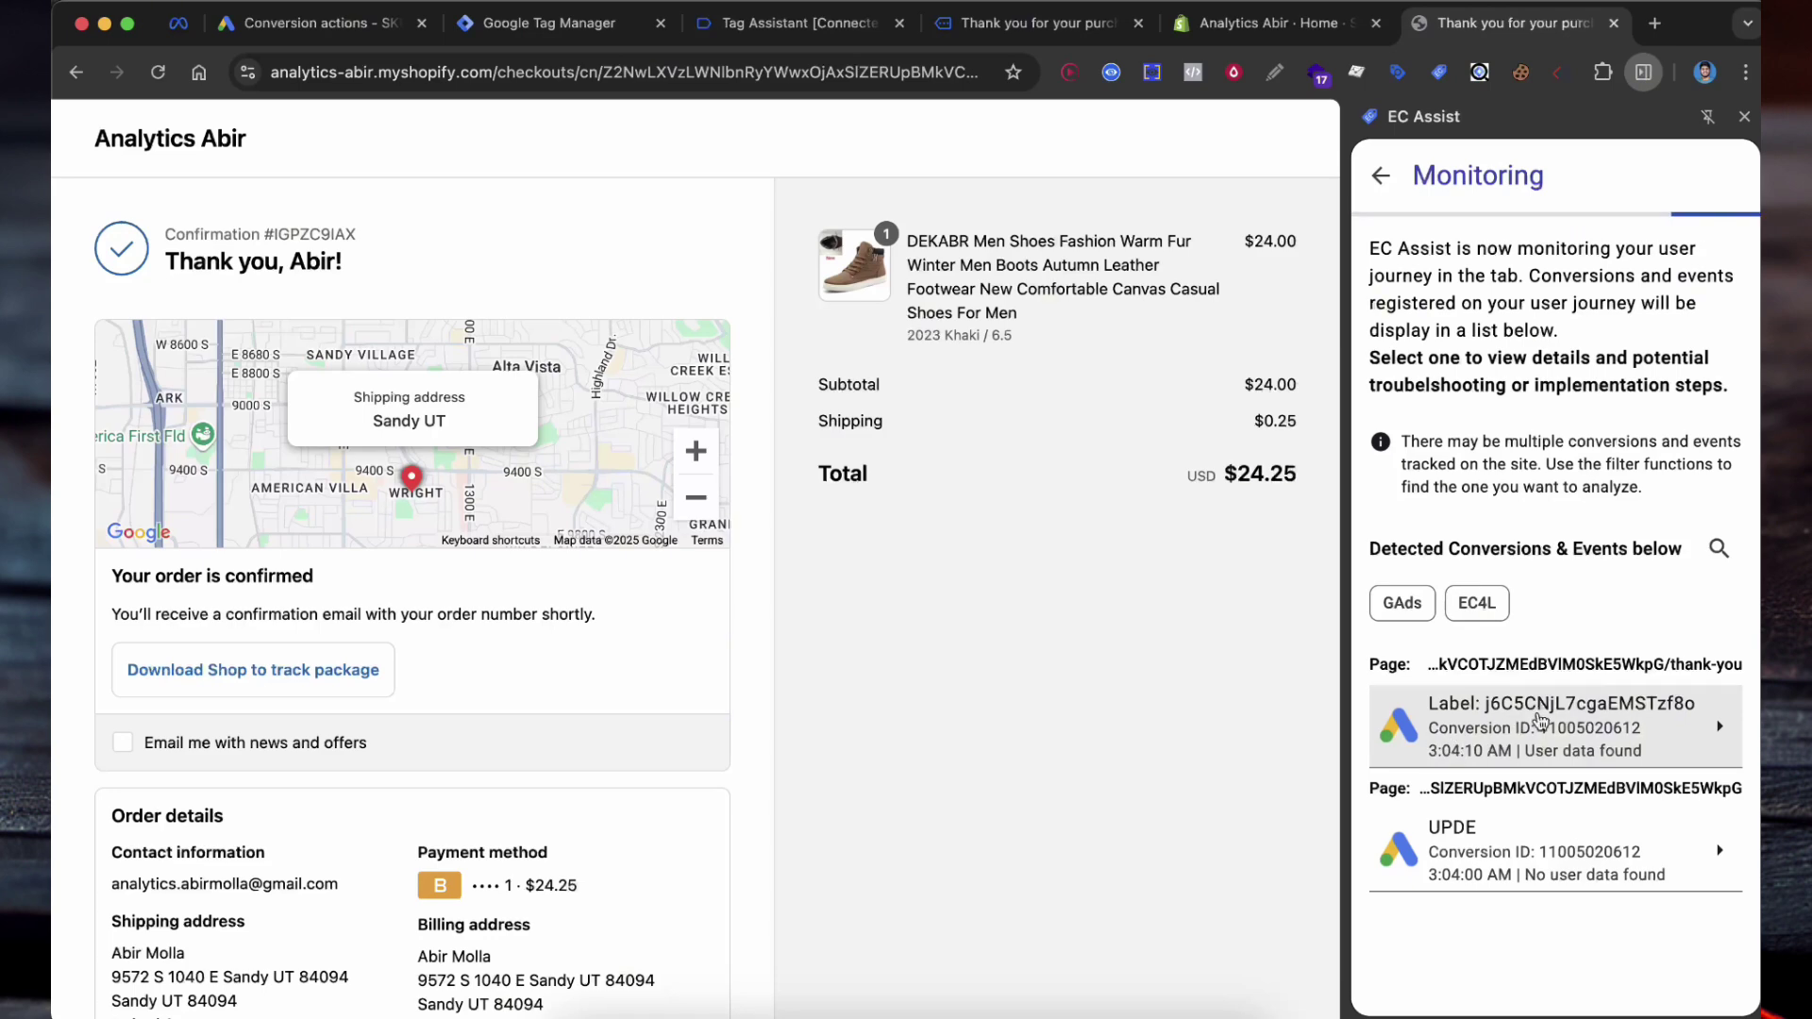
Inspect the thank-you page conversion detected in EC Assist, comparing its email and phone data with the order details
{"action": "left_click", "coordinate": [1456, 732]}
{"action": "double_click", "coordinate": [1552, 355]}
{"action": "scroll", "coordinate": [1365, 404], "scroll_direction": "down", "scroll_amount": 1}
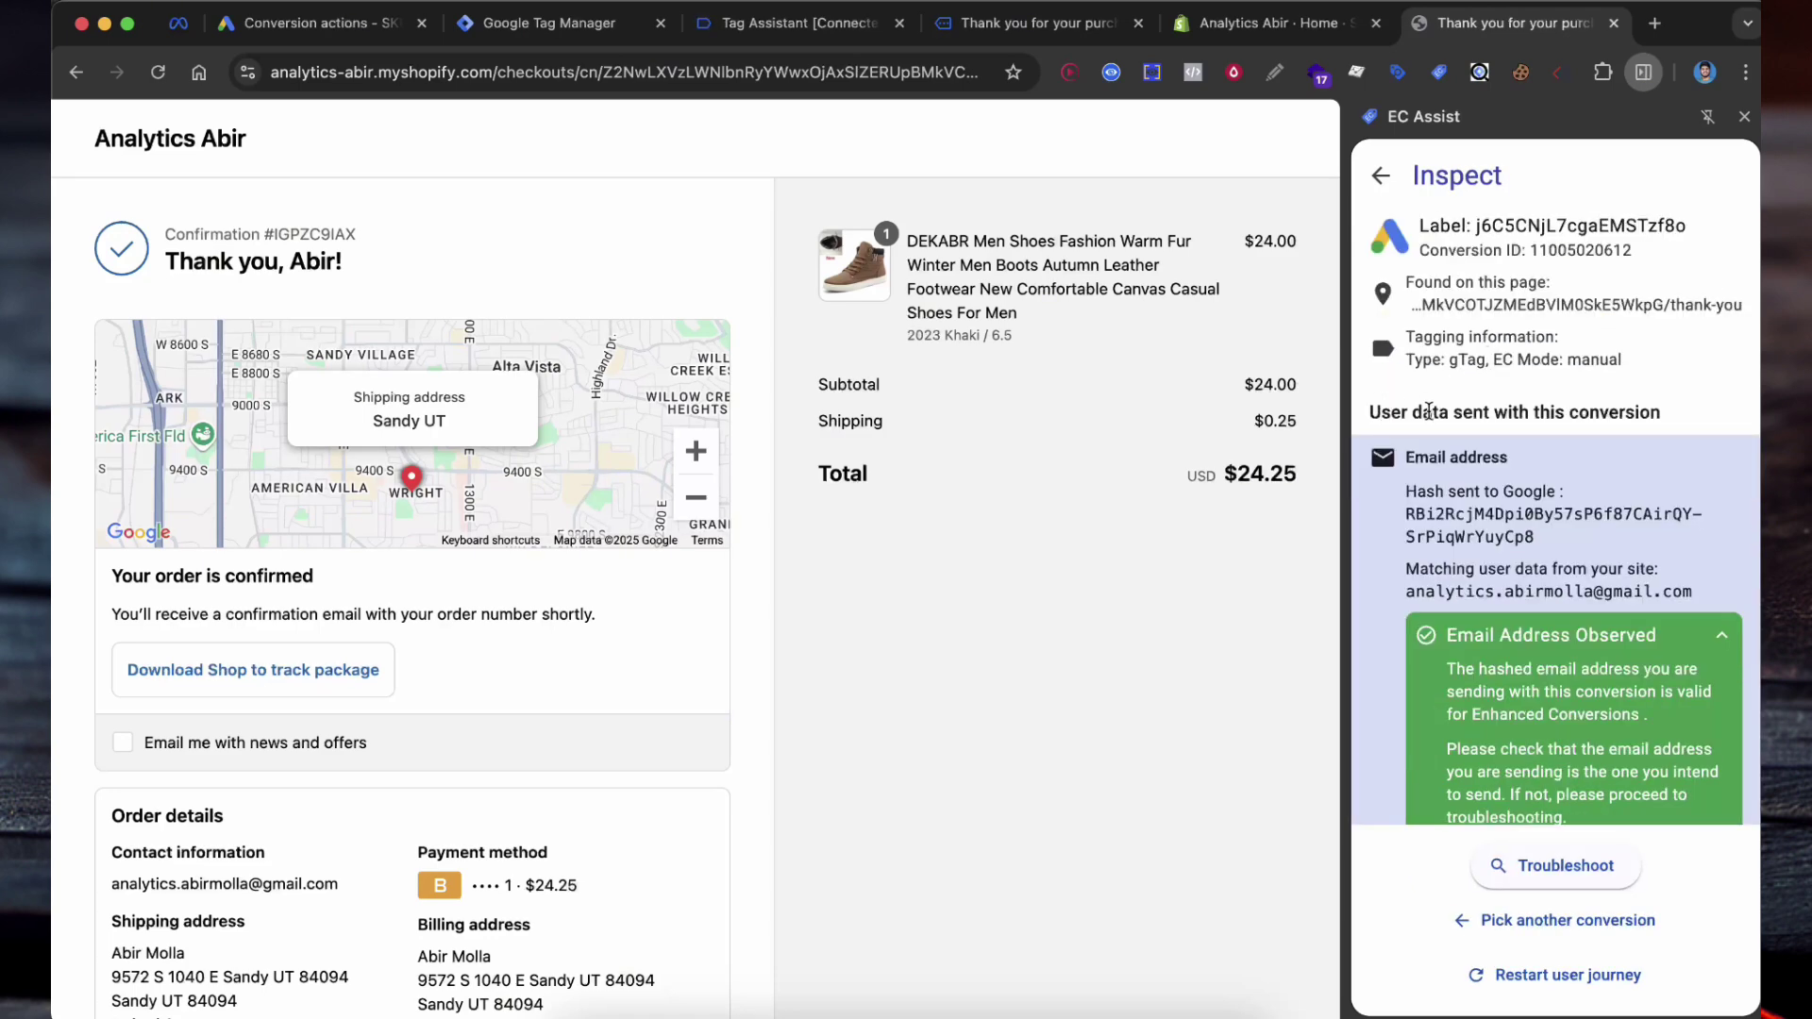
{"action": "scroll", "coordinate": [1609, 515], "scroll_direction": "down", "scroll_amount": 2}
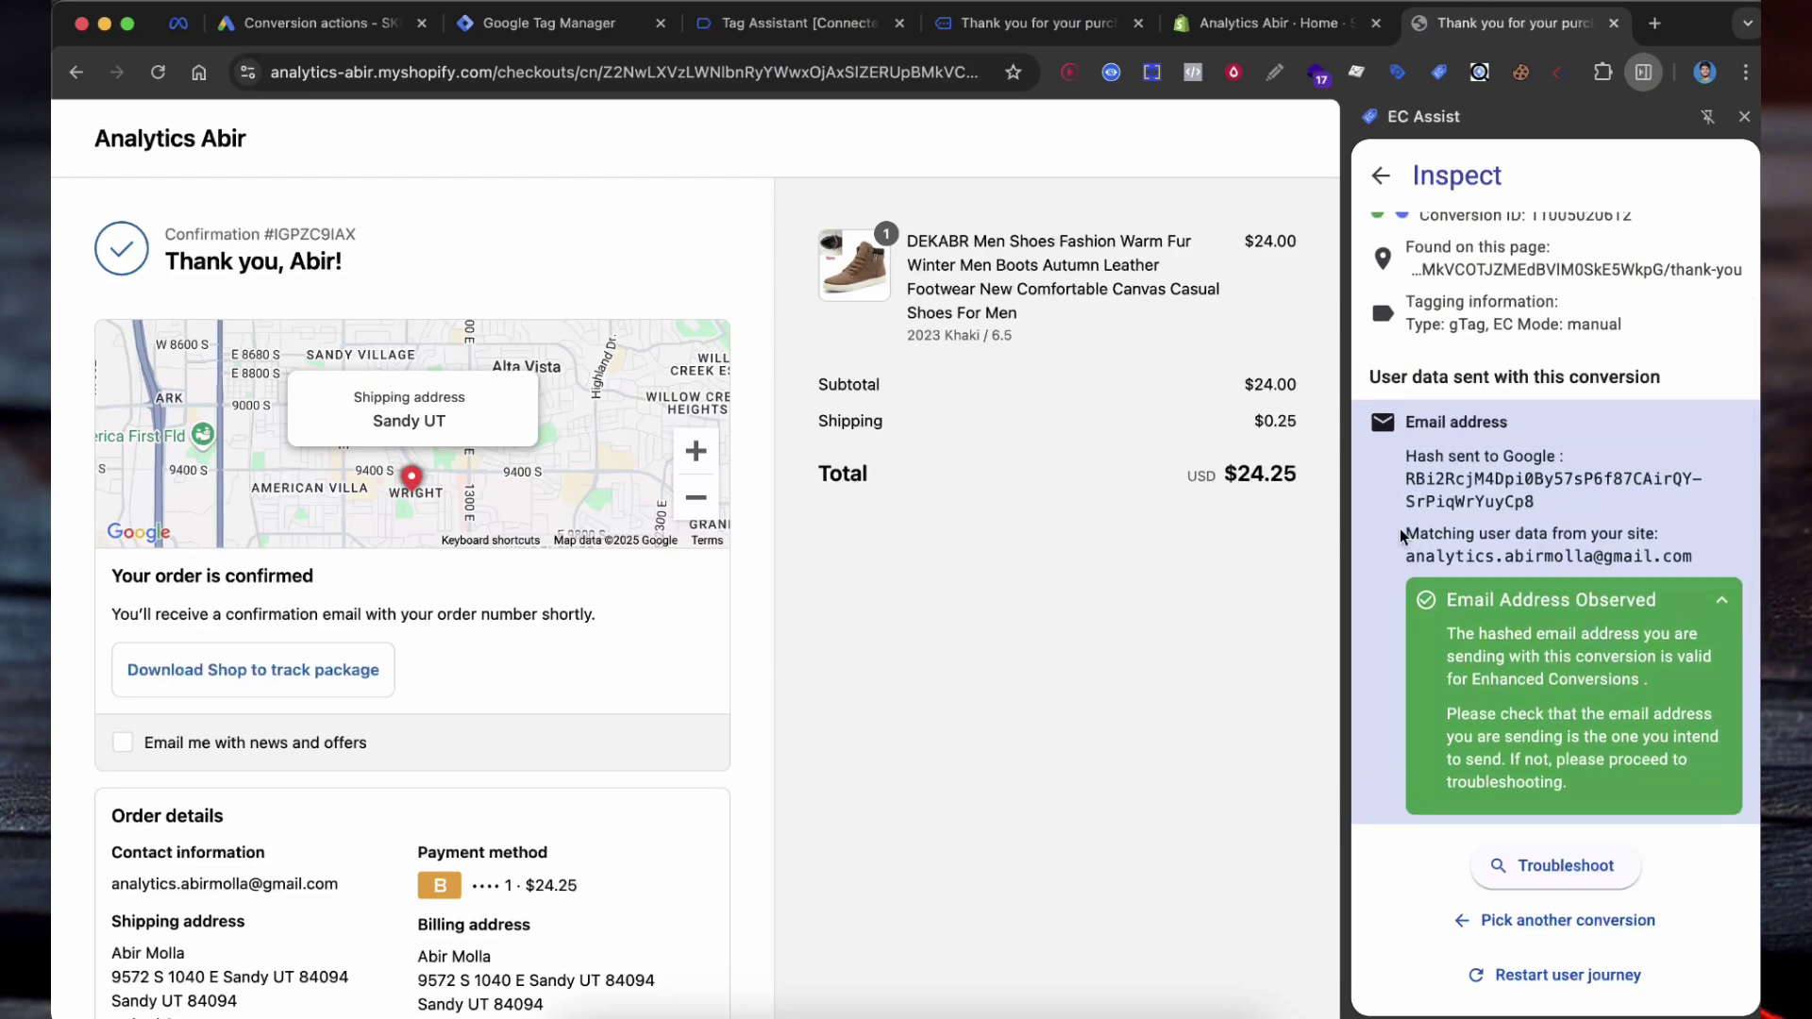
{"action": "scroll", "coordinate": [1653, 602], "scroll_direction": "down", "scroll_amount": 3}
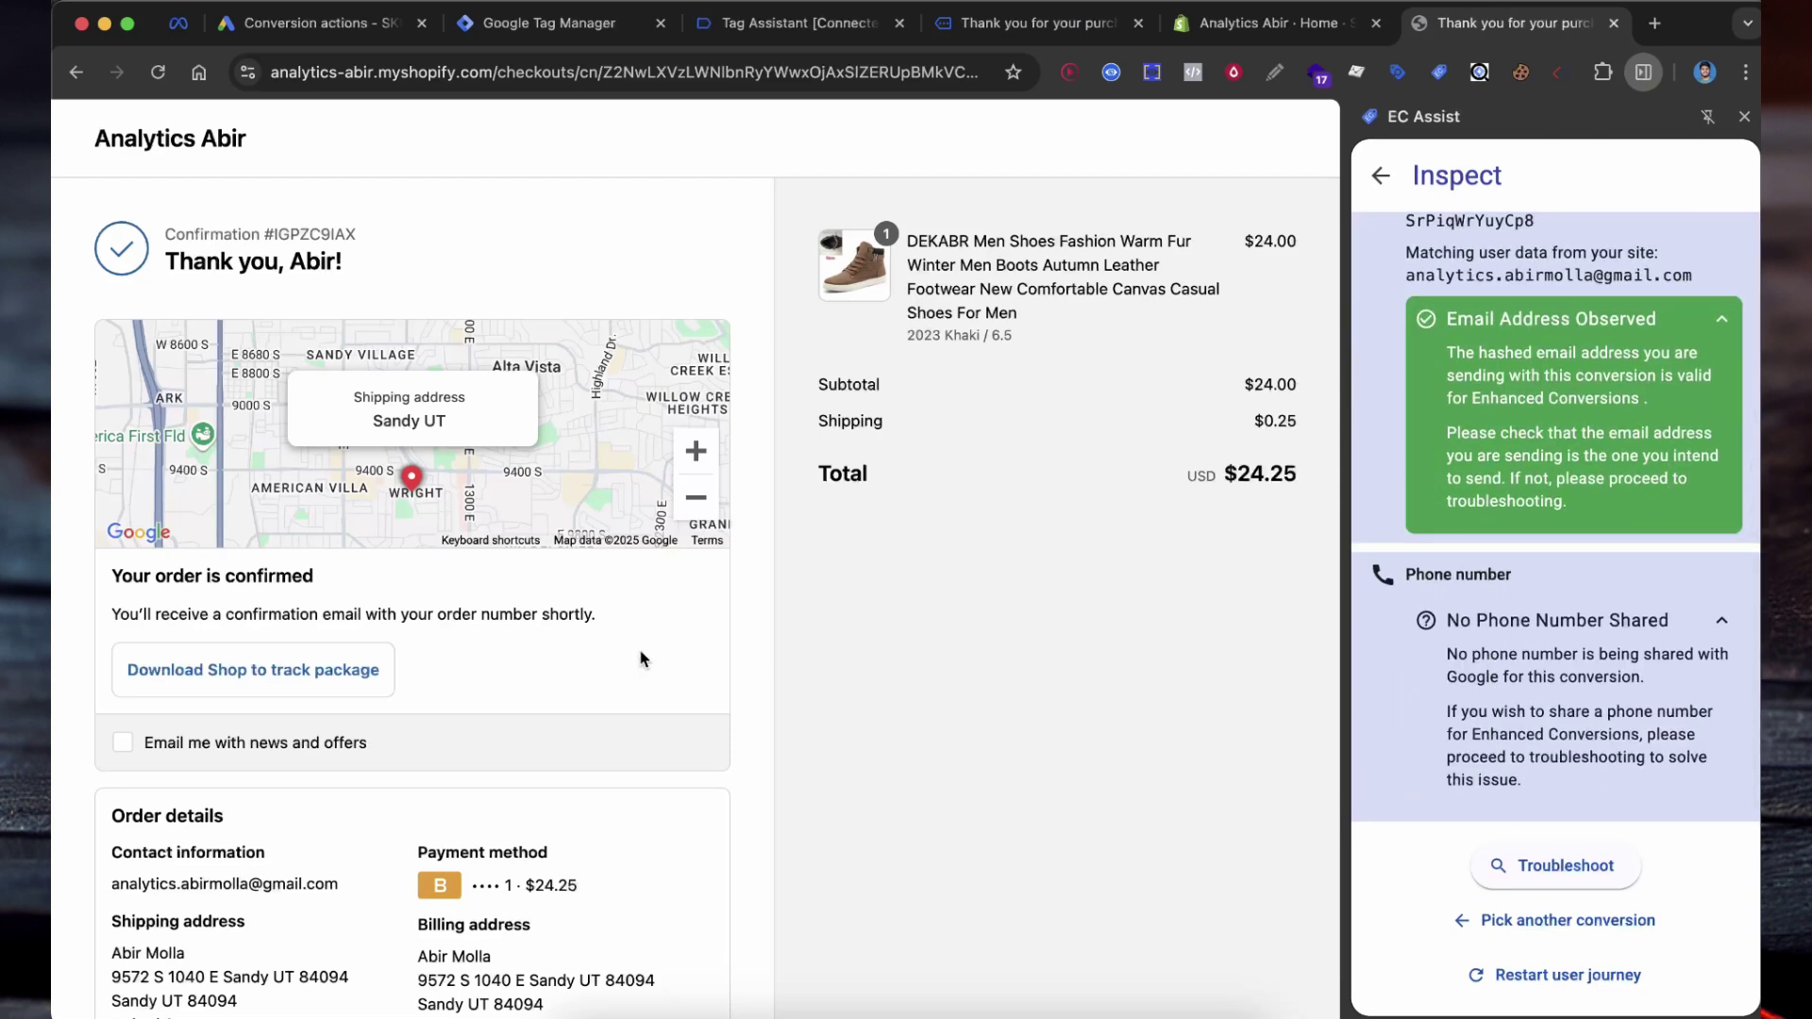
{"action": "scroll", "coordinate": [955, 665], "scroll_direction": "down", "scroll_amount": 3}
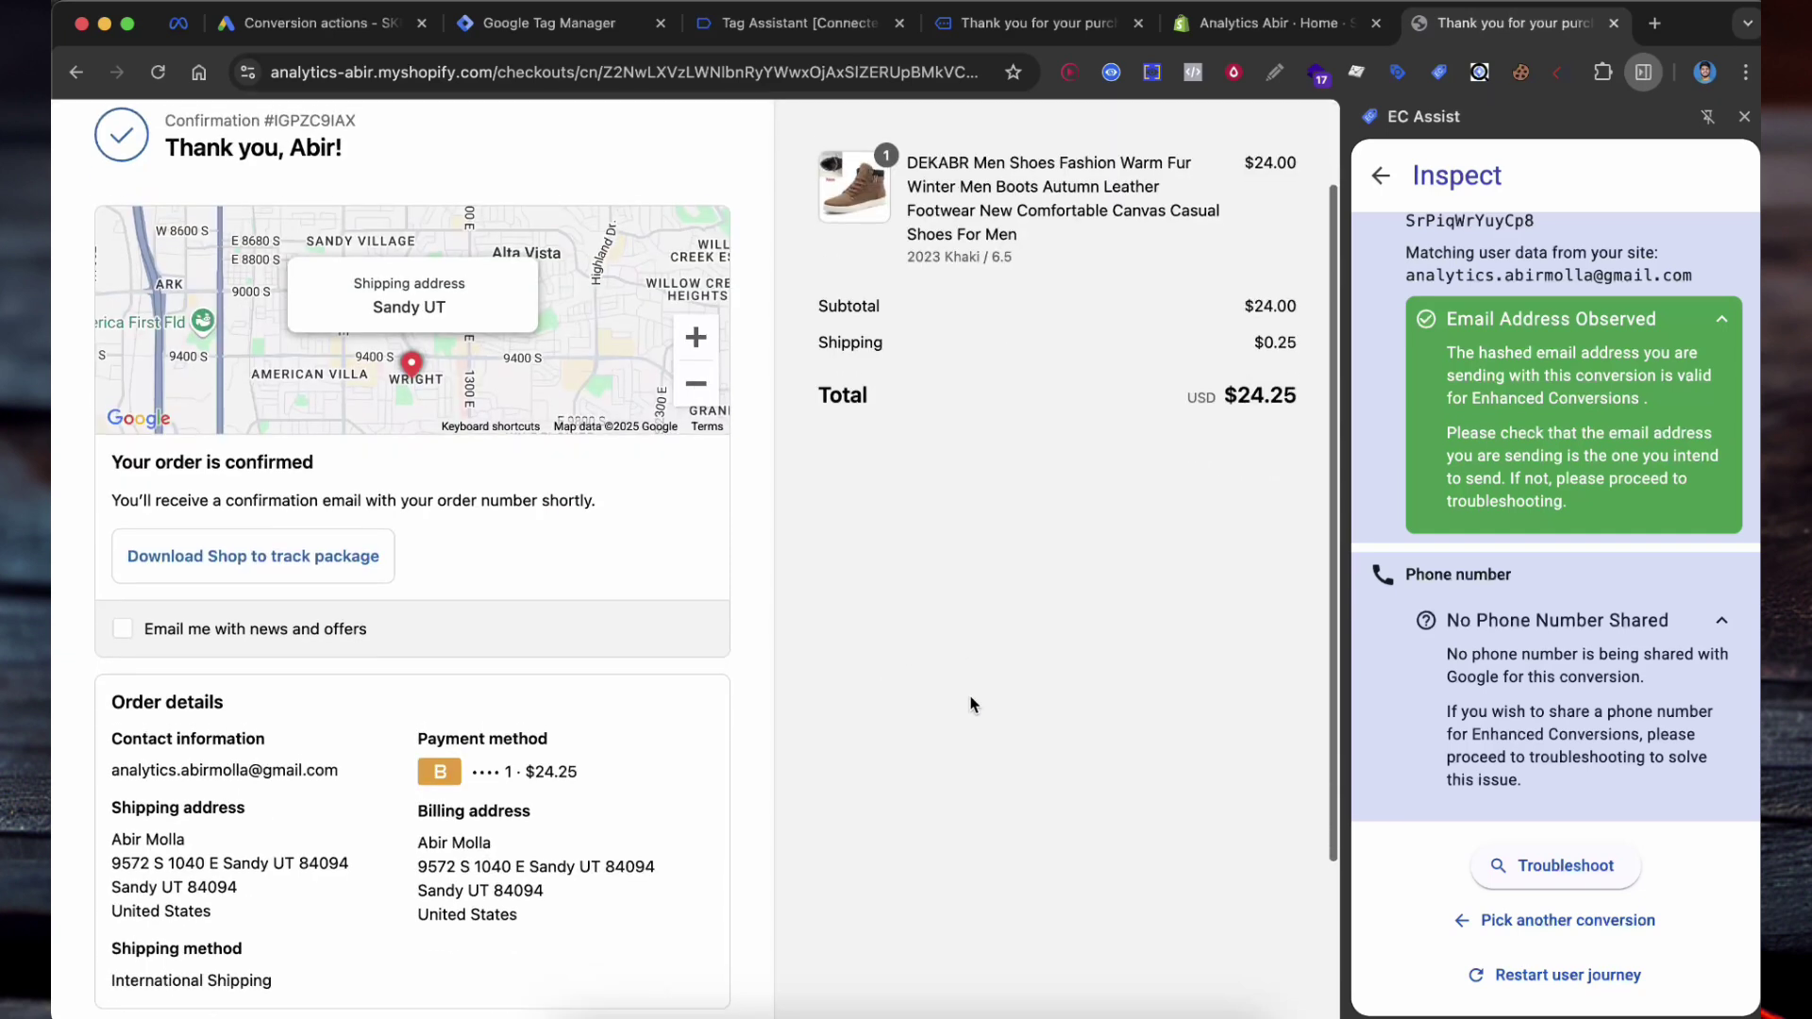
{"action": "scroll", "coordinate": [1463, 352], "scroll_direction": "up", "scroll_amount": 5}
{"action": "scroll", "coordinate": [1502, 492], "scroll_direction": "down", "scroll_amount": 5}
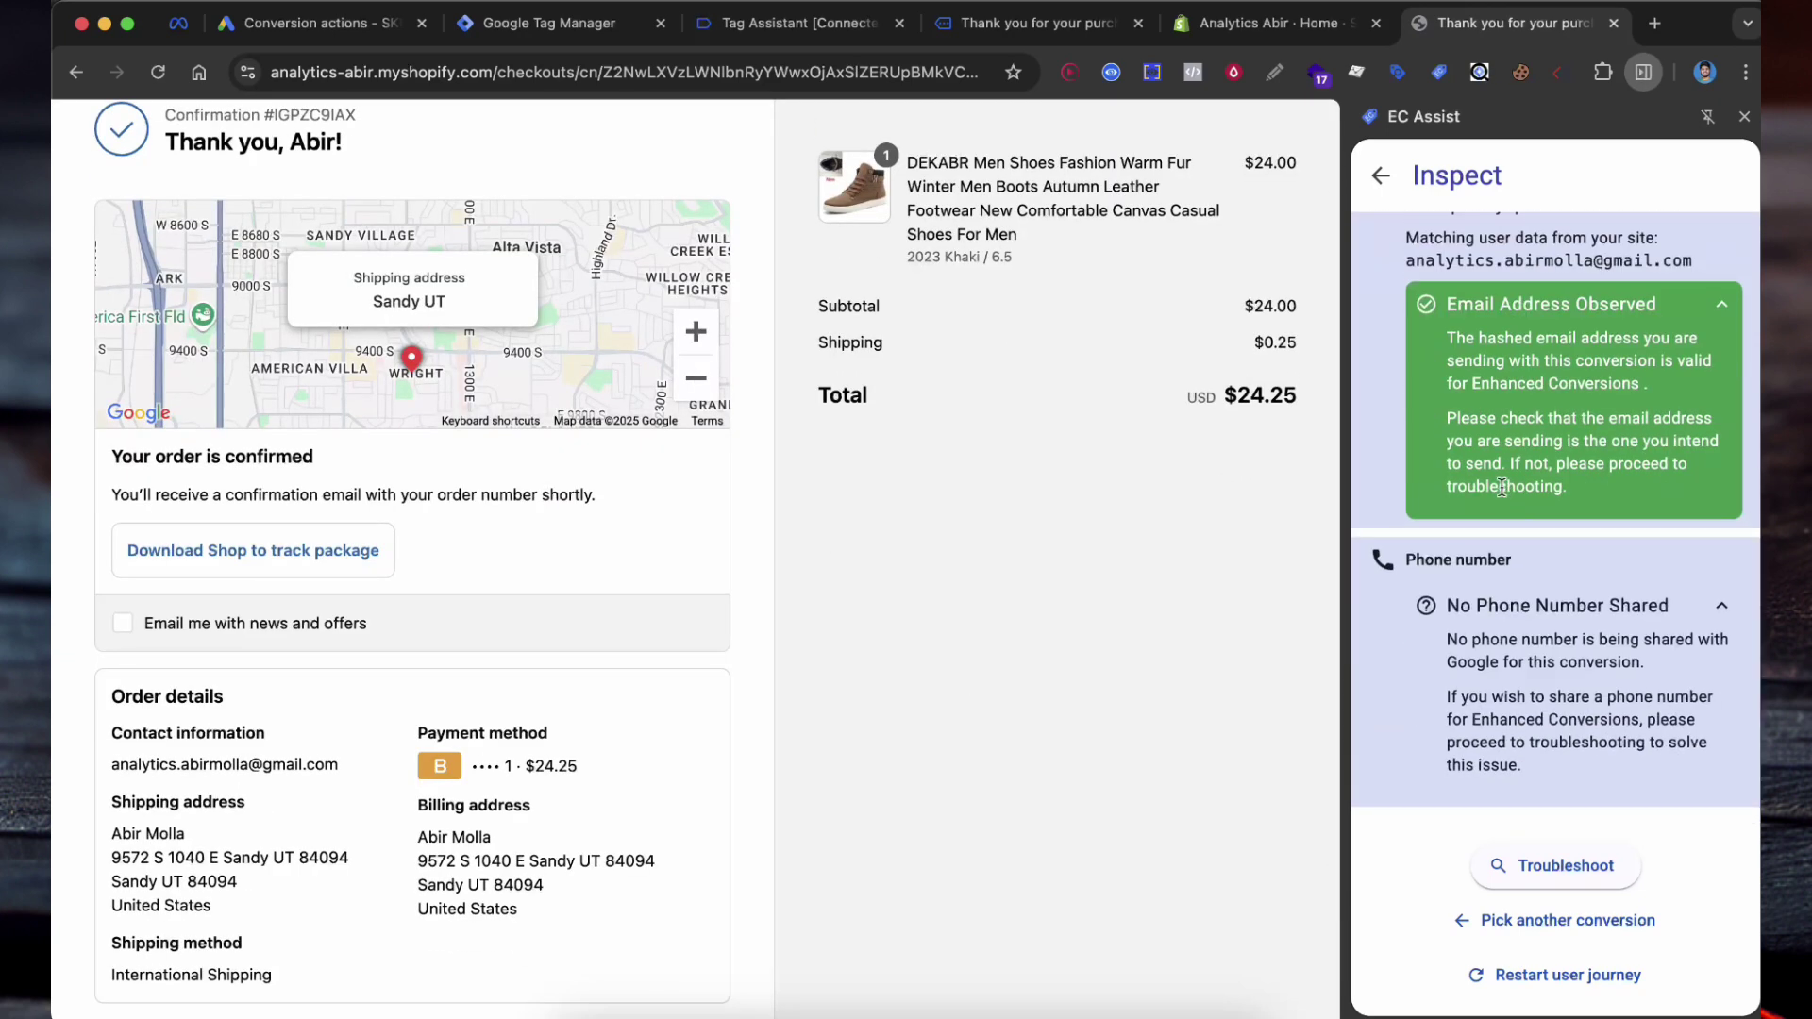
{"action": "scroll", "coordinate": [1501, 487], "scroll_direction": "up", "scroll_amount": 5}
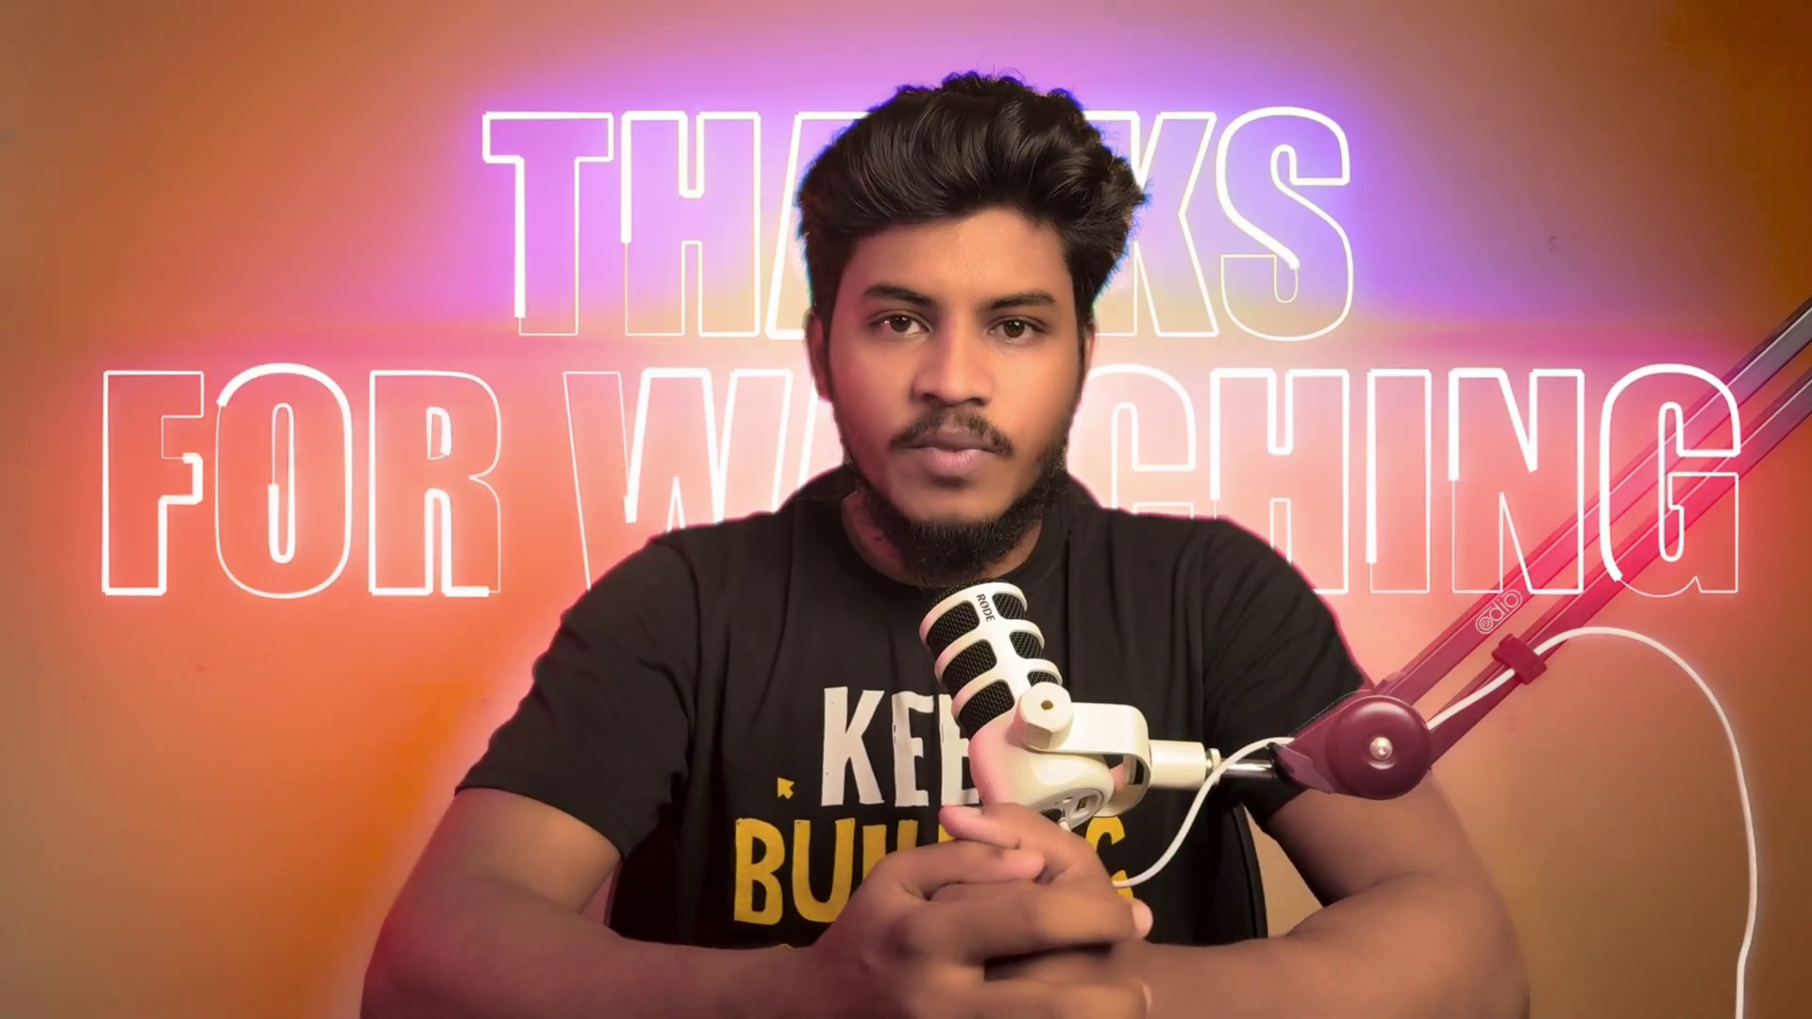